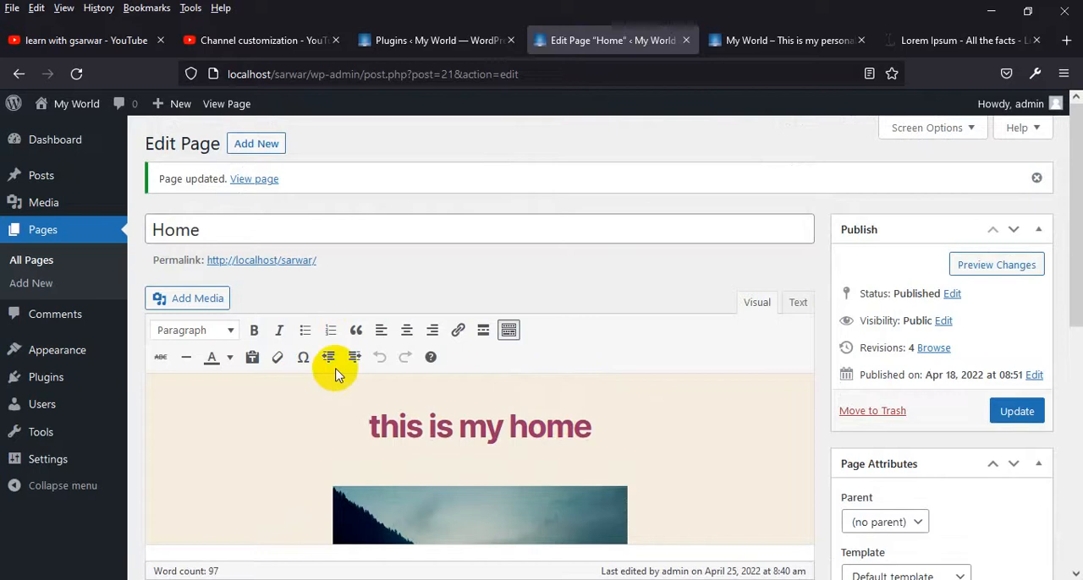
Switch the Home page's content editor from the visual view to its HTML source
scroll(363, 398, down, 5)
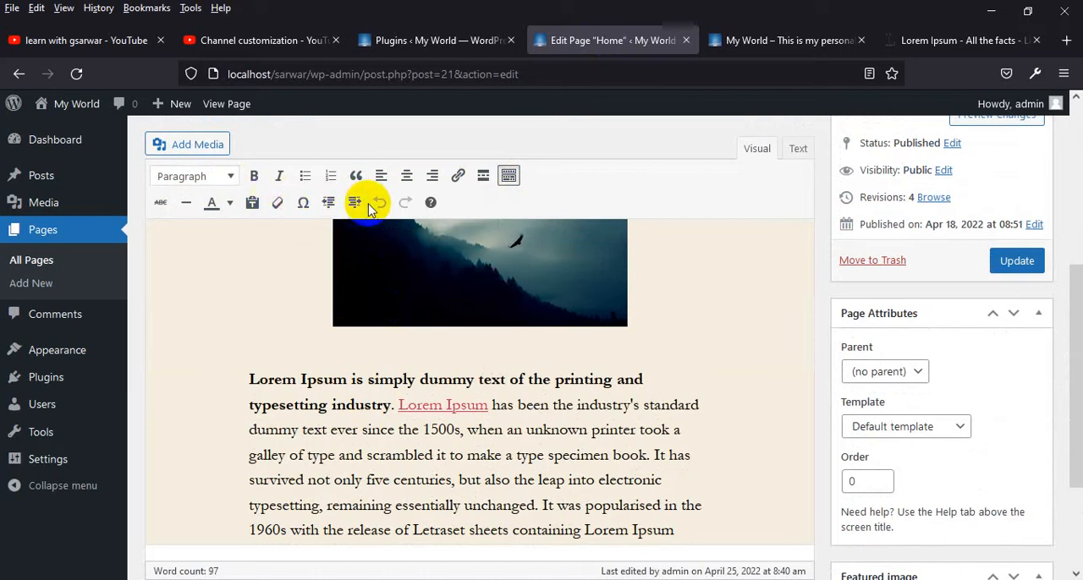
scroll(491, 395, down, 2)
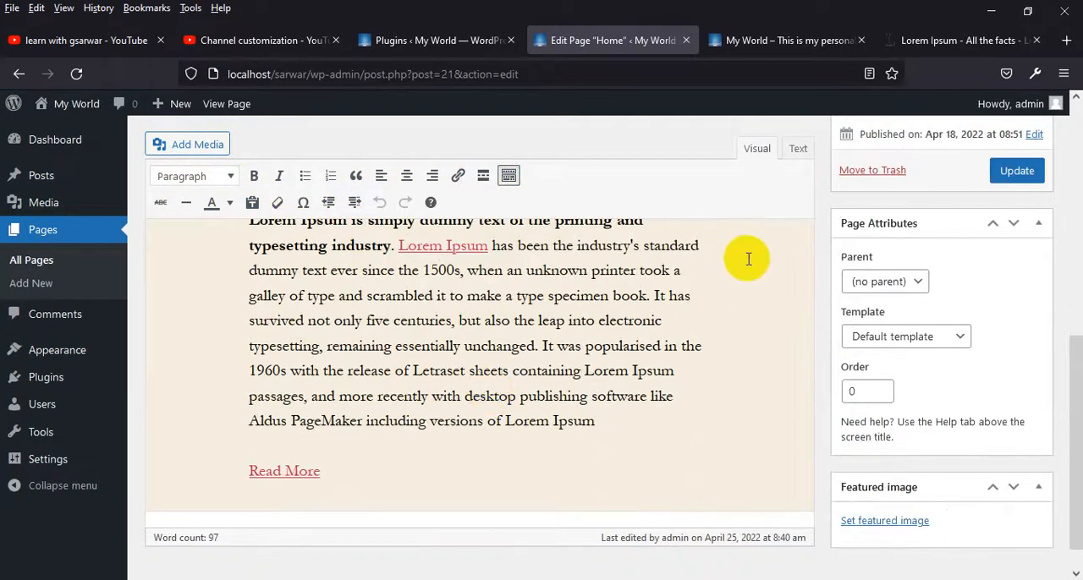
click(799, 149)
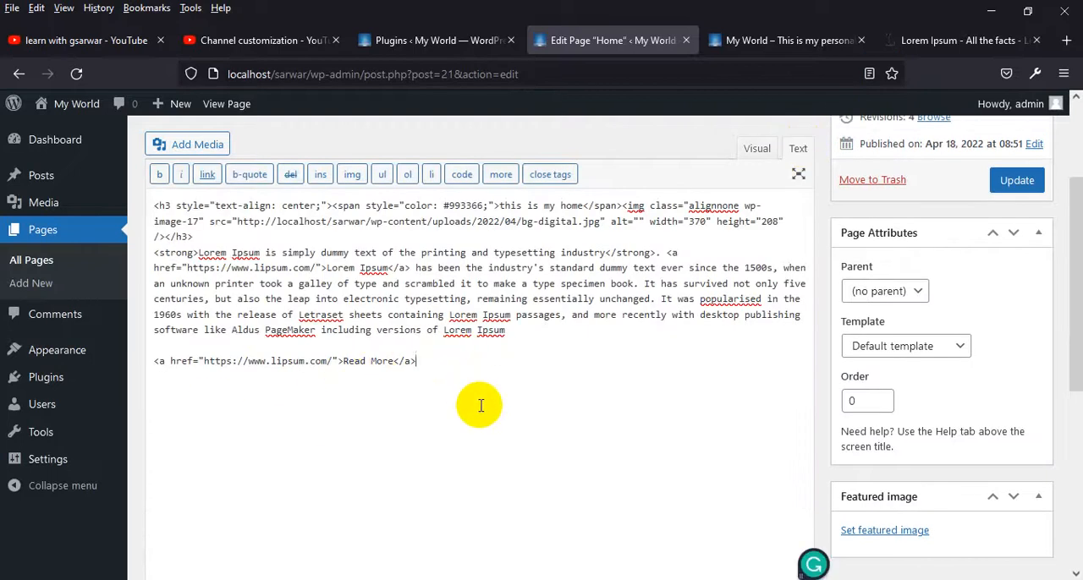
Add an opening section tag with the class "parts" below the Read More link
text(sec)
key(BackSpace)
key(BackSpace)
key(BackSpace)
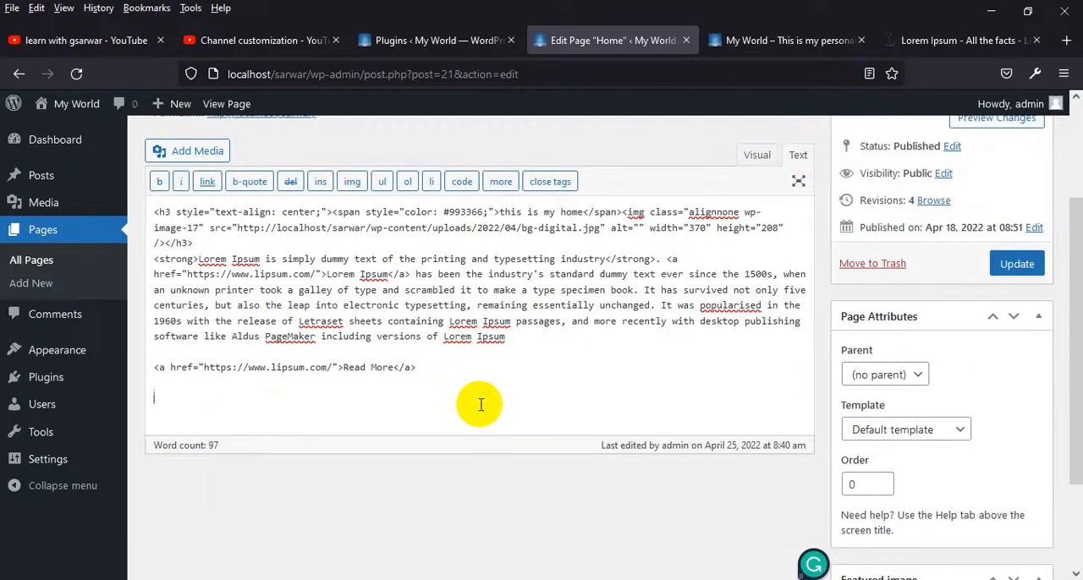
text(<section)
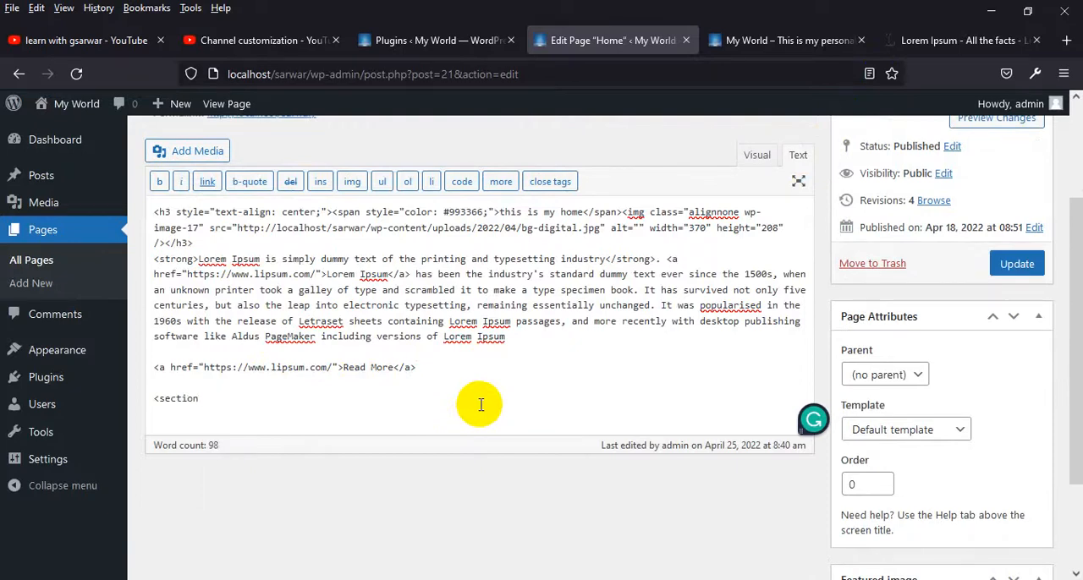
text( class="")
text(ts">)
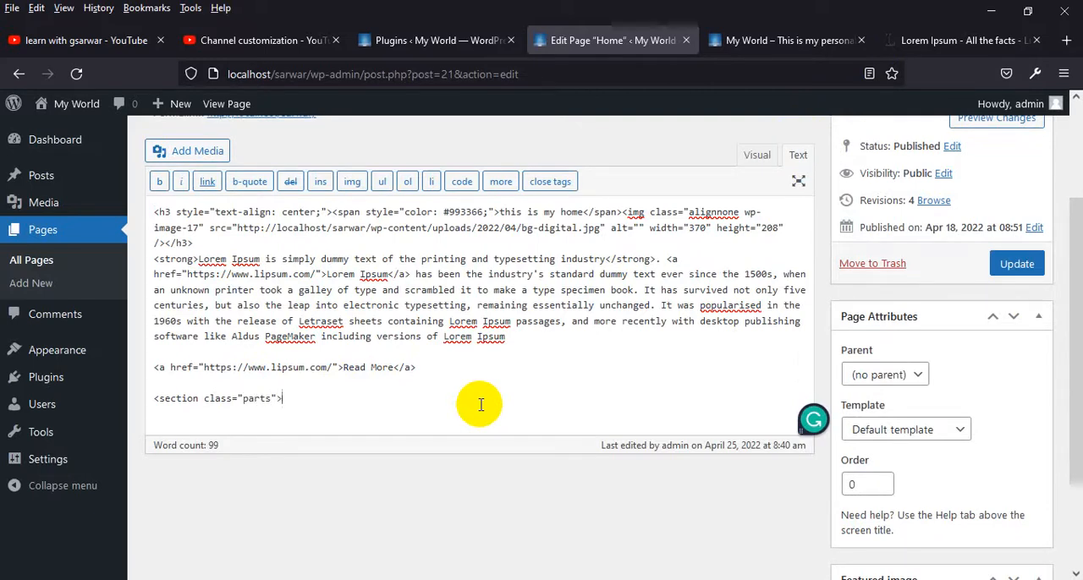
Close the "parts" section with an end tag, leaving an empty line between the two tags
key(Return)
key(Return)
text(</)
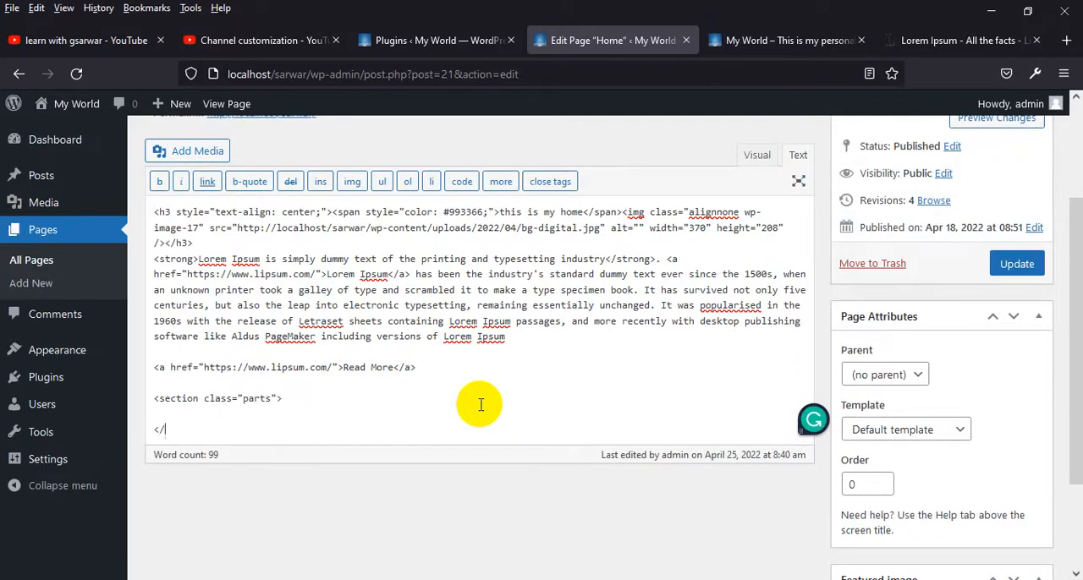
text(section>)
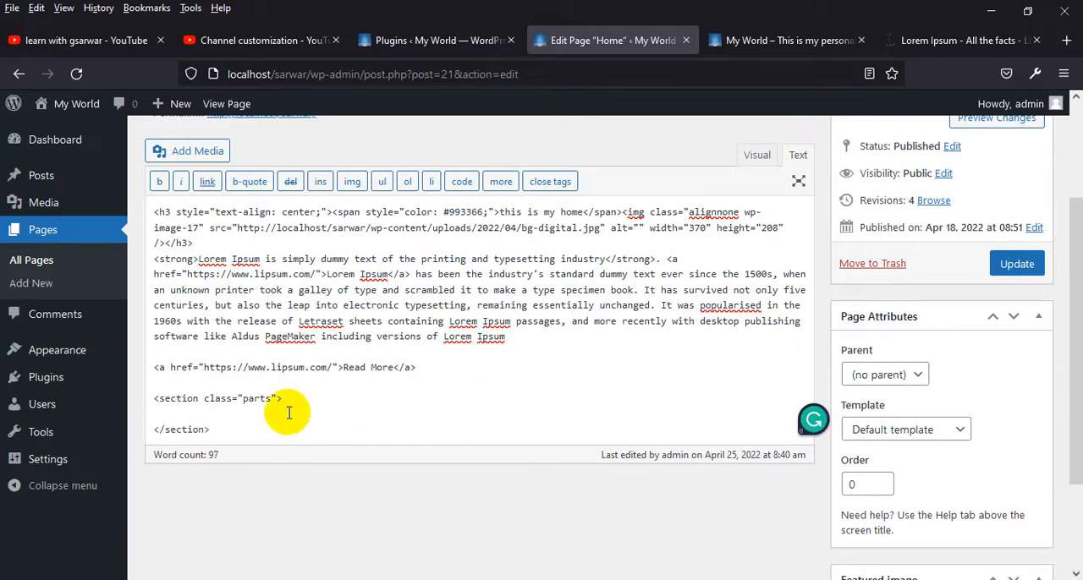
Insert an indented pair of opening and closing div tags inside the "parts" section
scroll(288, 413, up, 1)
click(290, 461)
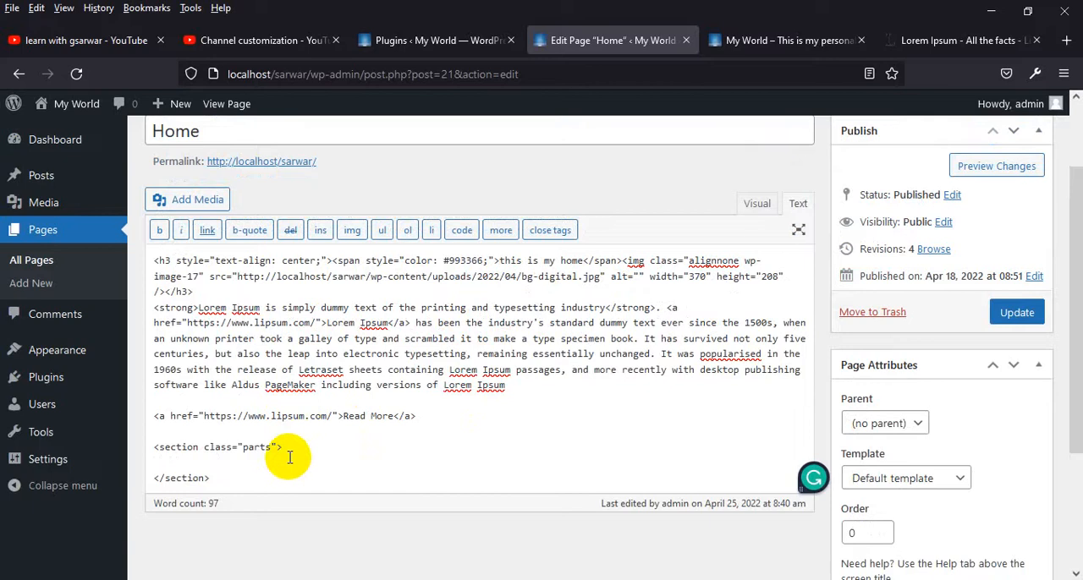
text(do)
text(v)
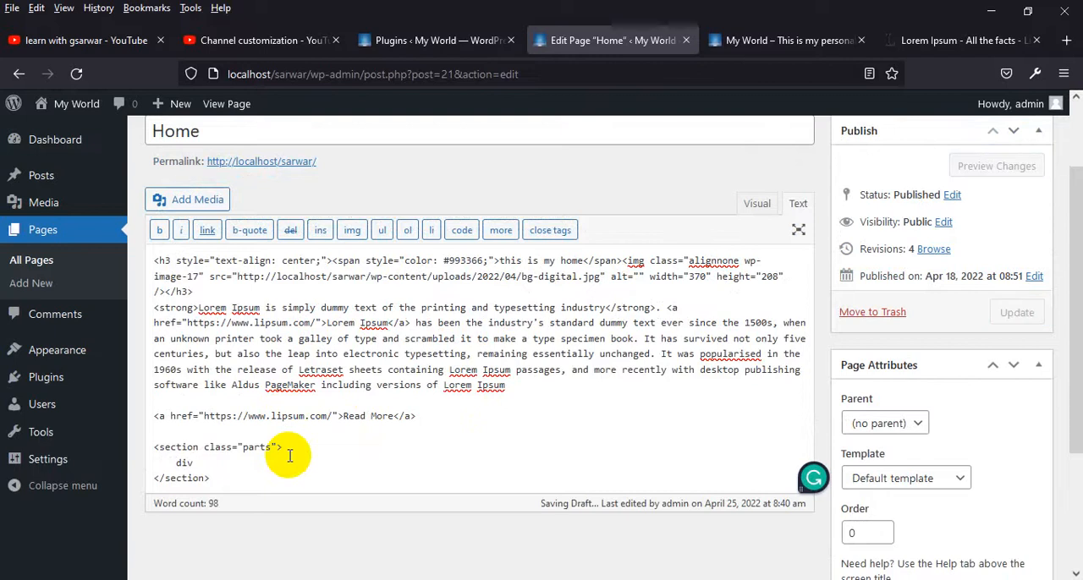
text( c)
key(BackSpace)
key(BackSpace)
key(BackSpace)
key(BackSpace)
key(BackSpace)
key(BackSpace)
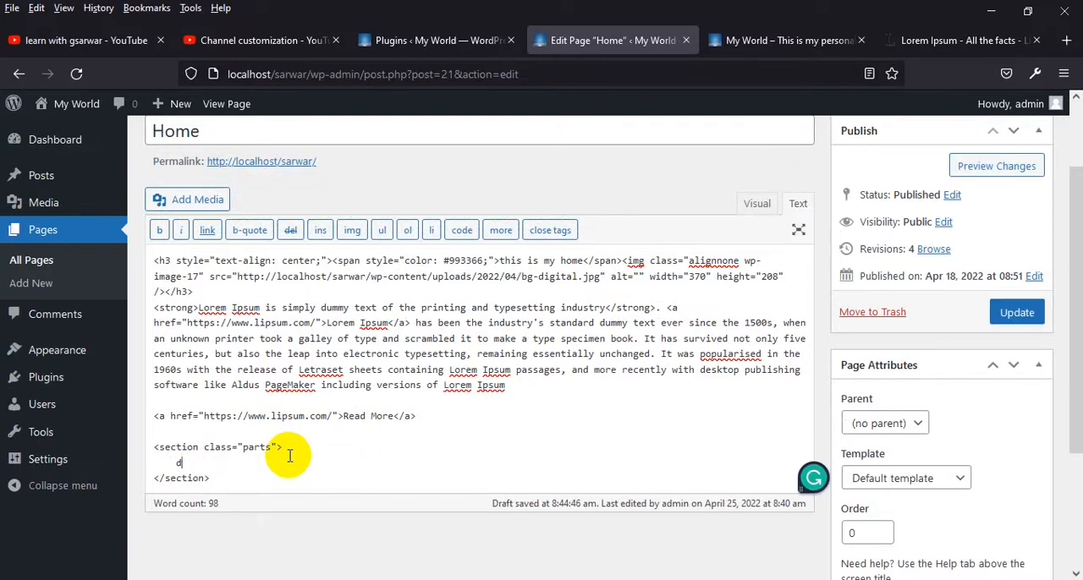
text(<div)
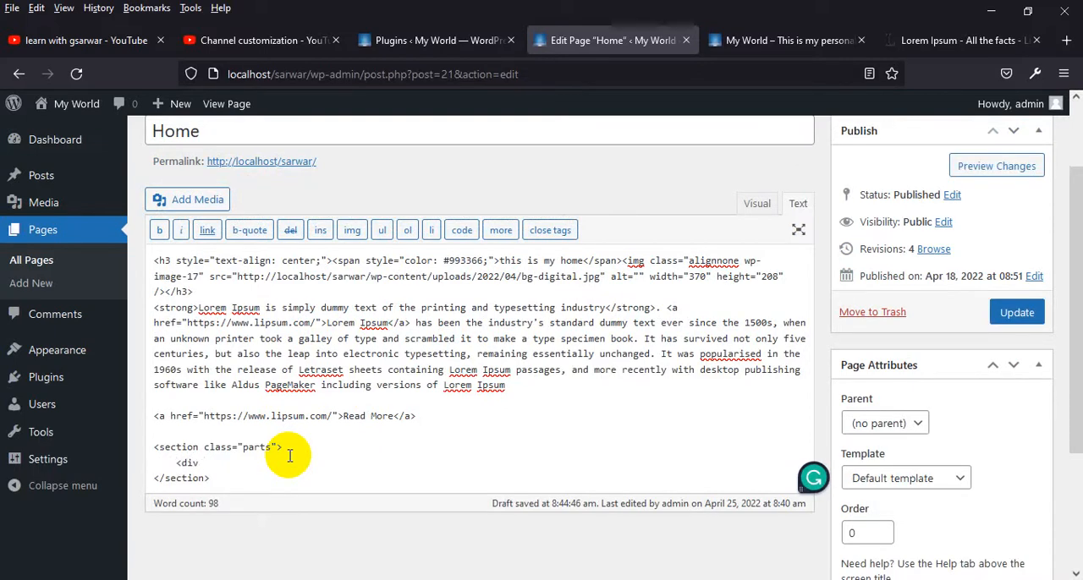
text(> </dic)
key(BackSpace)
text(v)
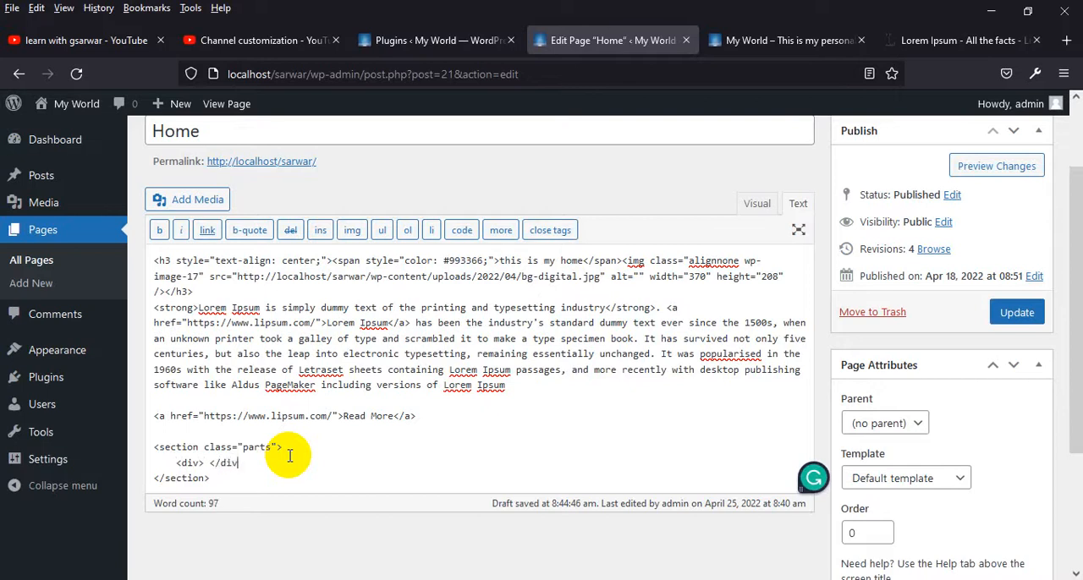
Move the closing div tag to its own indented line, leaving an indented empty line inside the div
key(Left)
key(Left)
key(Left)
key(Left)
key(Left)
key(Return)
key(Return)
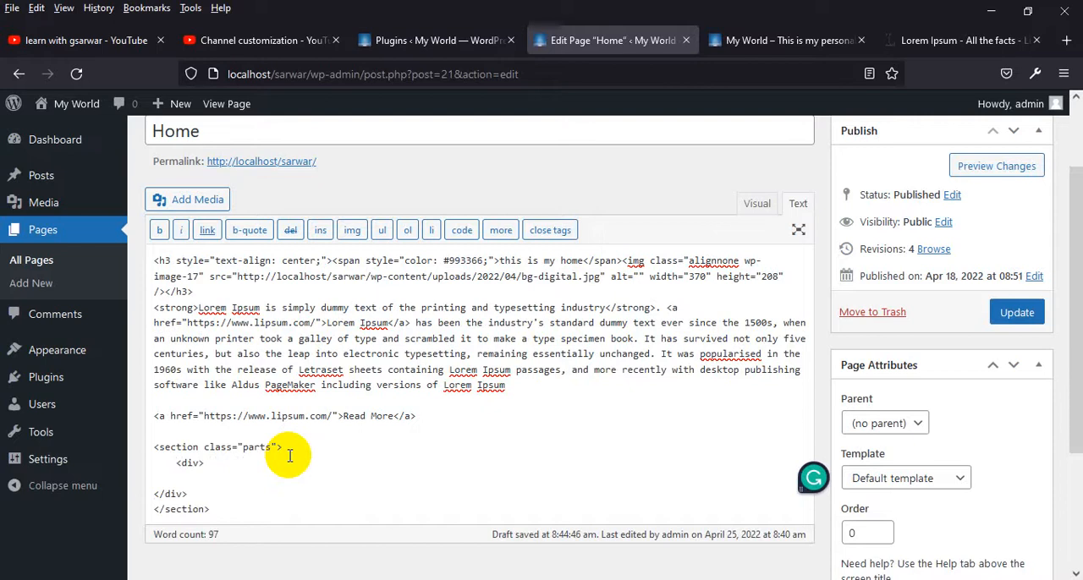
key(Tab)
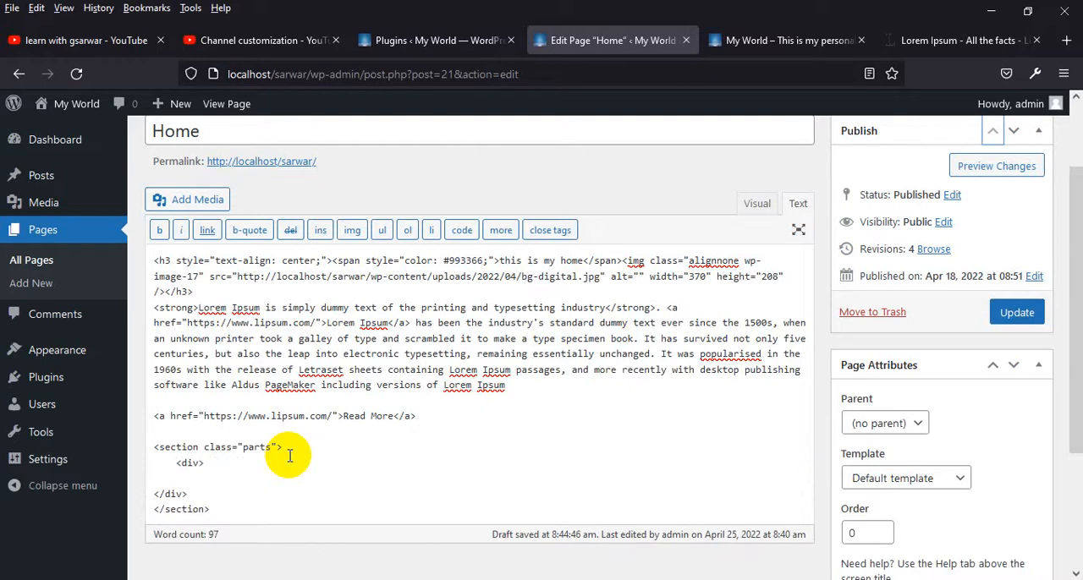
click(157, 495)
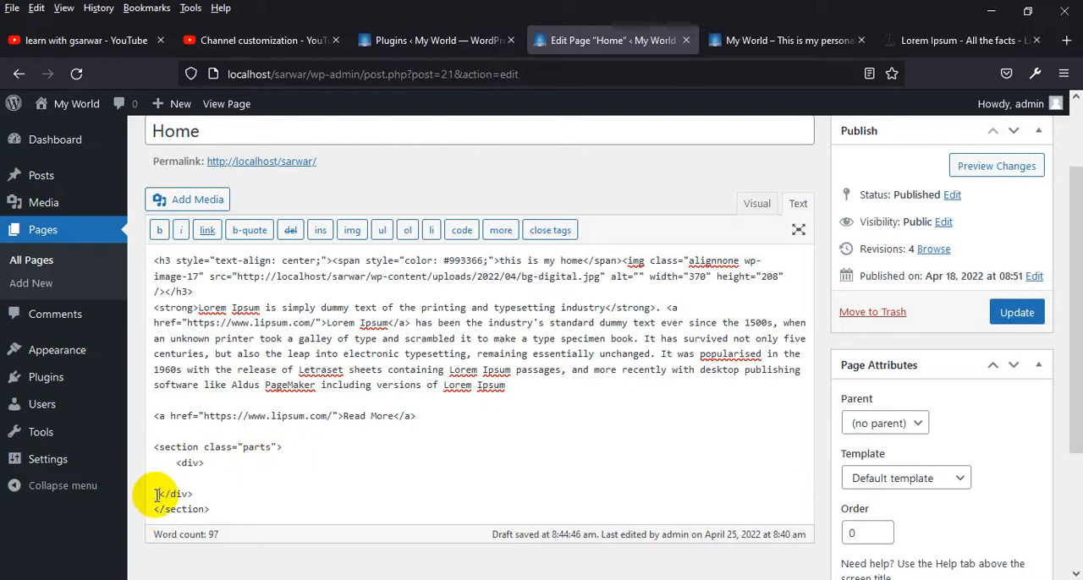
click(200, 478)
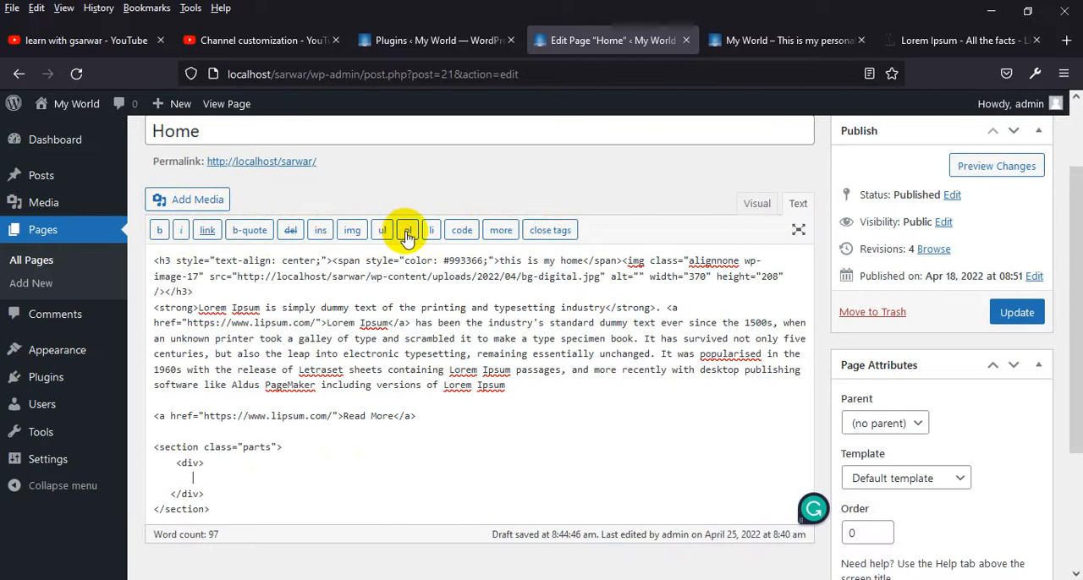
click(498, 233)
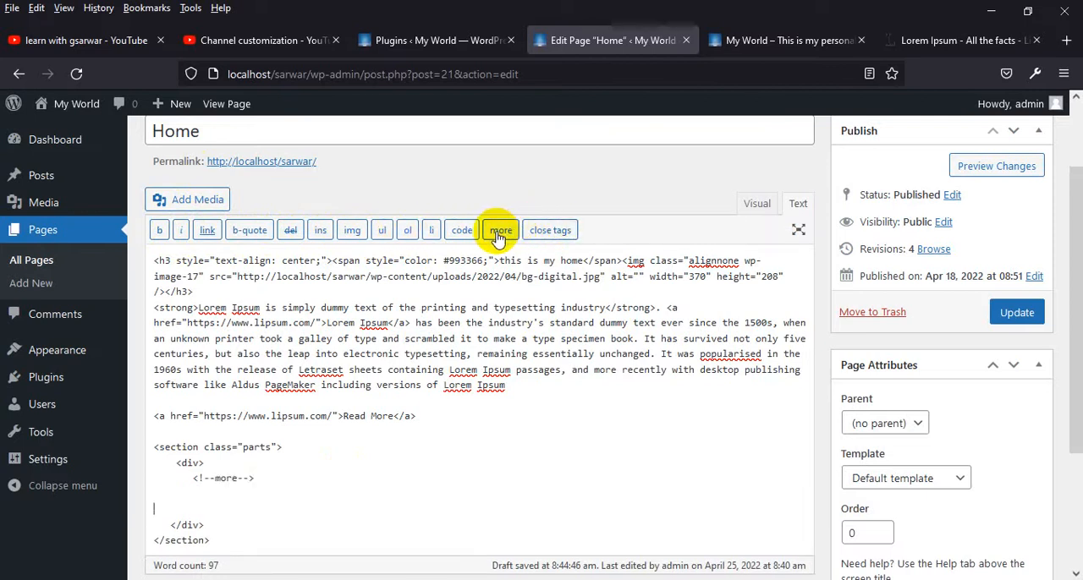
drag(185, 497, 189, 475)
key(BackSpace)
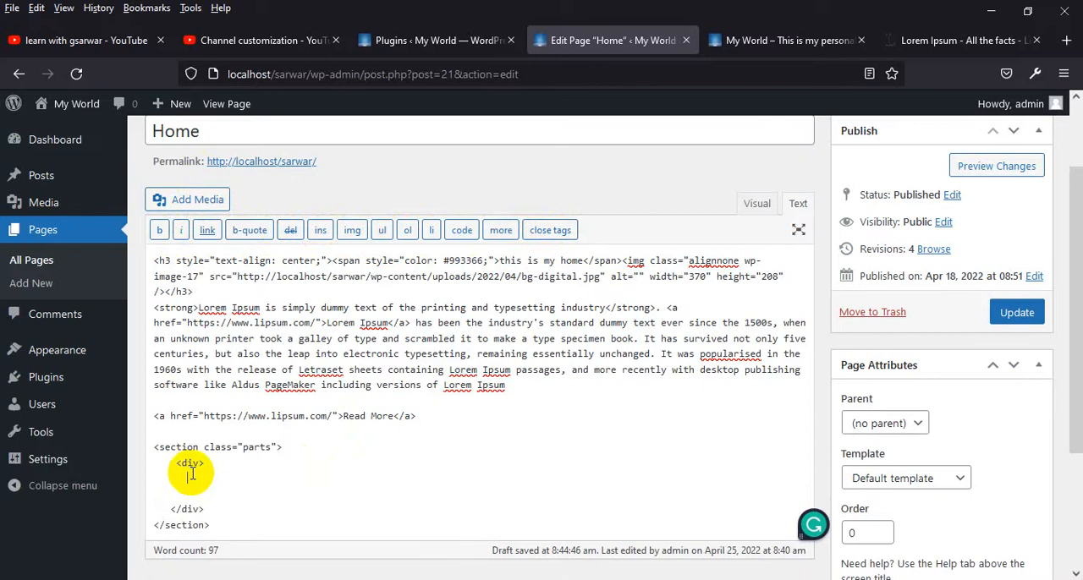
key(Delete)
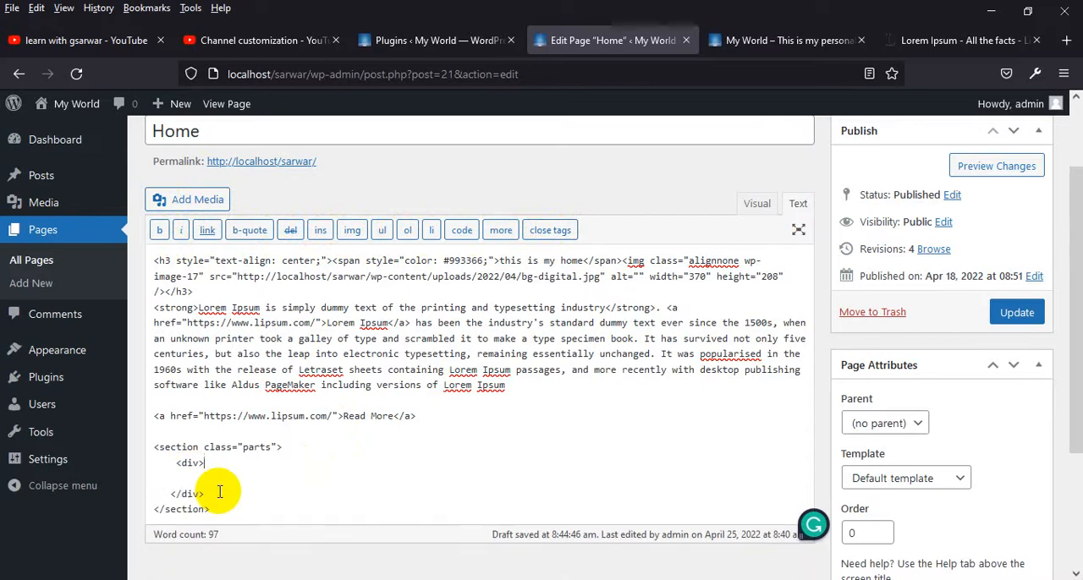
key(Tab)
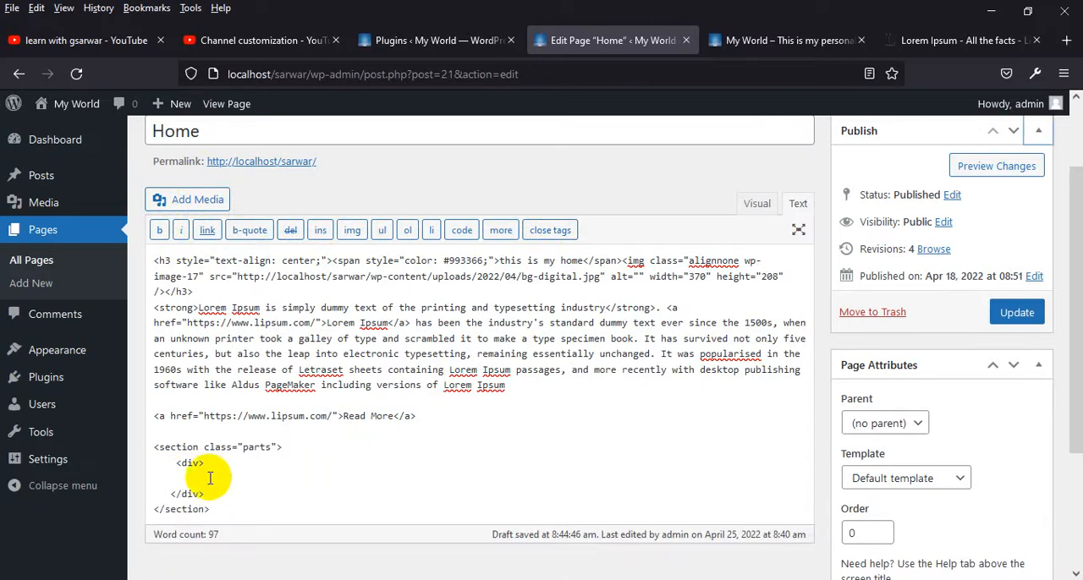
Add an empty h2 heading element with opening and closing tags inside the div
click(210, 479)
text(<)
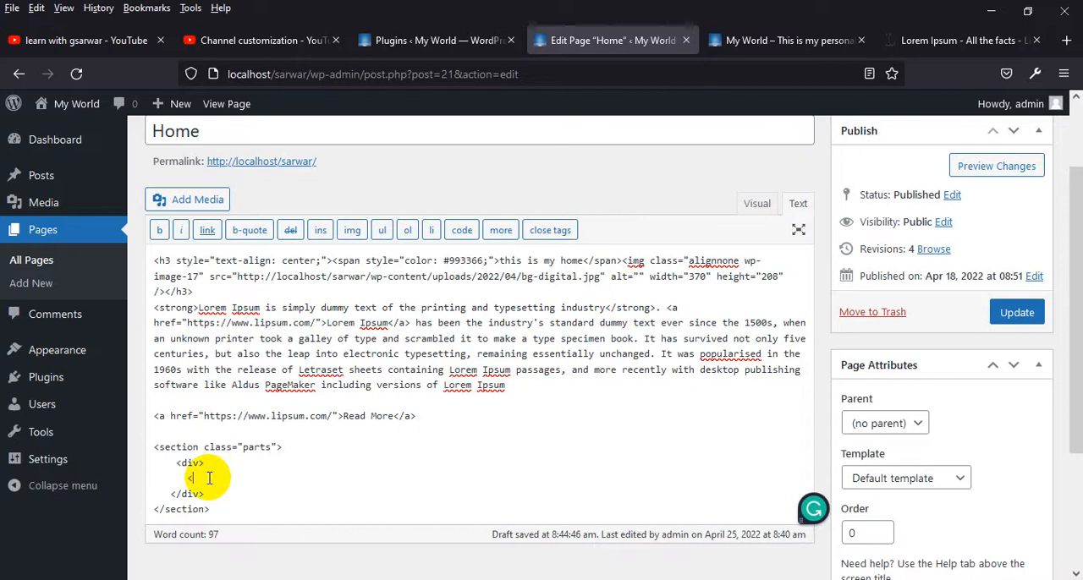
text(h)
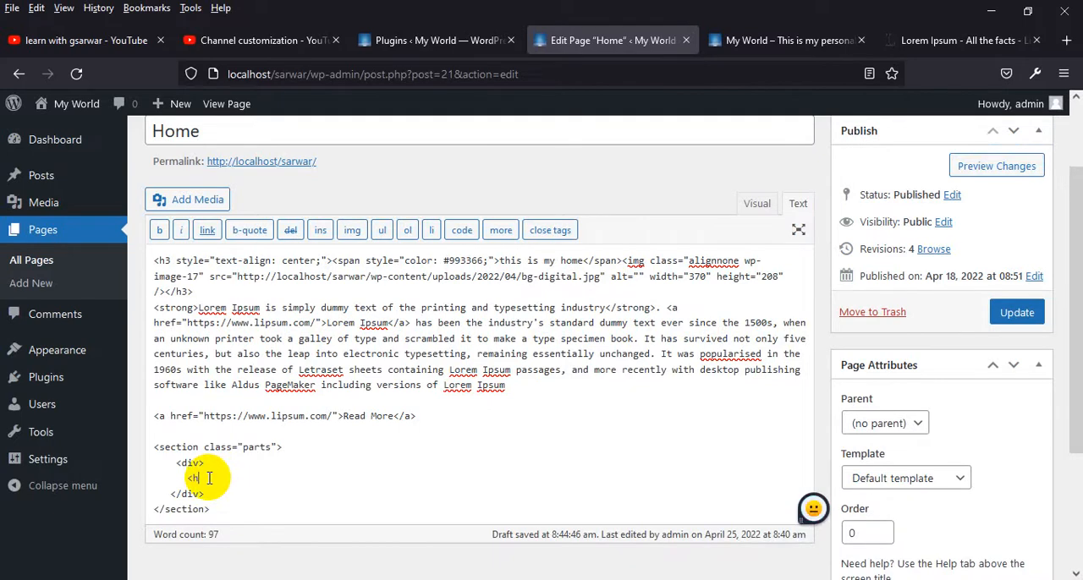
text(2>)
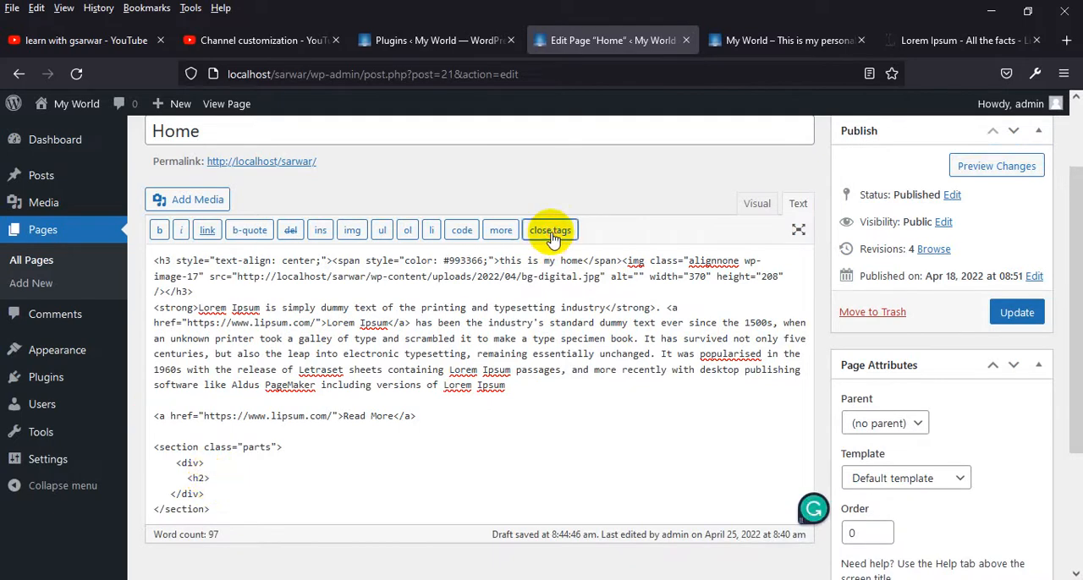
click(550, 239)
click(232, 479)
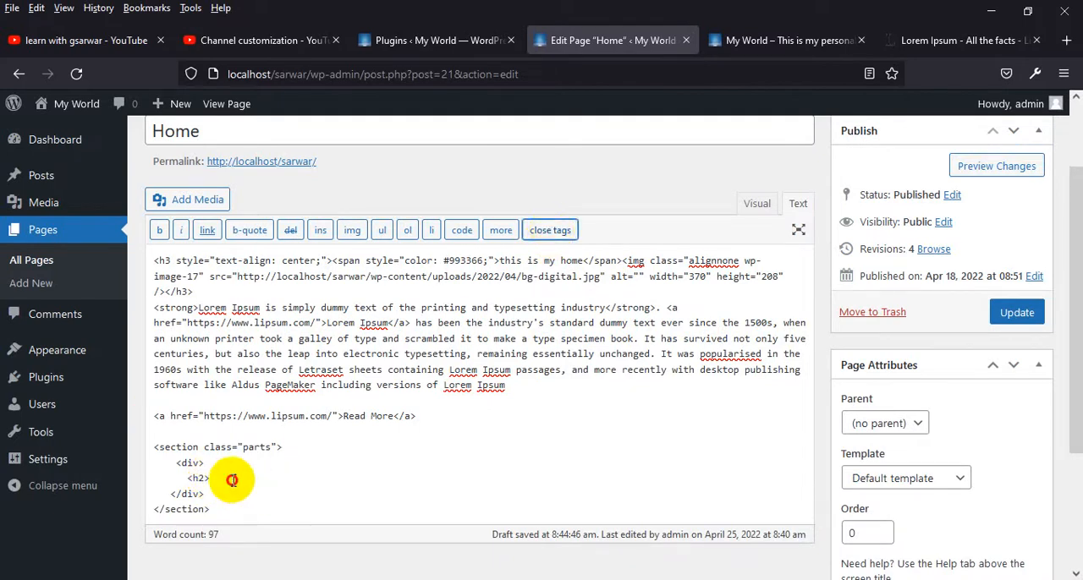
click(546, 228)
click(231, 480)
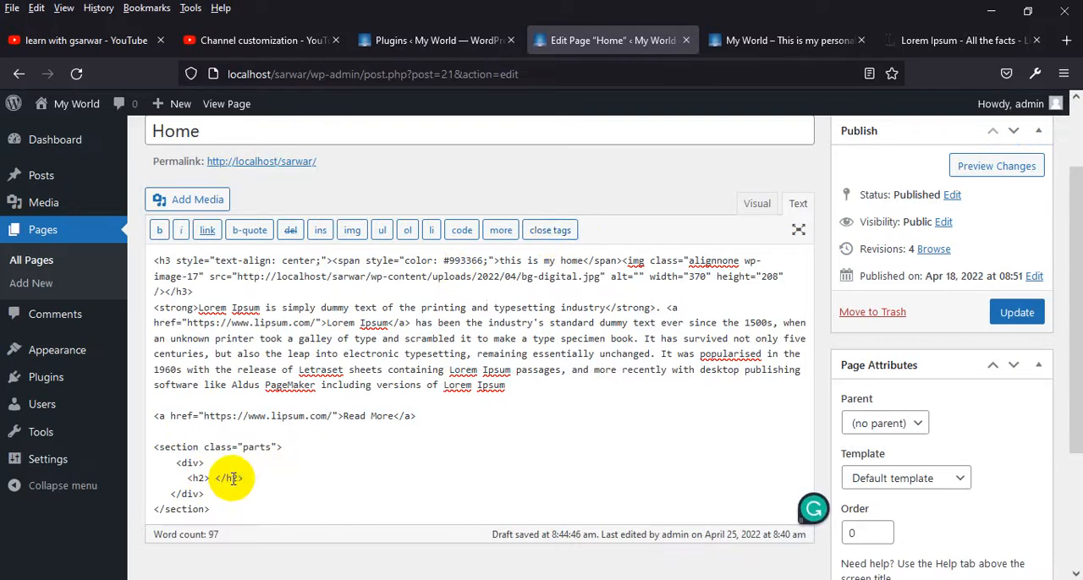
Enter "this is my part 1" as the h2 heading text and give the enclosing div the class "part1"
text(this is m y part 1)
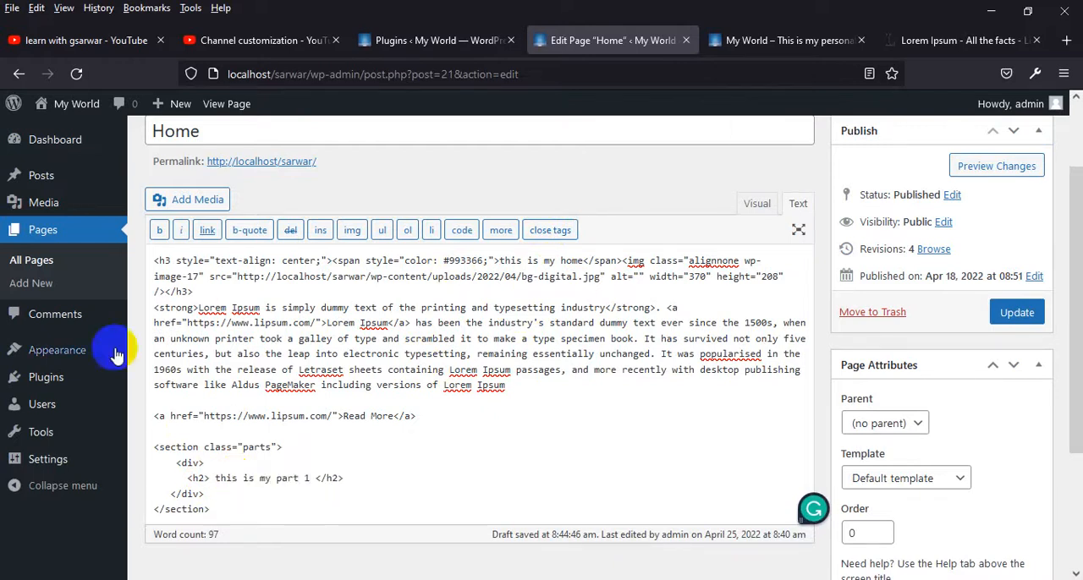
click(199, 463)
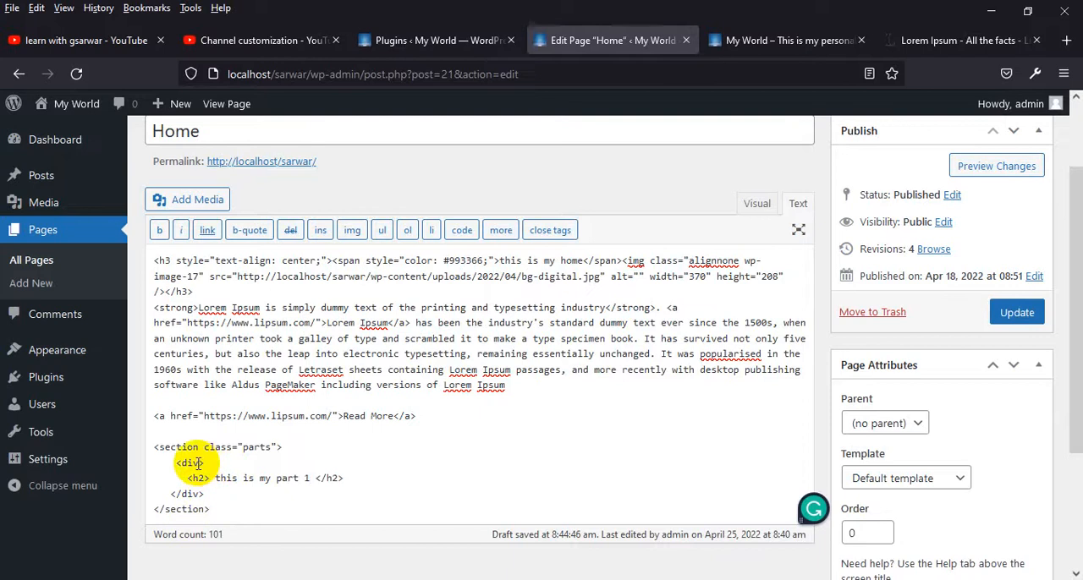
text(class="part1)
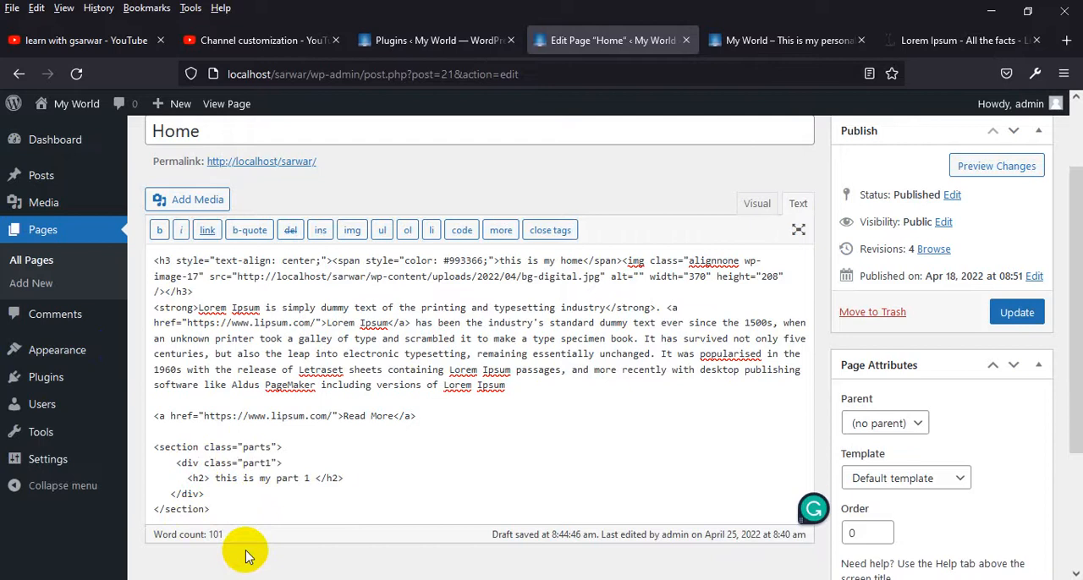
Duplicate the whole "part1" div block directly below itself within the section and indent the copy's opening tag to match
drag(207, 496, 177, 464)
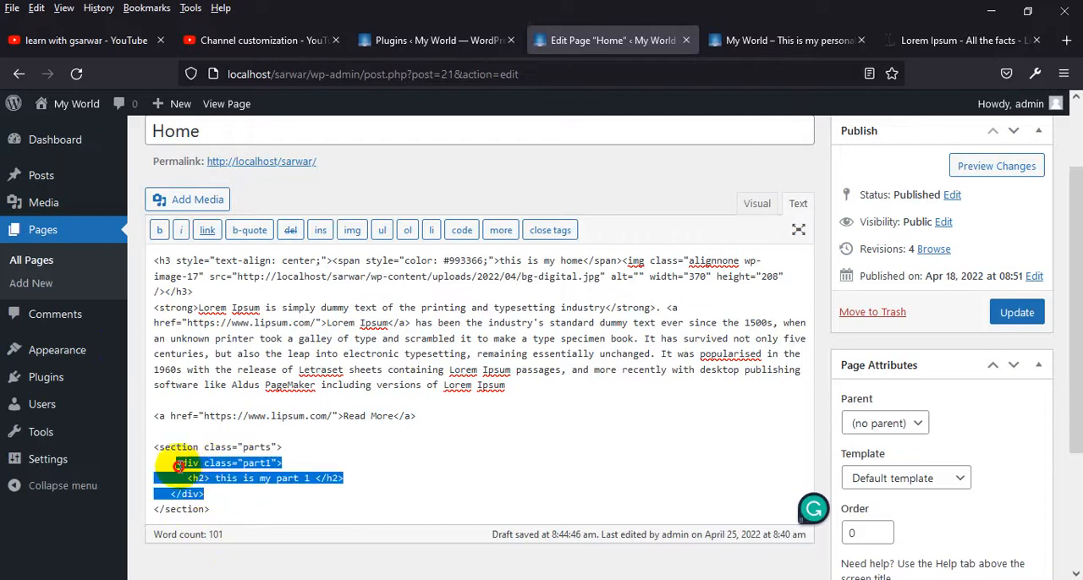
key(ctrl+c)
click(222, 492)
key(Return)
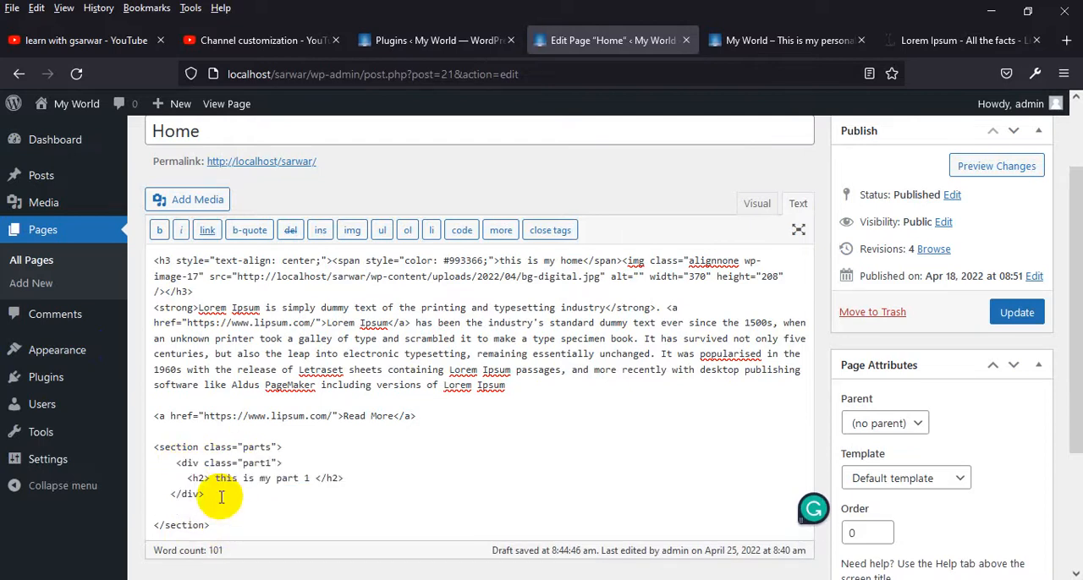
key(ctrl+v)
drag(204, 542, 152, 508)
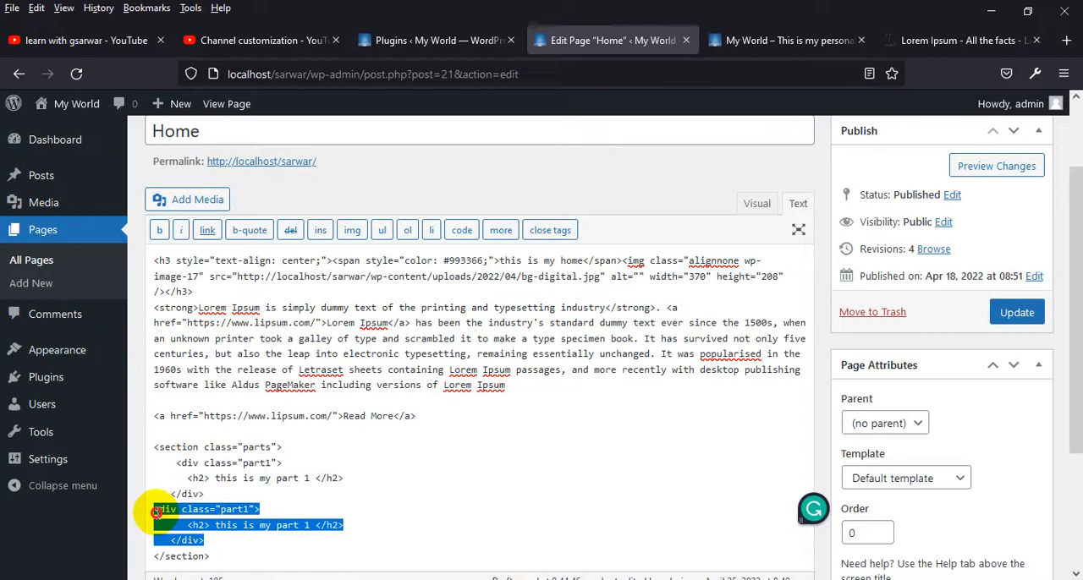
click(155, 510)
key(Tab)
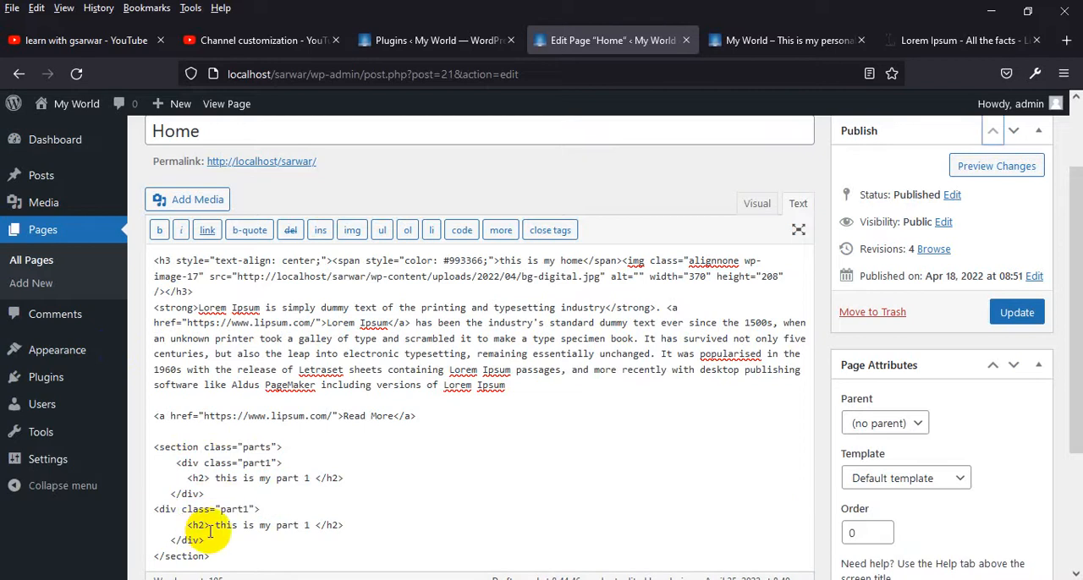
click(155, 510)
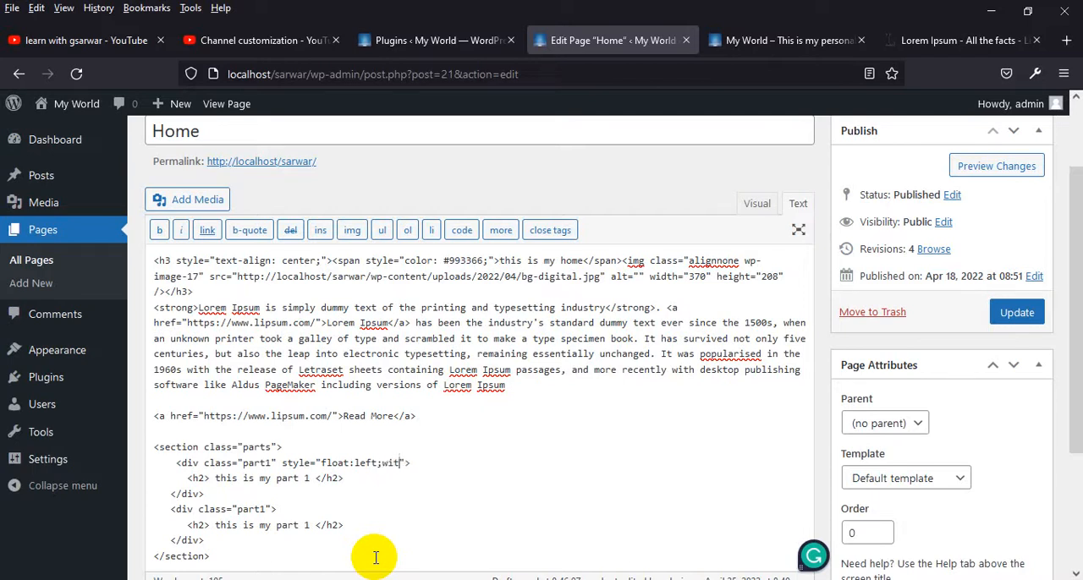
Give the first "part1" div the inline style "float:left;width:50%;"
text(:50%;)
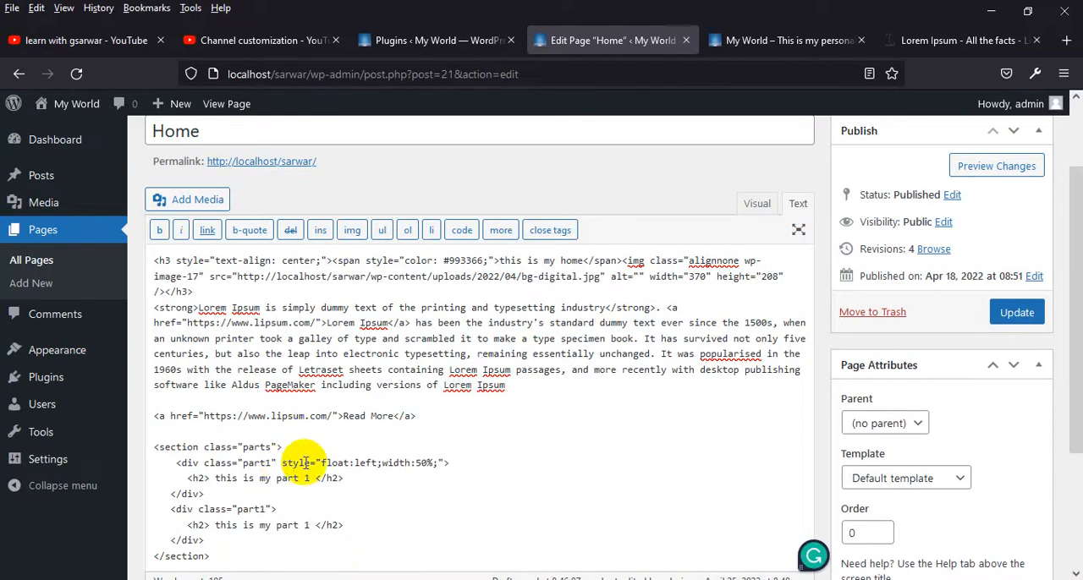
Copy the inline style "float:left;width:50%;" from the first "part1" div into the second one and update the page
shift+click(444, 464)
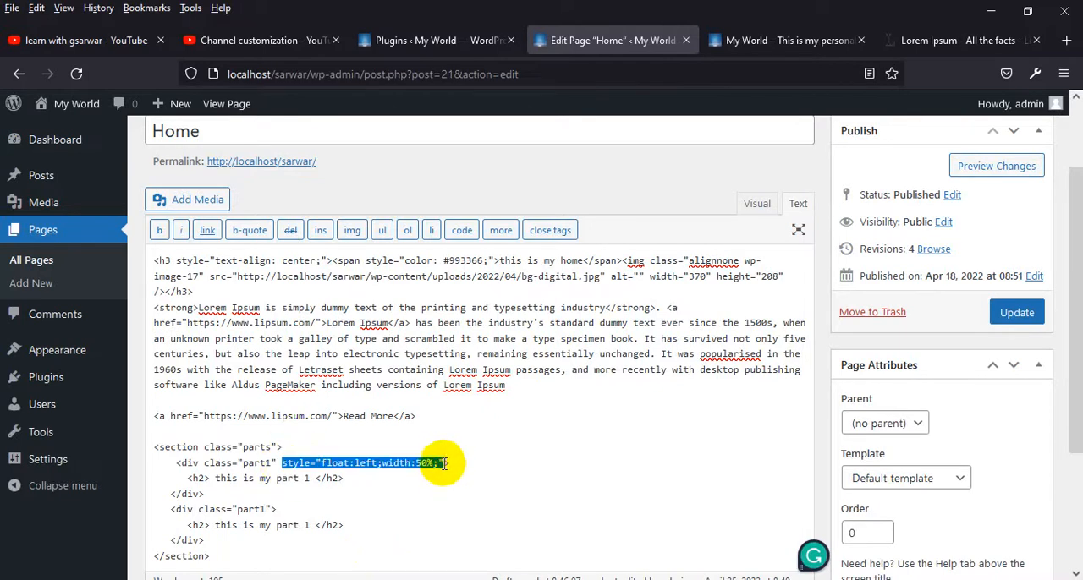
click(271, 509)
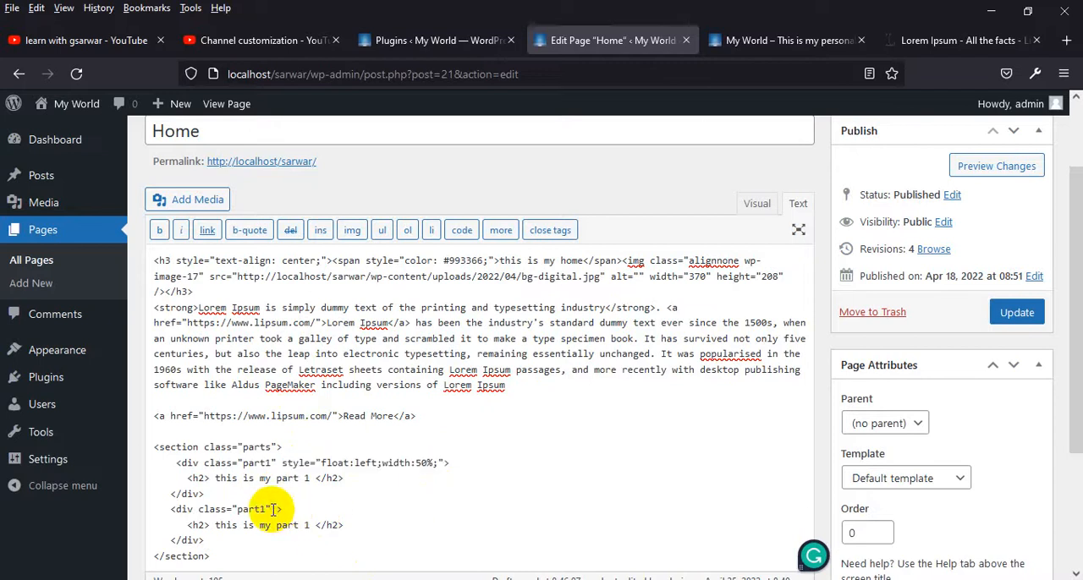
key(ctrl+v)
click(1008, 317)
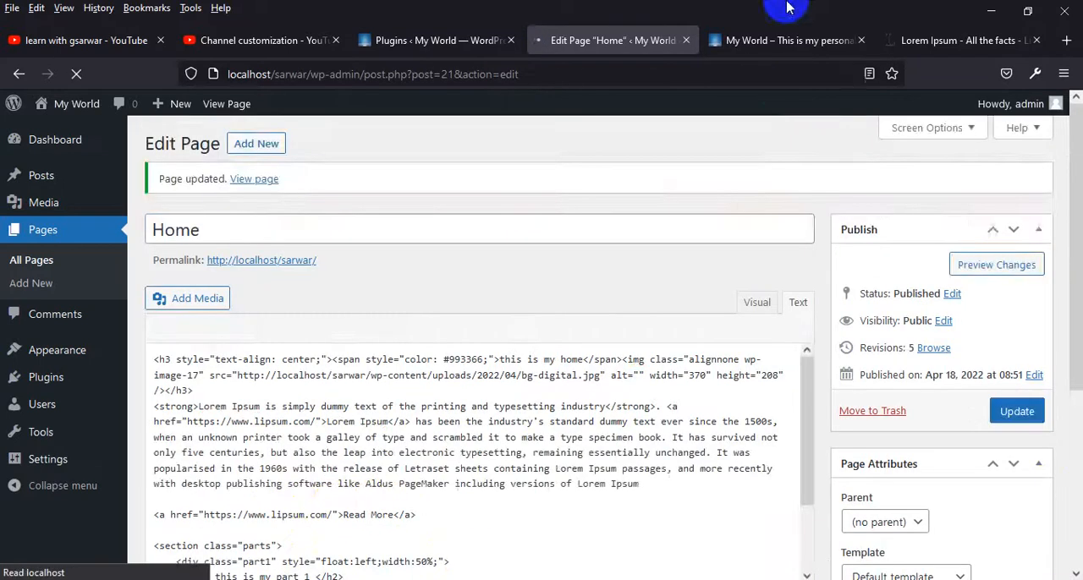
Examine how the two "part1" blocks are laid out in relation to the rest of the live Home page
click(787, 40)
scroll(608, 419, down, 4)
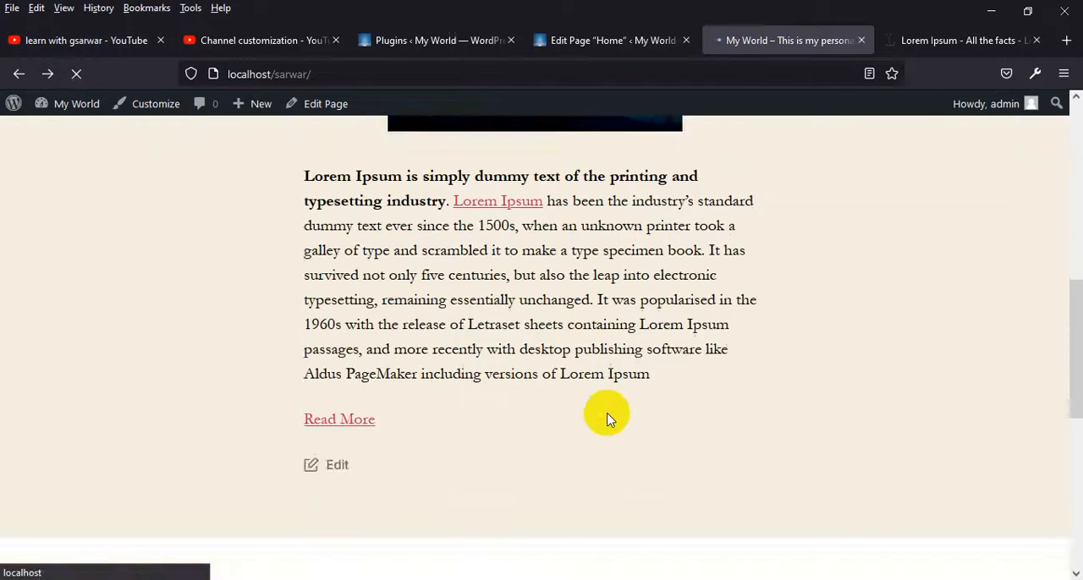
scroll(604, 413, down, 3)
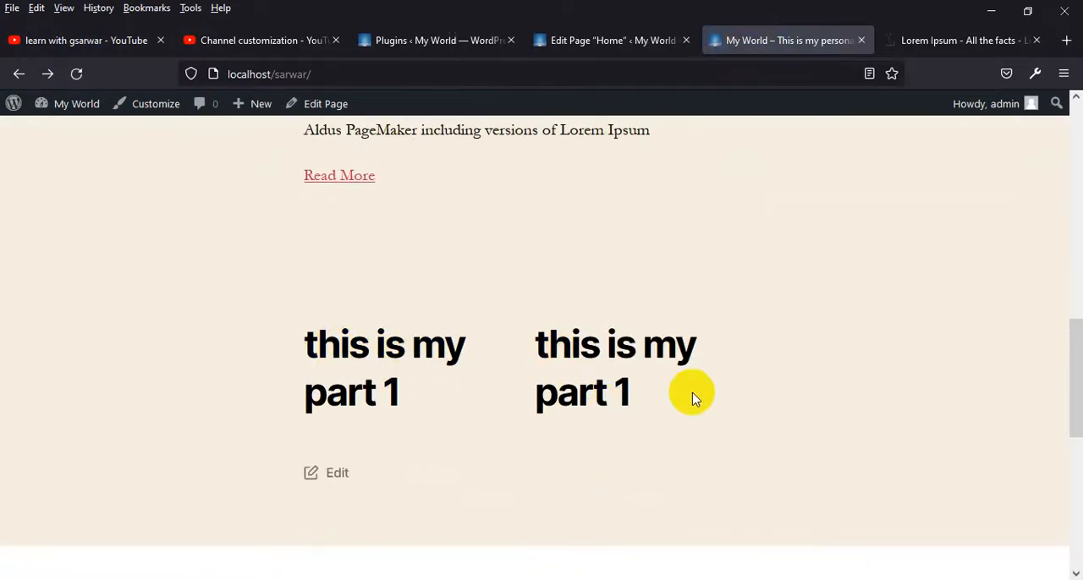
scroll(642, 368, up, 3)
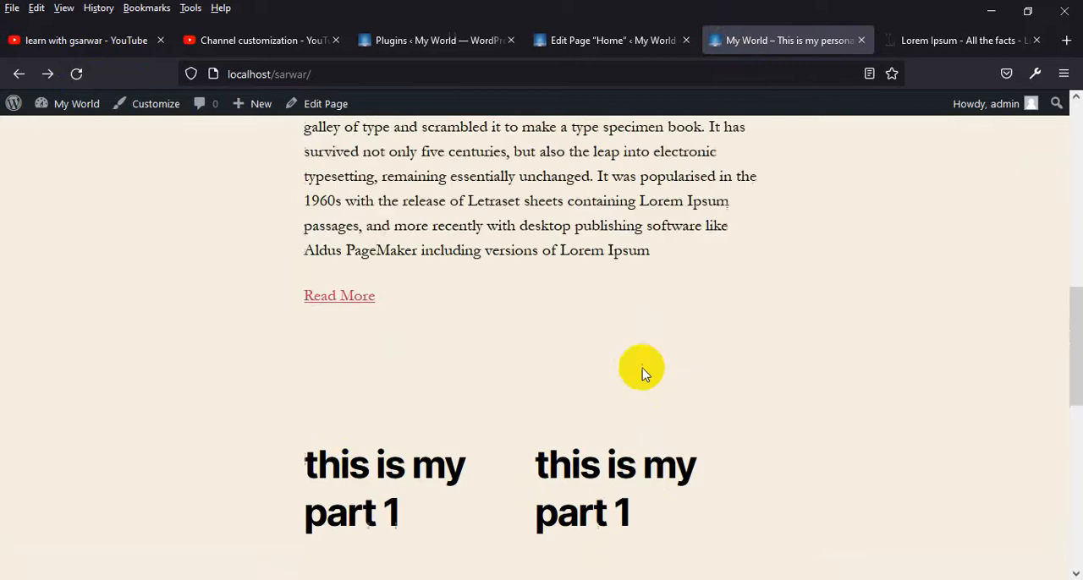
scroll(640, 367, up, 5)
scroll(665, 330, down, 3)
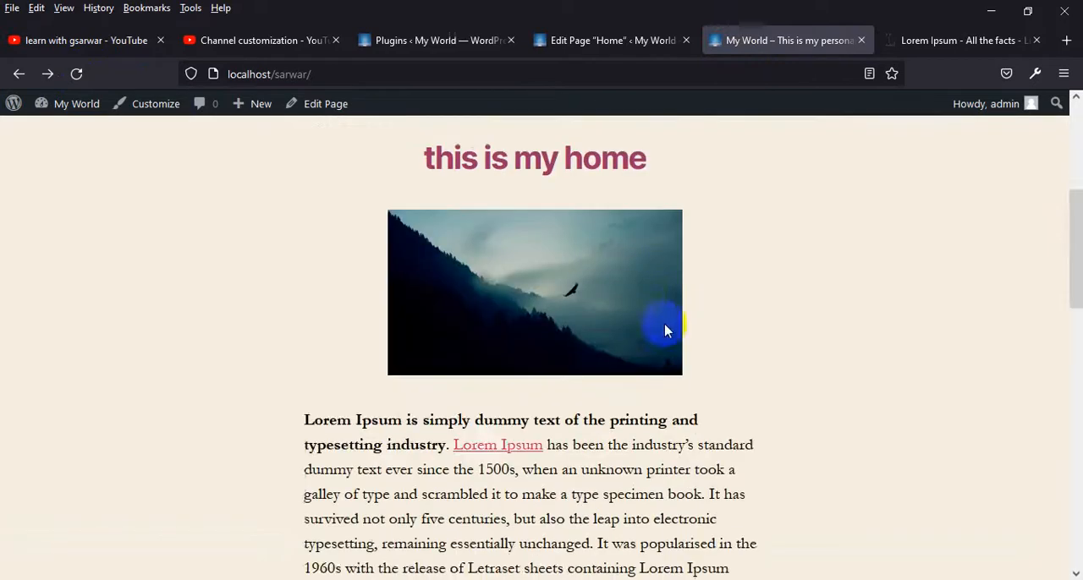
scroll(737, 474, down, 6)
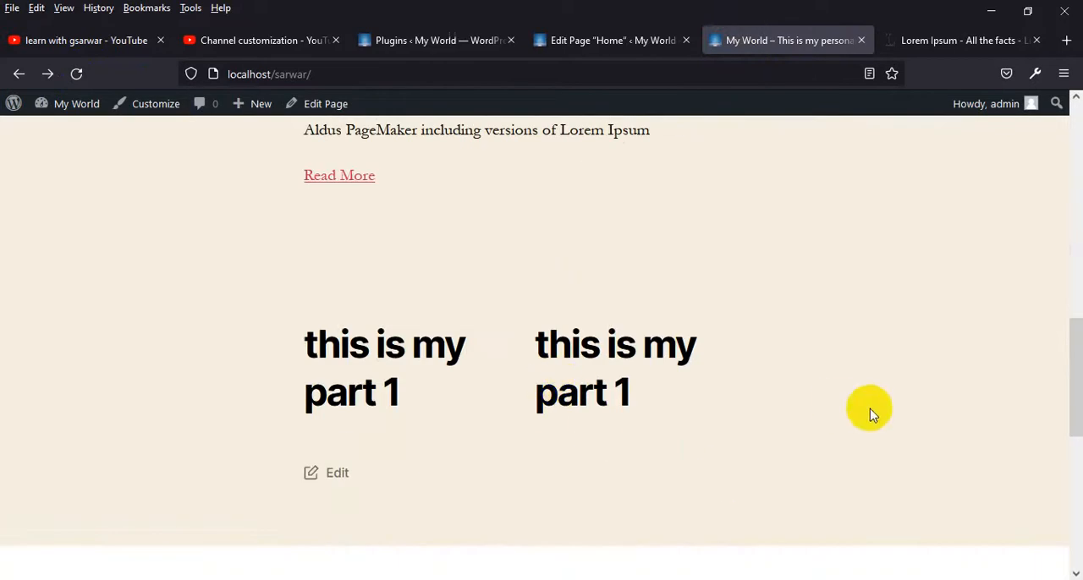
scroll(944, 360, up, 6)
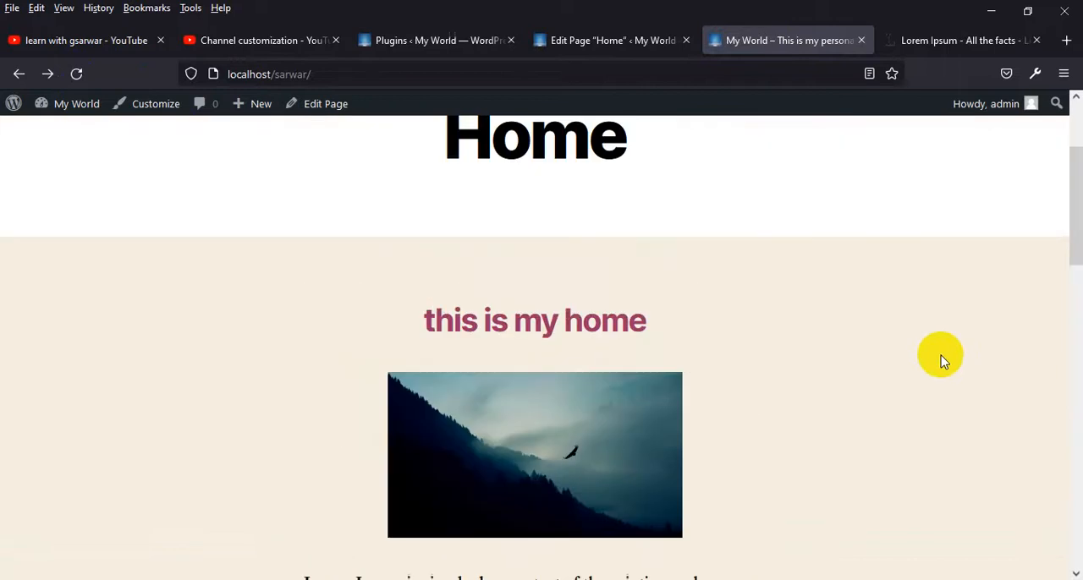
Update the Home page with the Full Width Template and check the refreshed layout on the live site
click(624, 40)
scroll(1008, 411, down, 3)
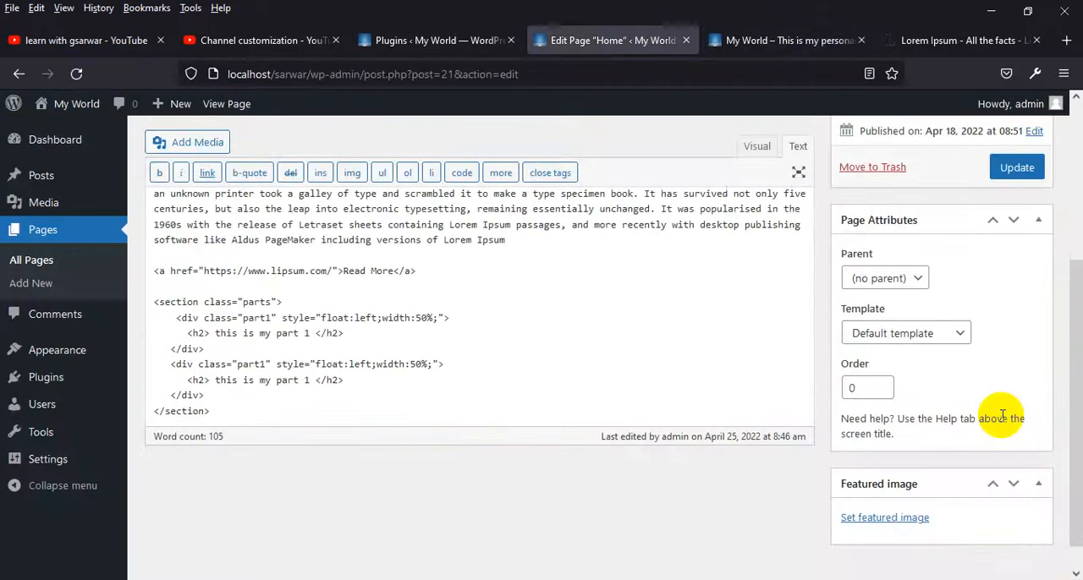
click(939, 334)
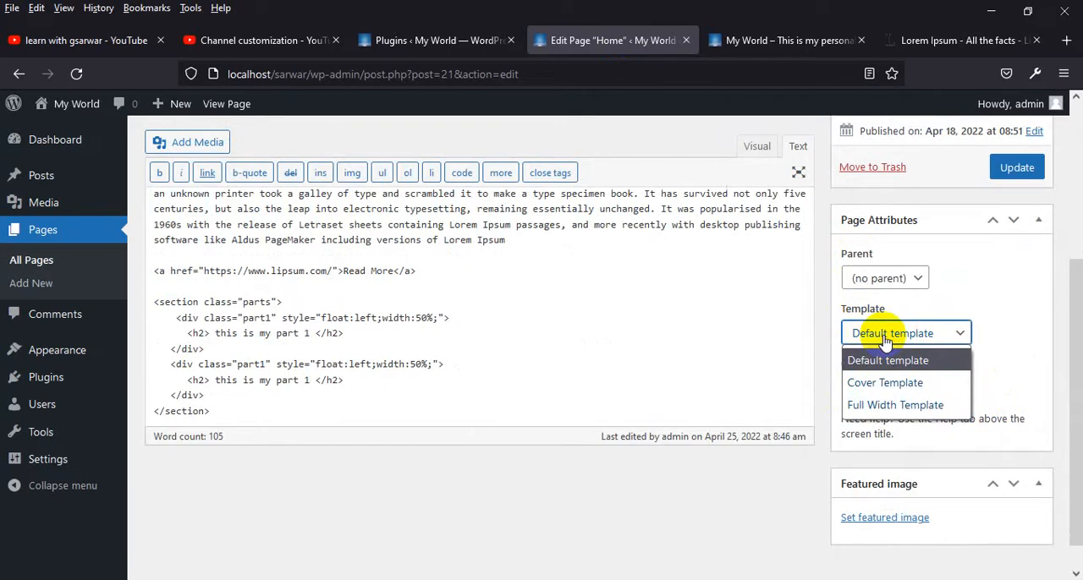
click(894, 406)
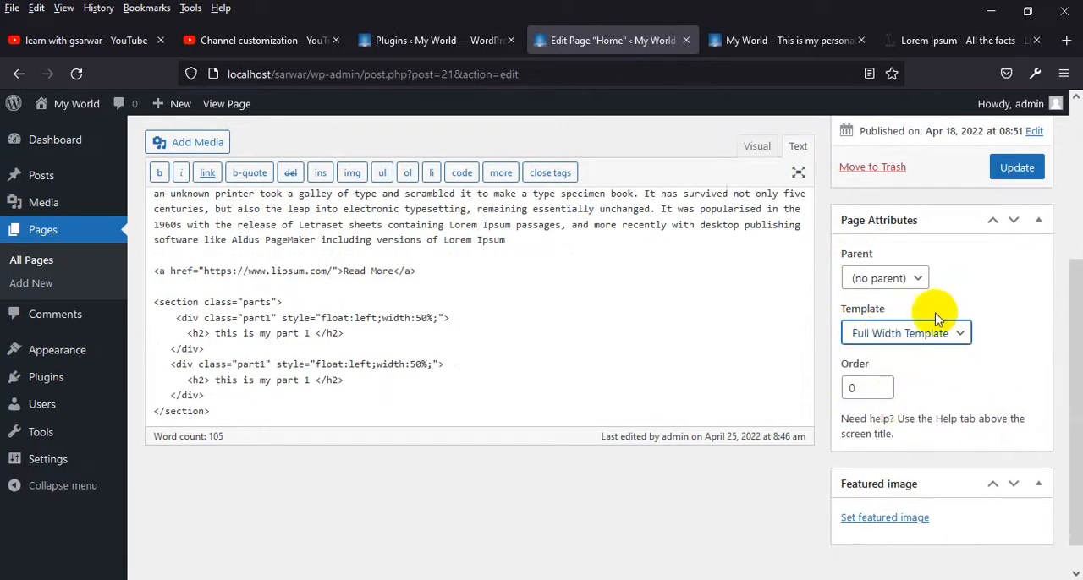
click(1024, 166)
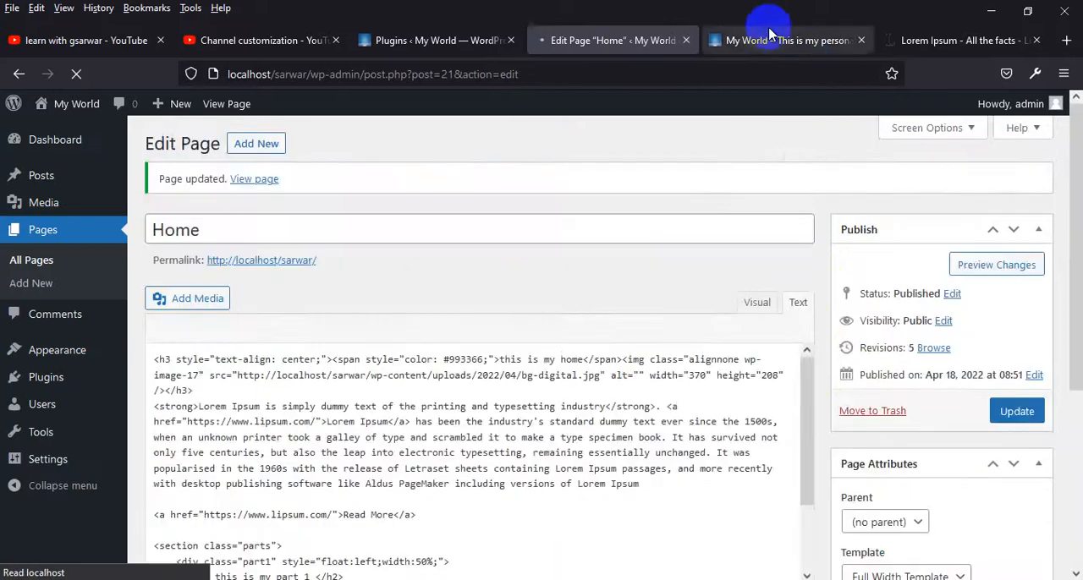
click(766, 40)
click(74, 75)
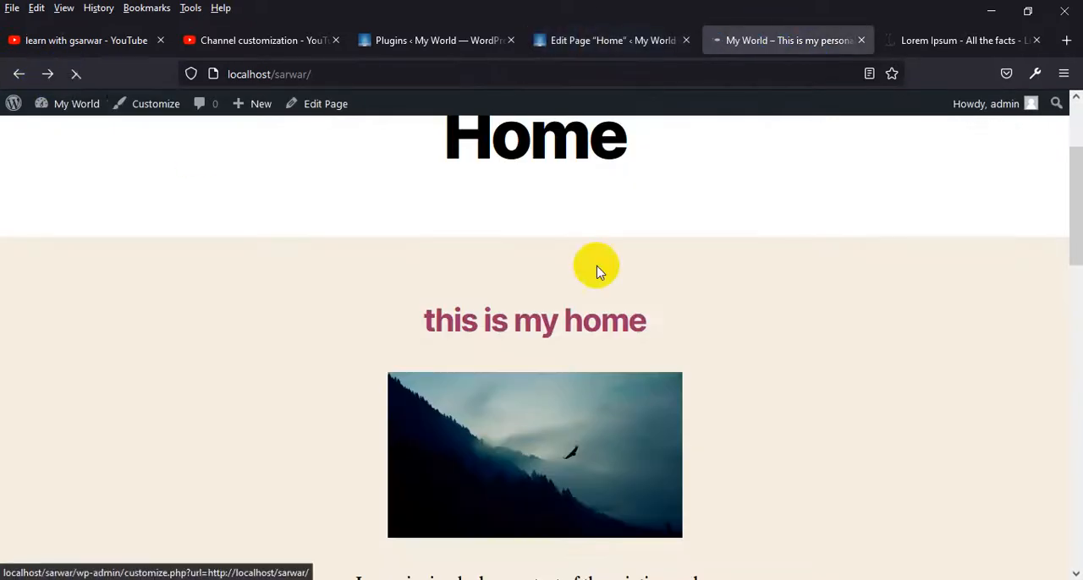
scroll(647, 270, down, 4)
scroll(664, 285, down, 5)
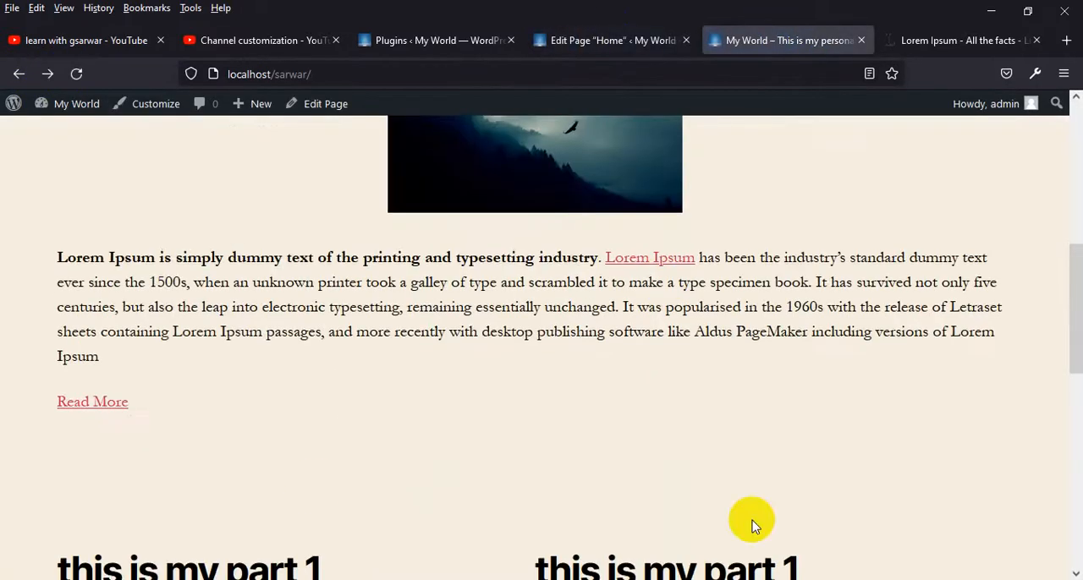
drag(86, 337, 66, 343)
click(65, 343)
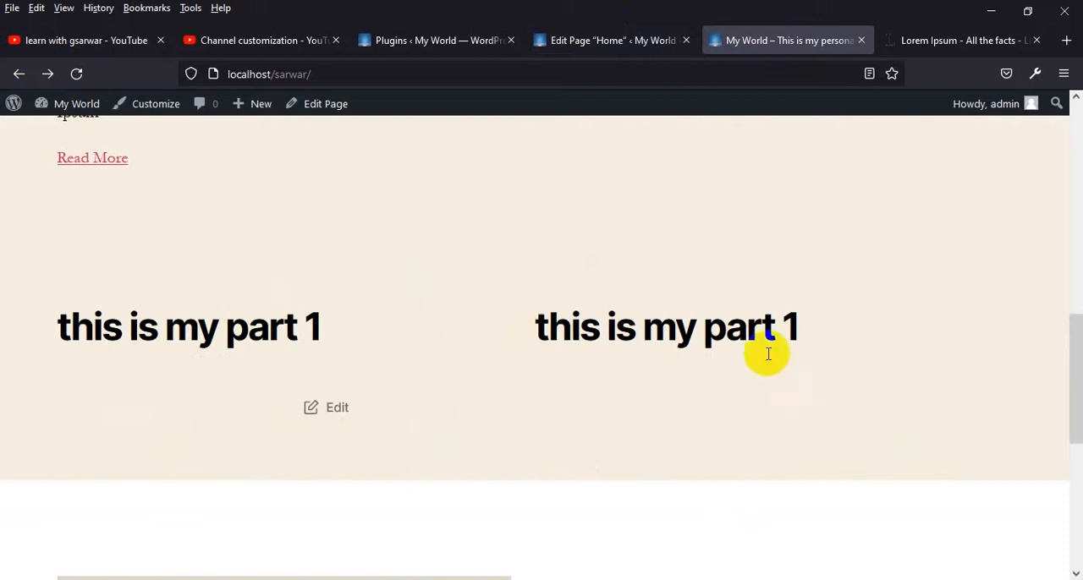
Update the Home page with the Cover Template and check the refreshed layout on the live site
click(626, 41)
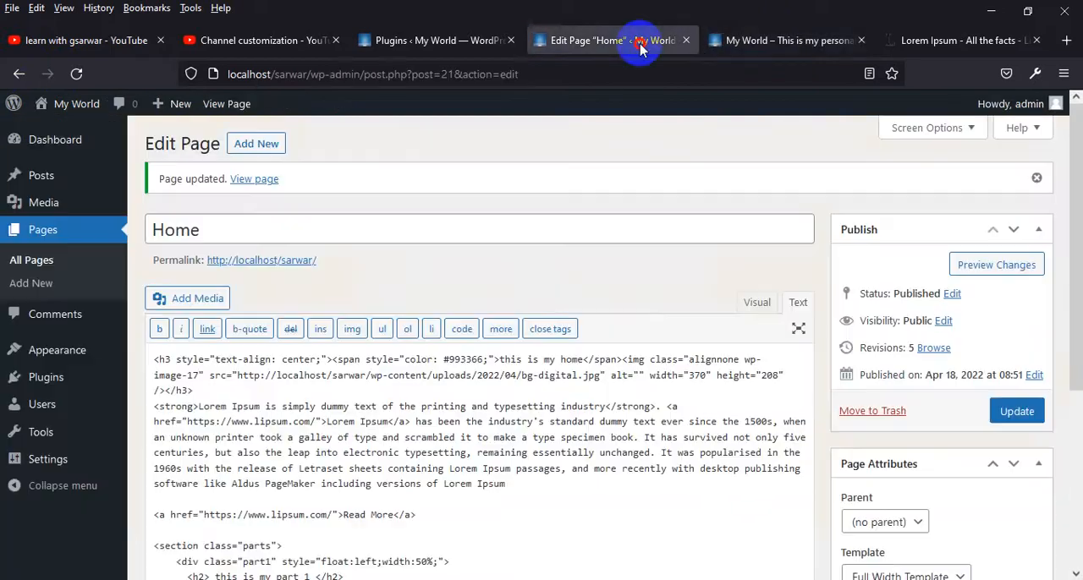
scroll(910, 474, down, 2)
click(909, 414)
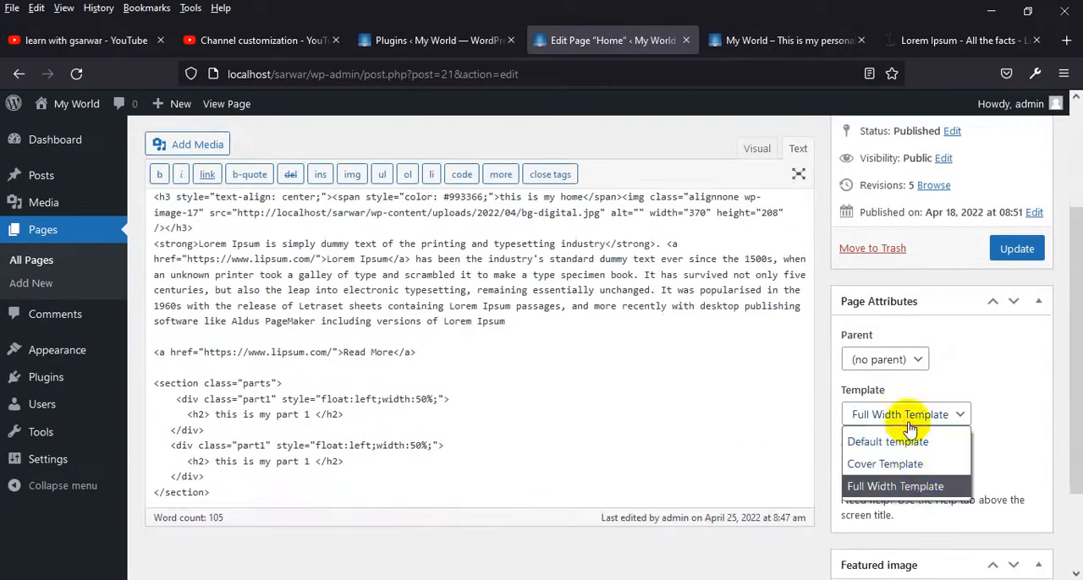
click(885, 464)
click(1017, 247)
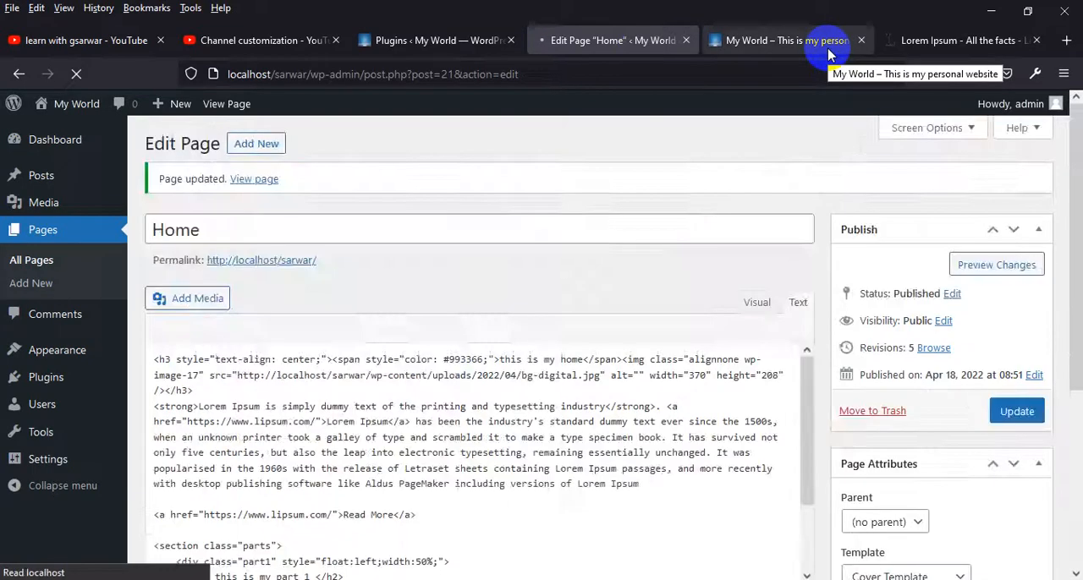
click(821, 43)
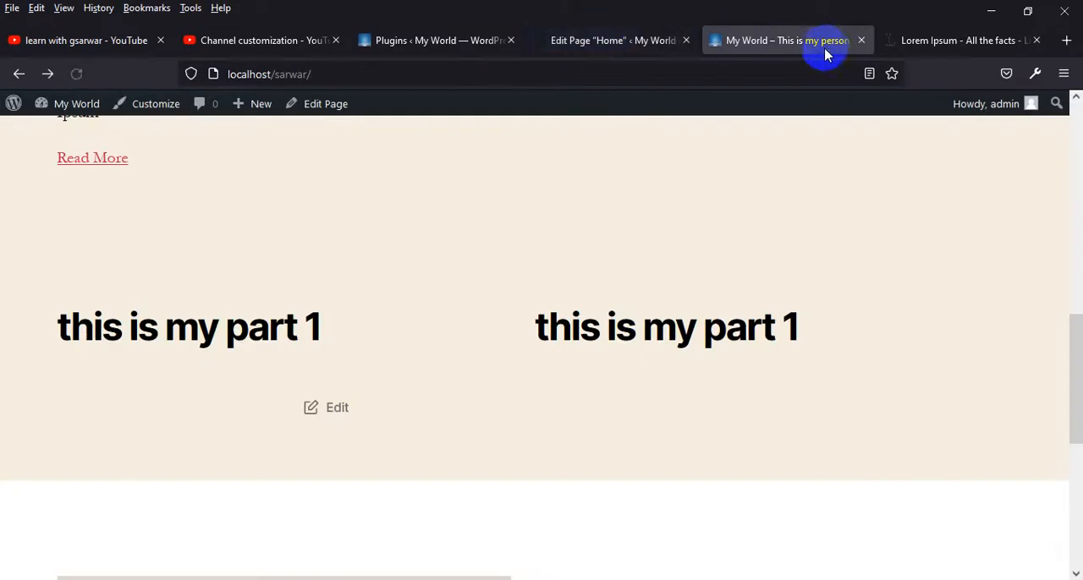
click(47, 74)
click(19, 75)
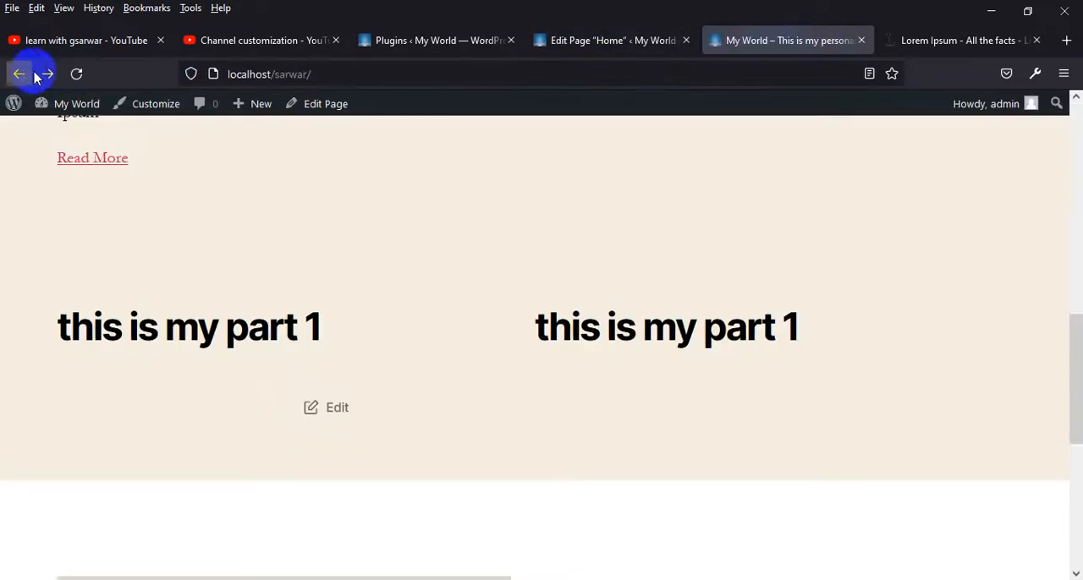
click(75, 73)
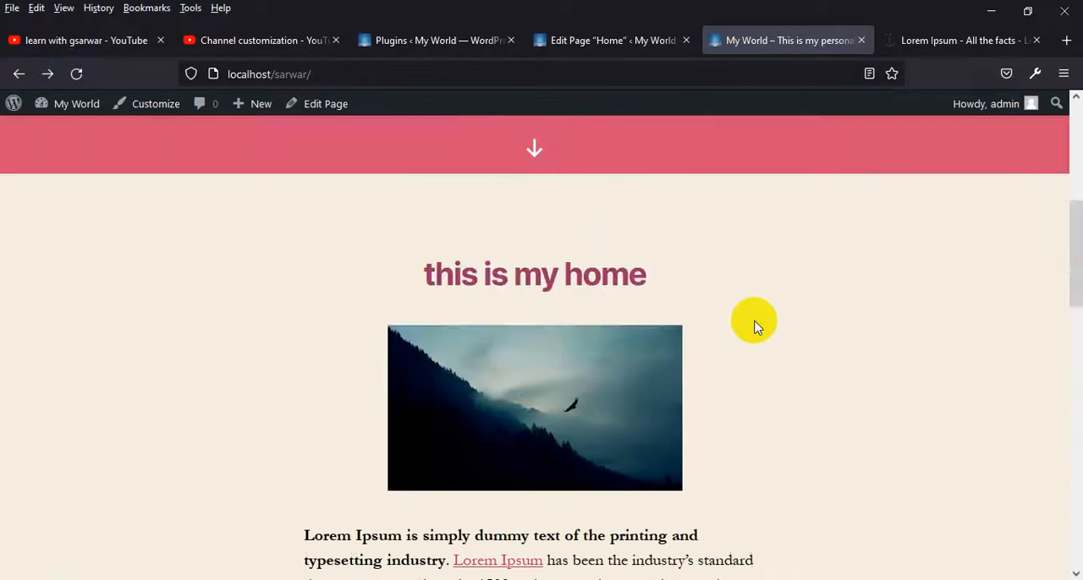
scroll(754, 321, down, 10)
scroll(757, 328, up, 15)
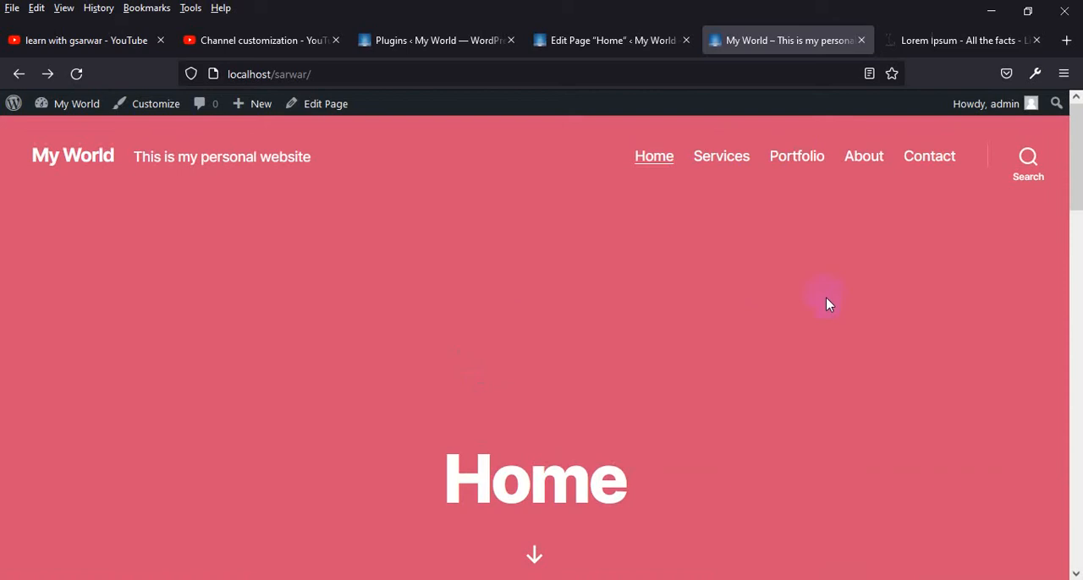
Return the Home page to the Default template, update it and check the refreshed layout on the live site
click(599, 40)
scroll(954, 442, down, 3)
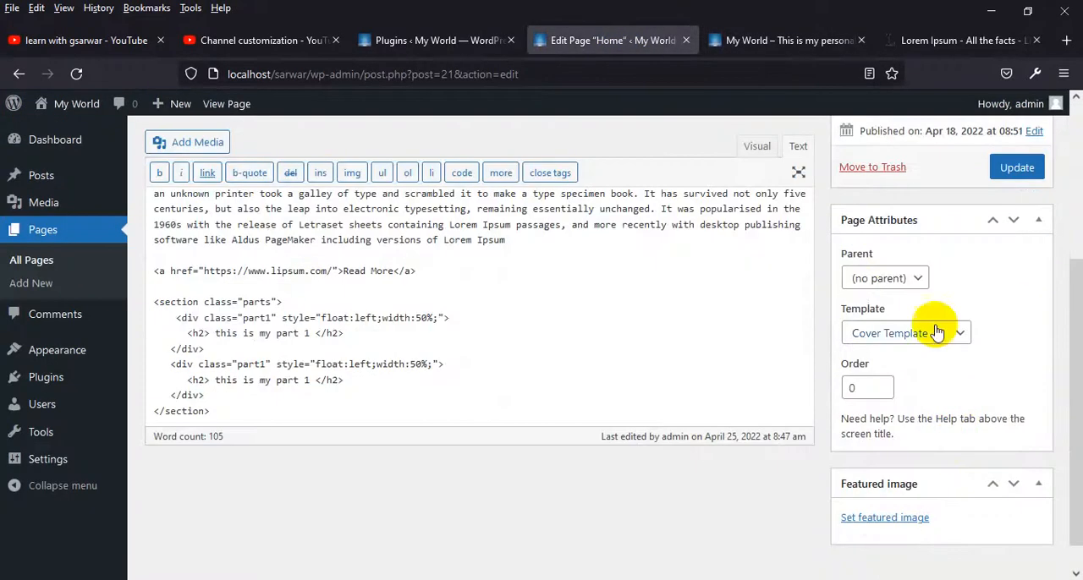
click(879, 332)
click(918, 359)
click(1015, 166)
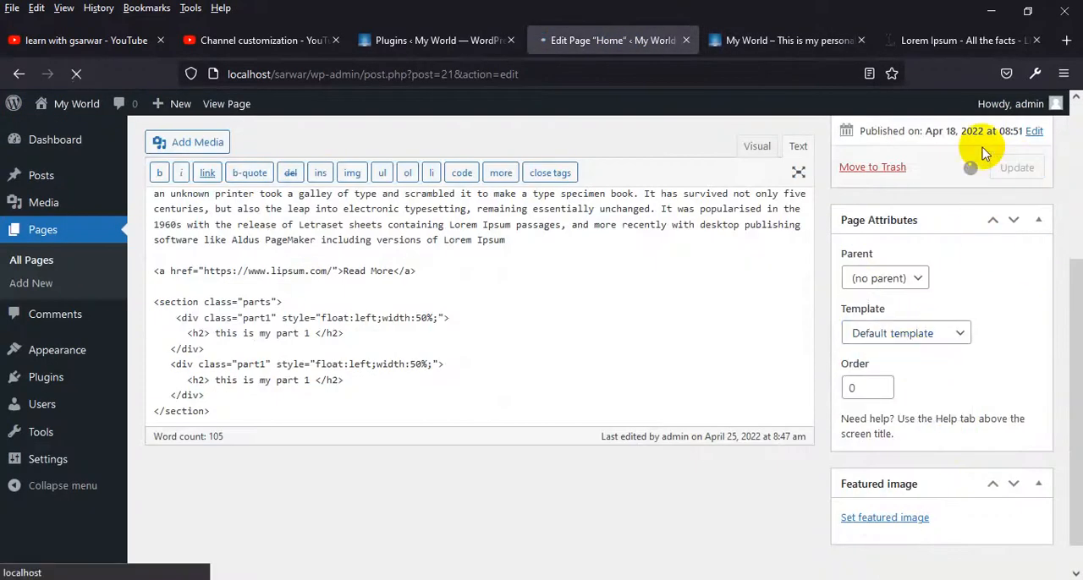
click(780, 40)
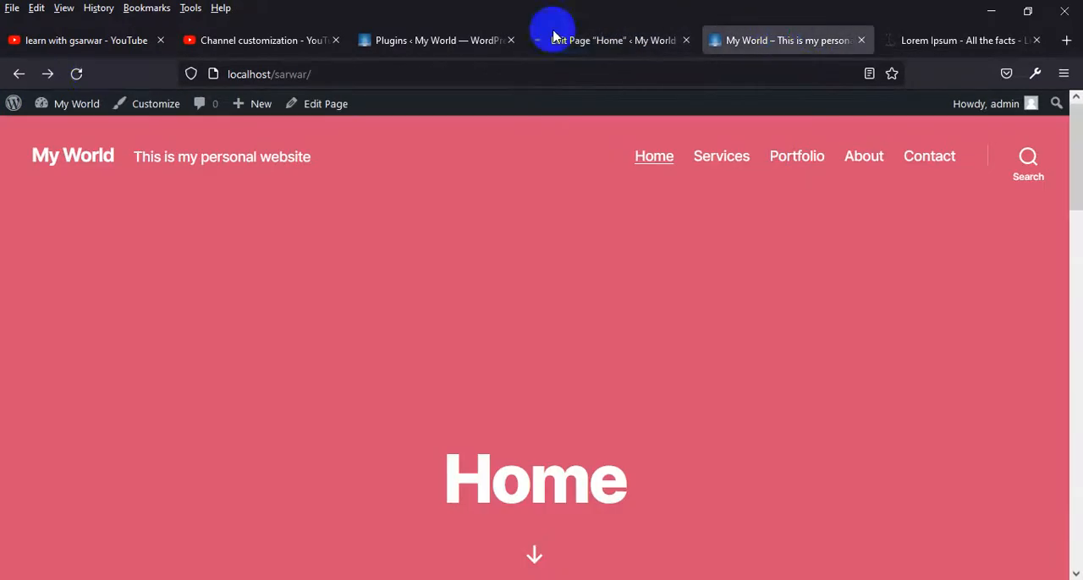
click(76, 74)
scroll(694, 392, down, 10)
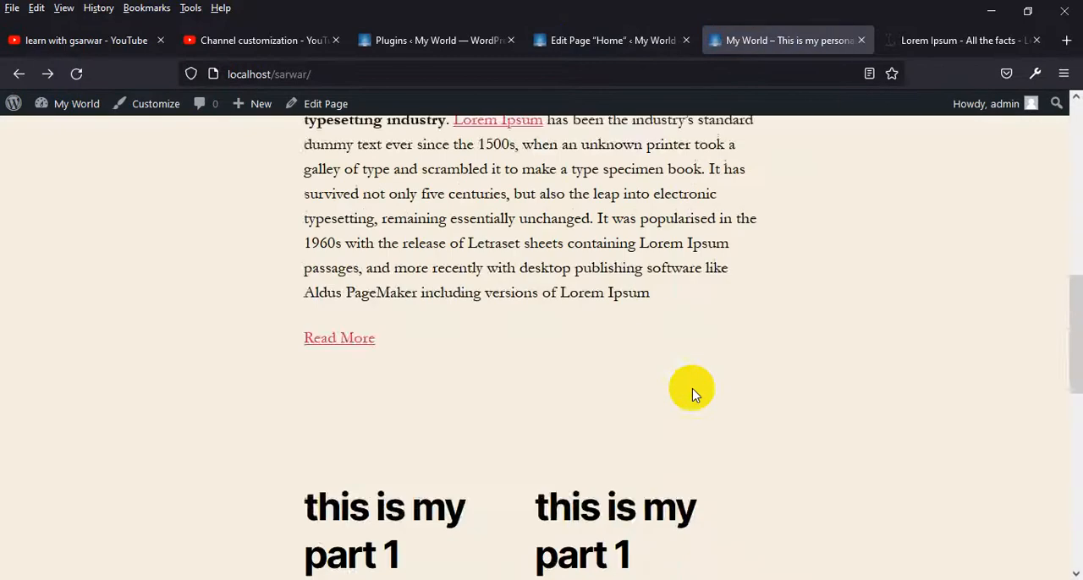
scroll(691, 387, down, 2)
scroll(677, 372, up, 2)
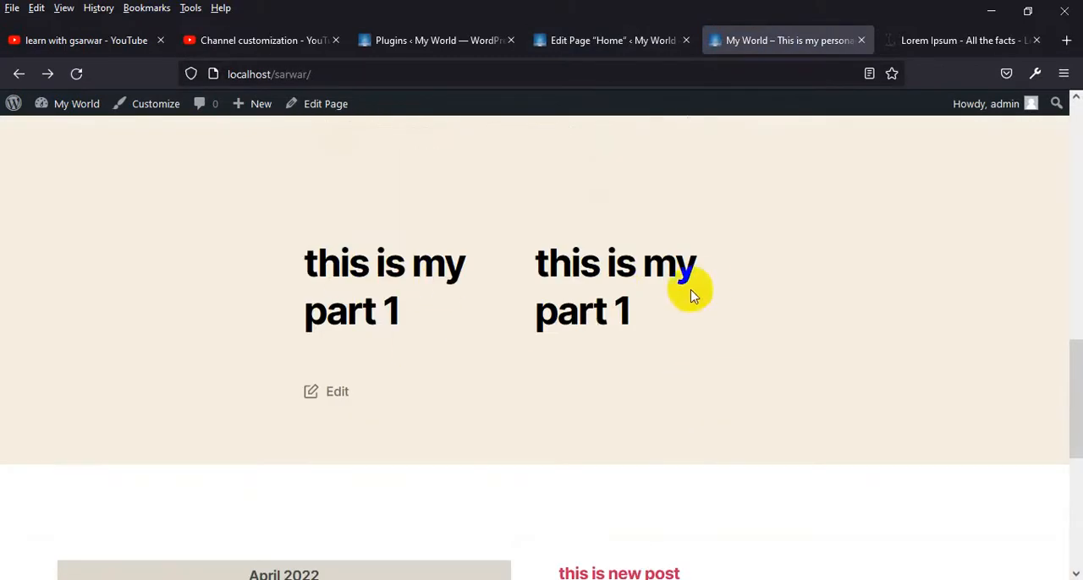
Remove the inline style attribute "float:left;width:50%;" from both "part1" divs in the Home page's HTML
click(611, 41)
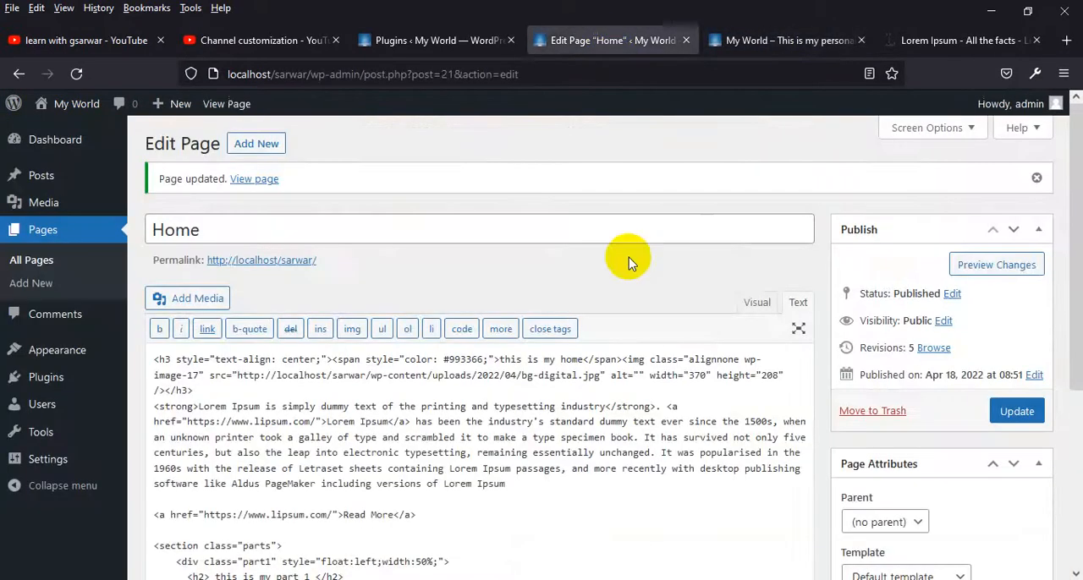
scroll(654, 399, down, 5)
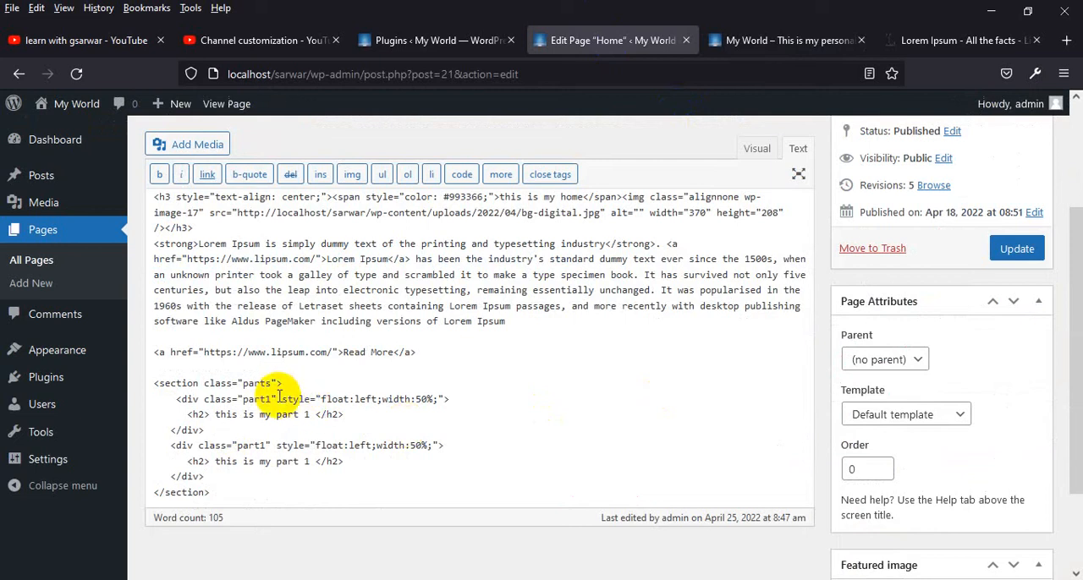
drag(283, 399, 441, 399)
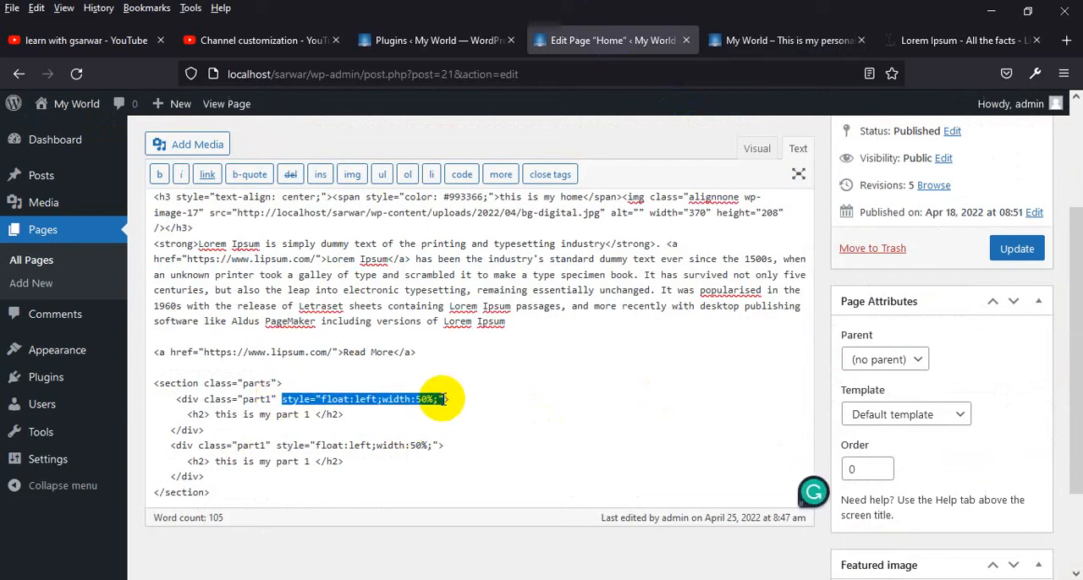
key(BackSpace)
key(BackSpace)
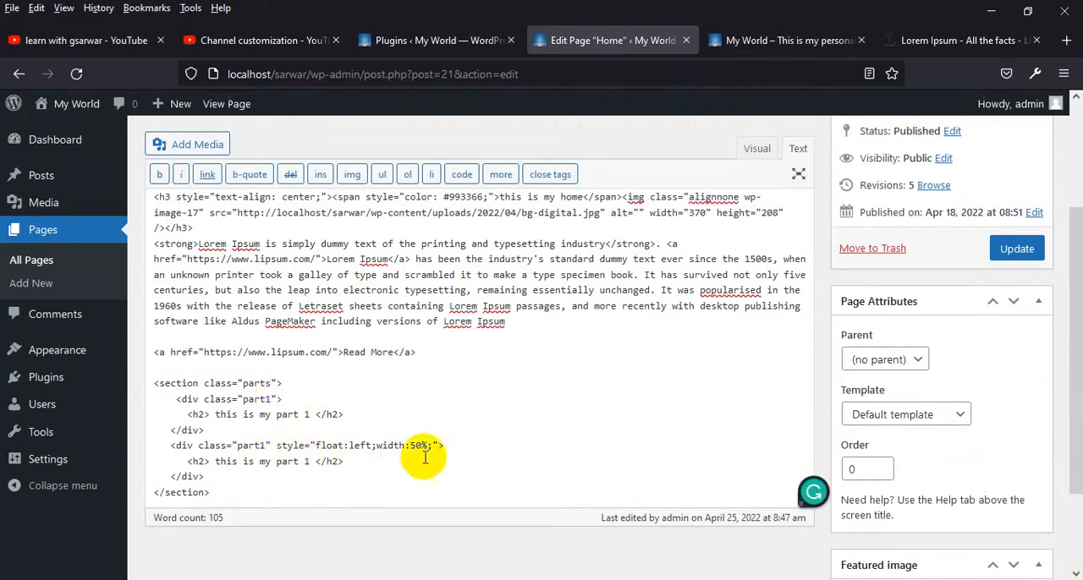
shift+click(440, 445)
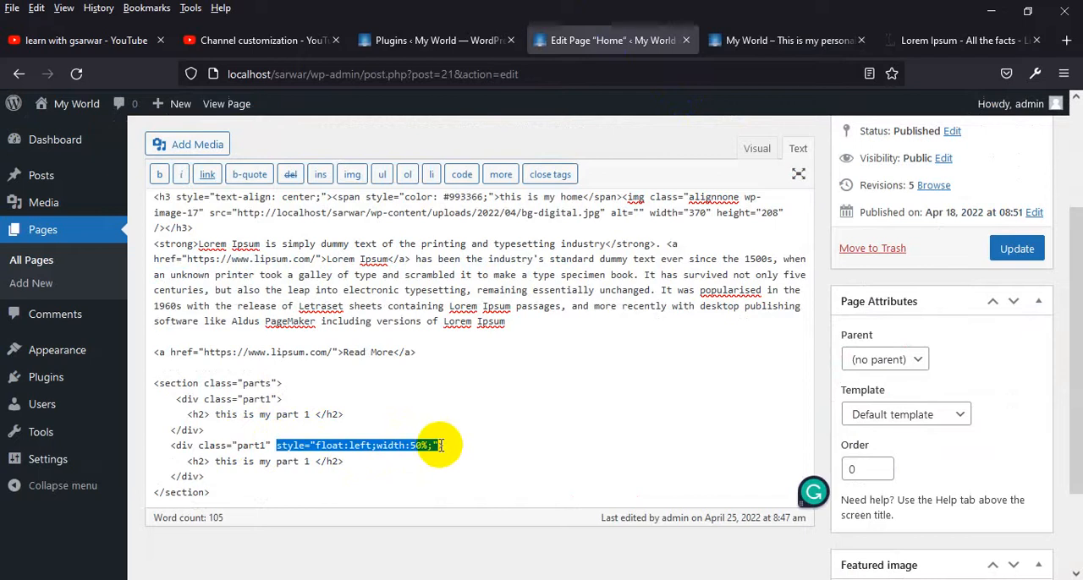
key(BackSpace)
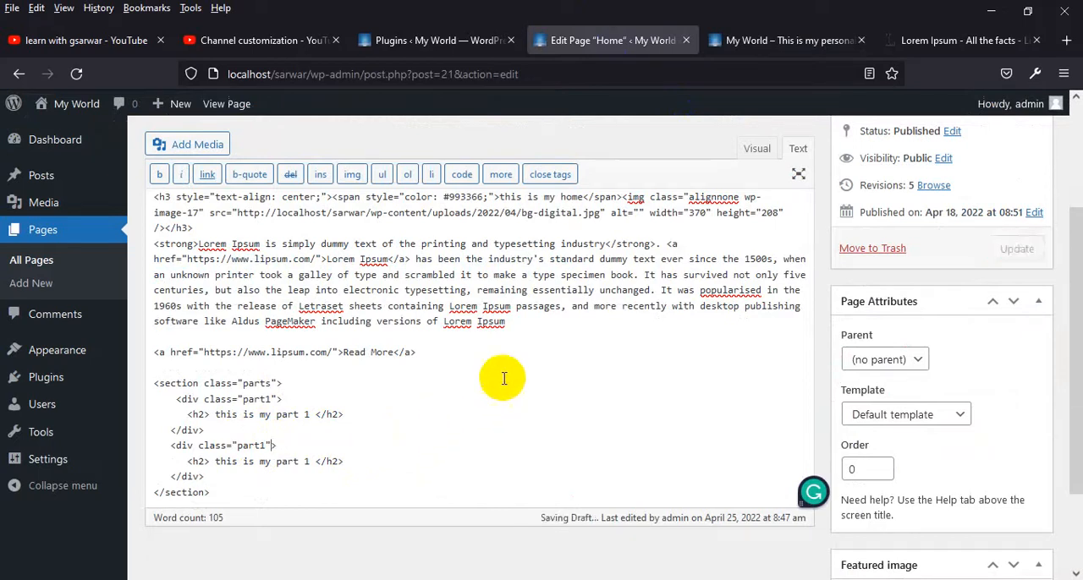
scroll(545, 374, up, 3)
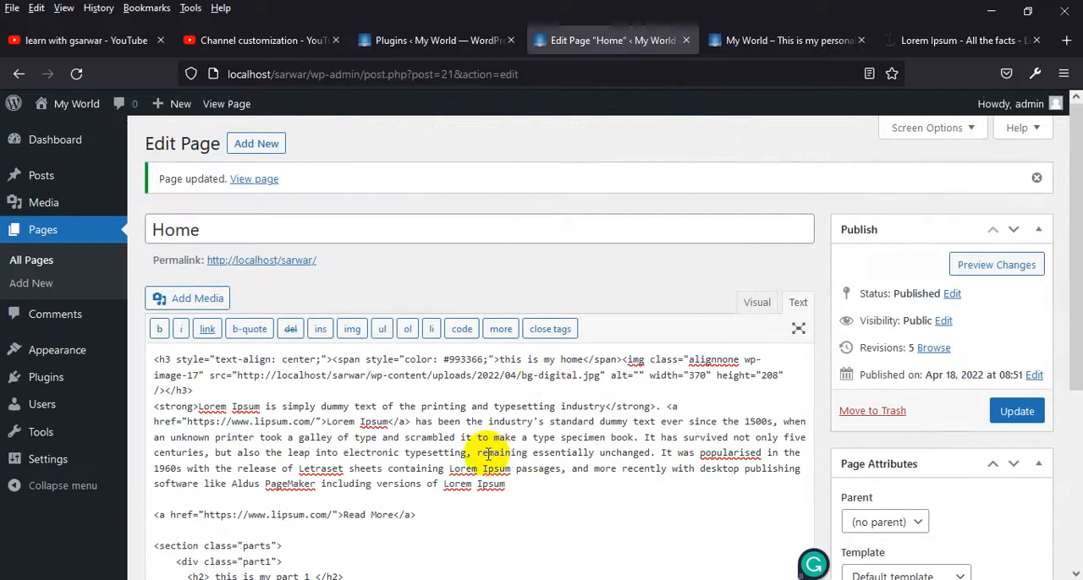
Switch the Home page content to the visual editor and try to select the image together with the paragraph below it
click(756, 302)
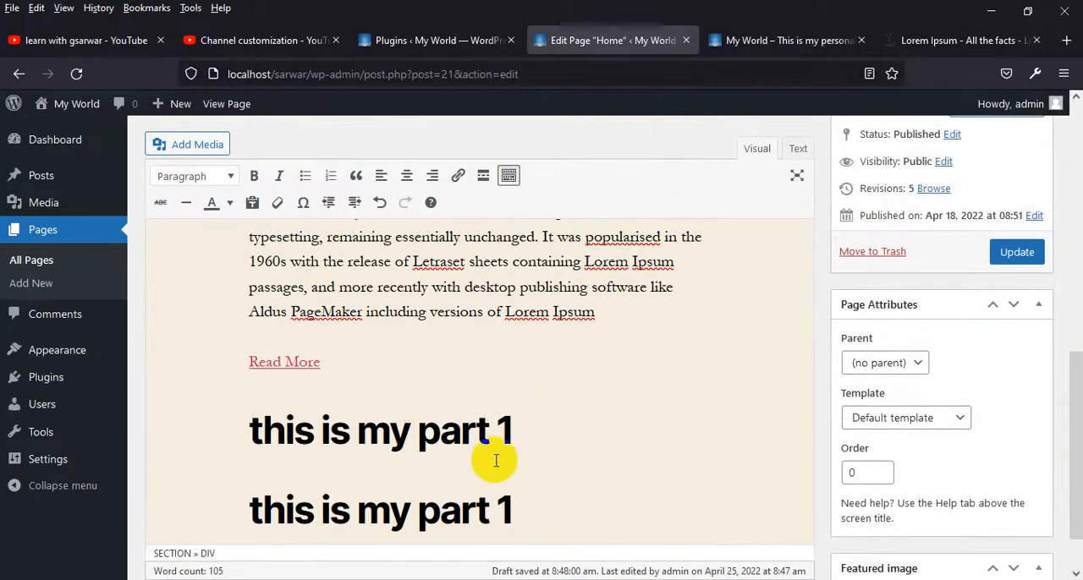
scroll(545, 433, up, 5)
click(524, 311)
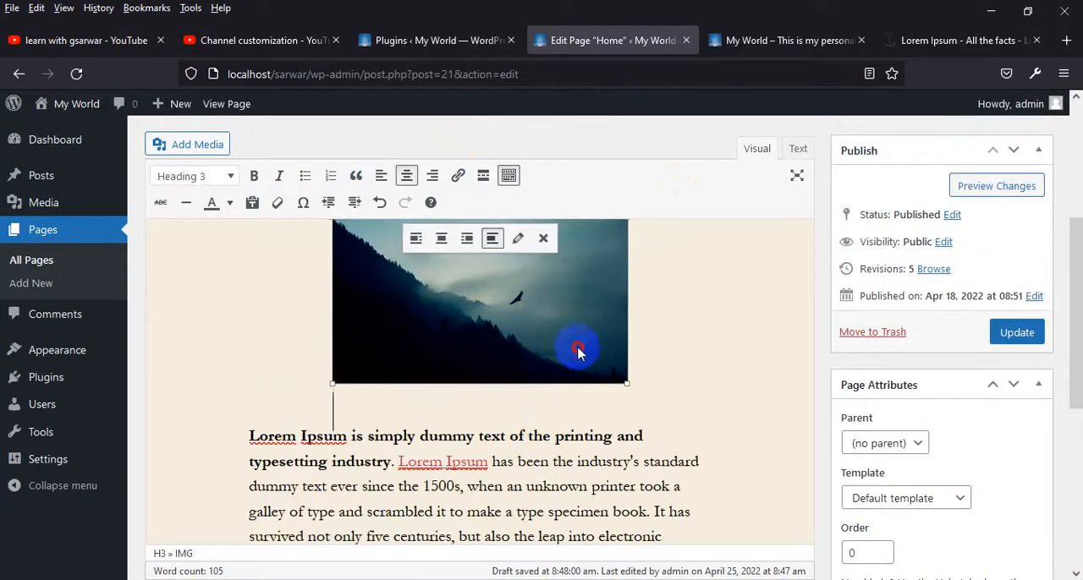
drag(578, 353, 647, 461)
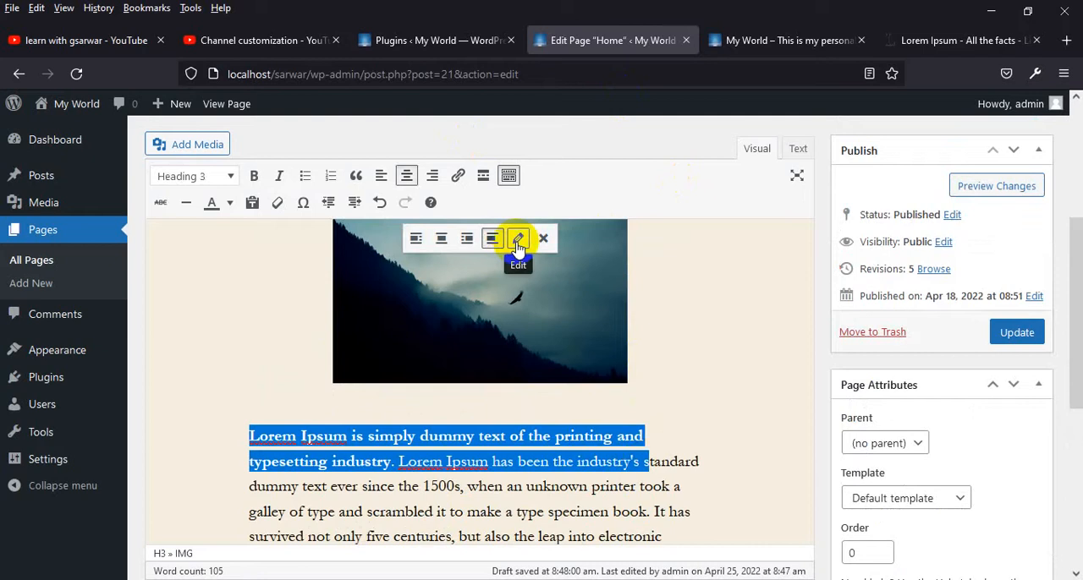
scroll(364, 262, up, 3)
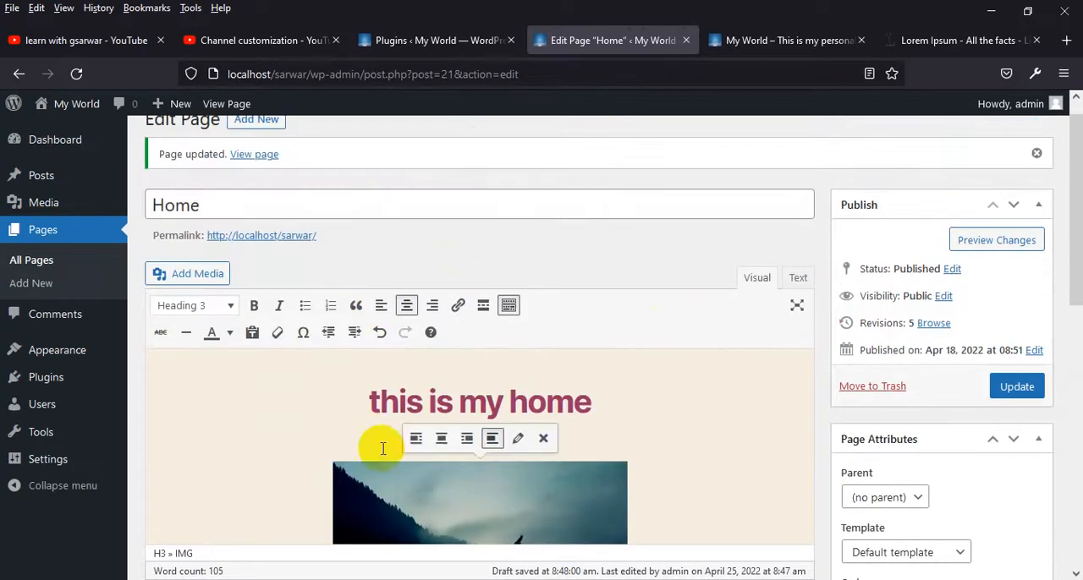
scroll(382, 448, down, 3)
click(354, 382)
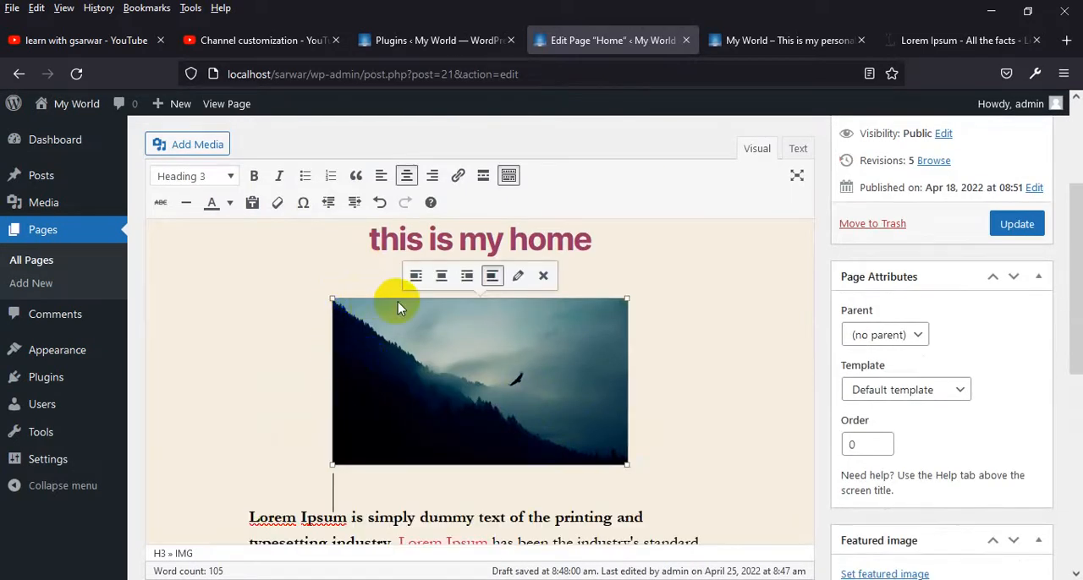
drag(418, 352, 518, 495)
scroll(517, 494, down, 3)
right_click(551, 281)
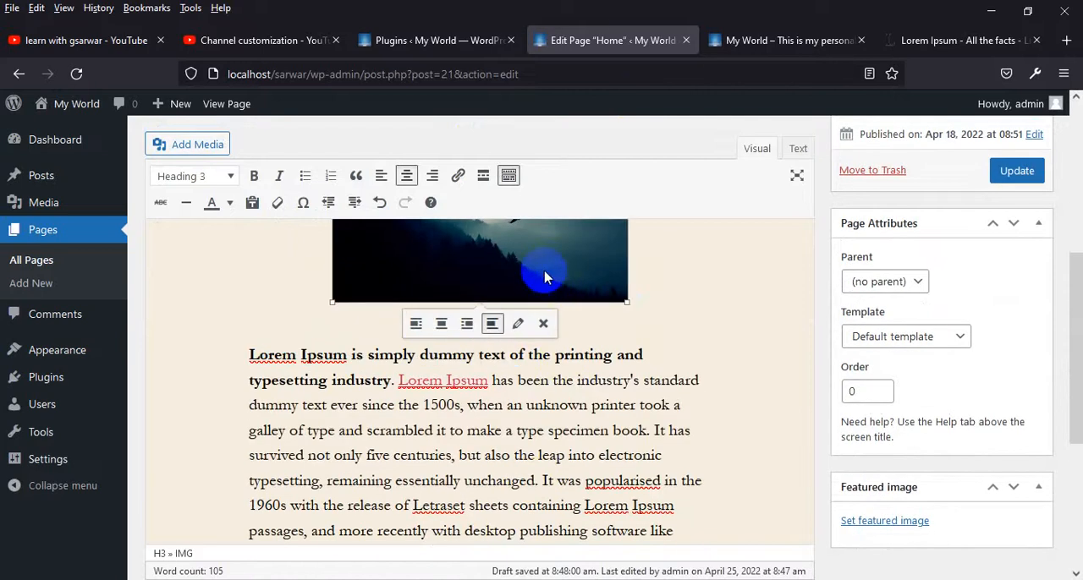
drag(545, 272, 557, 457)
click(575, 274)
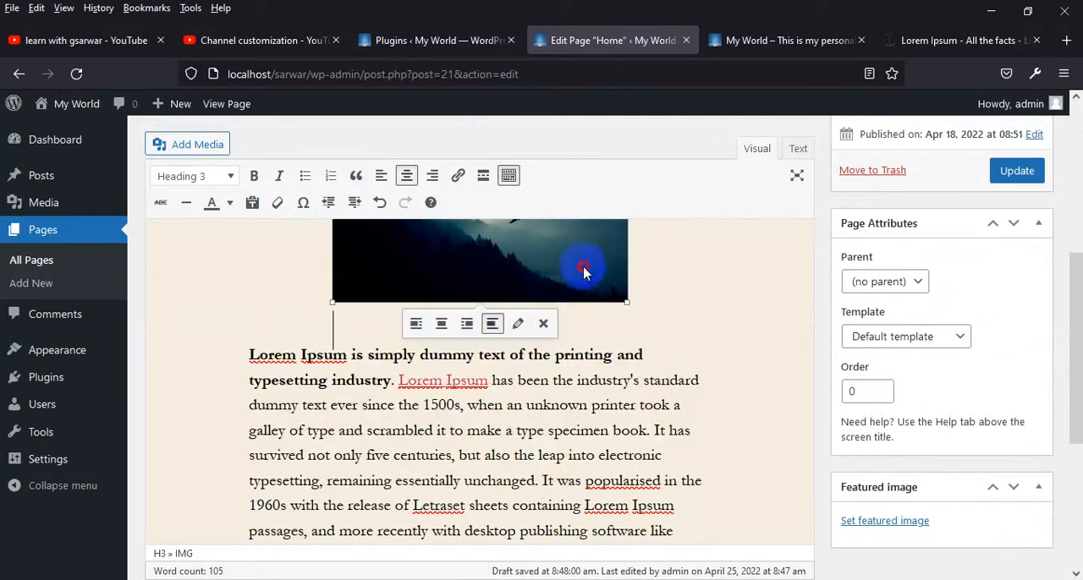
drag(583, 273, 607, 461)
click(688, 346)
Copy the intro paragraph's opening, up to "when an unk", and paste it below both "this is my part 1" headings
scroll(562, 450, down, 2)
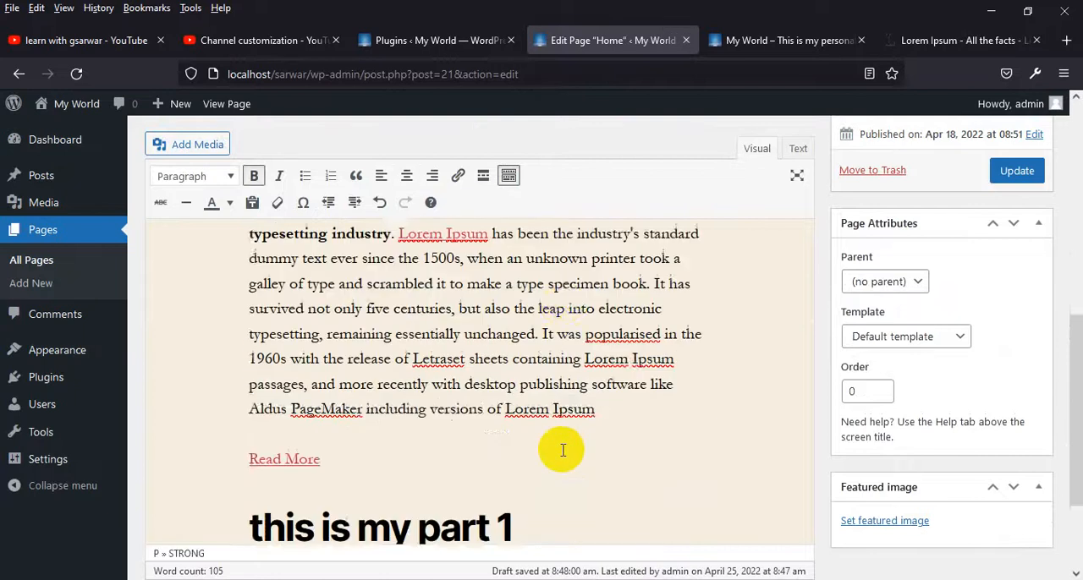
scroll(562, 450, down, 4)
scroll(543, 382, up, 4)
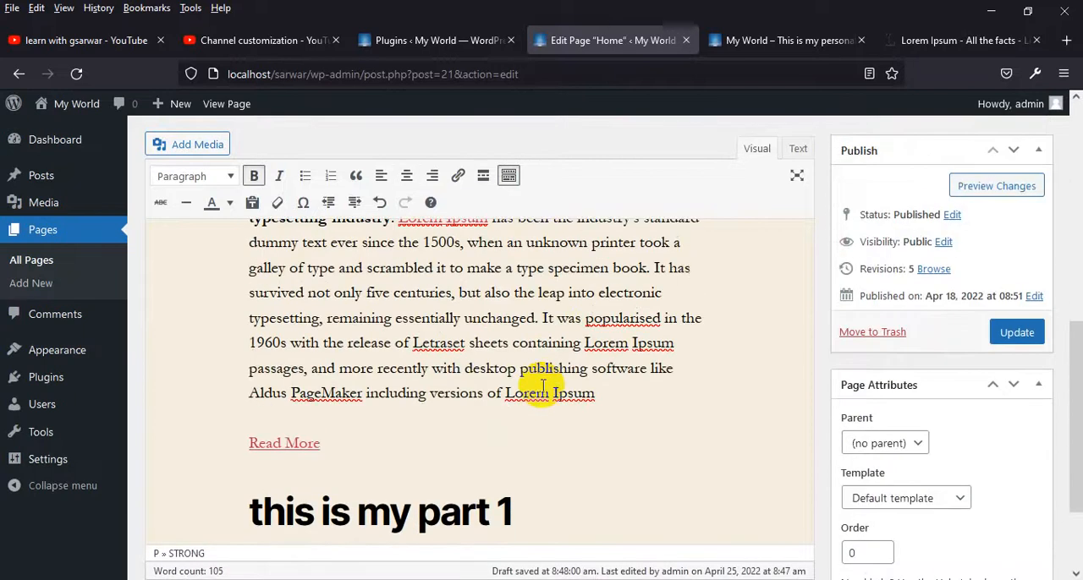
scroll(544, 383, down, 3)
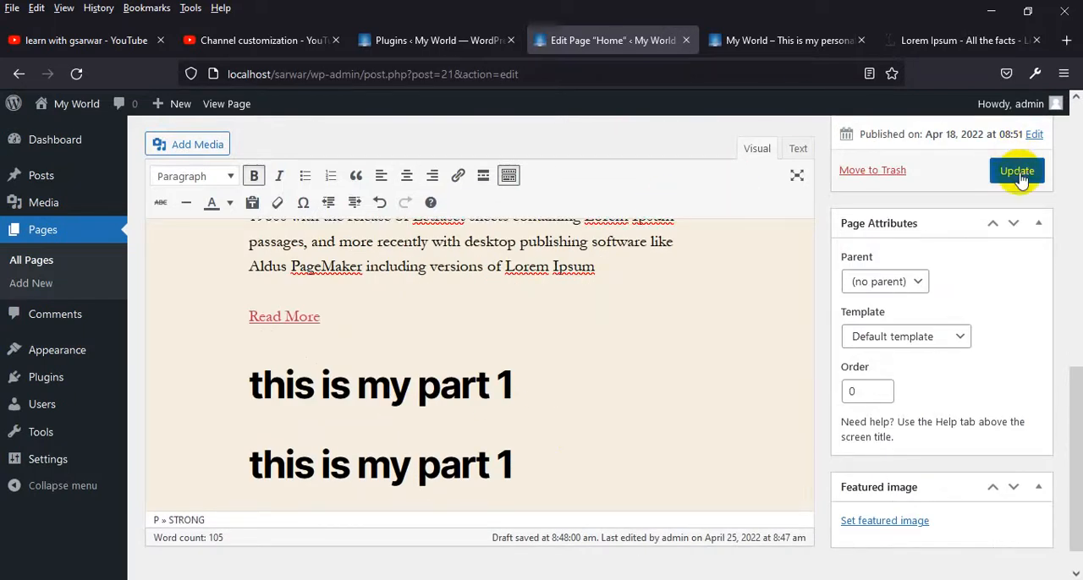
key(Return)
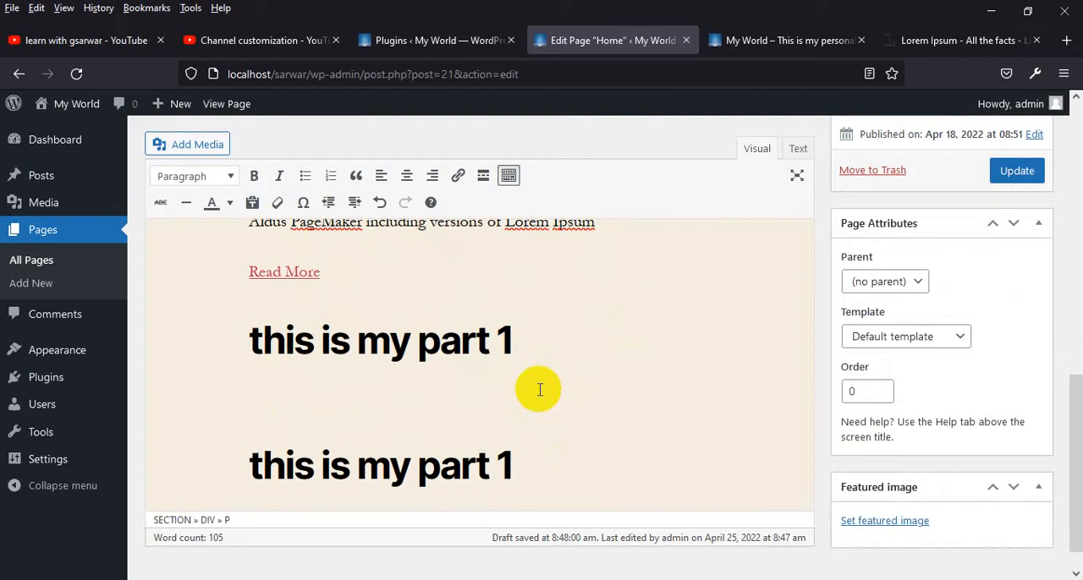
scroll(604, 333, up, 5)
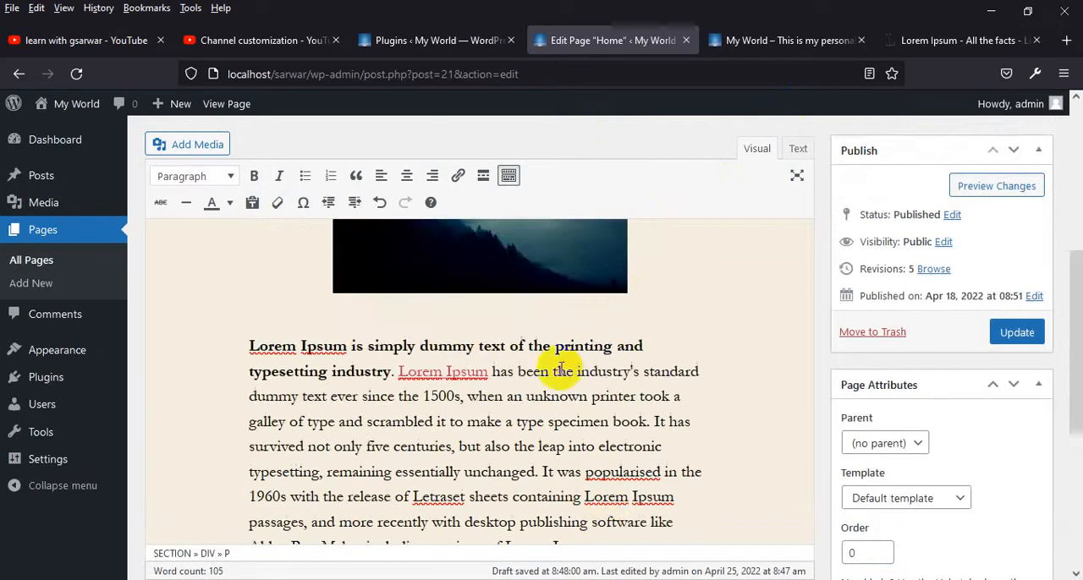
drag(551, 396, 222, 350)
key(ctrl+c)
scroll(442, 442, down, 5)
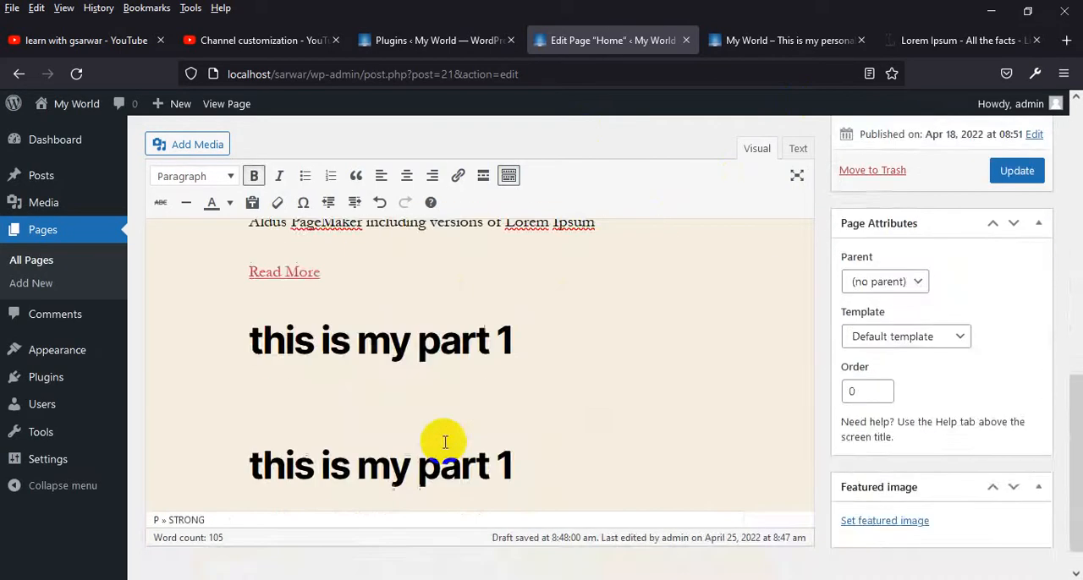
click(349, 379)
key(ctrl+v)
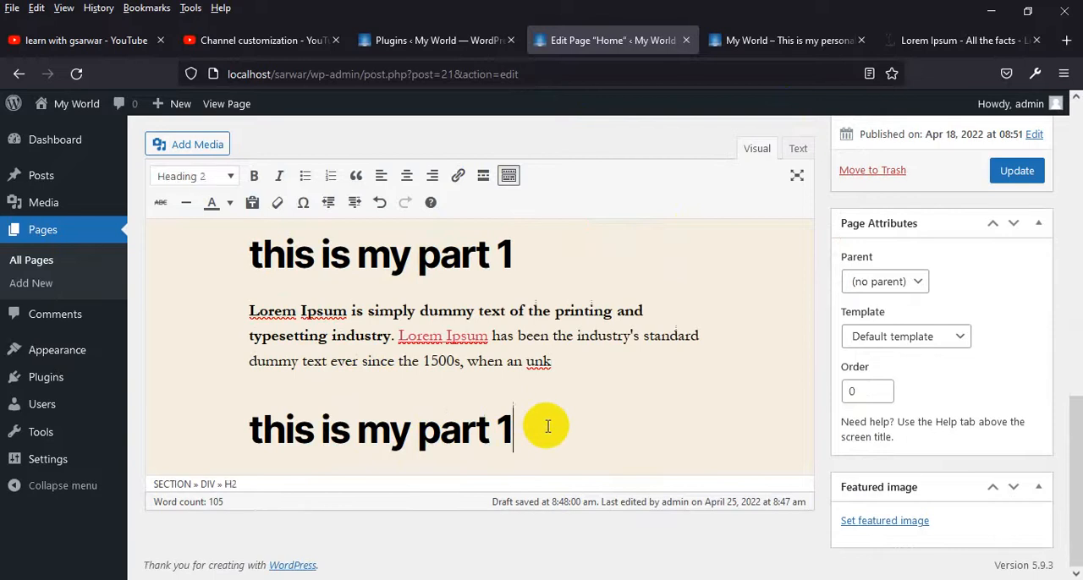
key(Return)
key(ctrl+v)
Copy the "Read More" link and paste it on a new line below the text of both parts
scroll(544, 426, up, 3)
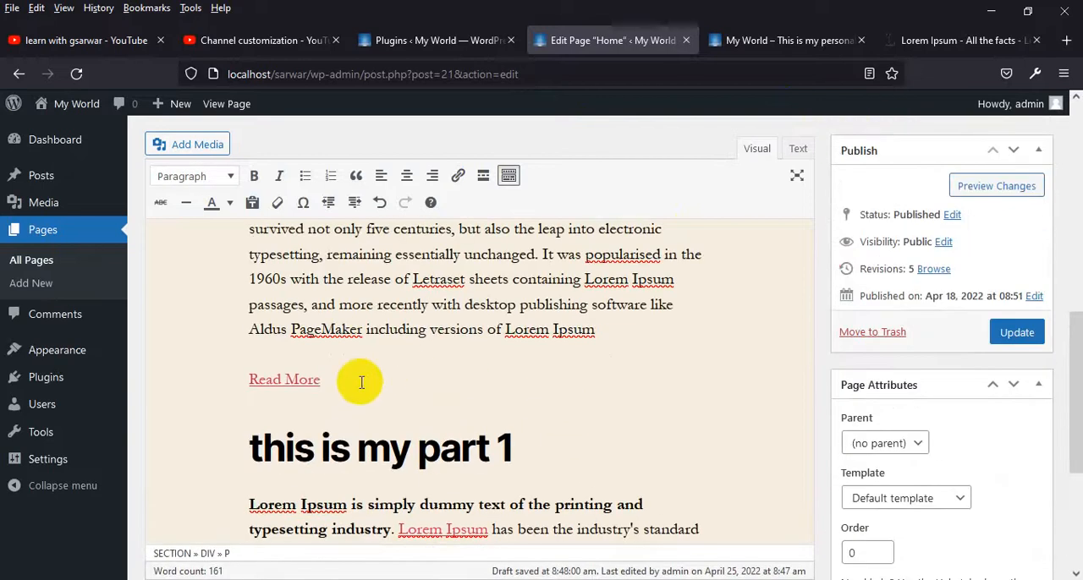
drag(362, 383, 206, 380)
key(ctrl+c)
scroll(416, 387, down, 3)
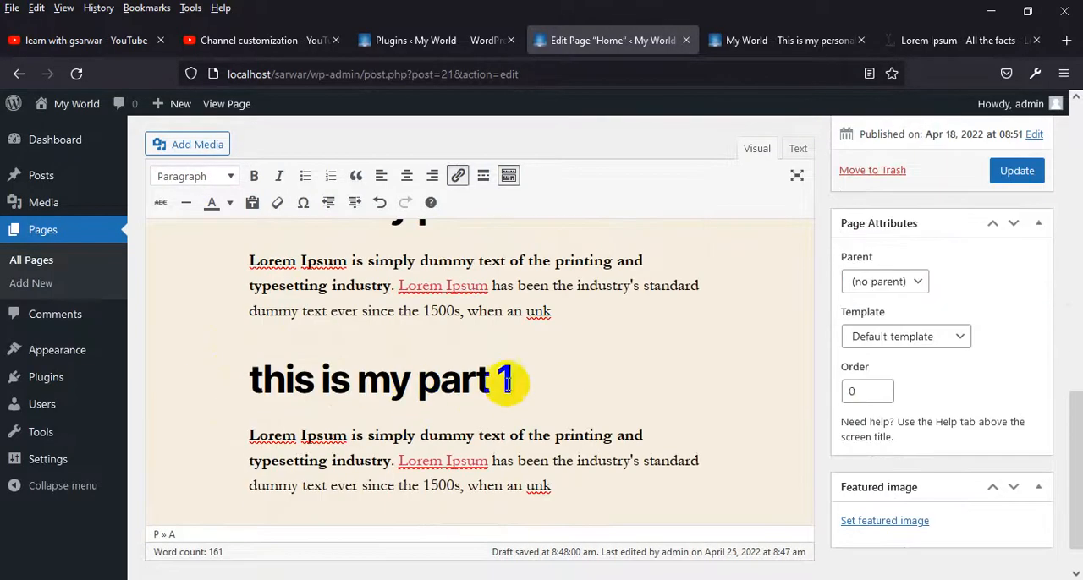
click(585, 311)
key(Return)
scroll(686, 459, down, 2)
click(585, 441)
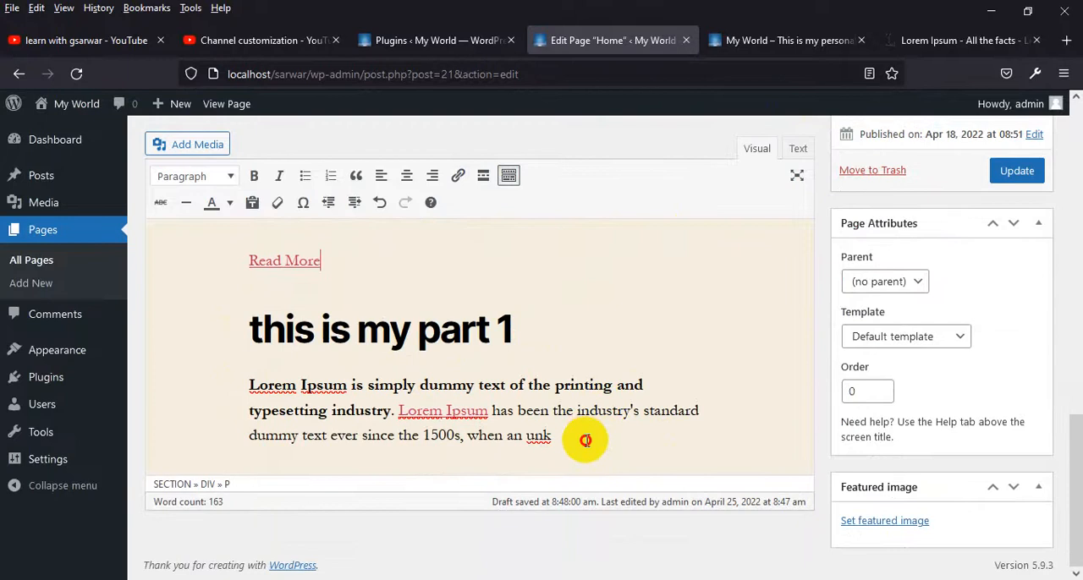
key(ctrl+v)
Update the Home page and check both parts' text and links on the refreshed live site
click(1017, 170)
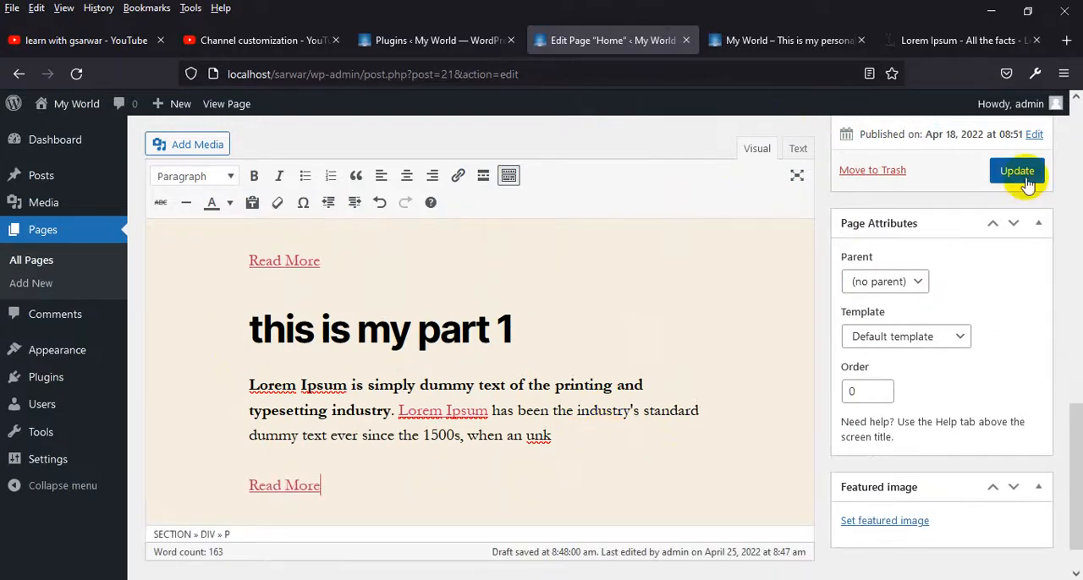
click(806, 44)
click(74, 74)
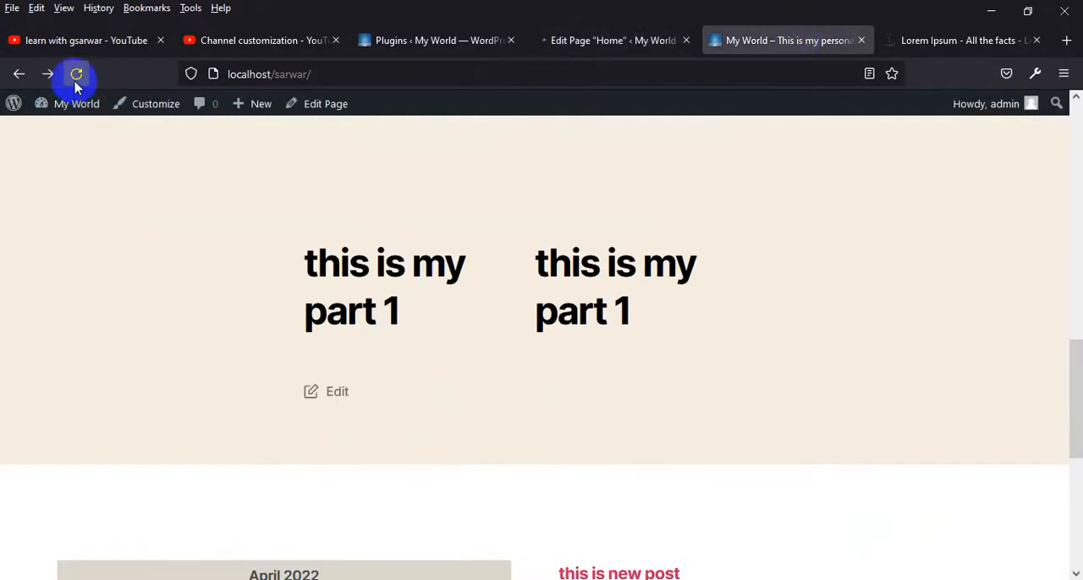
scroll(612, 315, down, 3)
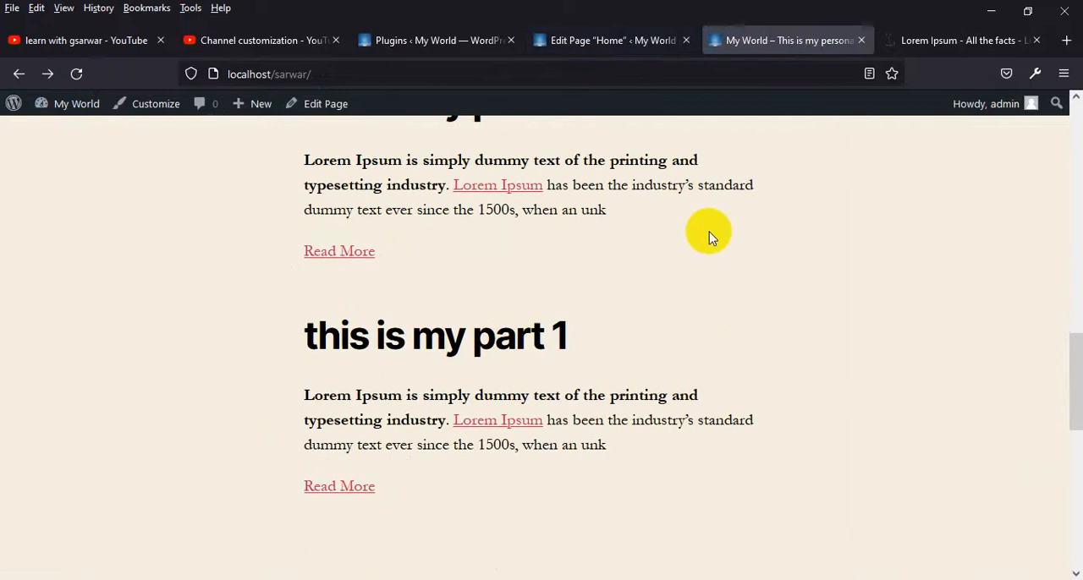
scroll(744, 288, up, 3)
Inspect the first part's div on the live page and add a ".part1" CSS rule with float left and width 50%
right_click(479, 268)
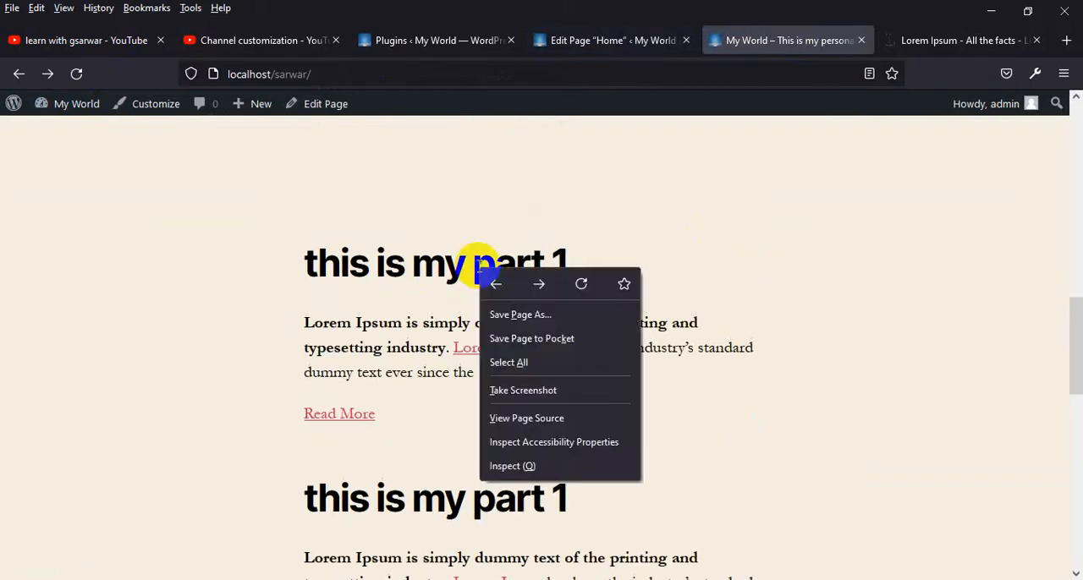
click(513, 467)
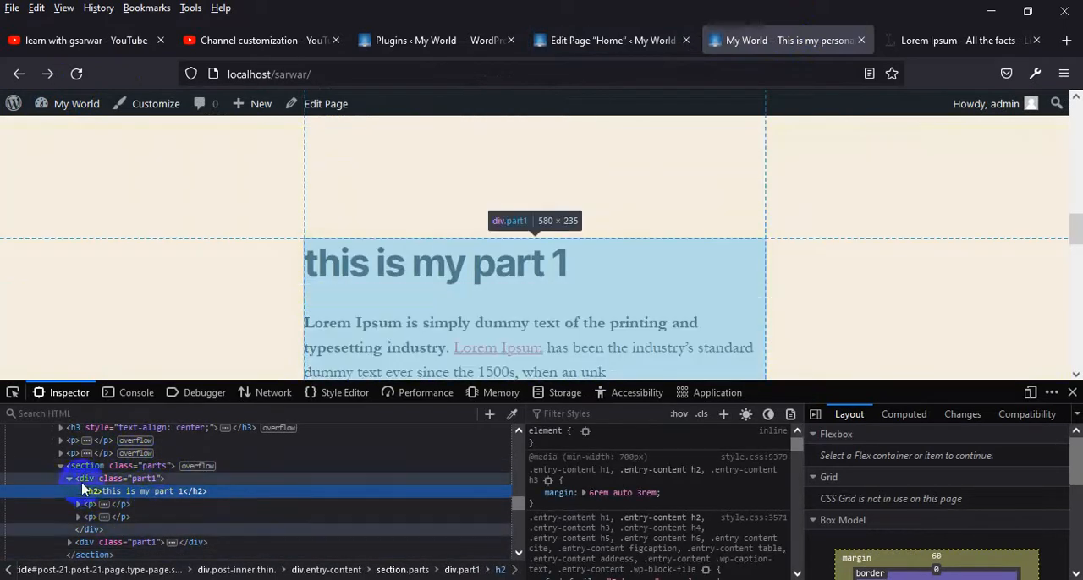
click(89, 479)
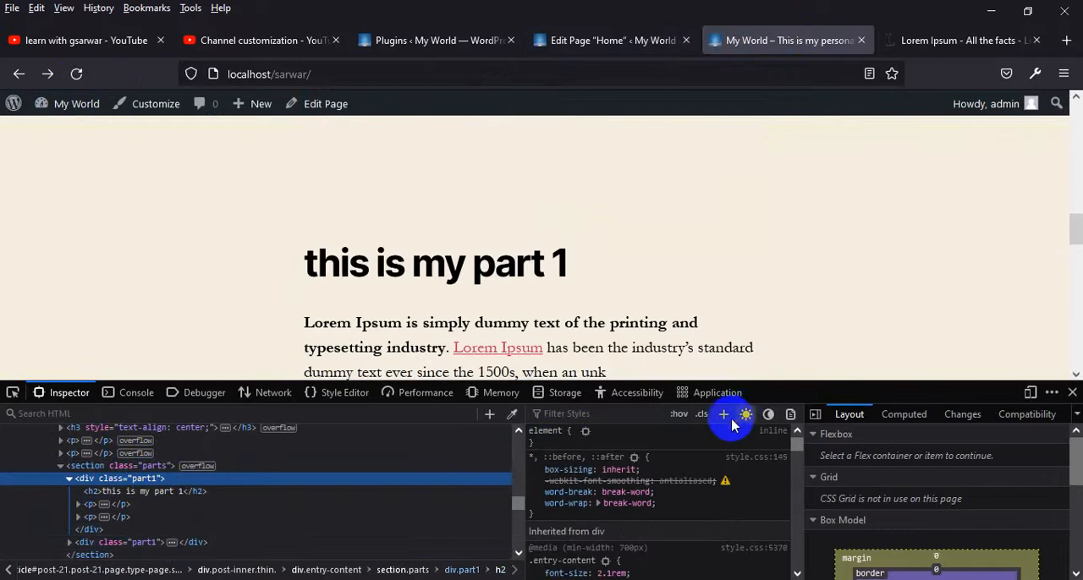
click(723, 415)
key(Return)
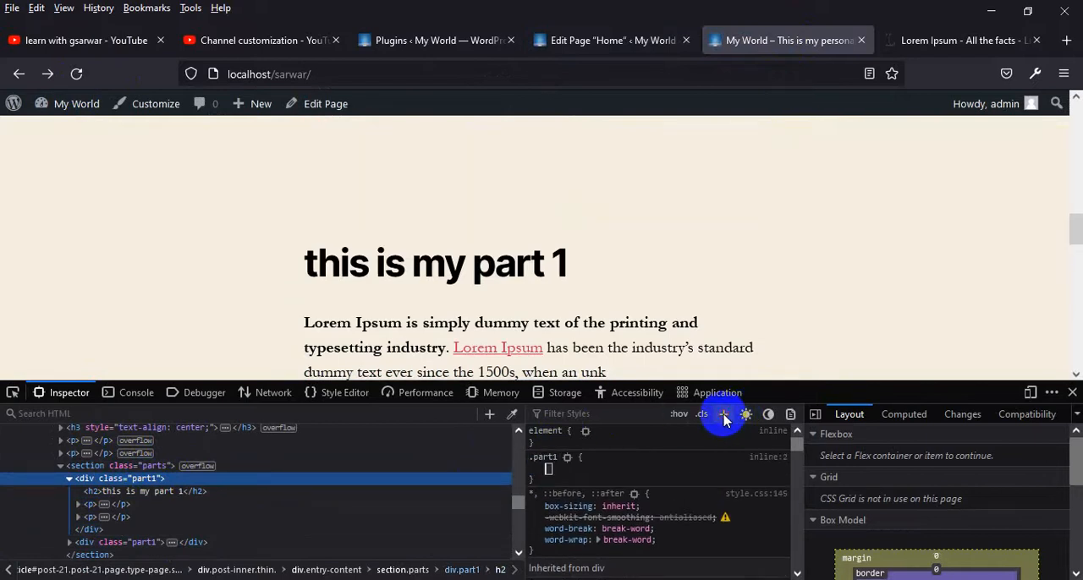
text(float)
key(Return)
text(left)
key(Return)
text(width)
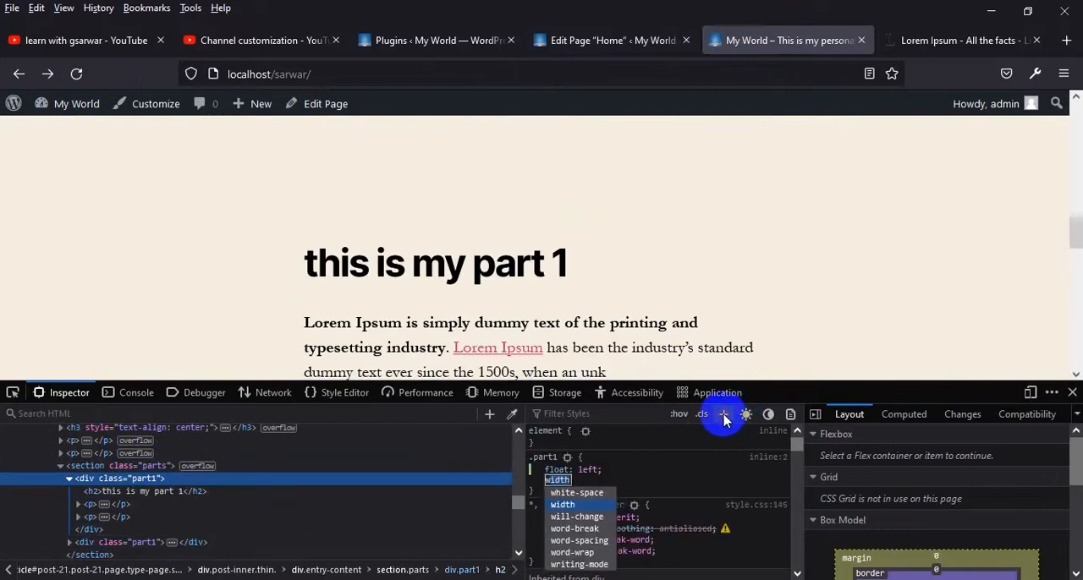
key(Return)
text(50%)
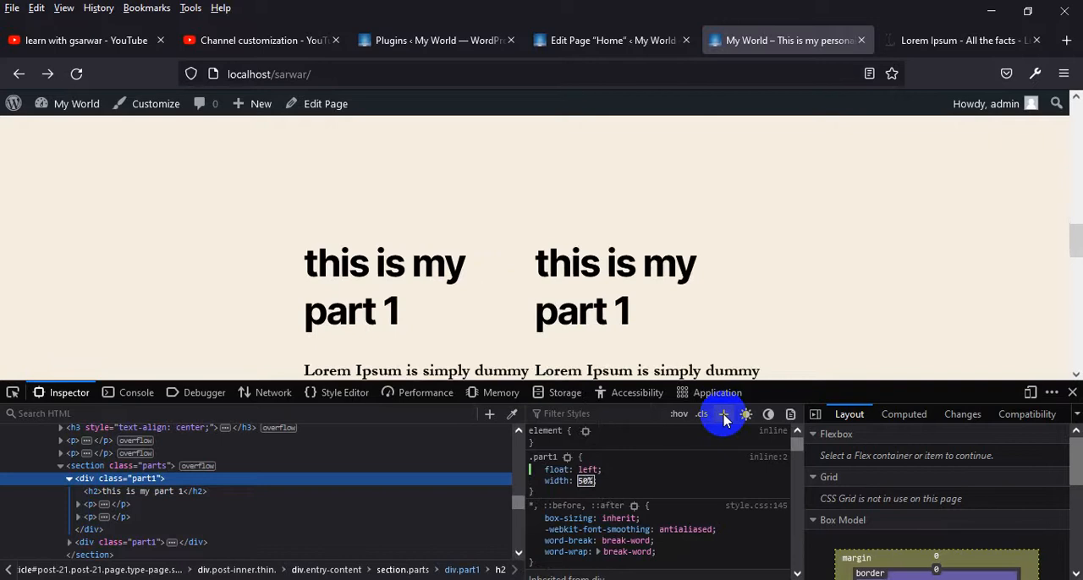
Add a ".parts" CSS rule with overflow hidden for the section enclosing both divs
scroll(617, 261, down, 2)
scroll(603, 279, up, 1)
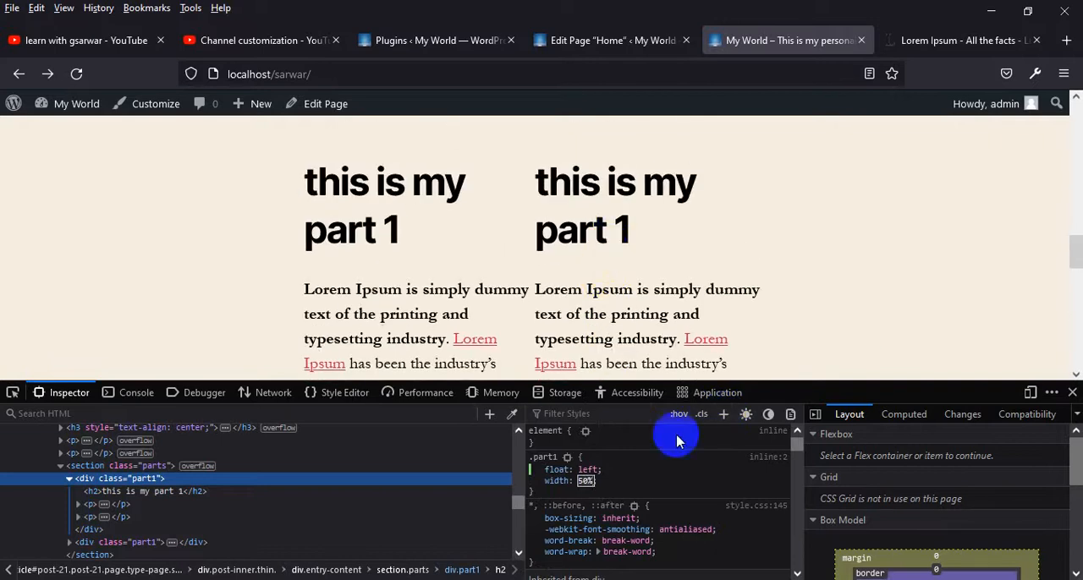
scroll(546, 283, down, 1)
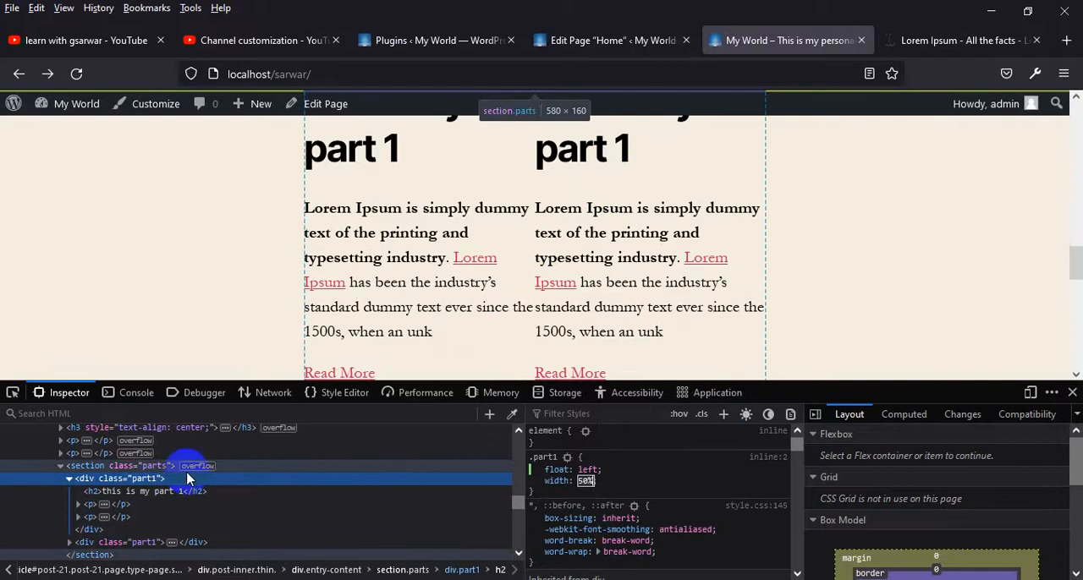
click(154, 465)
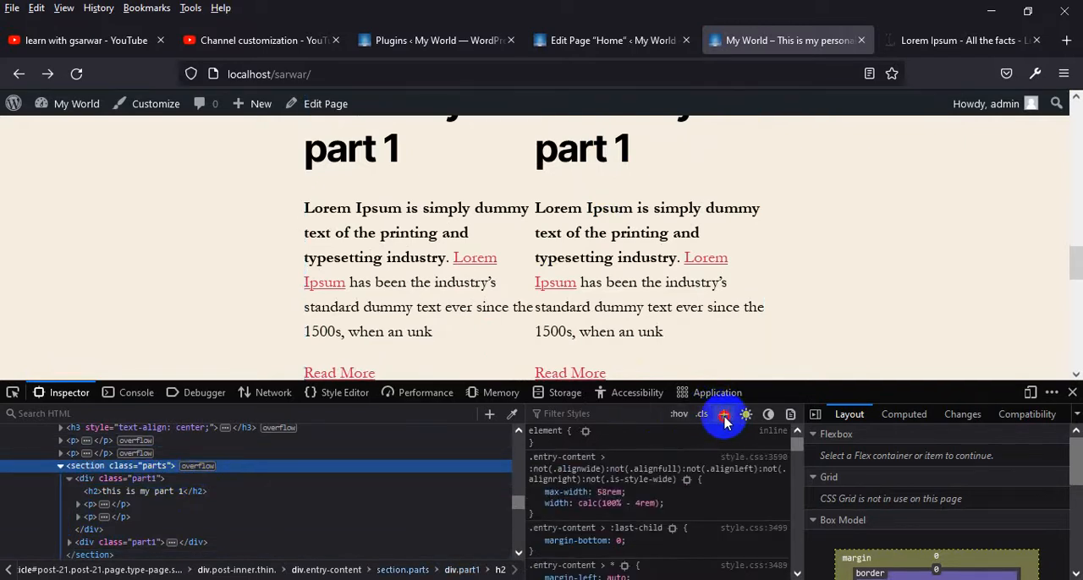
key(Return)
text(overflow)
key(Tab)
text(hidden)
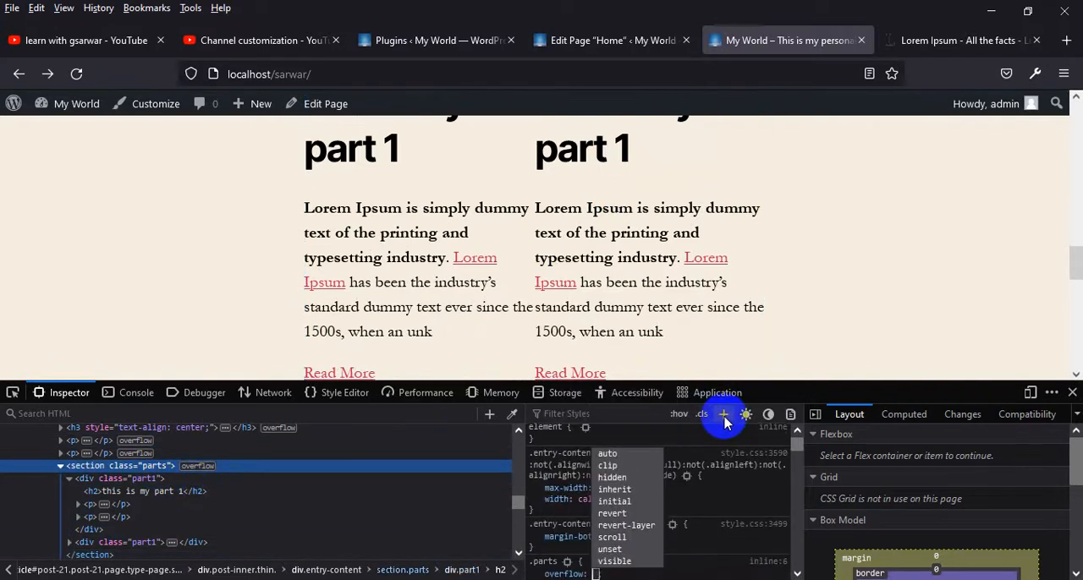
key(Return)
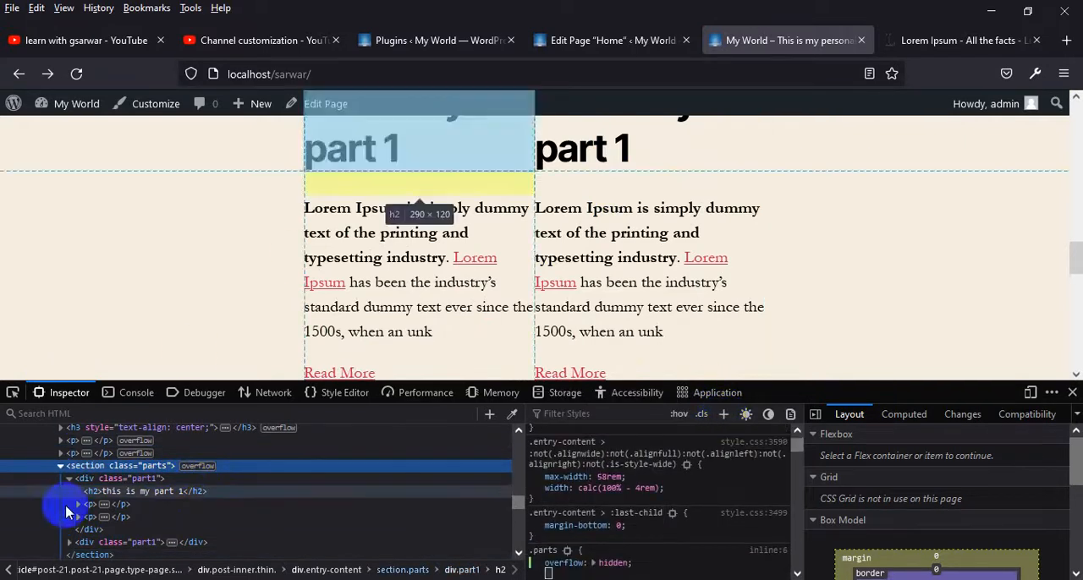
Add a ".part1 h2" CSS rule for the parts' headings with a font size of 26px
click(153, 483)
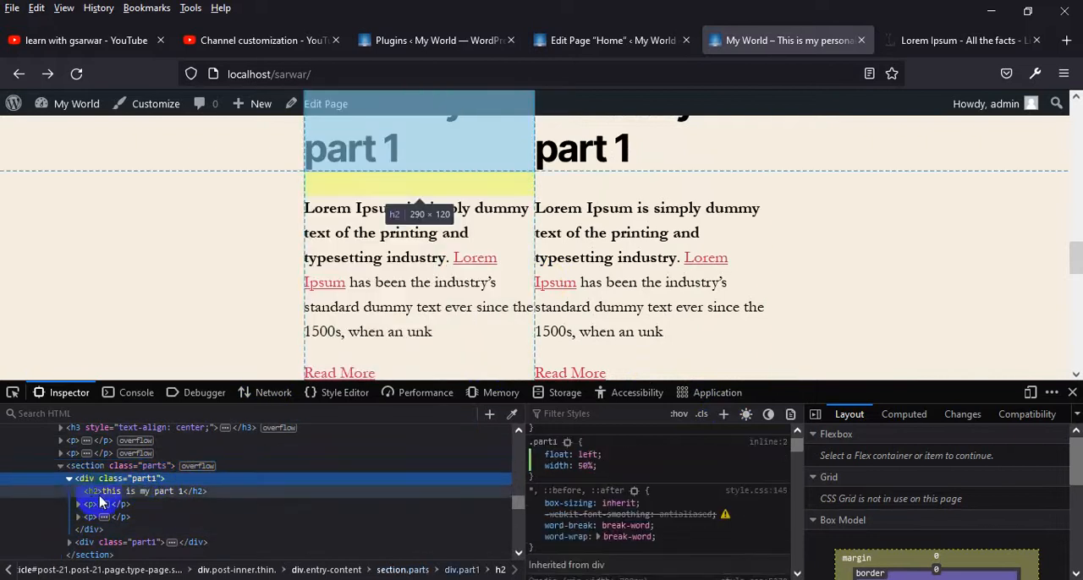
click(722, 414)
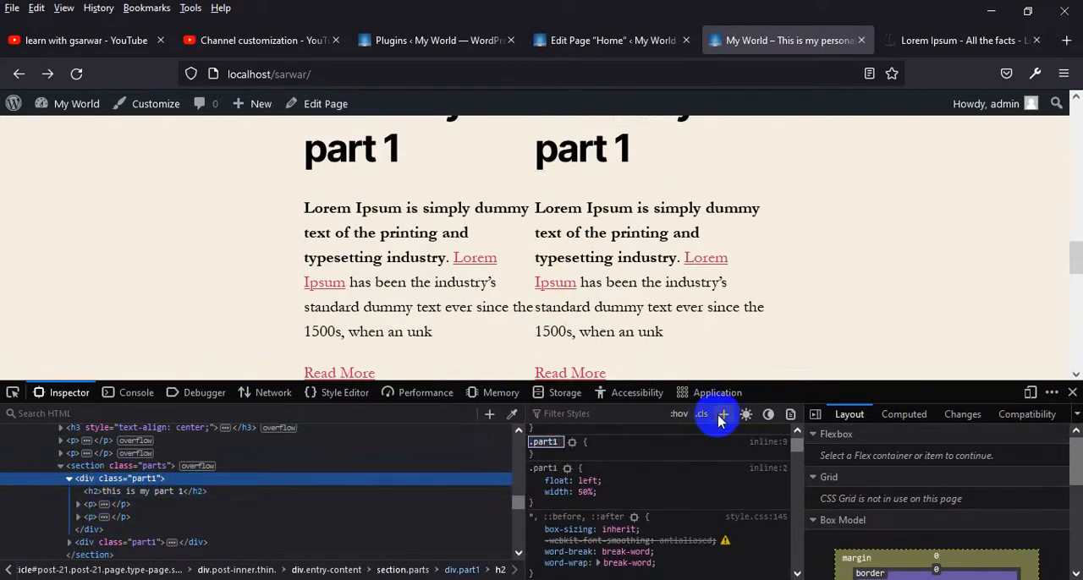
text(h2)
key(Return)
text(w)
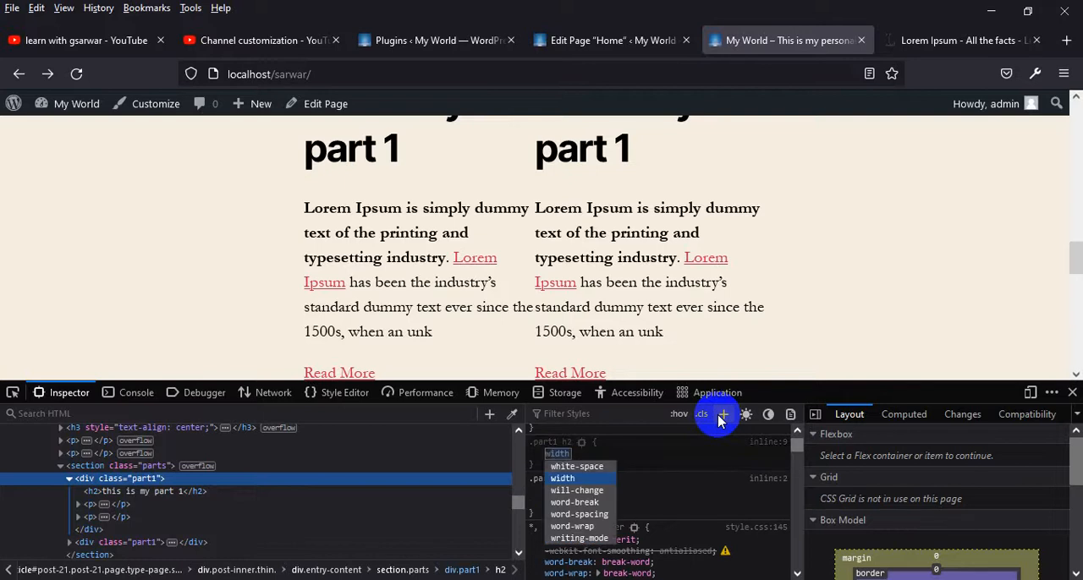
key(BackSpace)
text(d)
key(BackSpace)
key(BackSpace)
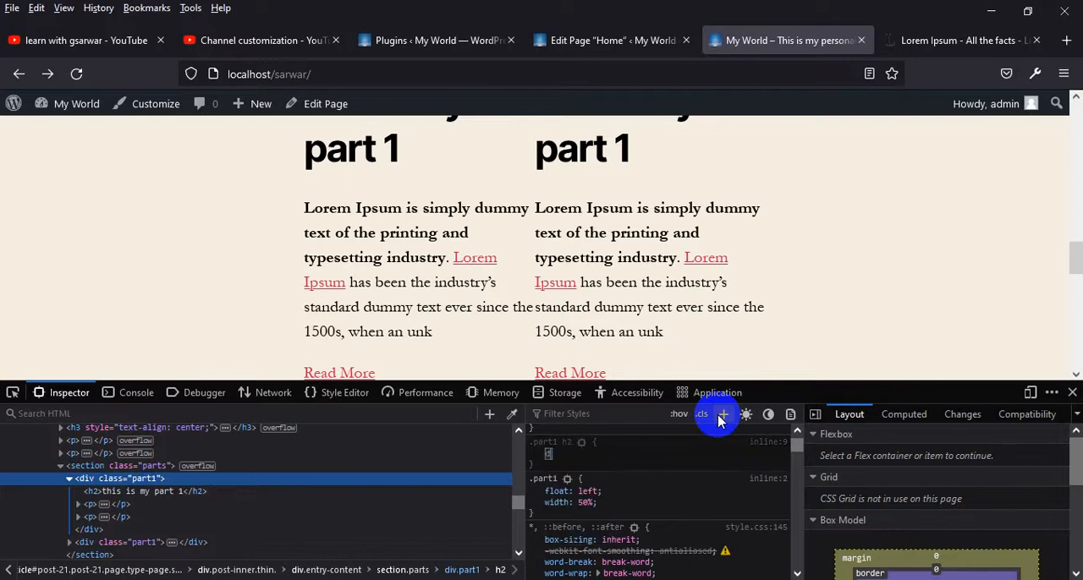
text(font-size)
key(Return)
text(20px)
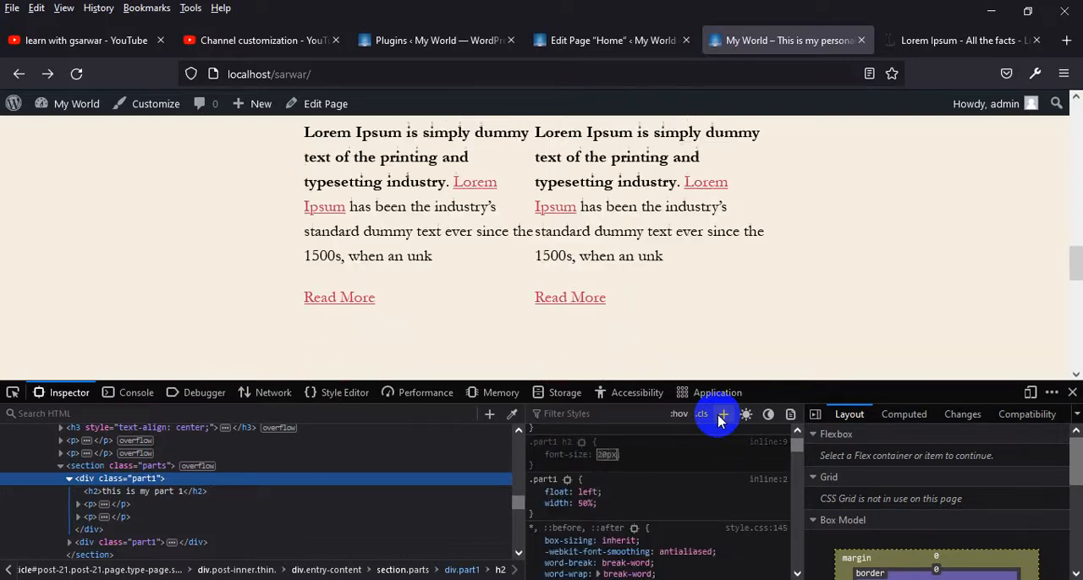
scroll(817, 258, up, 2)
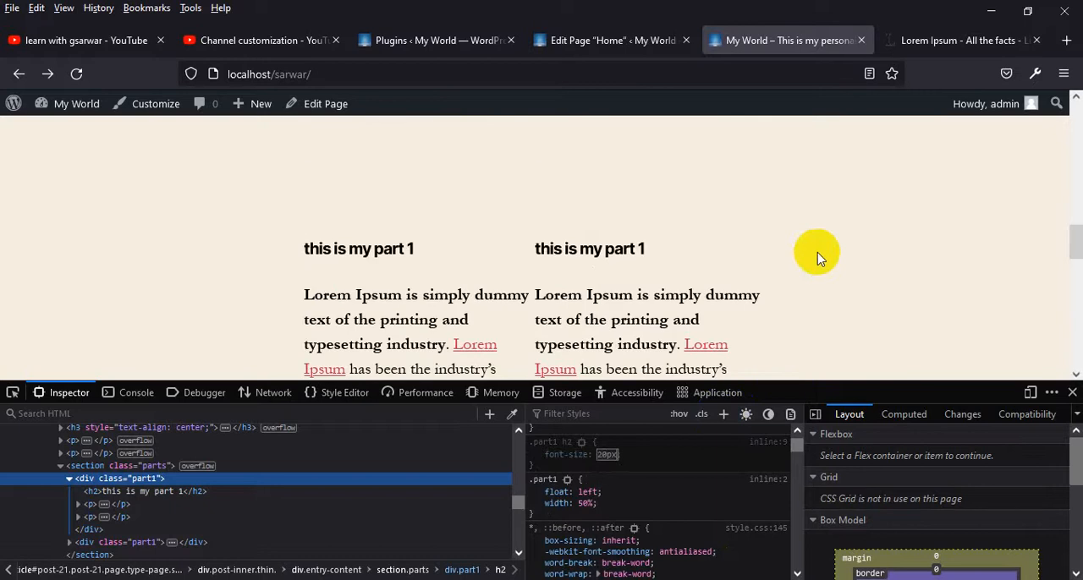
key(Up)
key(Up)
key(Up)
key(Up)
key(Up)
key(Up)
key(Return)
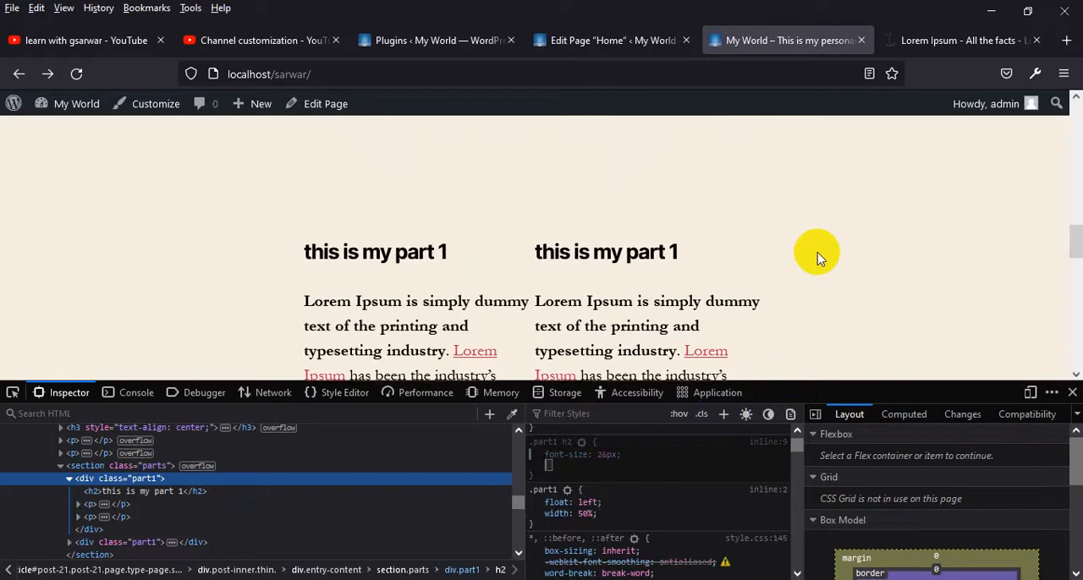
Add text-transform capitalize to the ".part1 h2" rule
text(text)
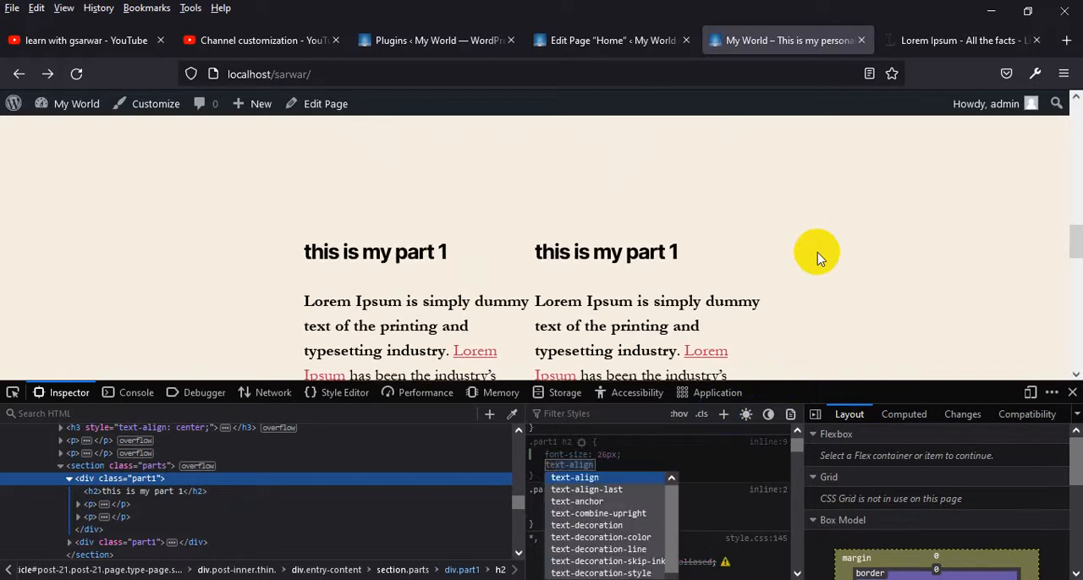
text(-transform)
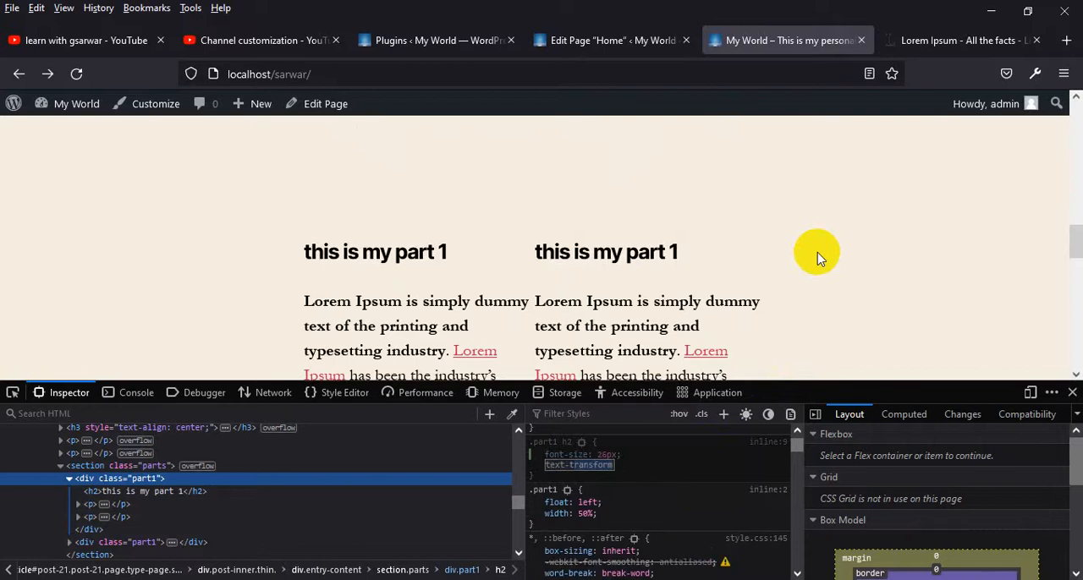
key(Return)
text(capitalize)
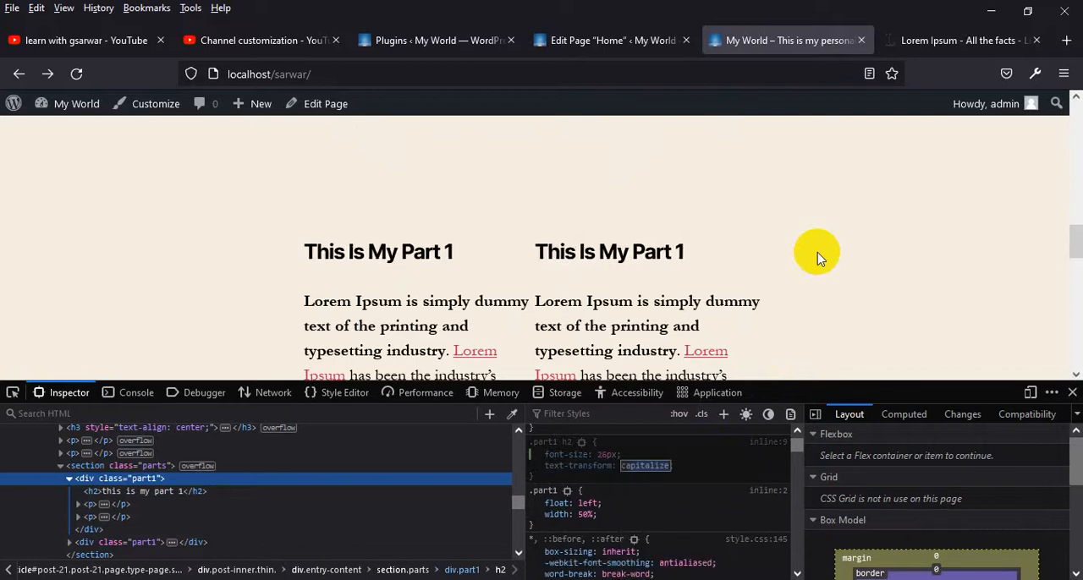
key(Return)
Add a ".part1 p" CSS rule with text-align justify for the parts' paragraphs
scroll(666, 302, down, 1)
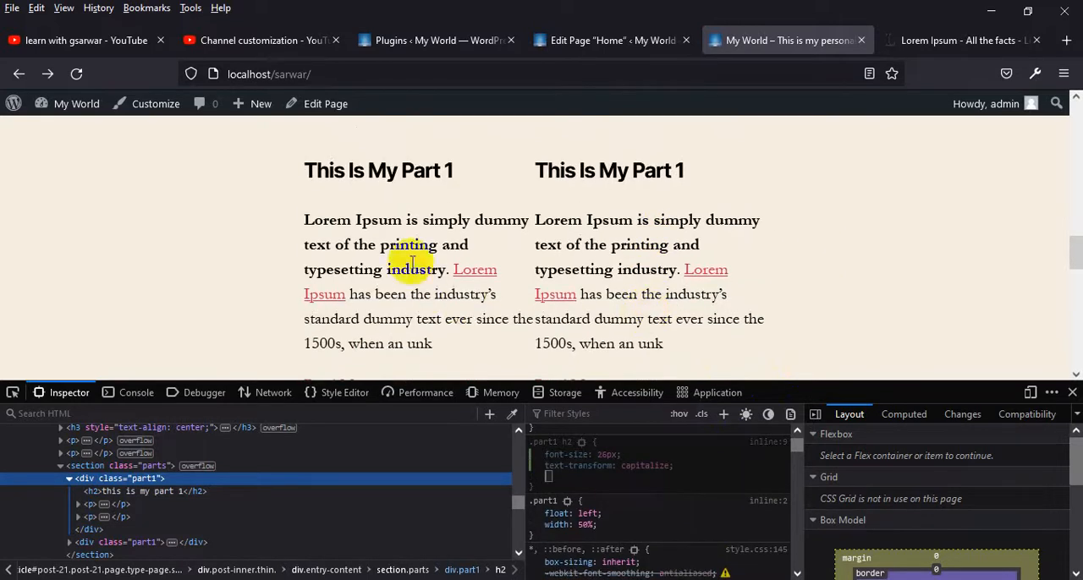
click(725, 415)
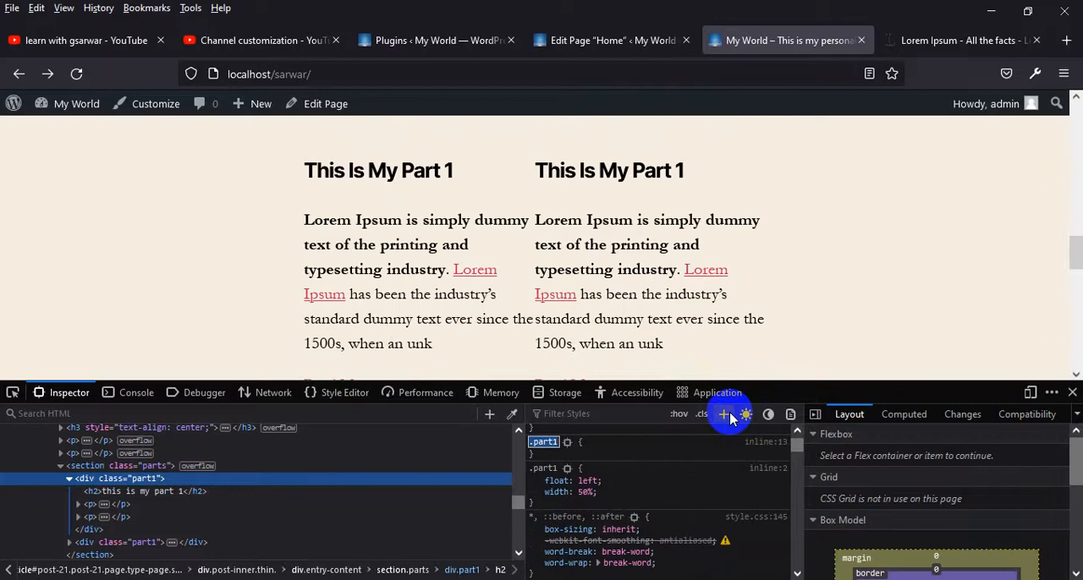
text(p)
key(Return)
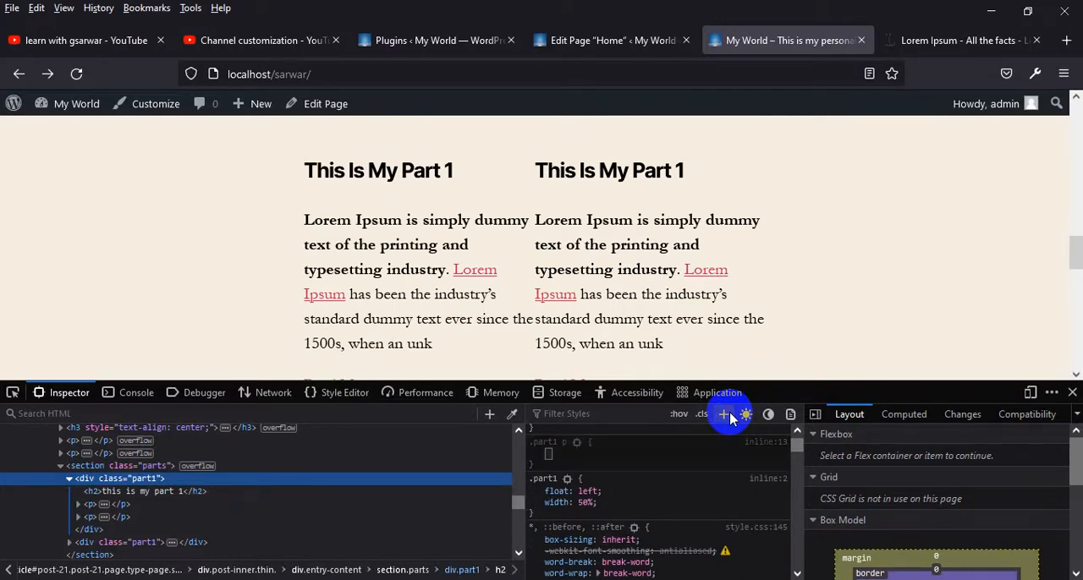
text(table-layout)
key(Return)
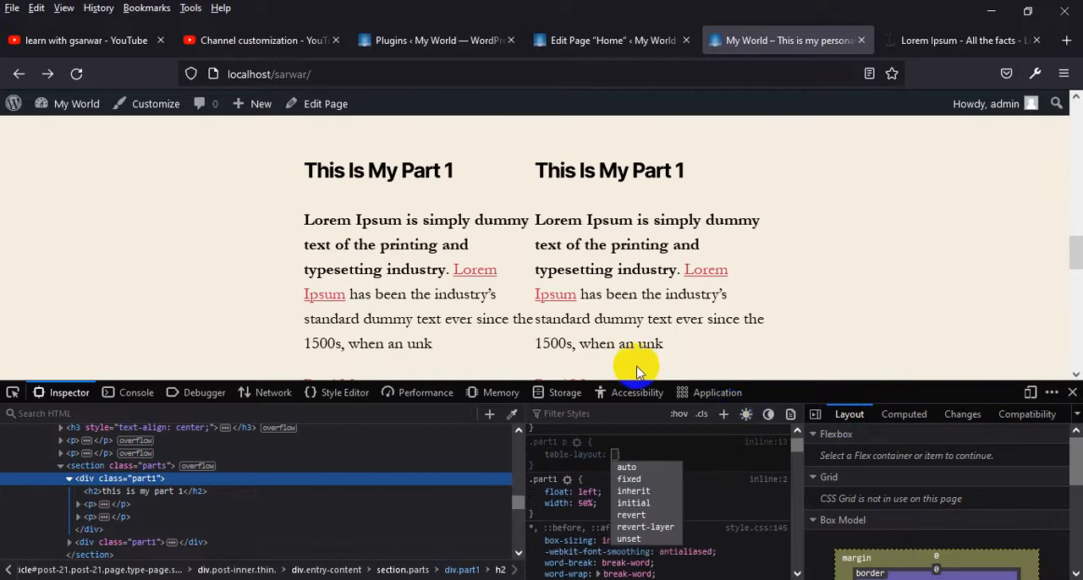
click(564, 457)
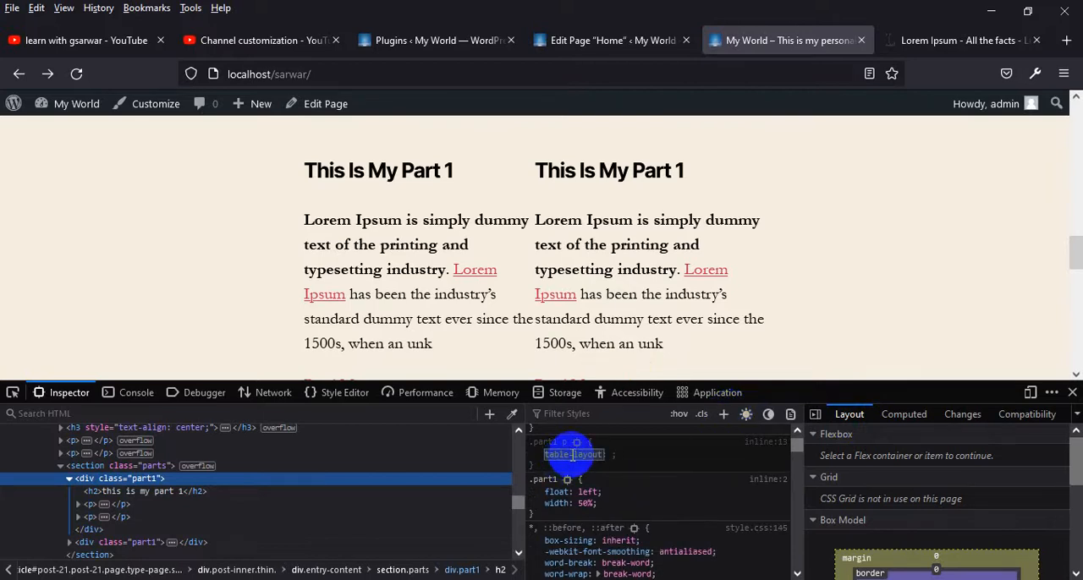
text(text-align)
key(Return)
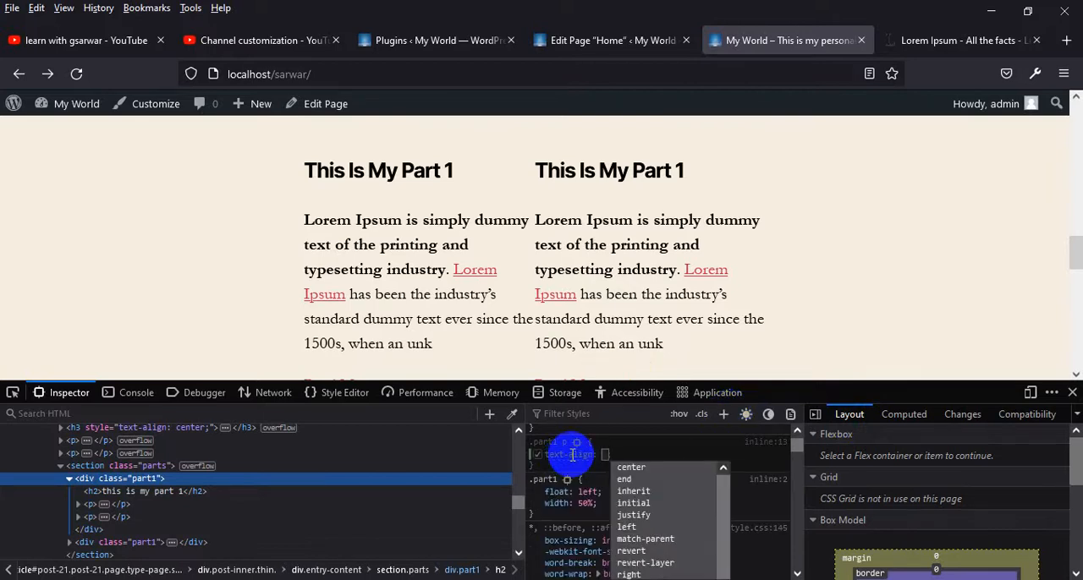
text(j)
key(Return)
Add a width of 85% to the ".part1 p" rule
text(width)
key(Return)
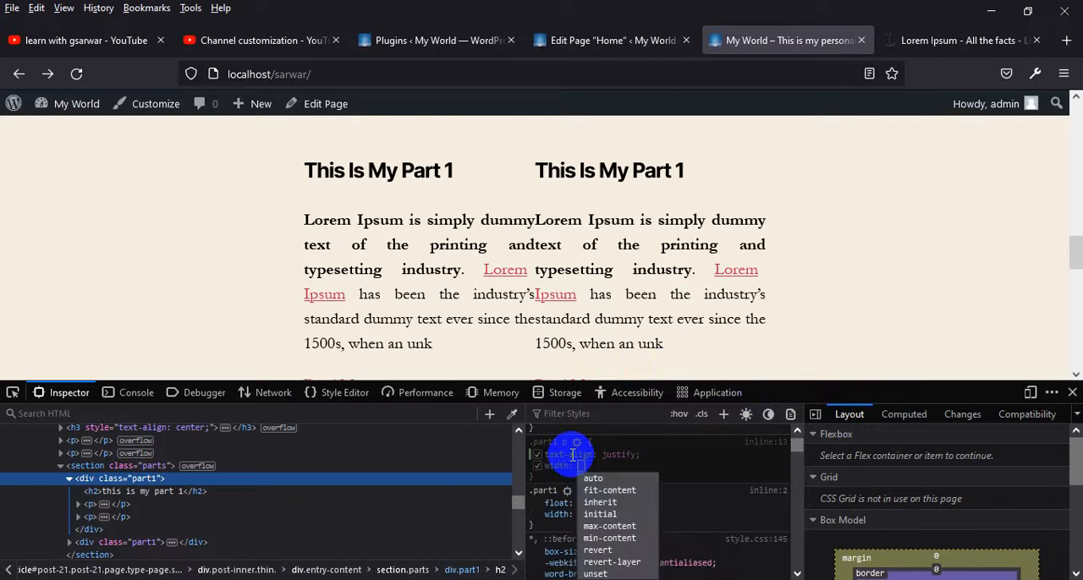
text(50%)
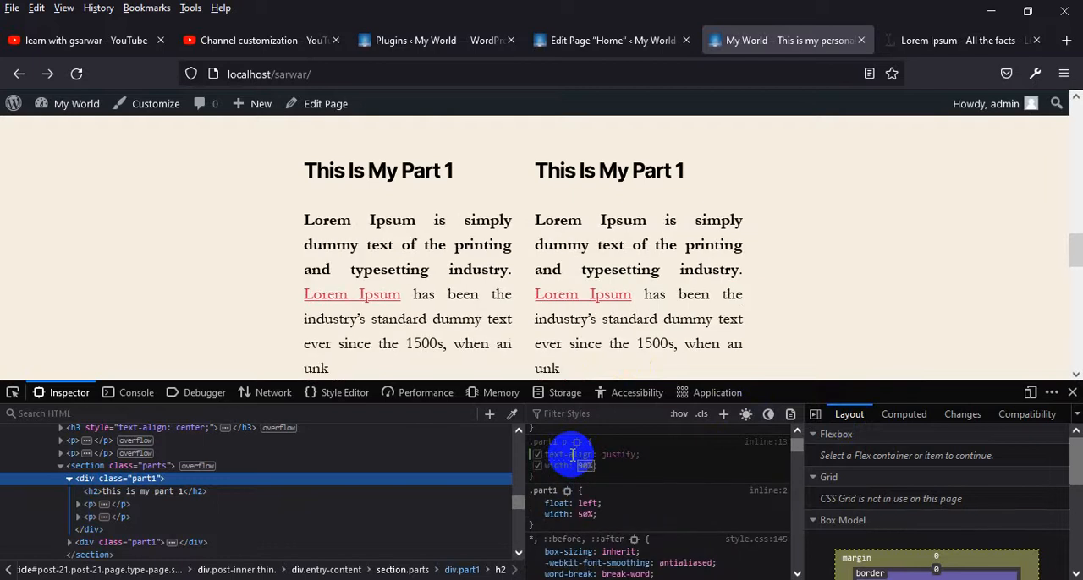
key(Down)
key(Down)
key(Down)
key(Down)
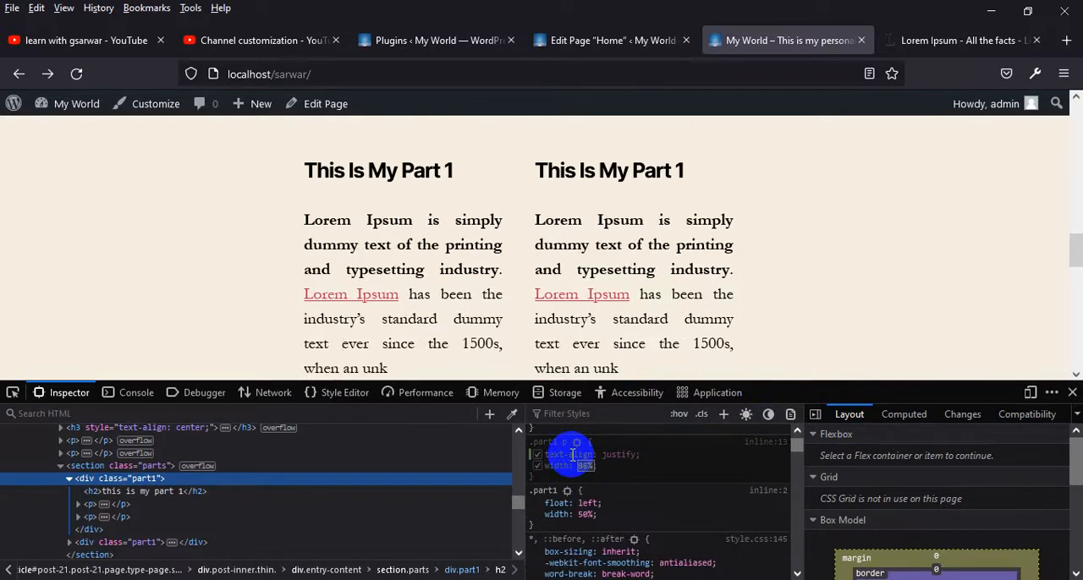
key(Down)
Locate the "Read More" link's markup and add a ".part1 p a" CSS rule with a teal background
scroll(817, 256, down, 3)
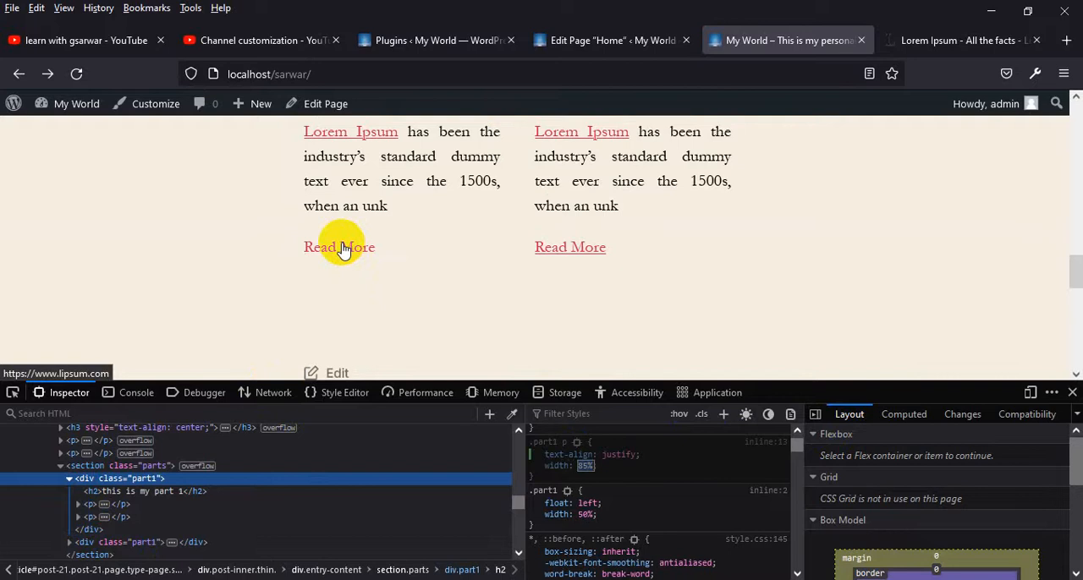
click(80, 517)
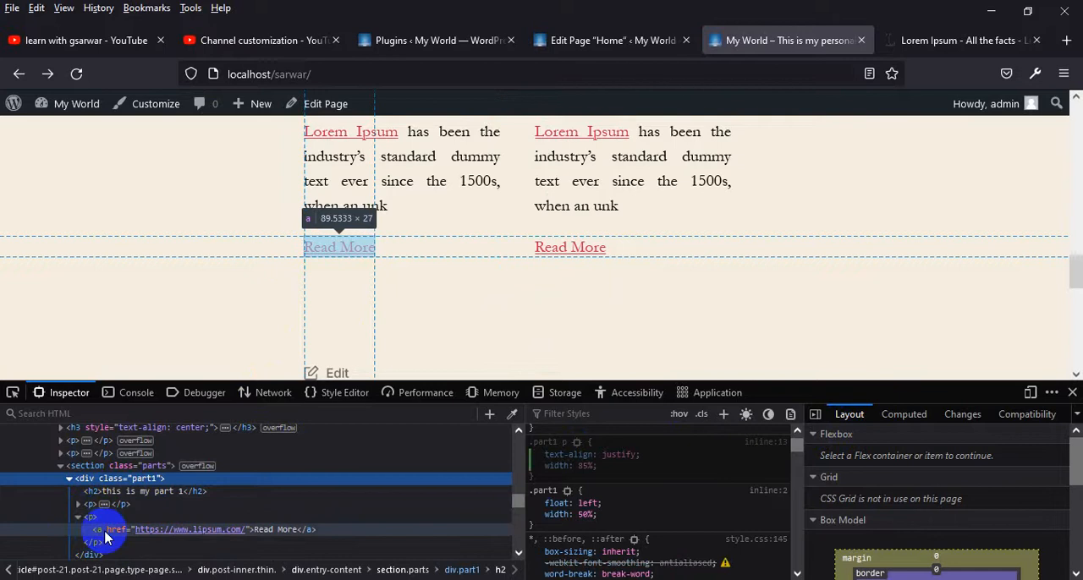
click(724, 415)
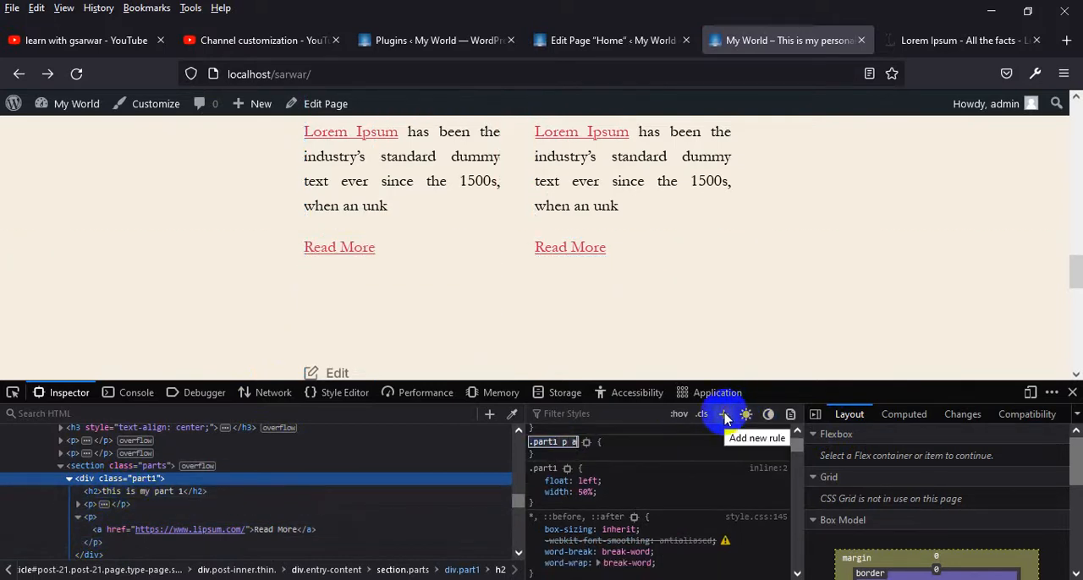
key(Return)
text(background)
key(Return)
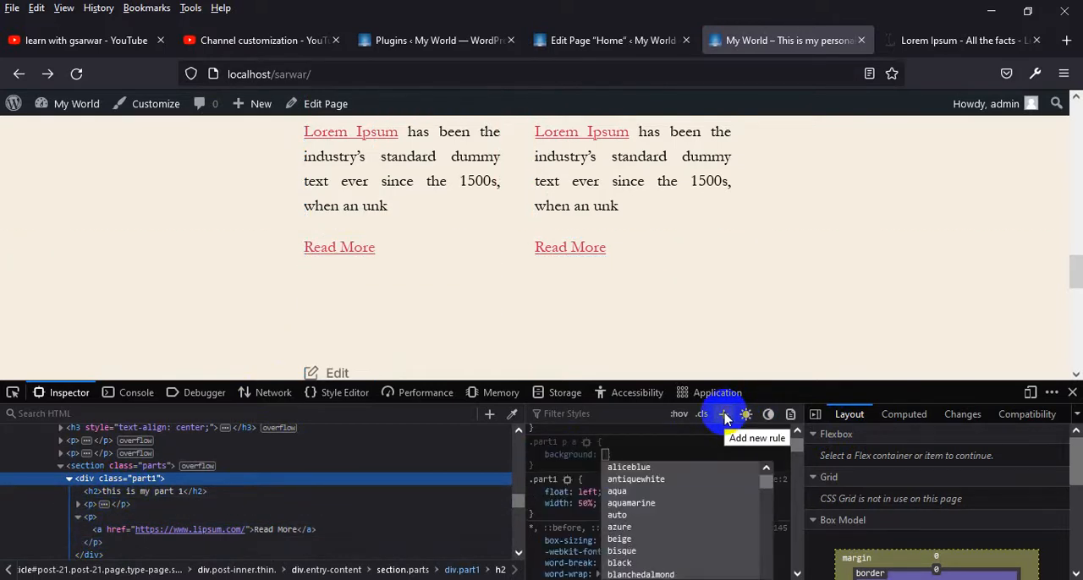
text(teal)
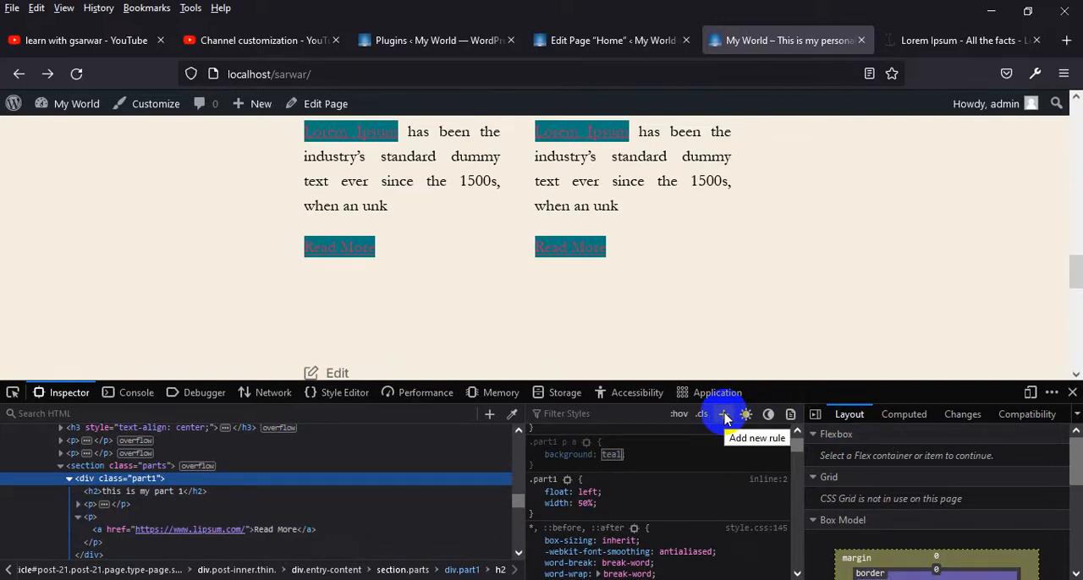
Change the link rule's selector to ".part1 p>a" and check the links in both parts
click(567, 441)
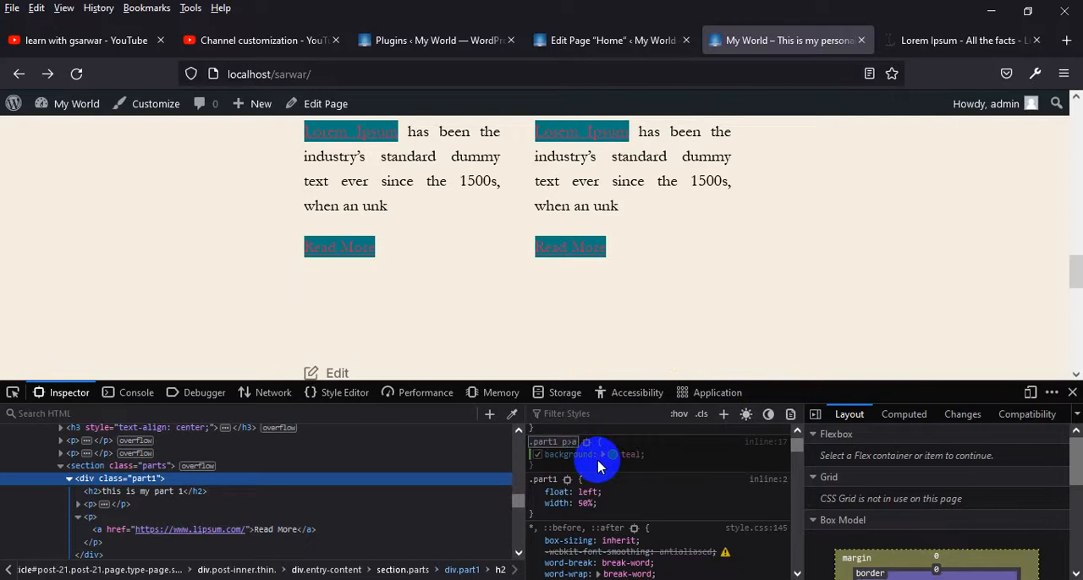
click(598, 459)
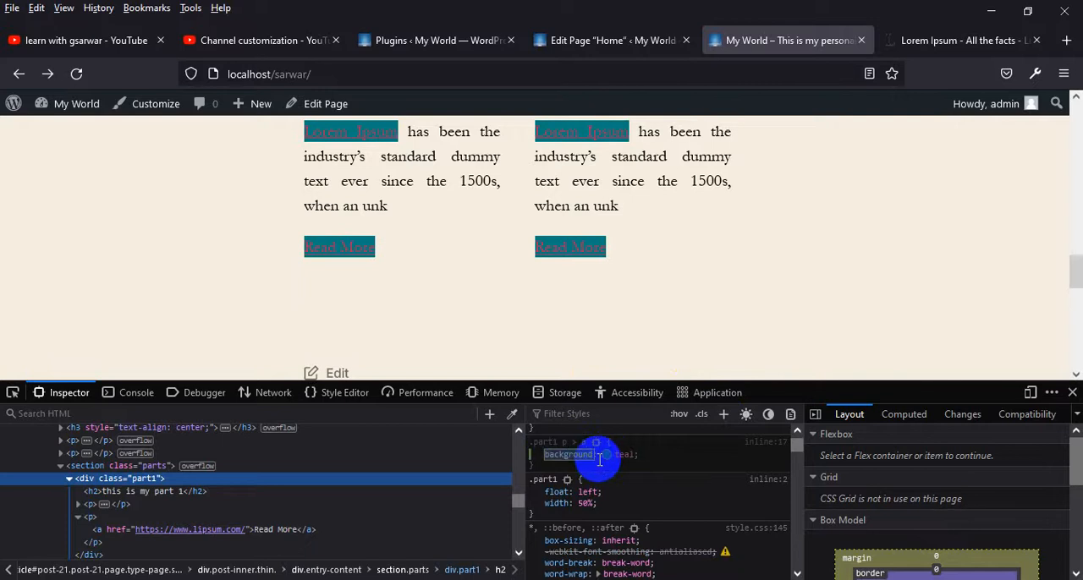
scroll(389, 204, up, 2)
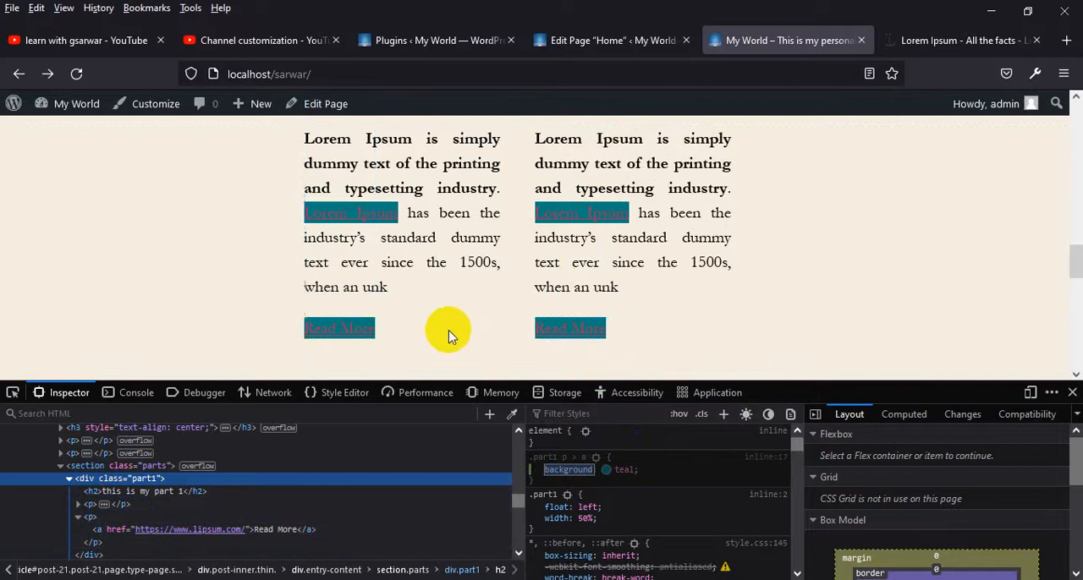
scroll(452, 321, up, 5)
scroll(460, 301, down, 5)
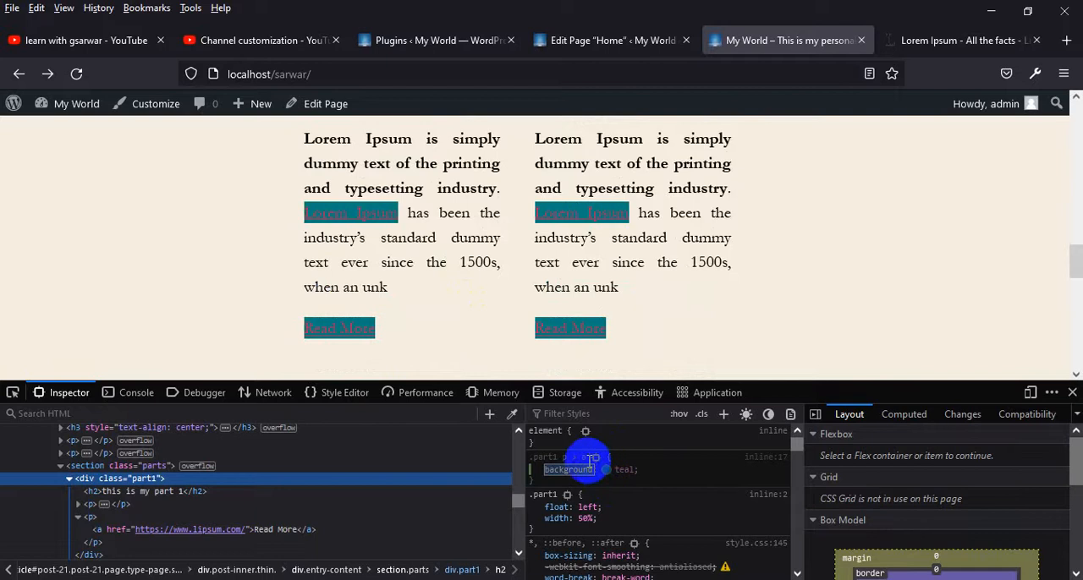
Open the link rule's source style sheet and copy all of its CSS rules
click(757, 458)
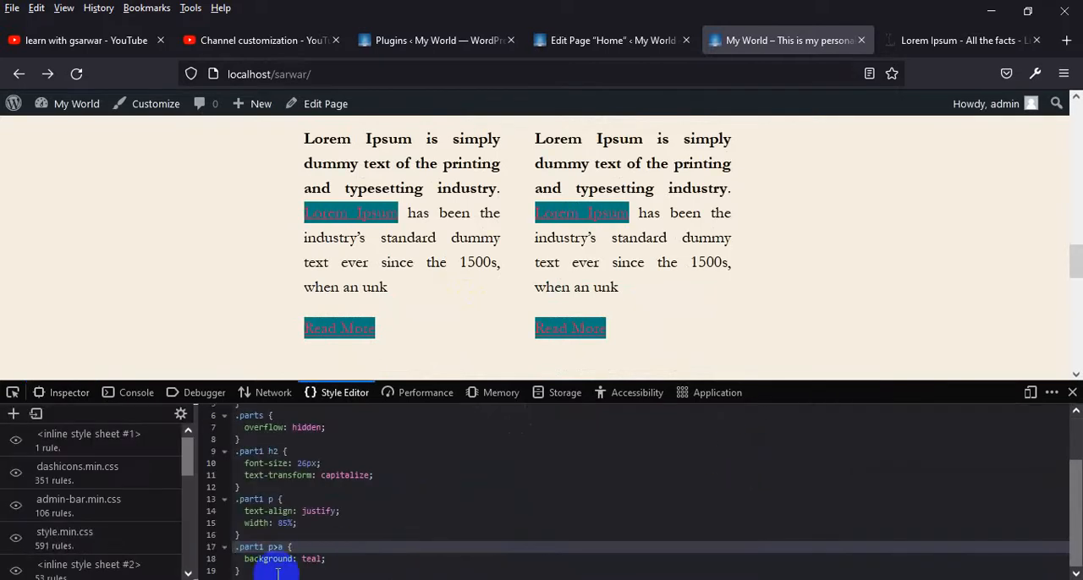
scroll(252, 541, up, 3)
right_click(275, 452)
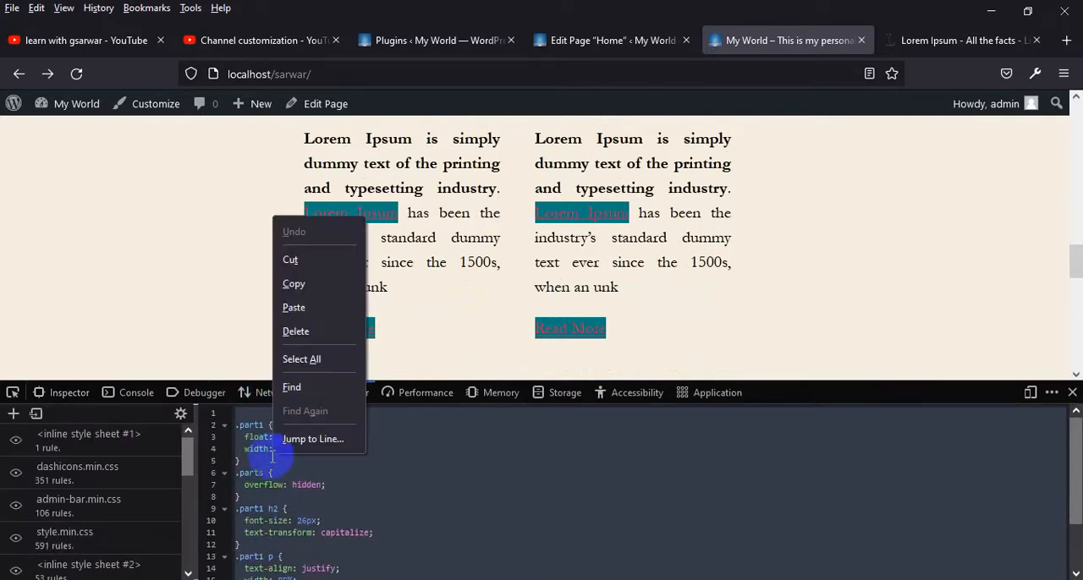
click(300, 283)
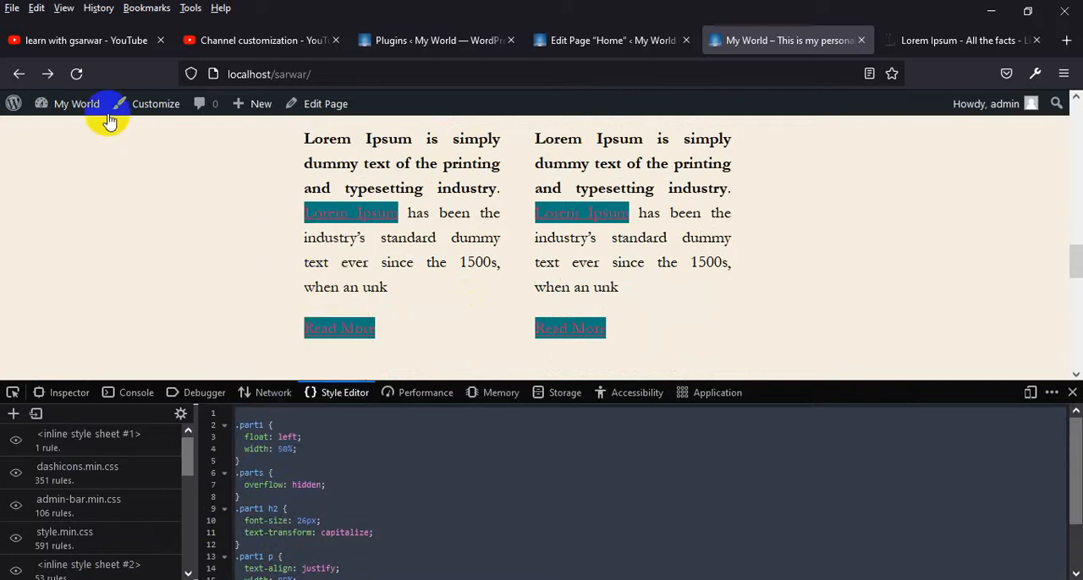
Reload the live page, close the developer tools and check how both parts look without the temporary CSS
click(81, 76)
click(1073, 393)
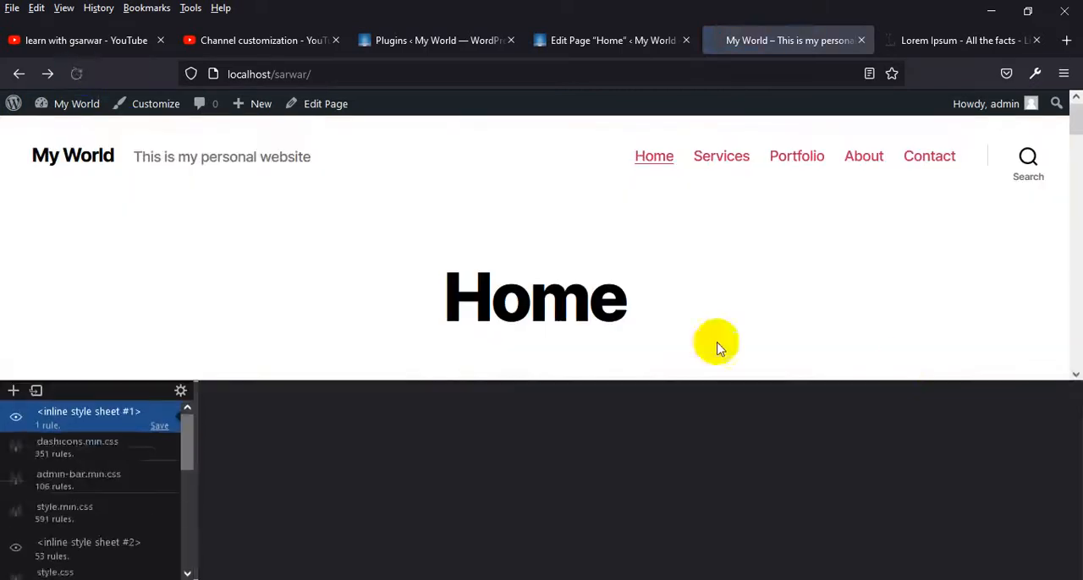
scroll(719, 343, down, 5)
scroll(345, 537, down, 6)
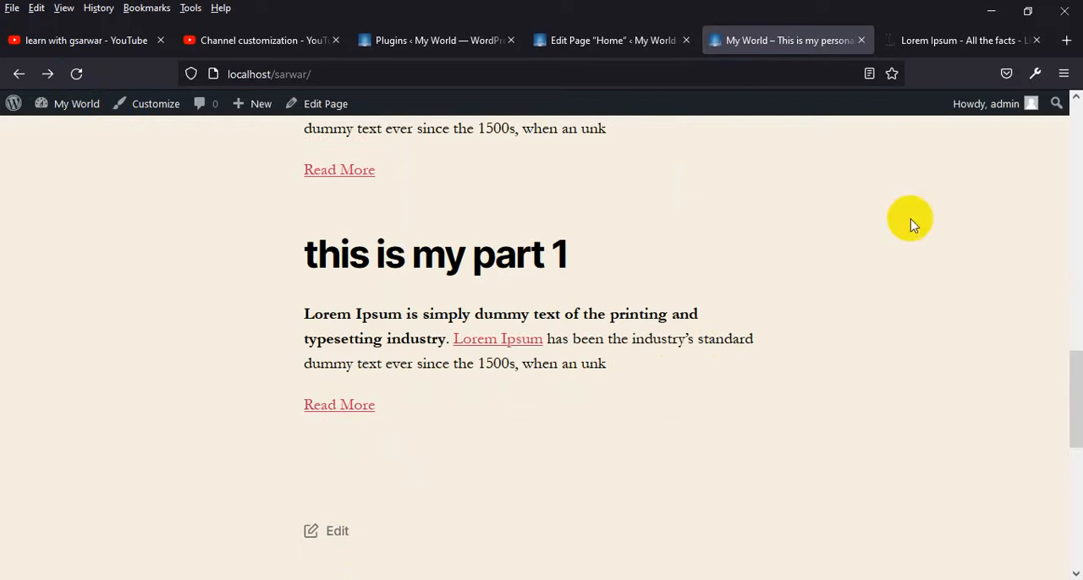
Paste the copied CSS rules into the site's Additional CSS in the theme customizer and publish them
click(604, 39)
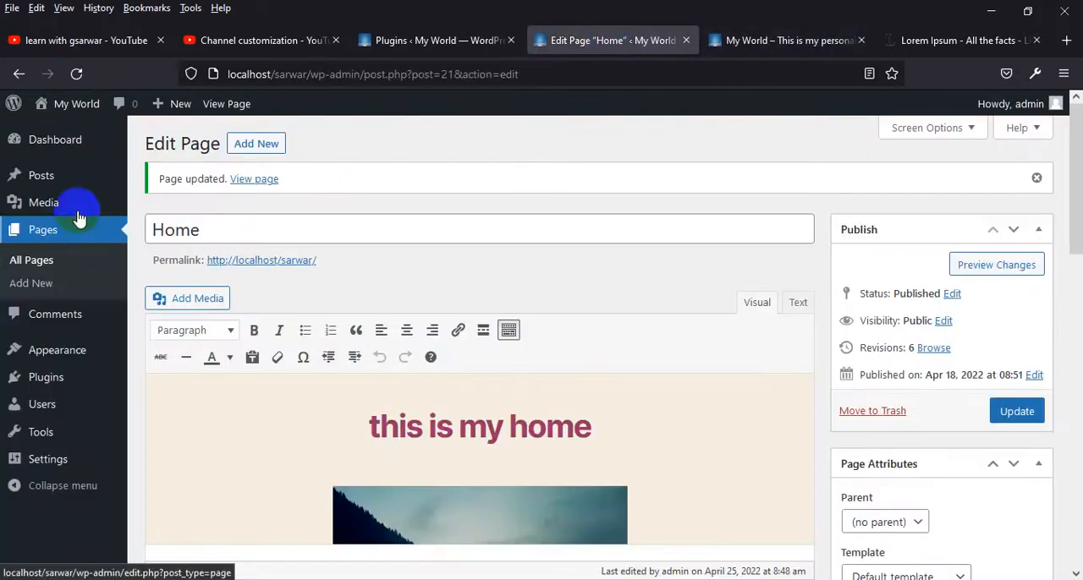
mouse_move(64, 360)
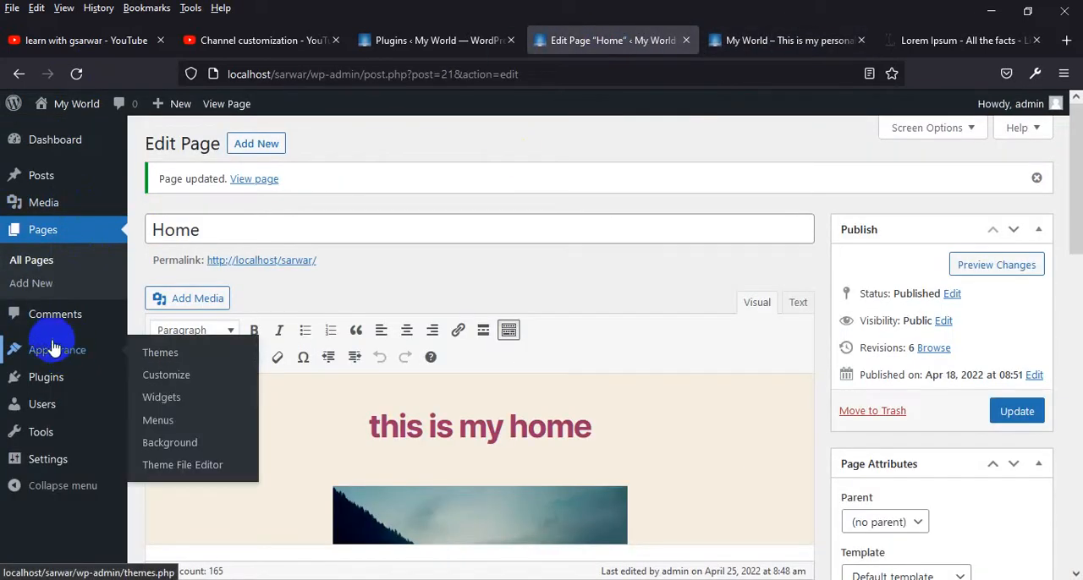
click(170, 374)
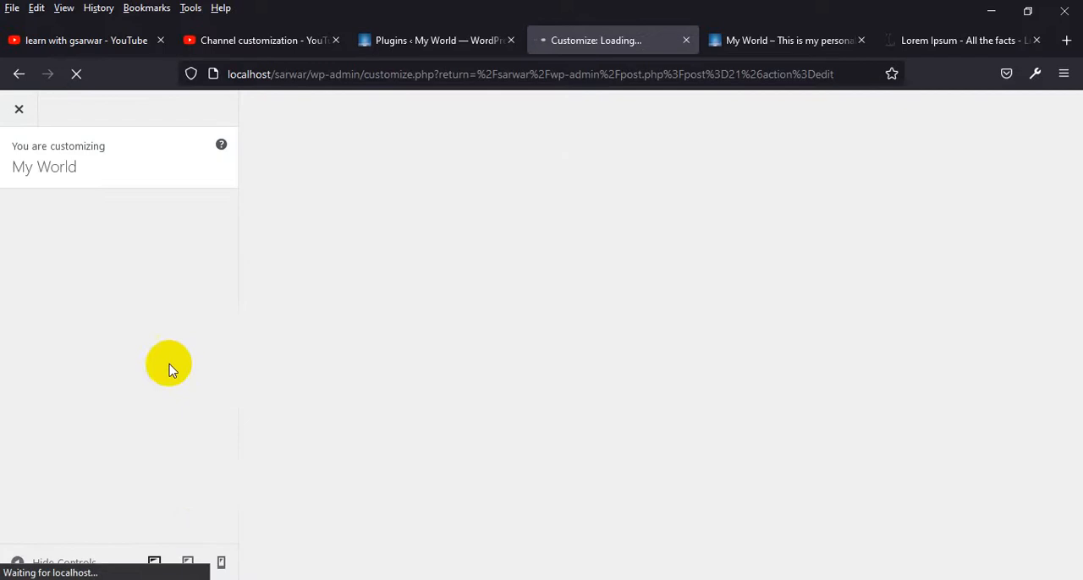
scroll(173, 415, down, 1)
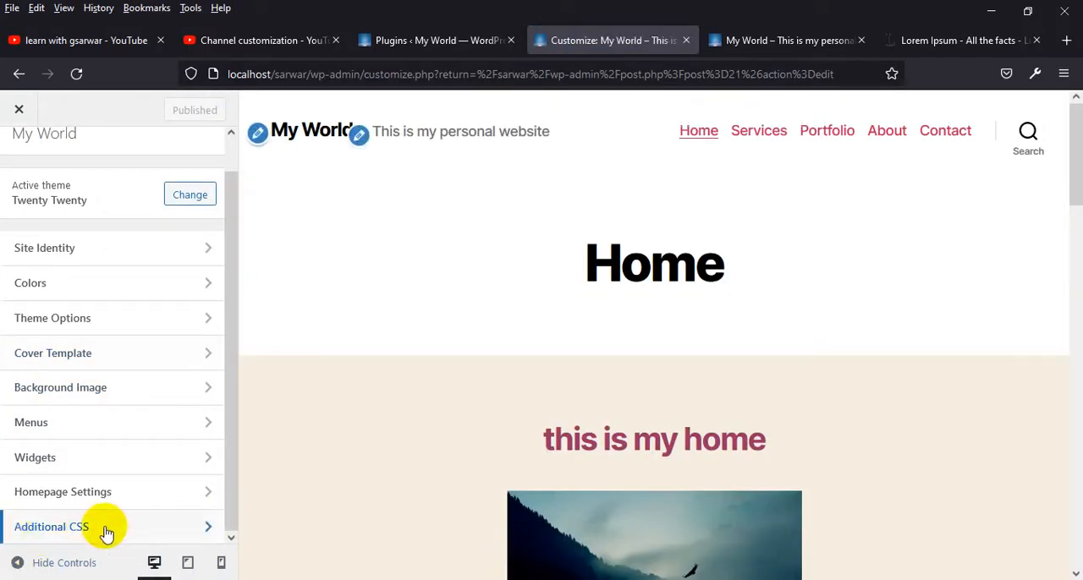
click(108, 531)
scroll(121, 460, down, 4)
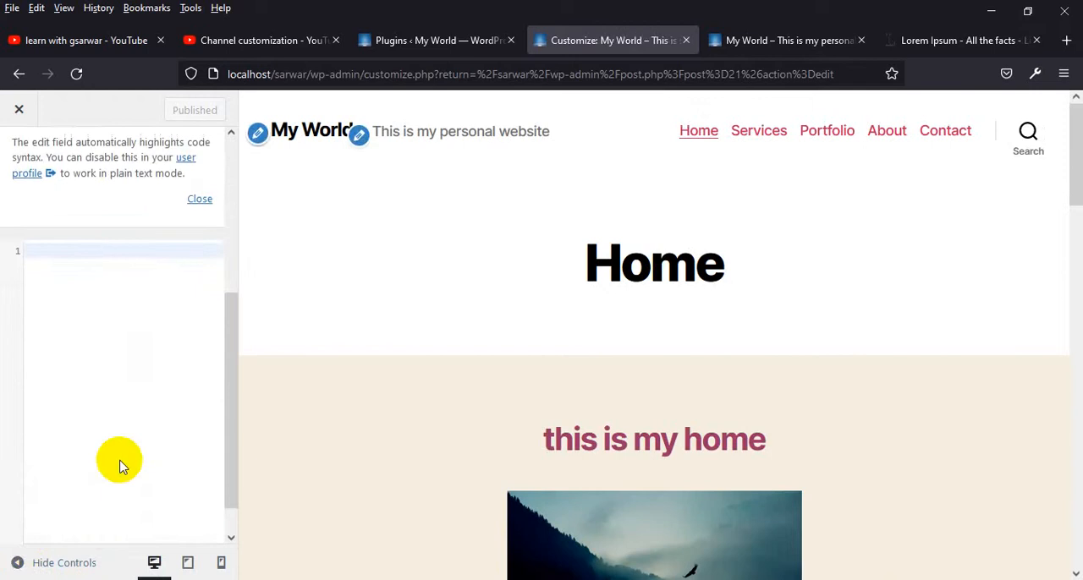
click(98, 285)
text(.part1 { 	float: left; 	width: 50%; } .parts { 	overflow: hidden; } .part1 h2 { 	font-size: 26px; 	text-transform: capitalize; } .part1 p { 	text-align: justify; 	width: 85%; } .part1 p>a { 	background: teal; })
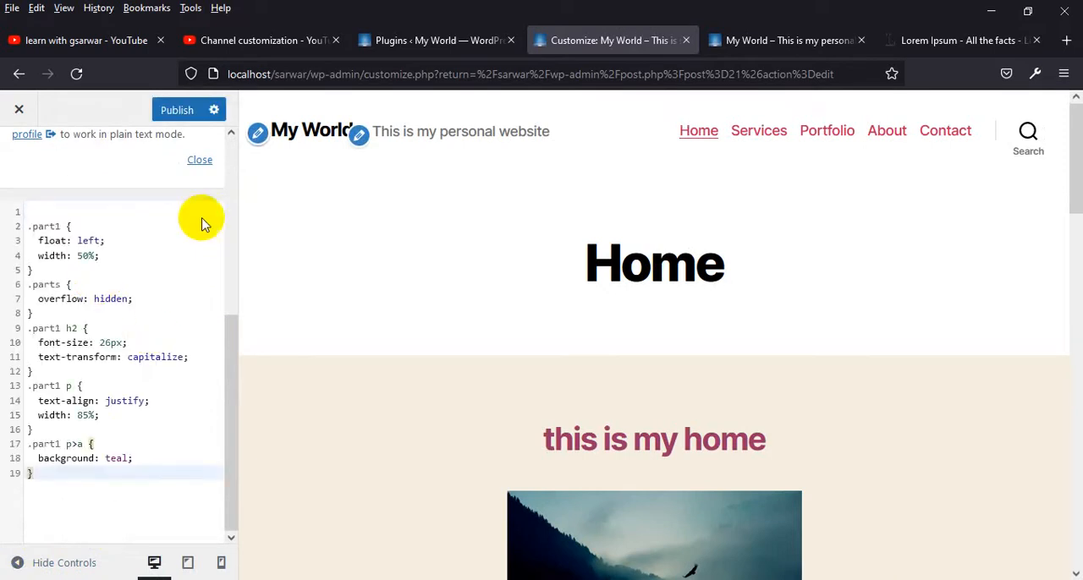
click(176, 110)
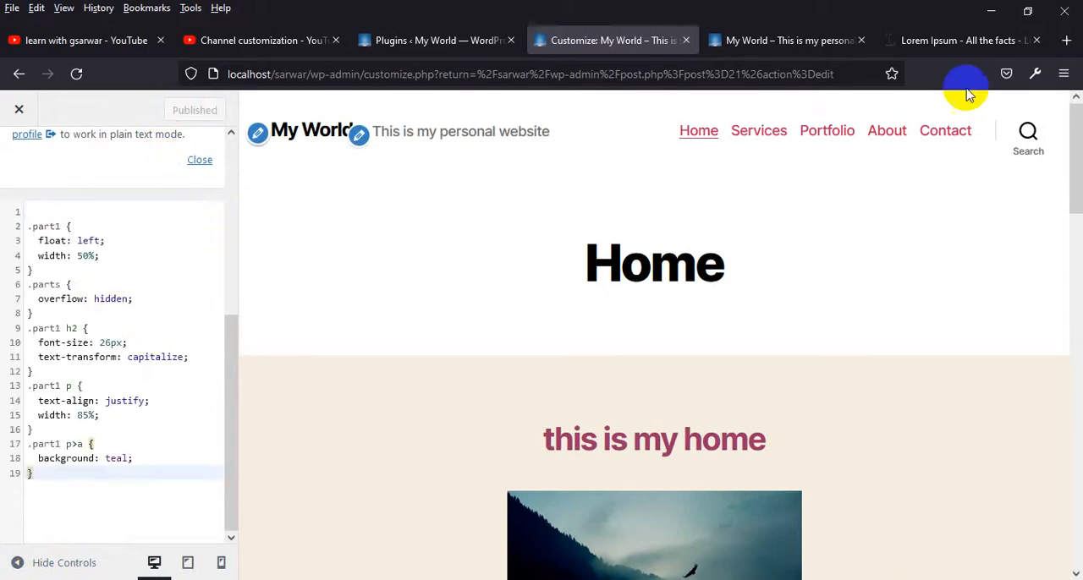
Return to the Home page's HTML source and add class="btns" to the second part's "Read More" link
scroll(733, 338, down, 10)
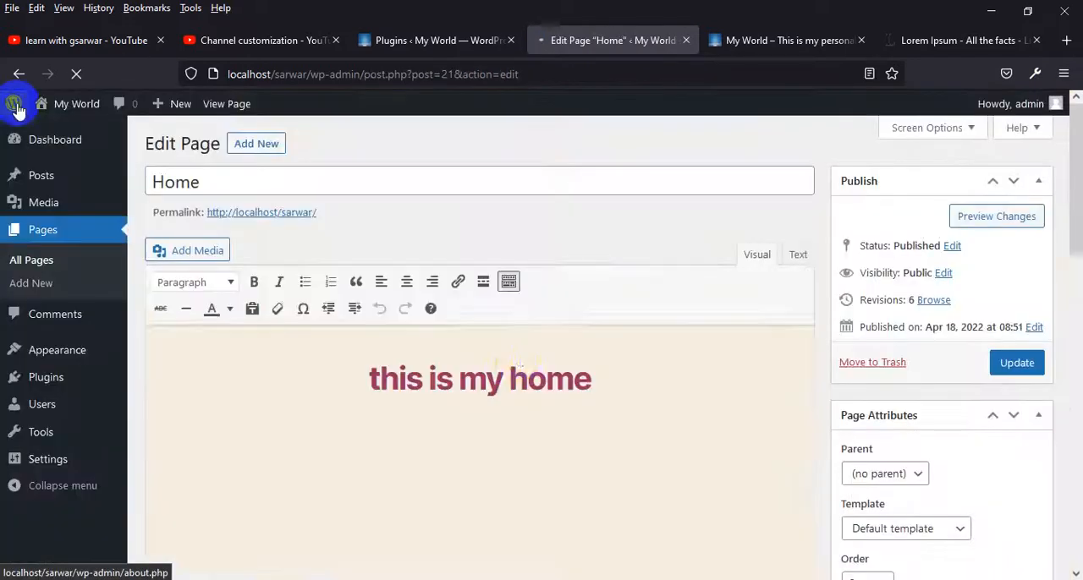
scroll(520, 333, down, 5)
scroll(516, 331, down, 4)
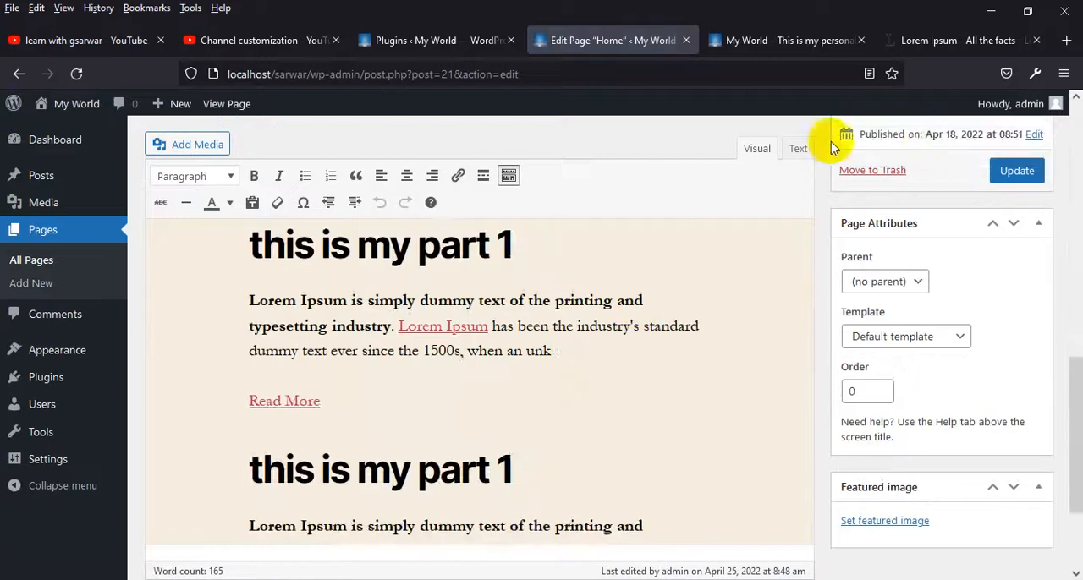
click(797, 149)
scroll(390, 391, down, 5)
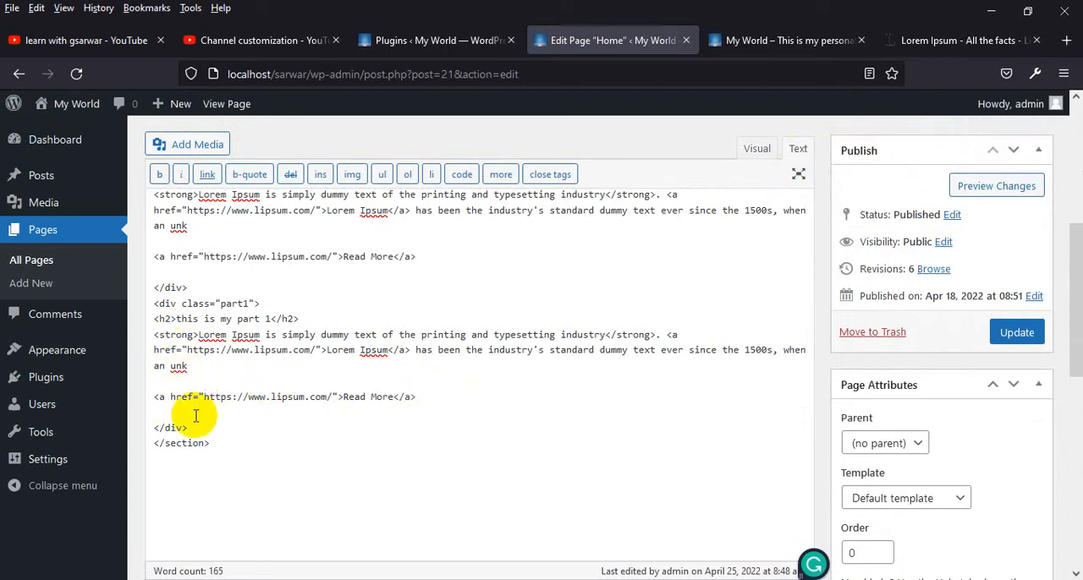
click(338, 396)
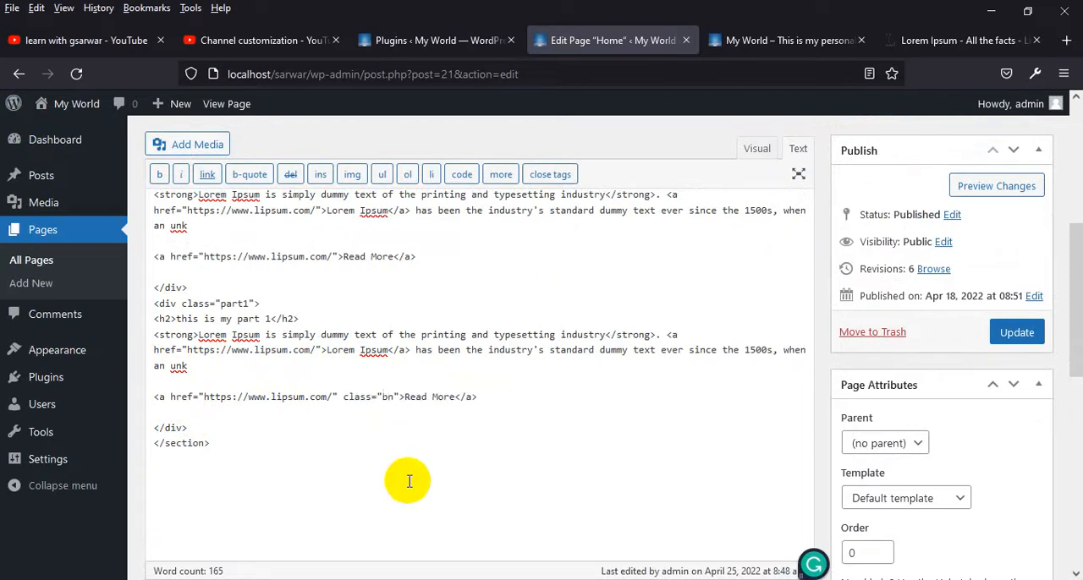
key(BackSpace)
text(tns)
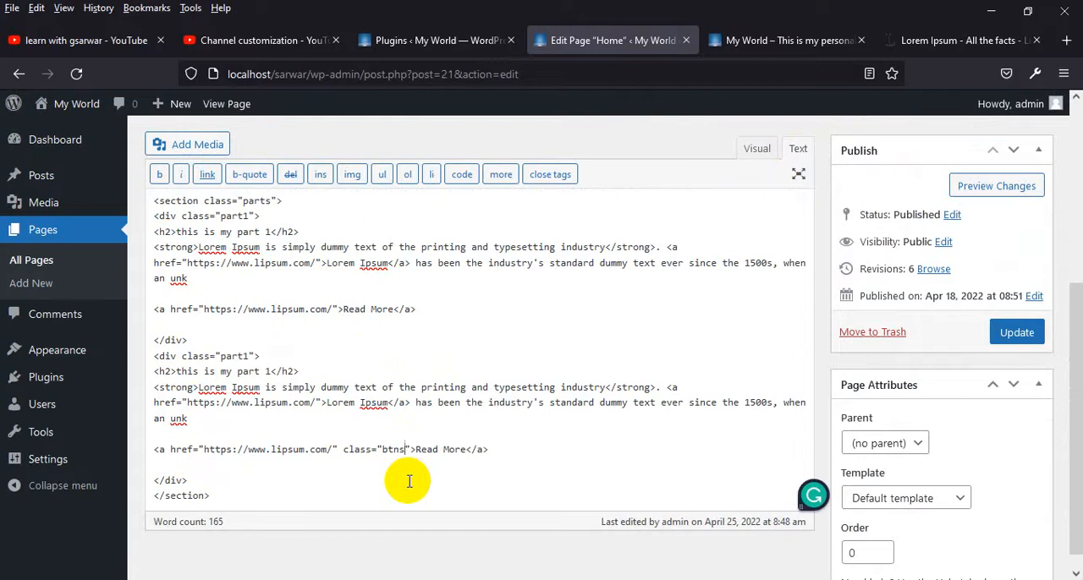
Copy the class="btns" attribute into the first part's "Read More" link, update the page and reload the live site
drag(409, 450, 344, 451)
key(ctrl+c)
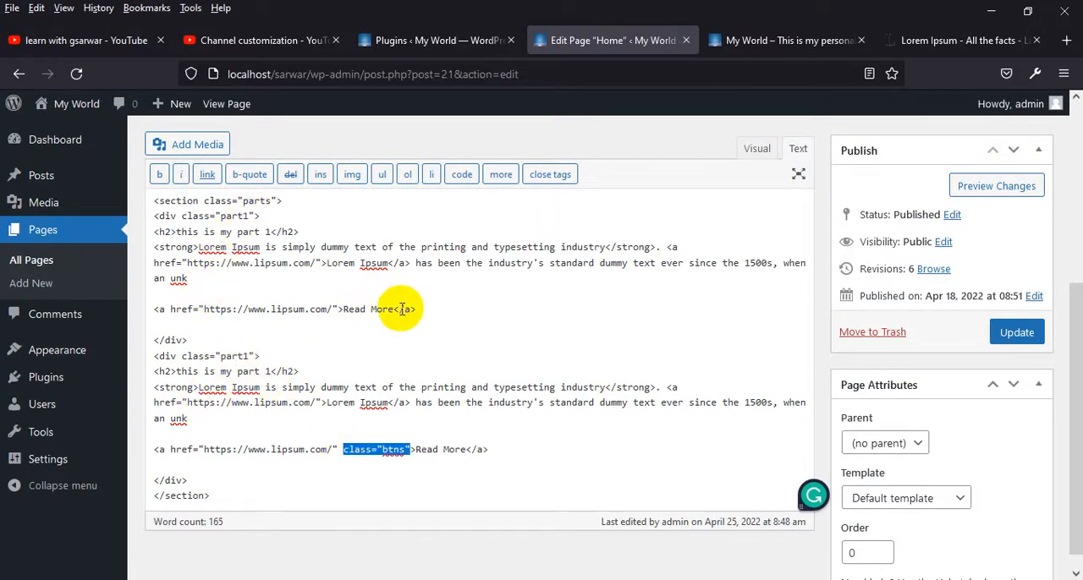
click(340, 310)
key(ctrl+v)
click(1020, 334)
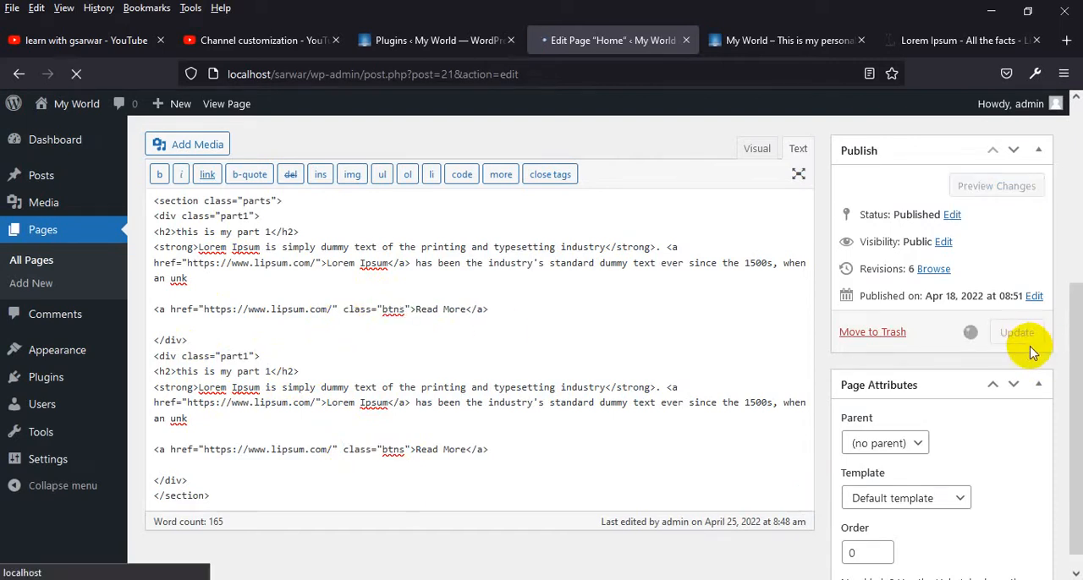
click(787, 40)
click(76, 74)
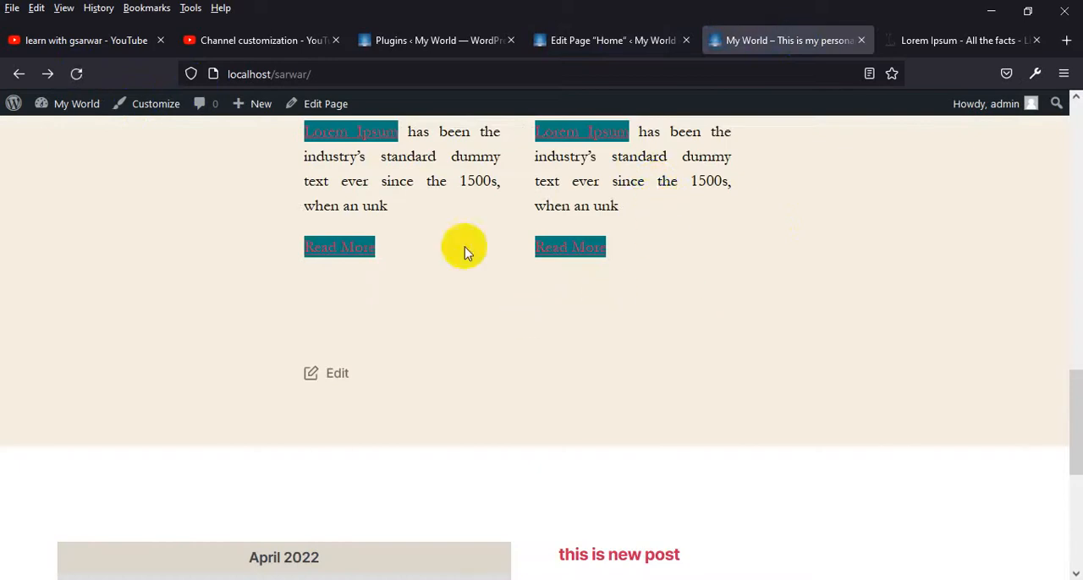
Delete the ".part1 p>a" rule from the site's Additional CSS and publish the change
click(544, 39)
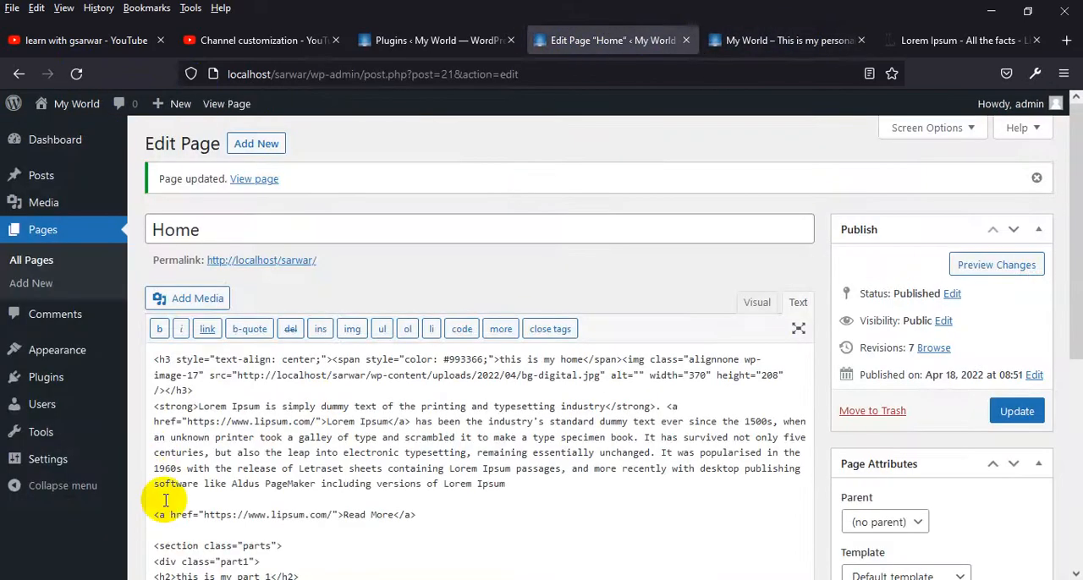
click(449, 39)
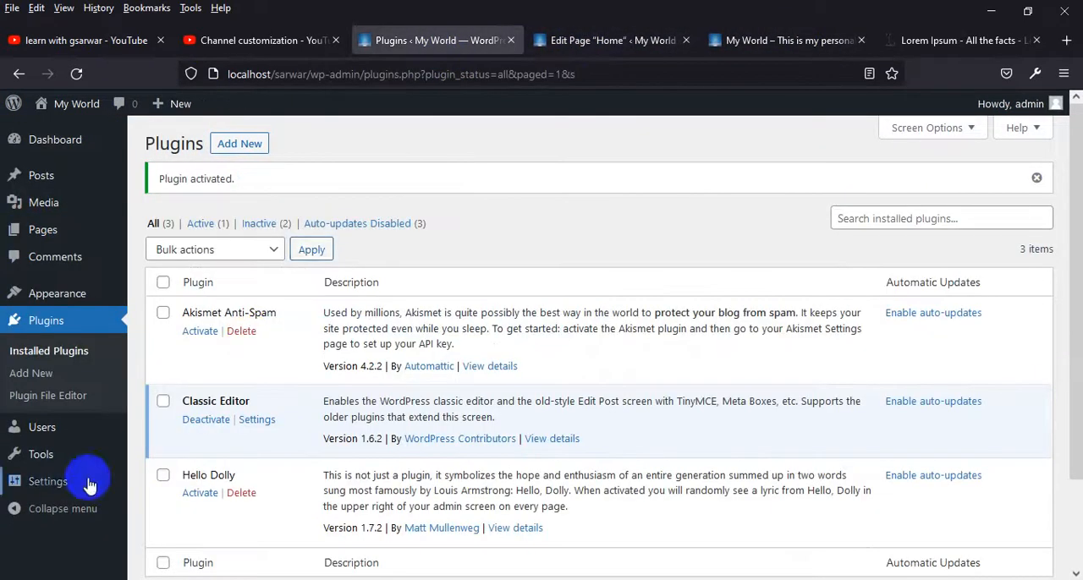
click(628, 39)
mouse_move(38, 348)
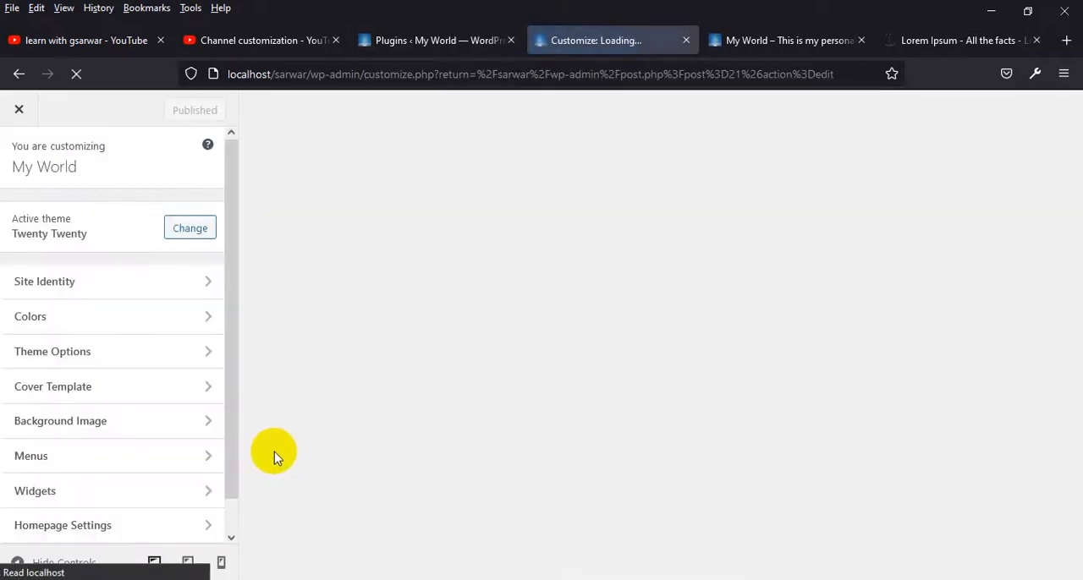
scroll(78, 507, down, 1)
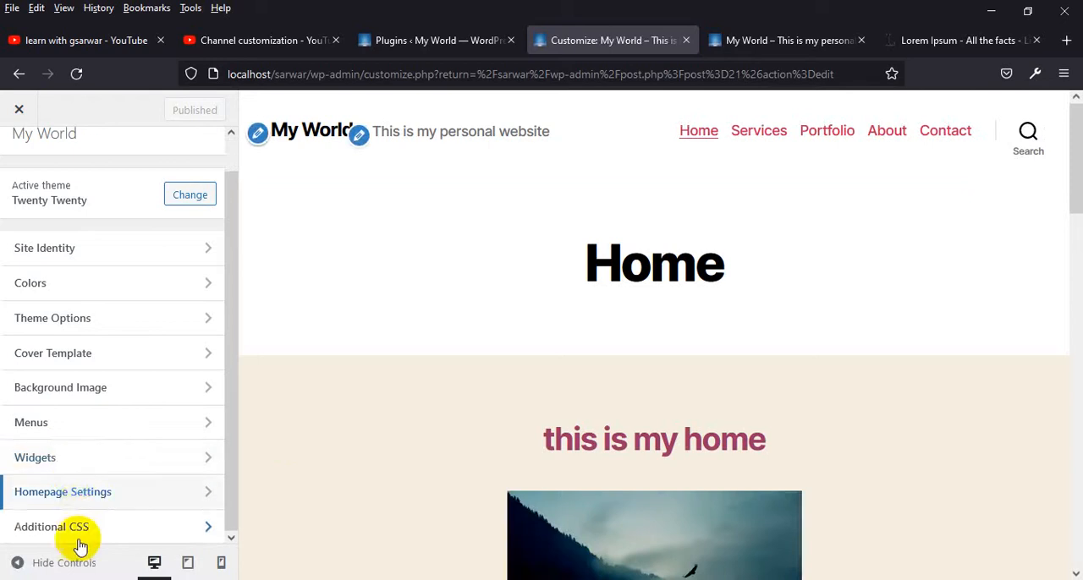
click(81, 525)
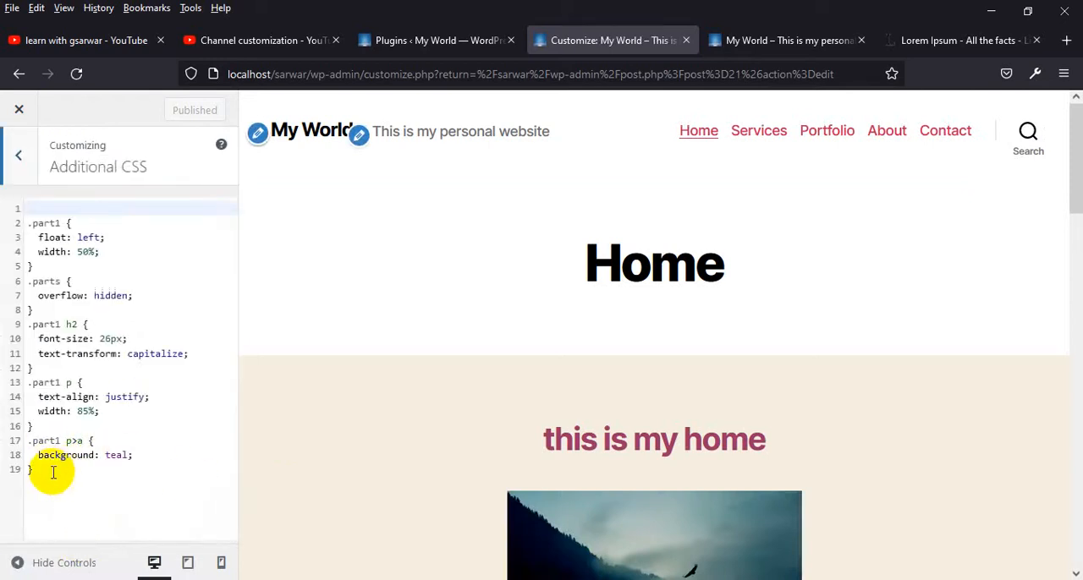
drag(53, 471, 28, 439)
key(BackSpace)
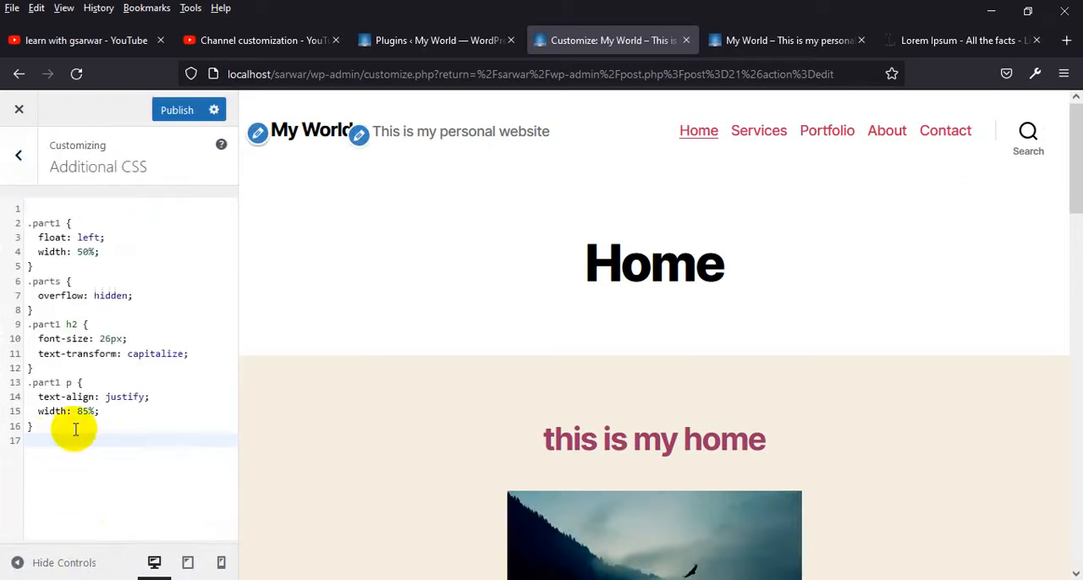
click(176, 110)
Reload the live page and inspect the first part's "Read More" link
click(773, 41)
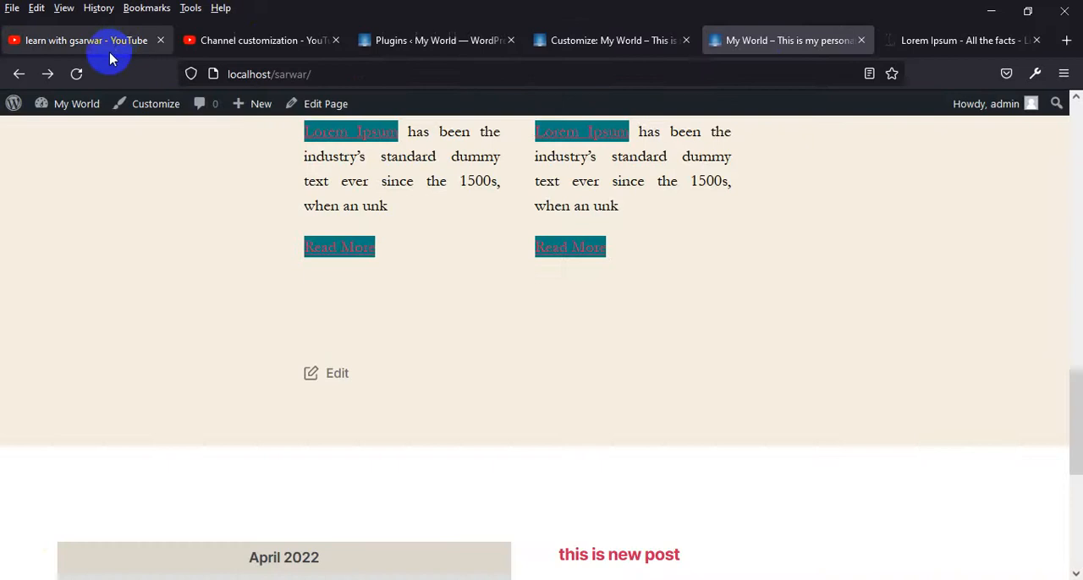
click(76, 74)
scroll(423, 262, down, 2)
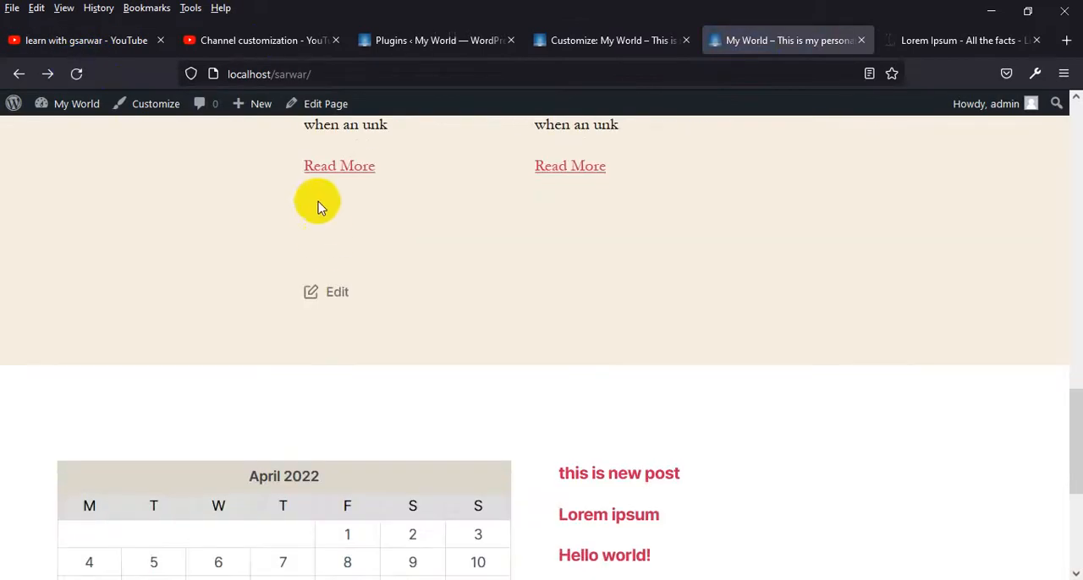
right_click(346, 168)
click(394, 410)
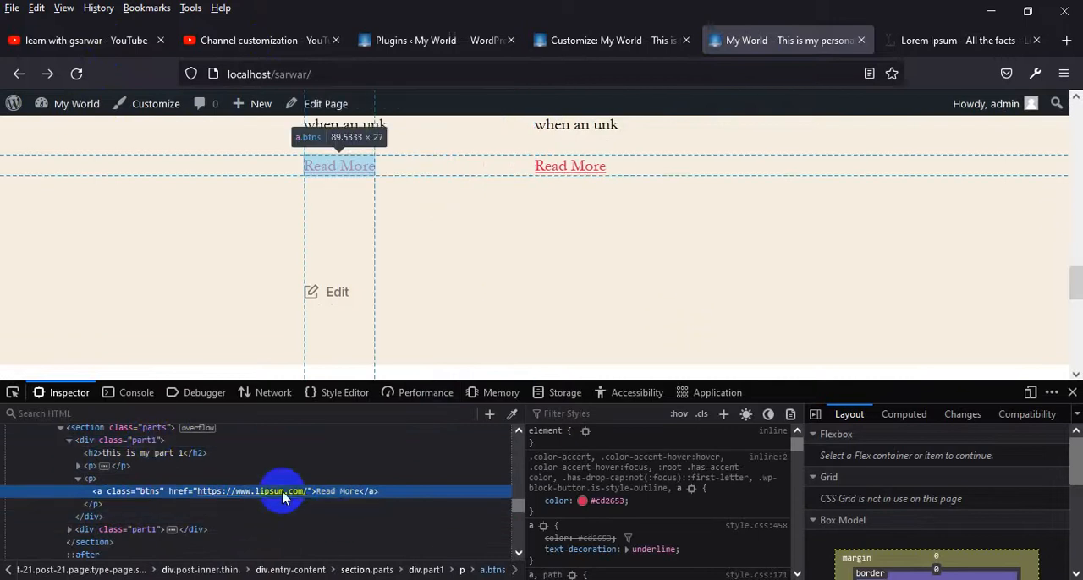
Add a ".btns" CSS rule for the inspected link with text-decoration set to navajowhite
click(723, 415)
key(Return)
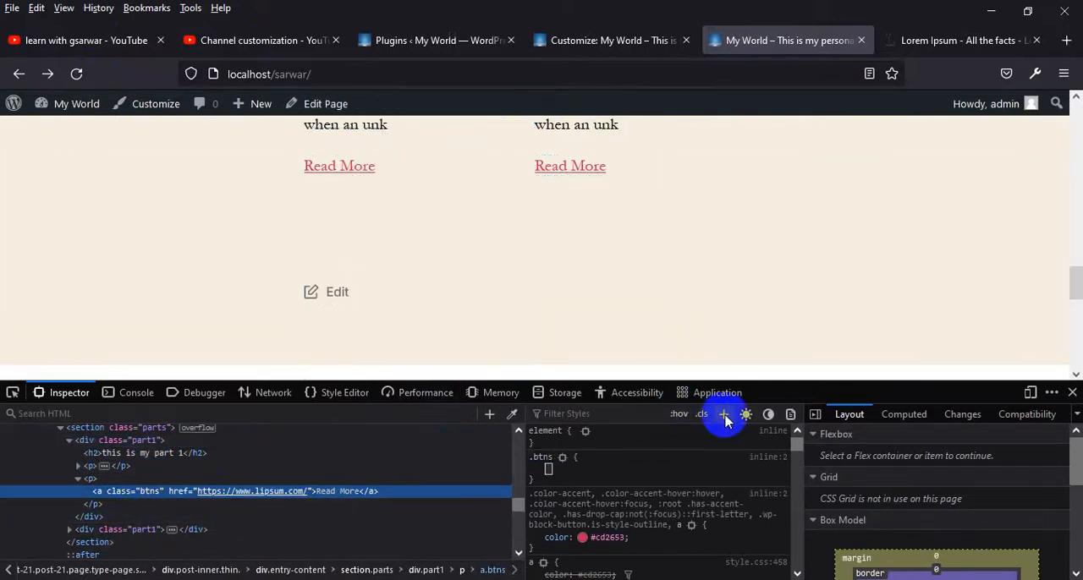
text(text)
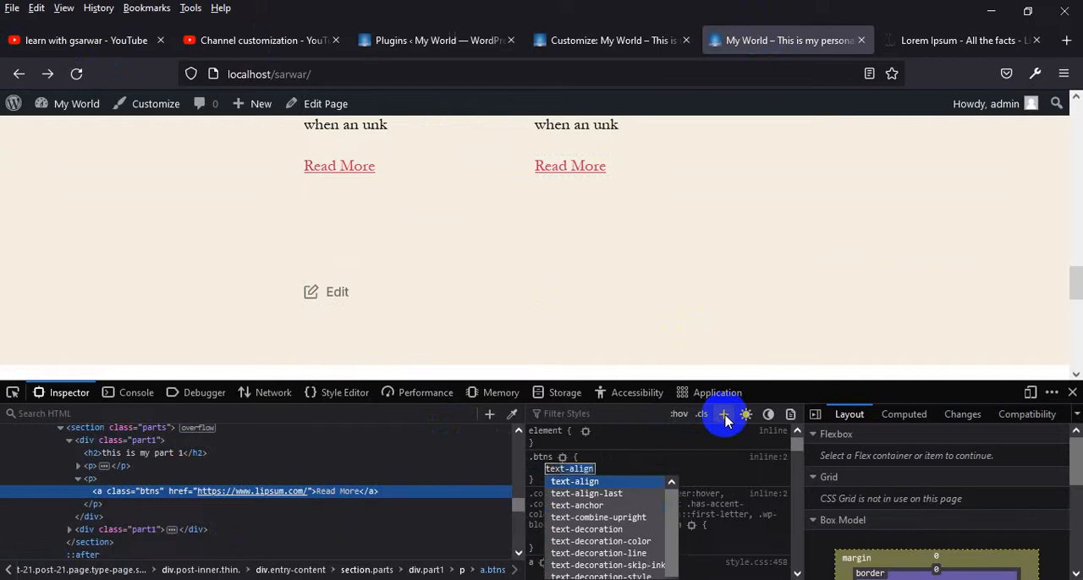
text(-)
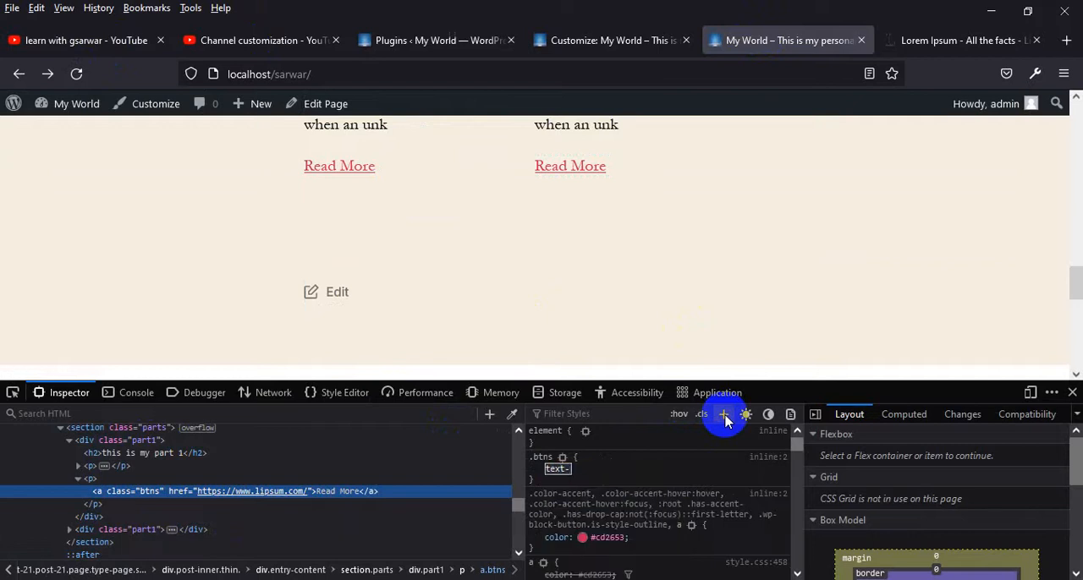
text(tdecoration)
key(Return)
text(navajowhite)
key(Return)
Set the text color in the ".btns" rule to #fff
text(c)
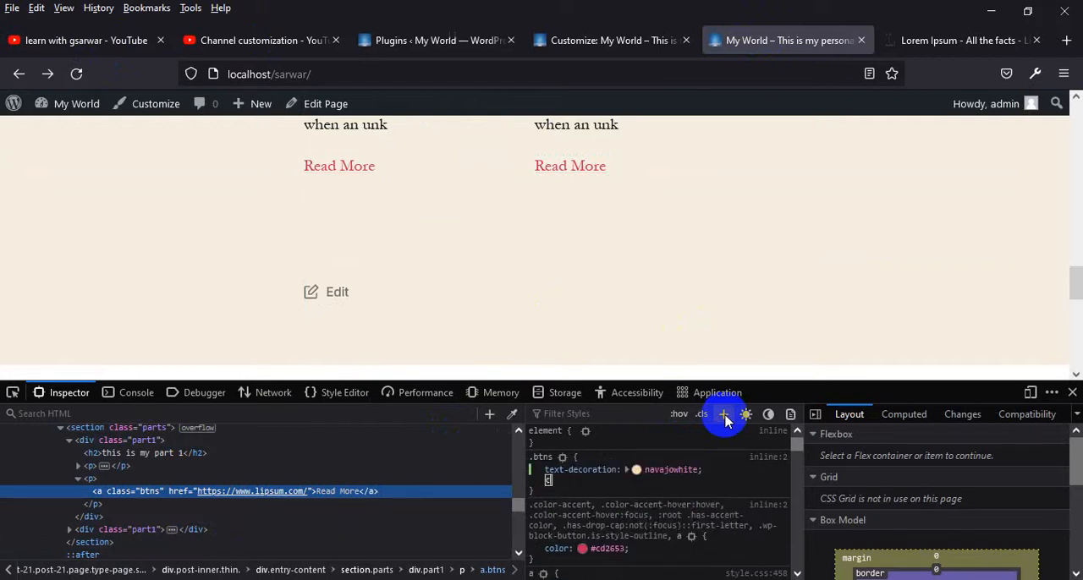
text(olor)
key(Return)
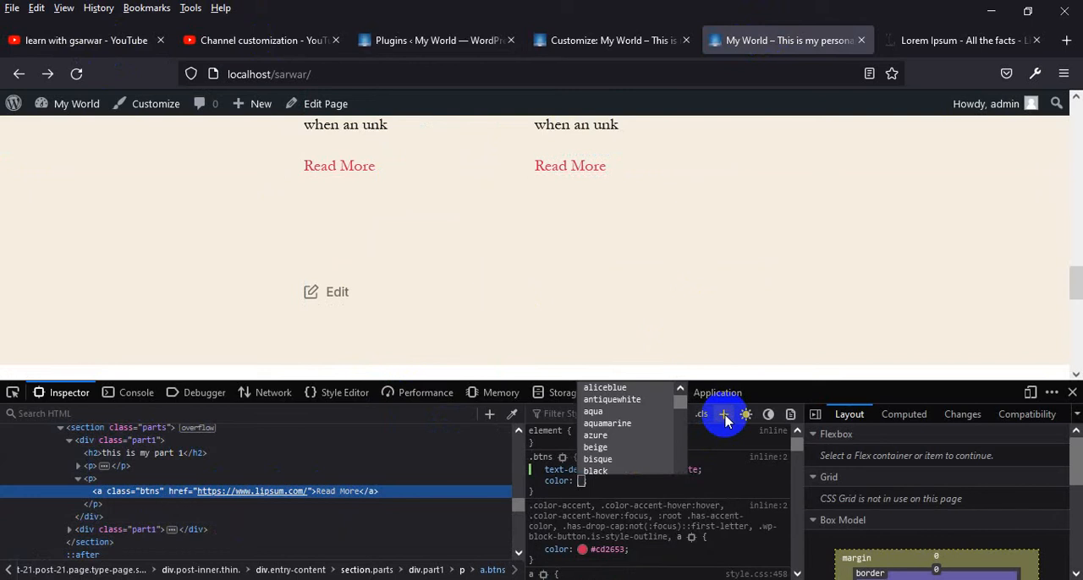
text(fff)
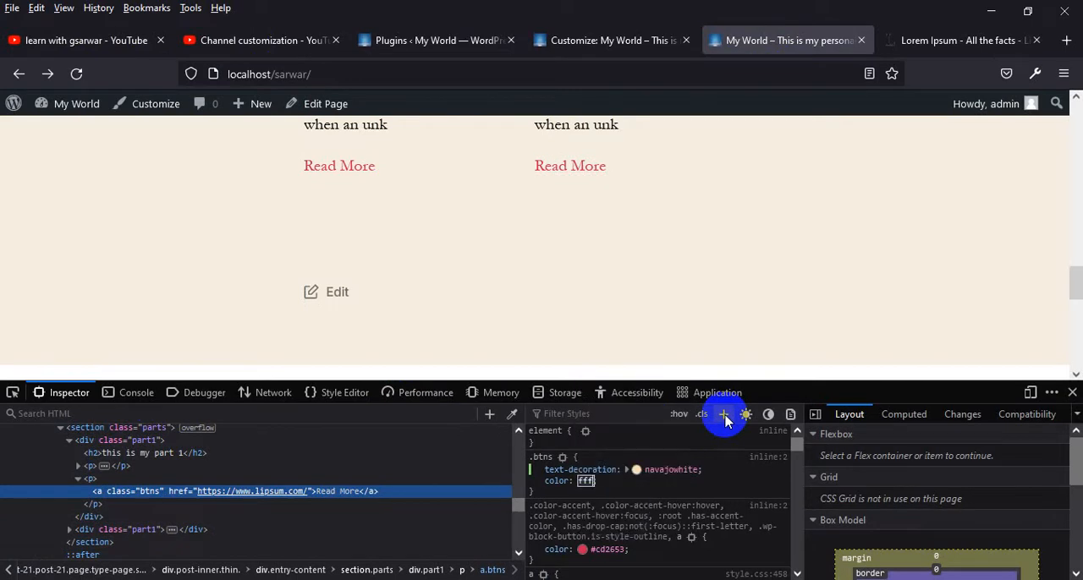
key(BackSpace)
key(BackSpace)
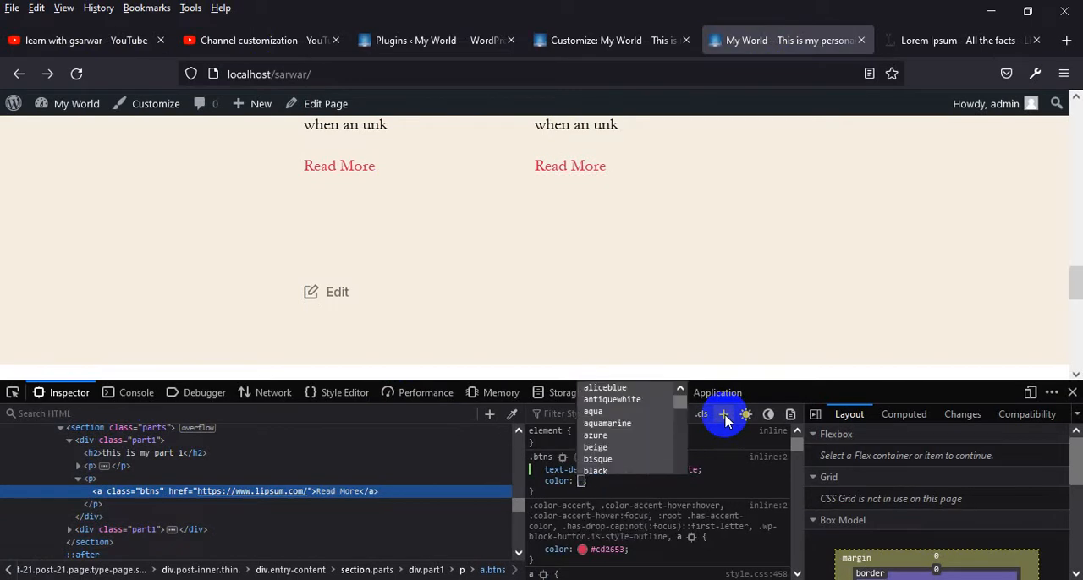
text(fff)
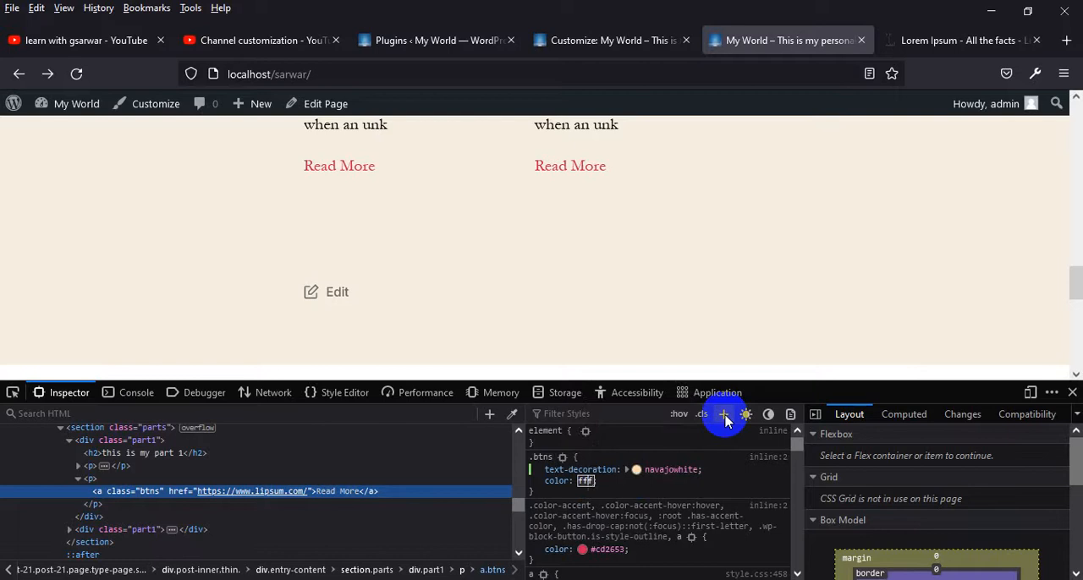
key(Return)
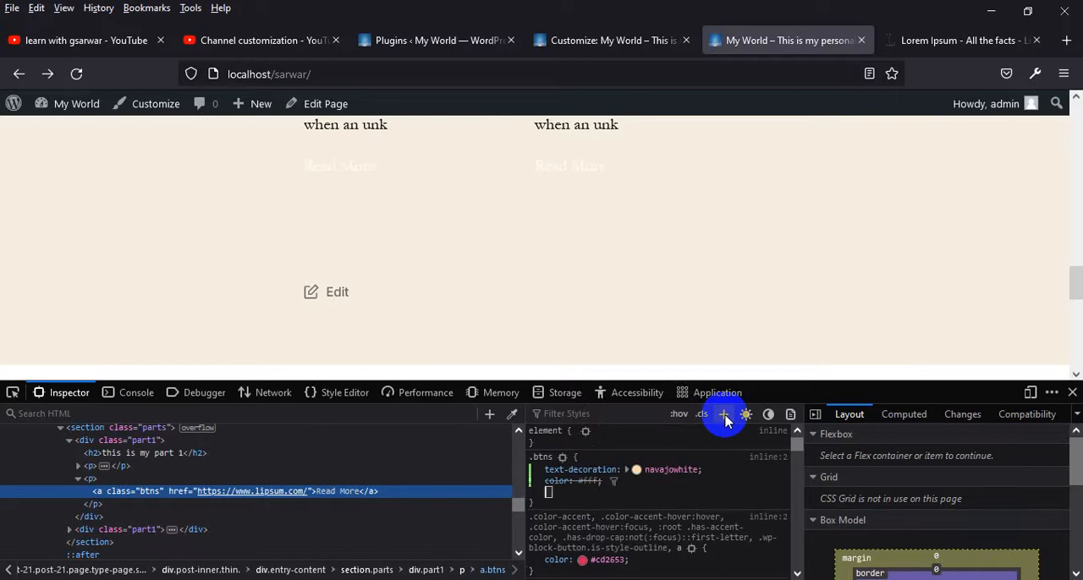
Add a teal background to the ".btns" rule
text(background)
key(Return)
text(teal)
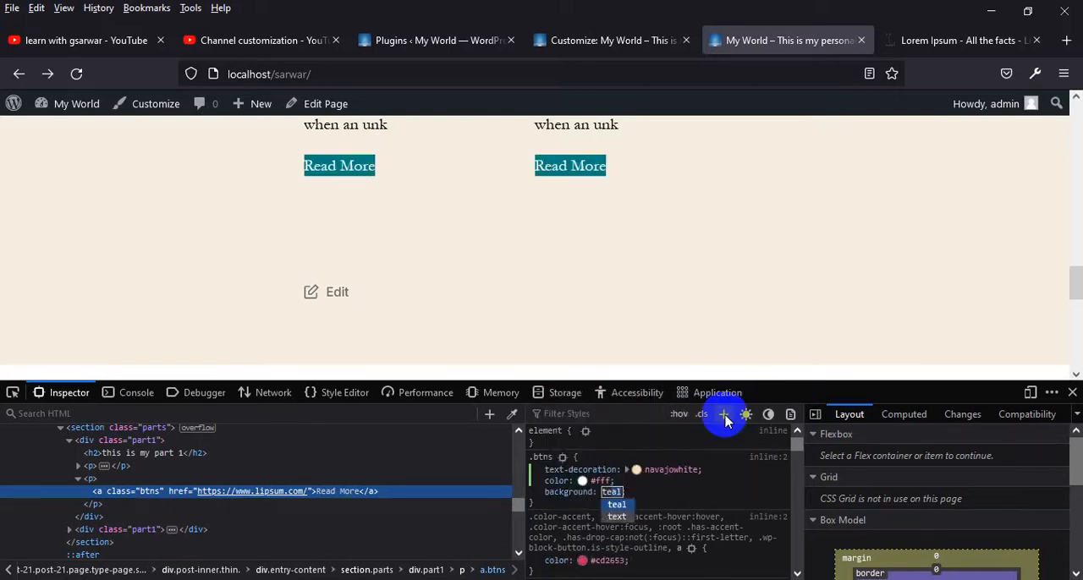
key(Return)
Set the padding in the ".btns" rule to 10px 15px
text(padding)
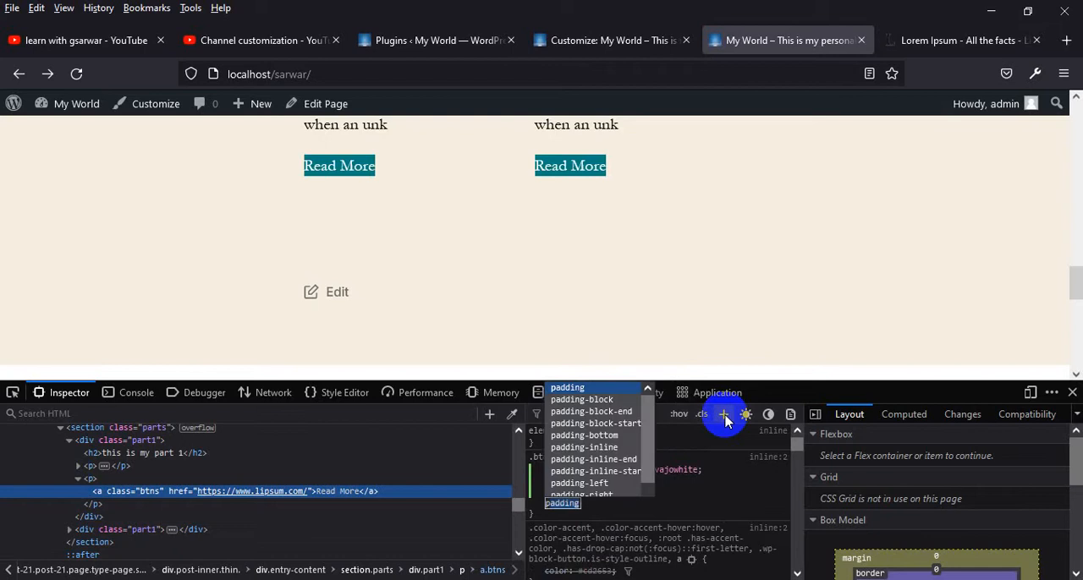
key(Return)
text(10px)
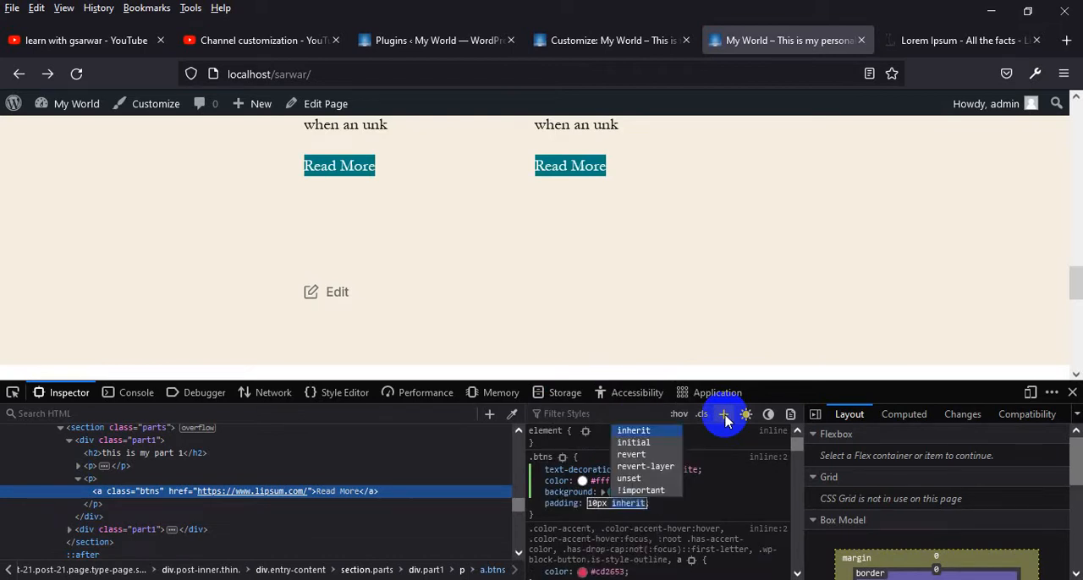
text( 15px)
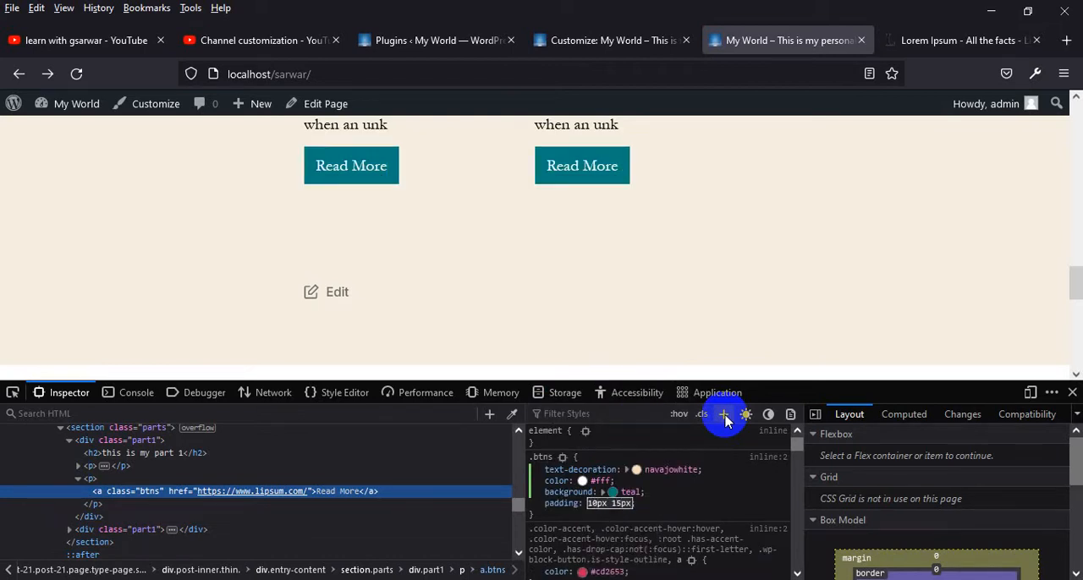
key(Return)
Set the display property in the ".btns" rule to inline-block
text(display)
key(Return)
text(i)
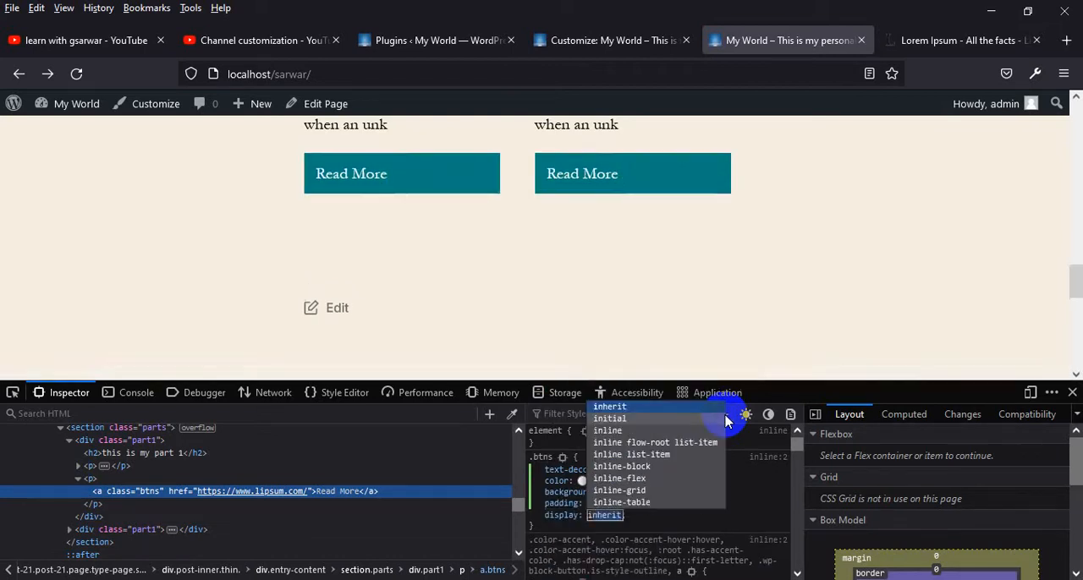
text(nline-block)
key(Return)
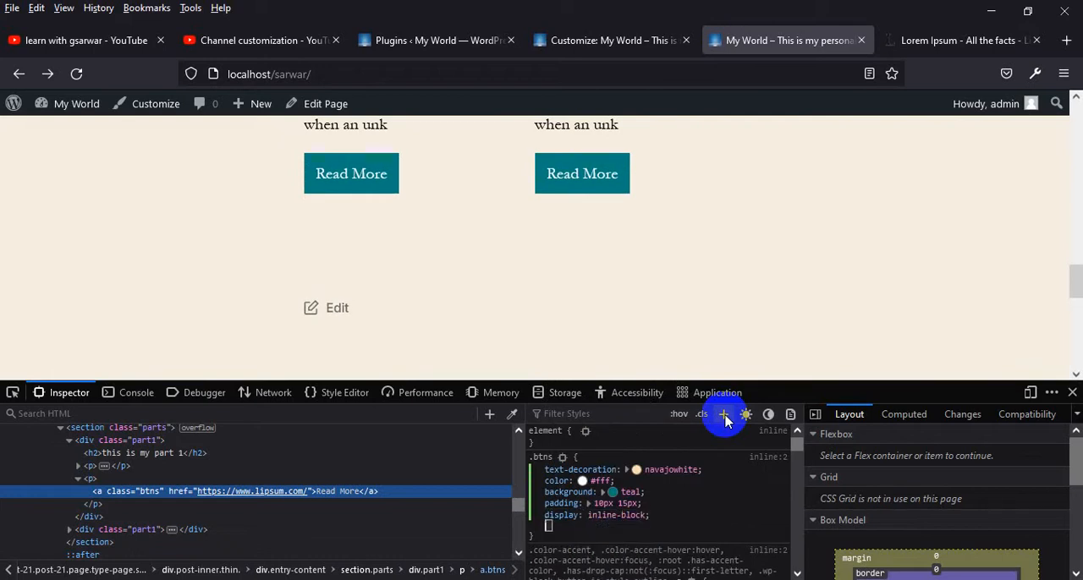
Add a margin-top of 10px and a border-radius of 5px to the ".btns" rule
text(margin-top)
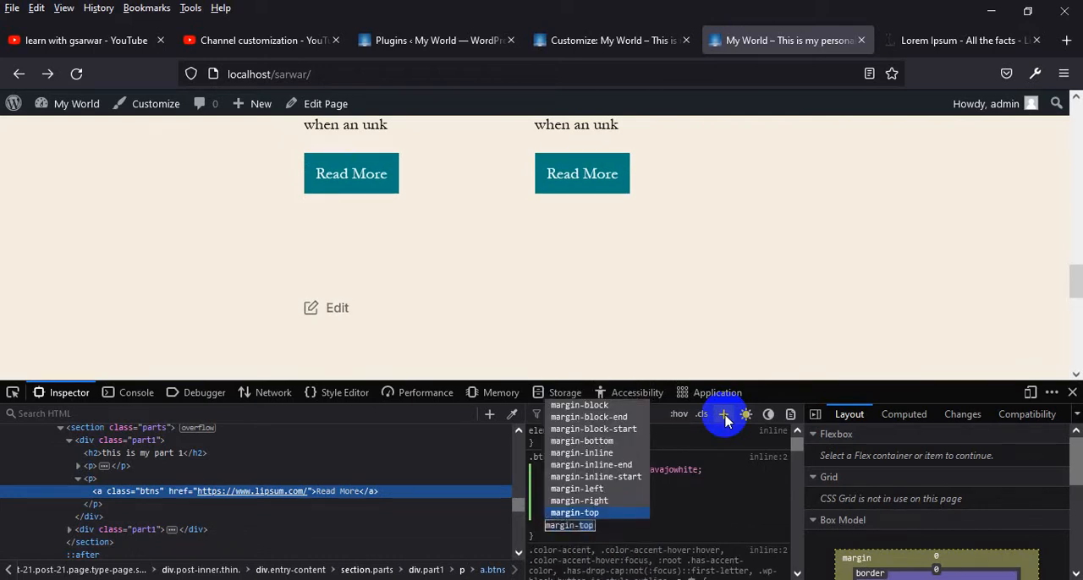
key(Return)
text(10px)
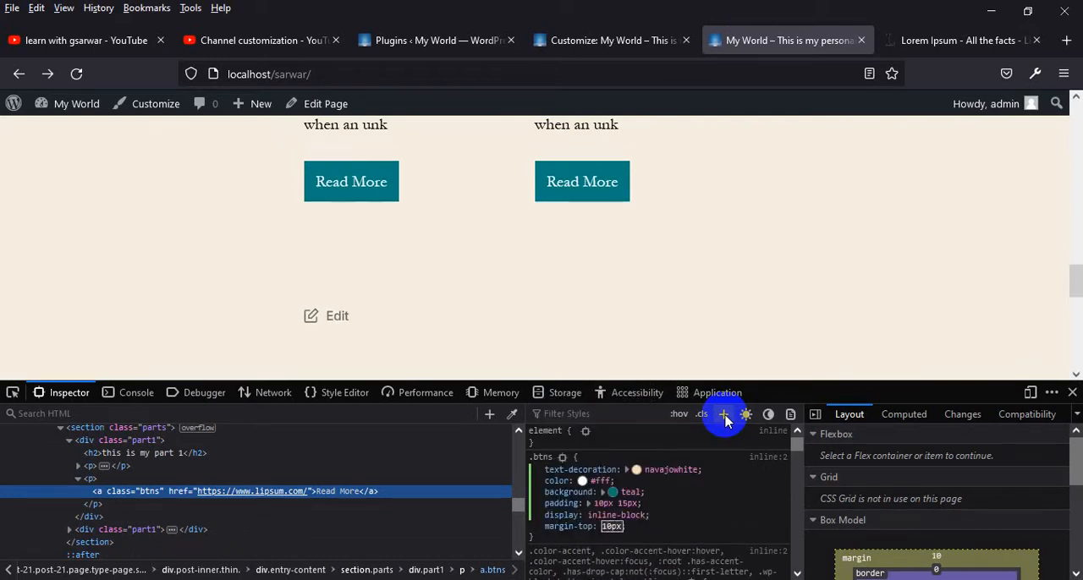
key(Return)
text(border-radius)
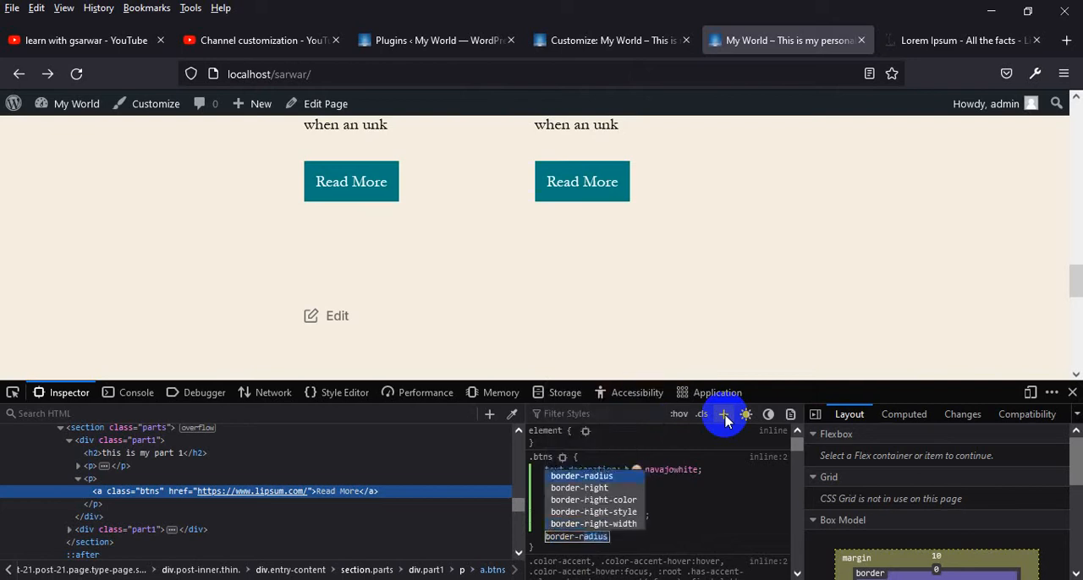
key(Return)
text(5)
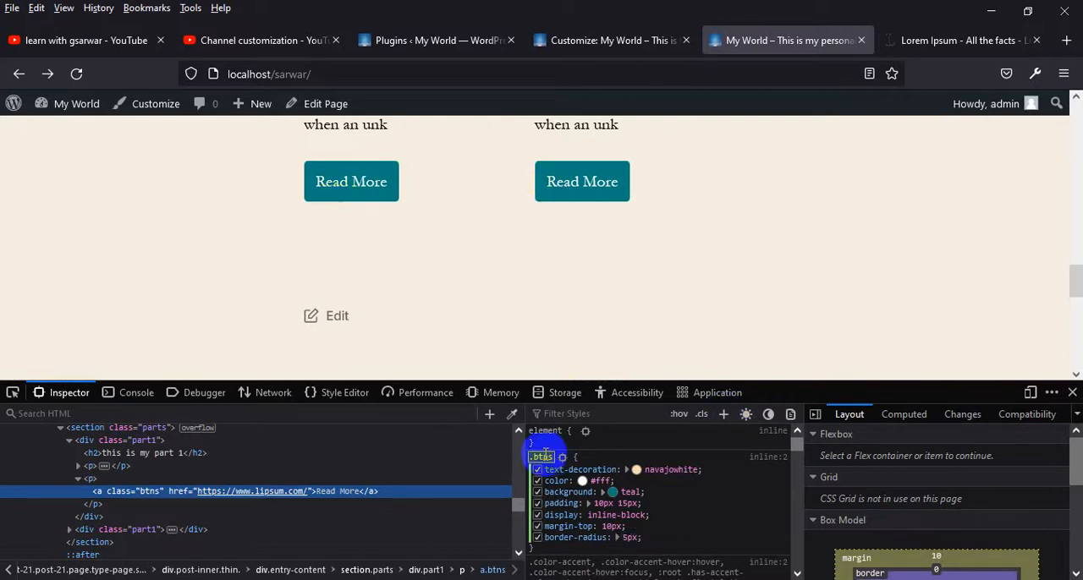
Add a ".btns:hover" rule with a black background for the "Read More" link
click(729, 414)
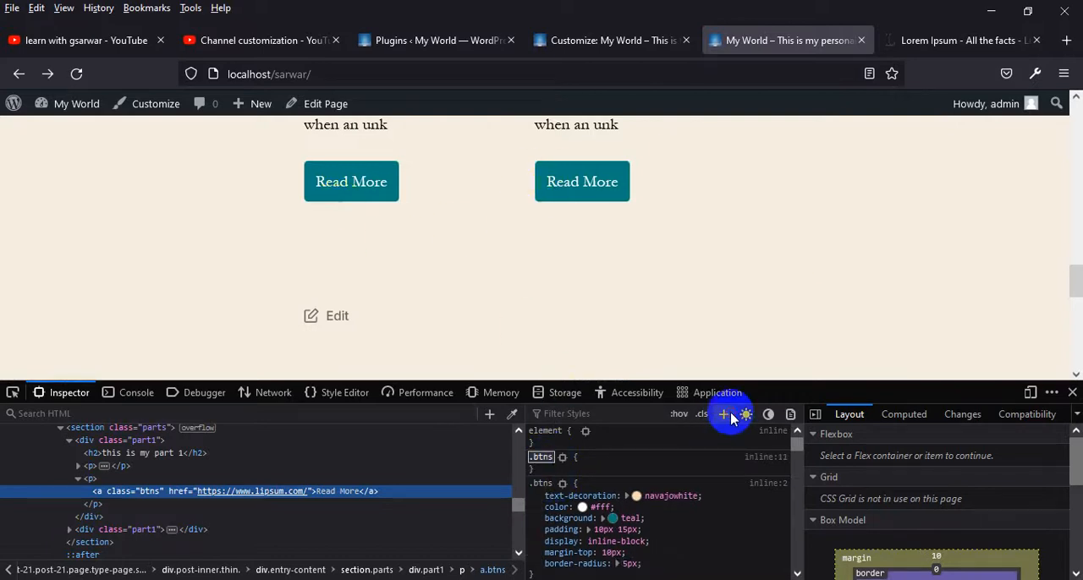
text(:hover)
key(Return)
text(background)
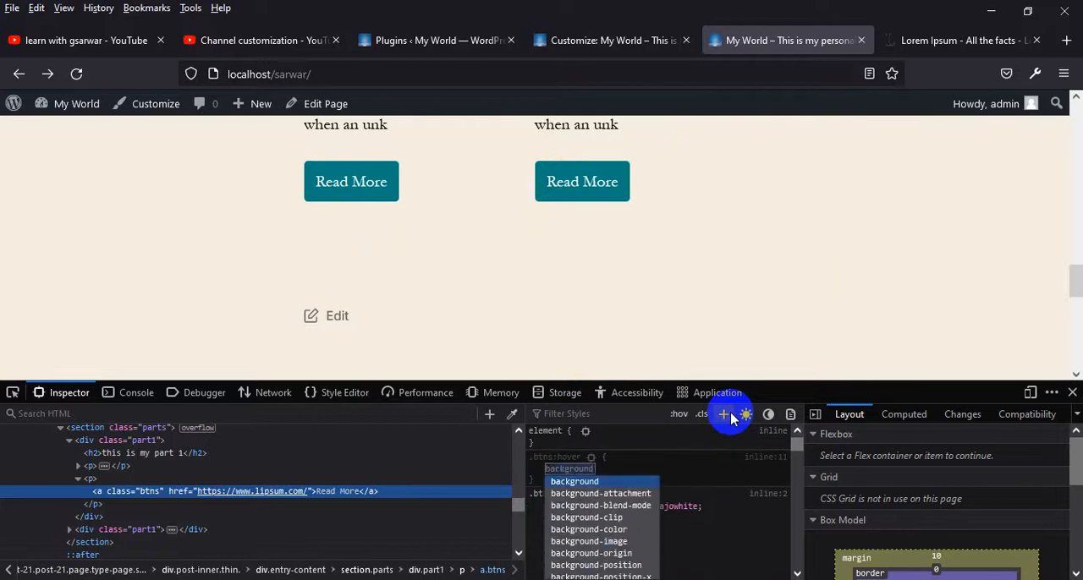
key(Return)
text(black)
key(Return)
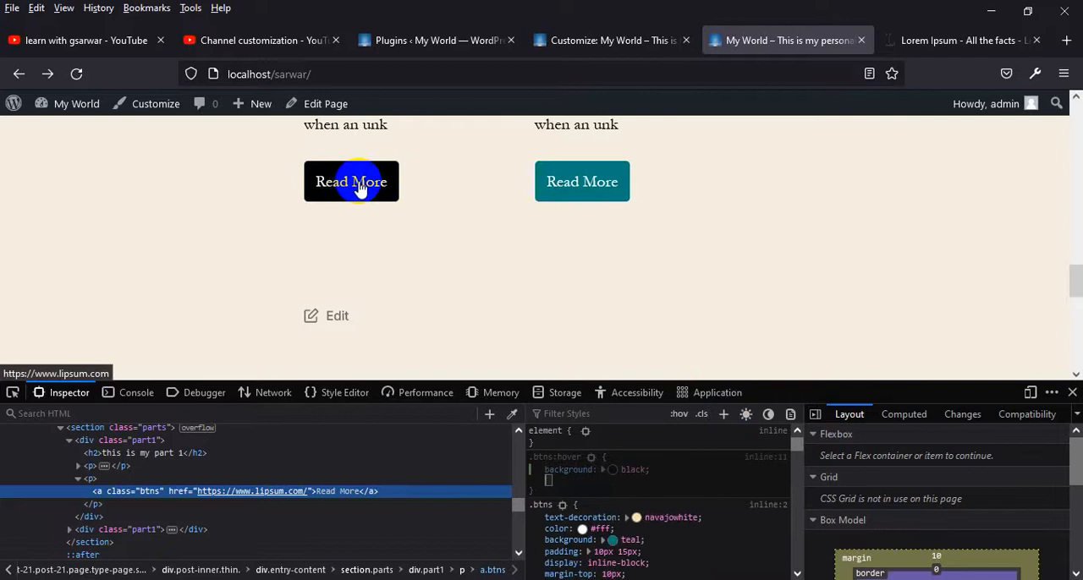
Add a transition of .5s to the ".btns" rule
scroll(690, 525, down, 3)
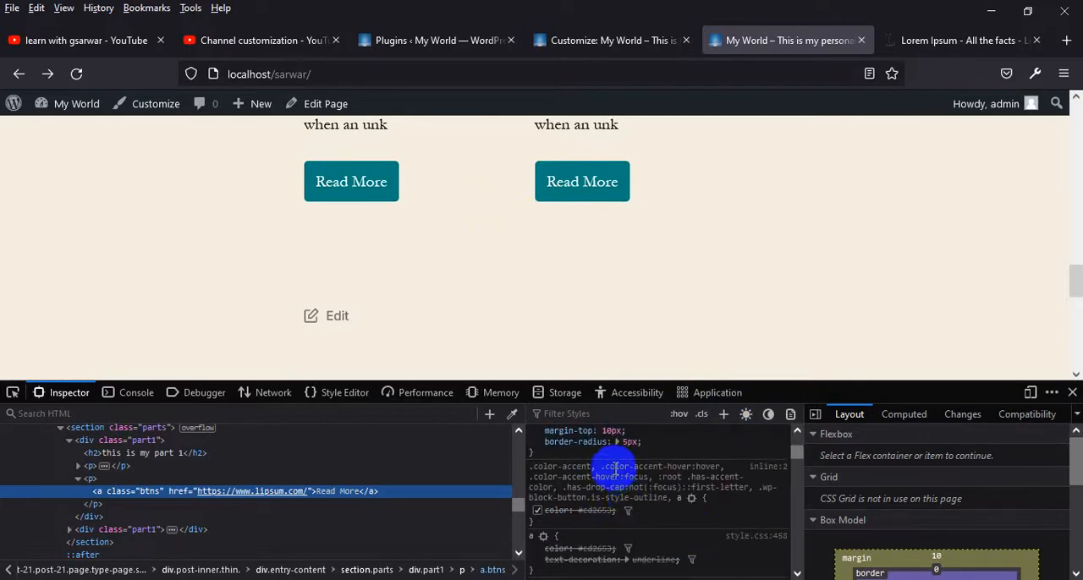
scroll(664, 522, up, 1)
click(664, 521)
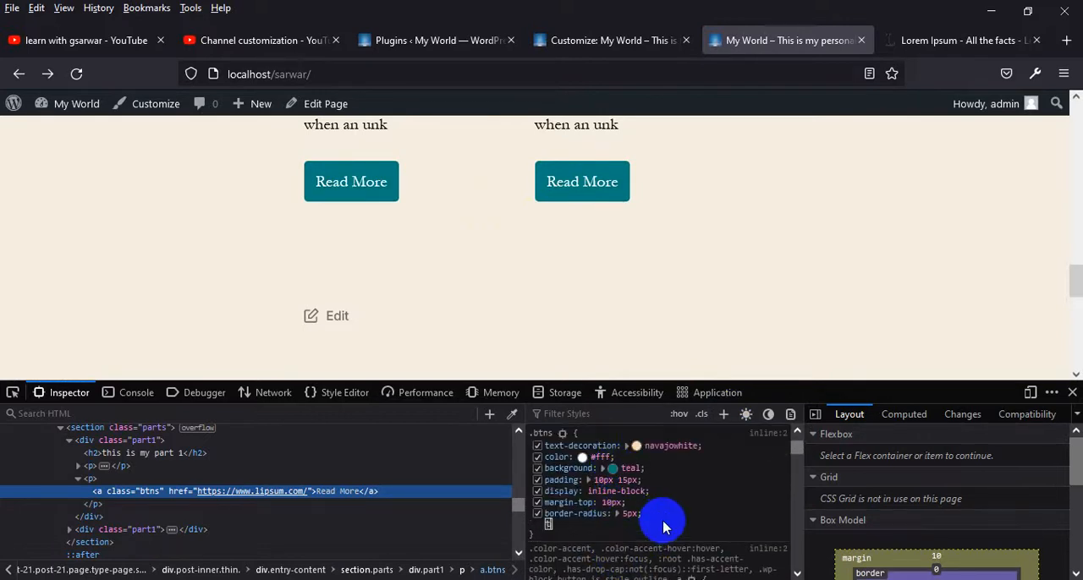
text(transition)
key(Tab)
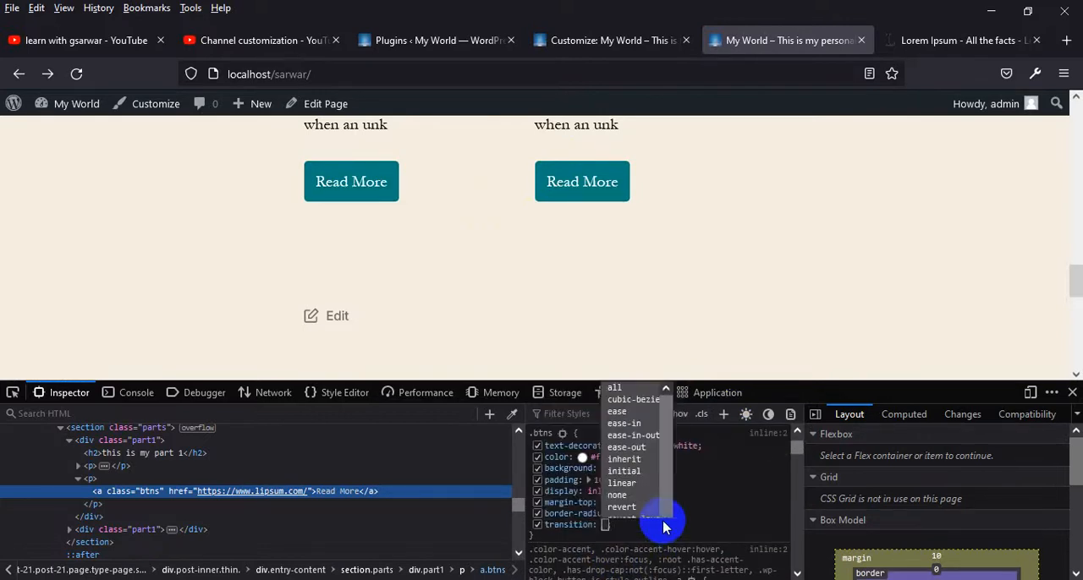
text(.5s)
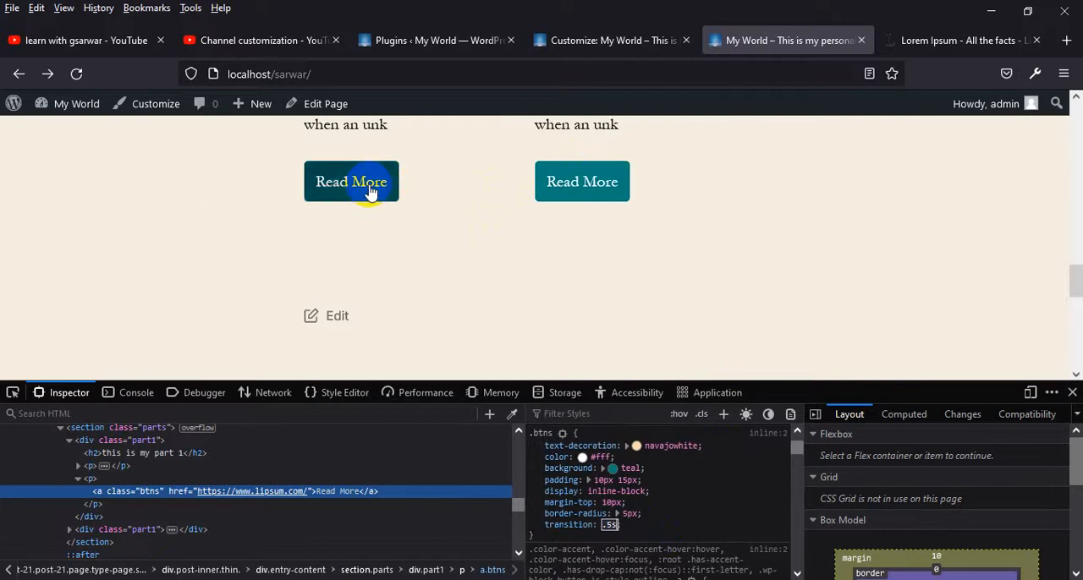
Copy the ".btns" and ".btns:hover" rules from the inline style sheet to the end of the site's Additional CSS and publish
click(767, 433)
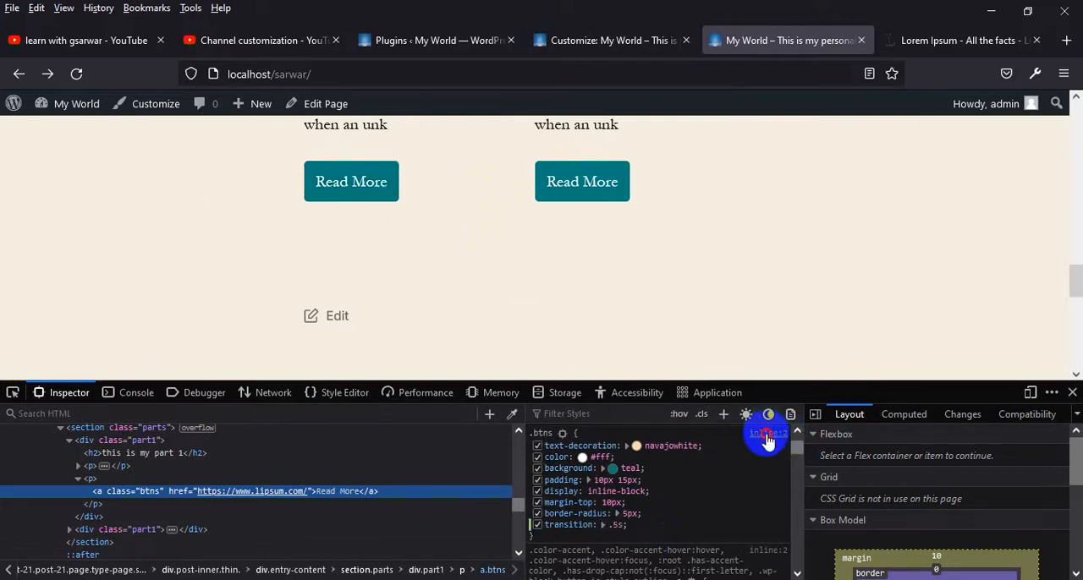
click(767, 440)
click(351, 557)
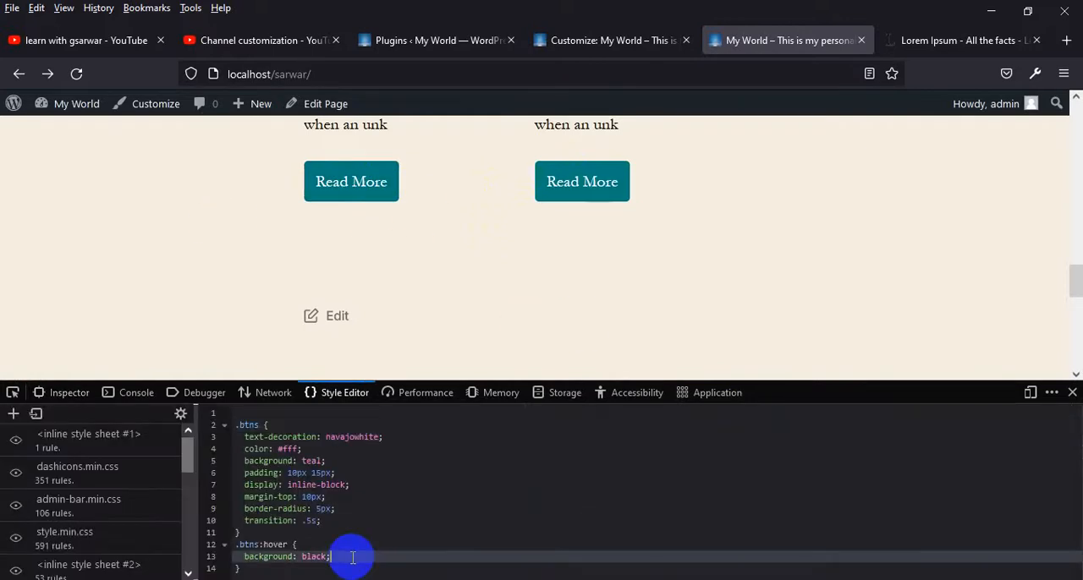
key(ctrl+a)
key(ctrl+c)
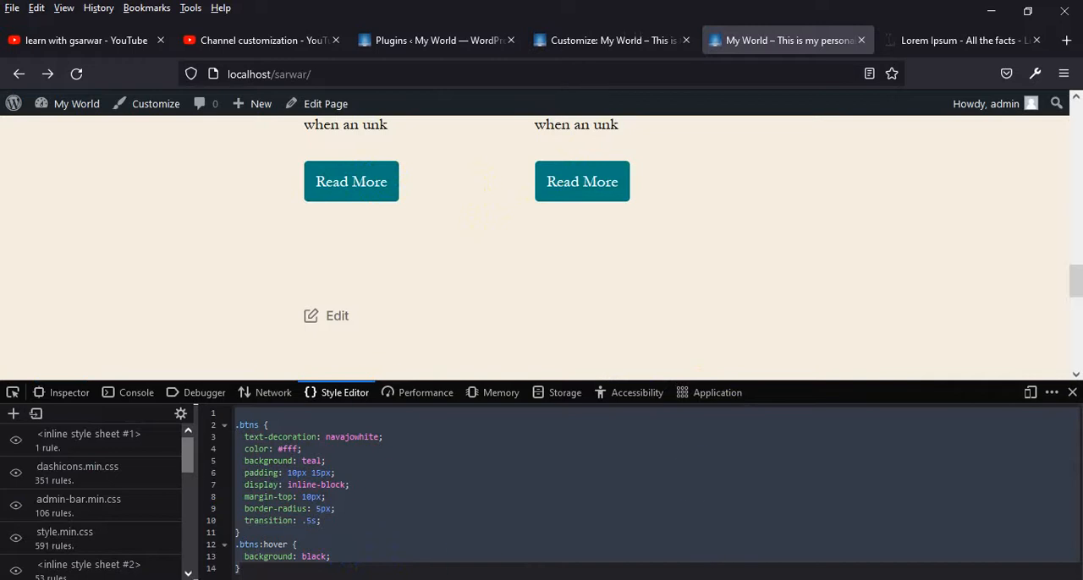
click(604, 37)
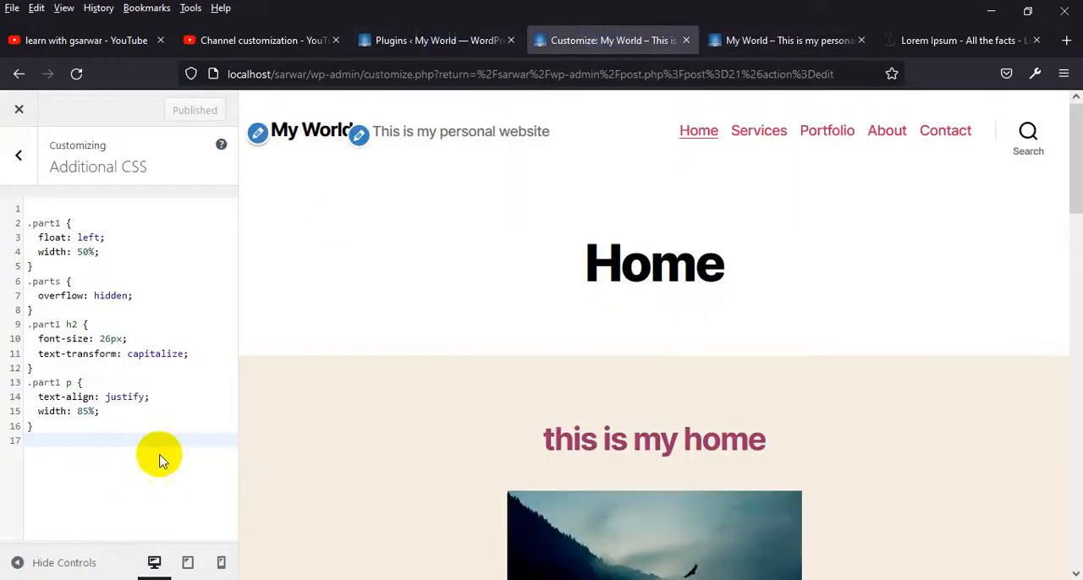
key(ctrl+v)
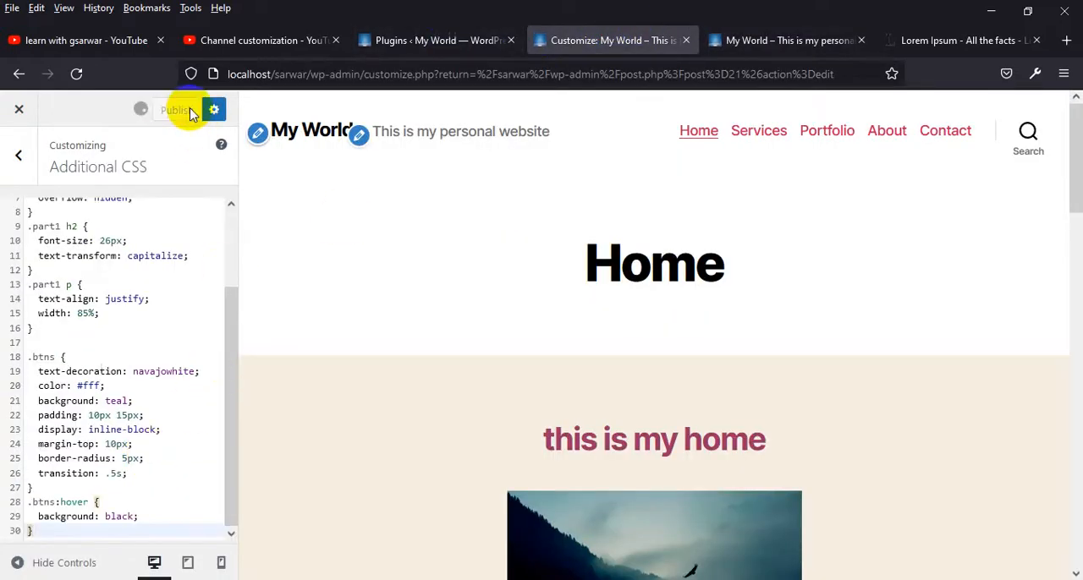
Reload the live page, close the developer tools, and review the "Read More" buttons in the two-column section
click(744, 44)
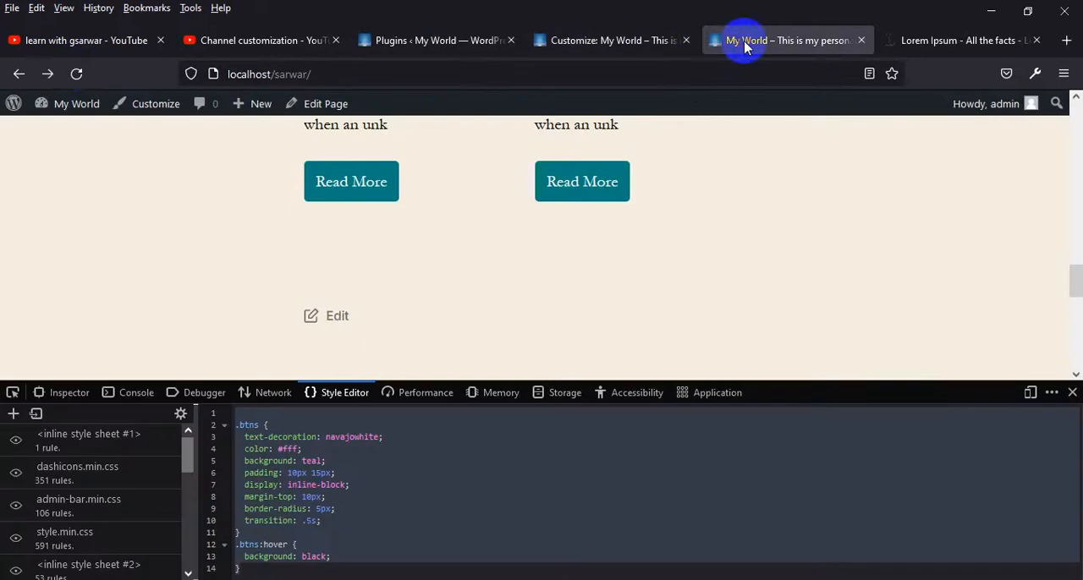
click(78, 74)
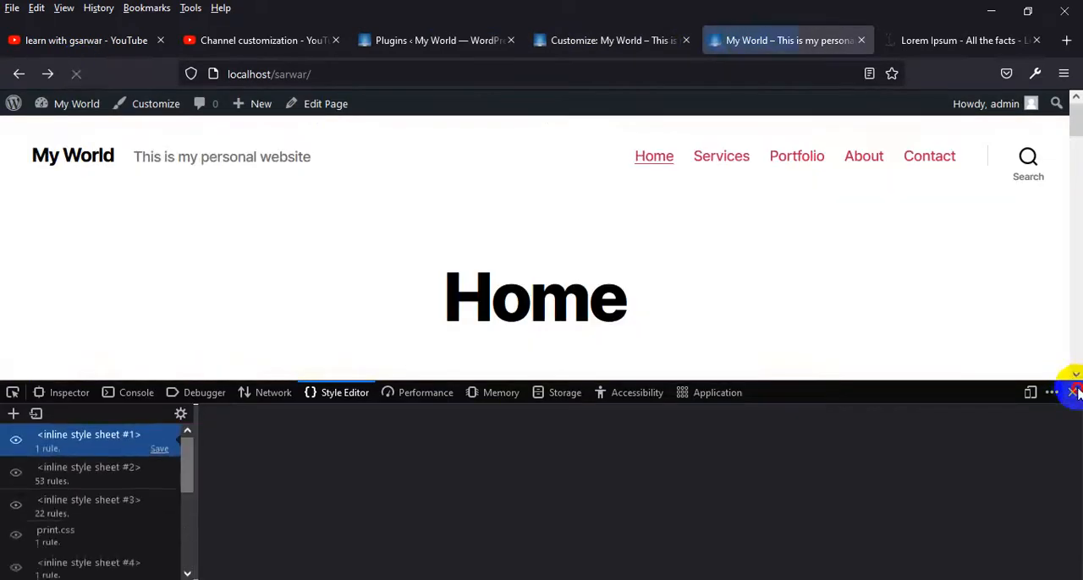
click(1072, 392)
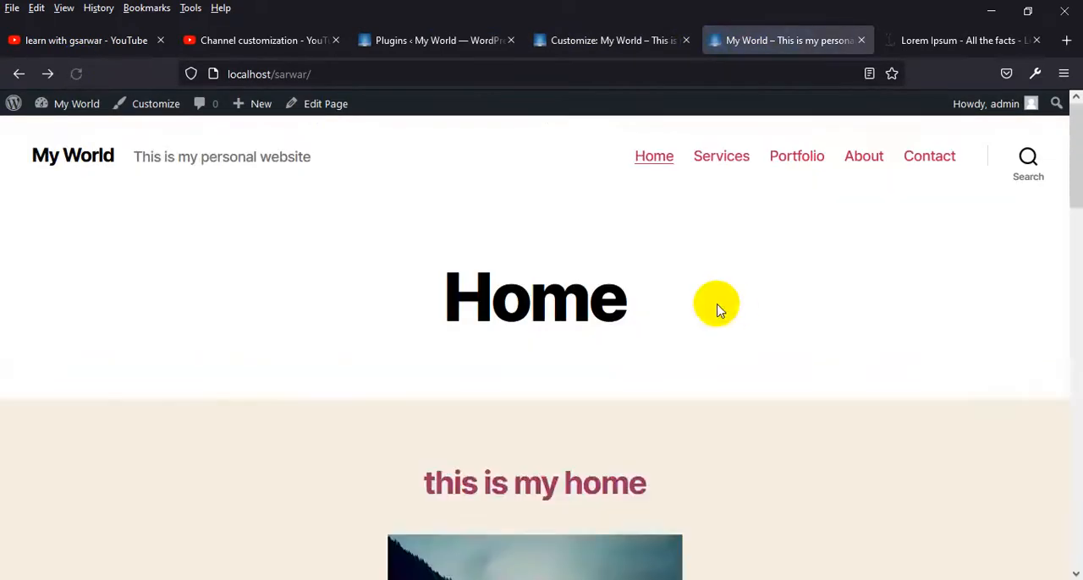
scroll(717, 310, down, 10)
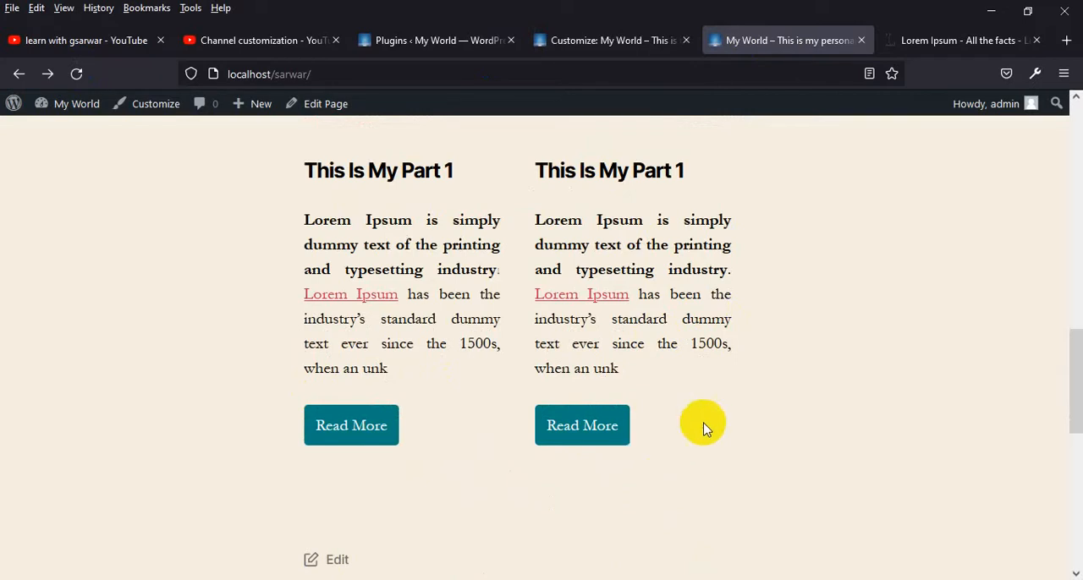
scroll(622, 322, up, 12)
scroll(621, 321, down, 13)
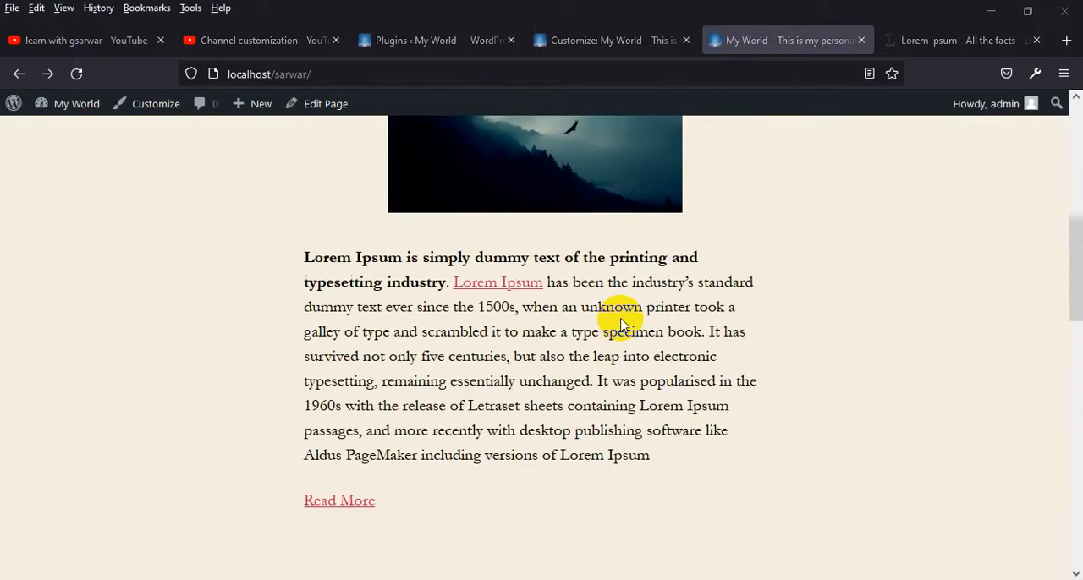
Close the Customizer to return to the Home page editor and switch the content to the visual view
click(417, 36)
click(622, 40)
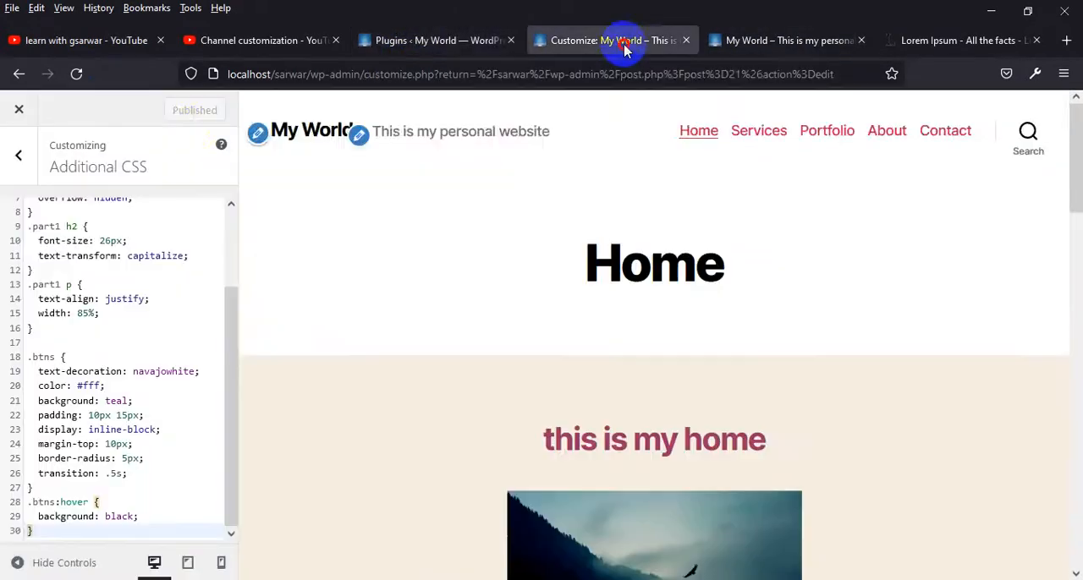
scroll(483, 358, down, 3)
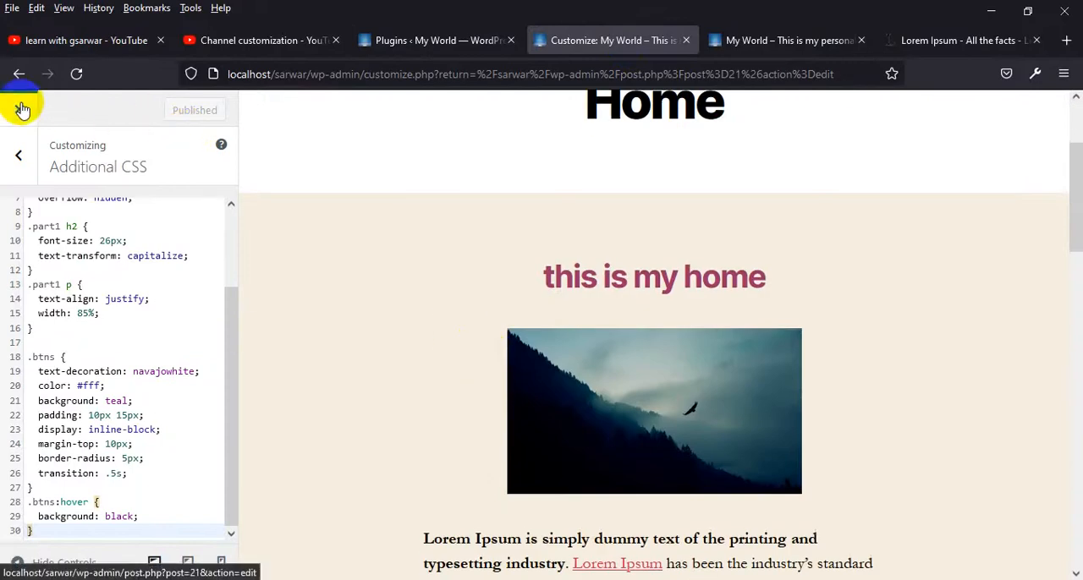
scroll(483, 326, down, 8)
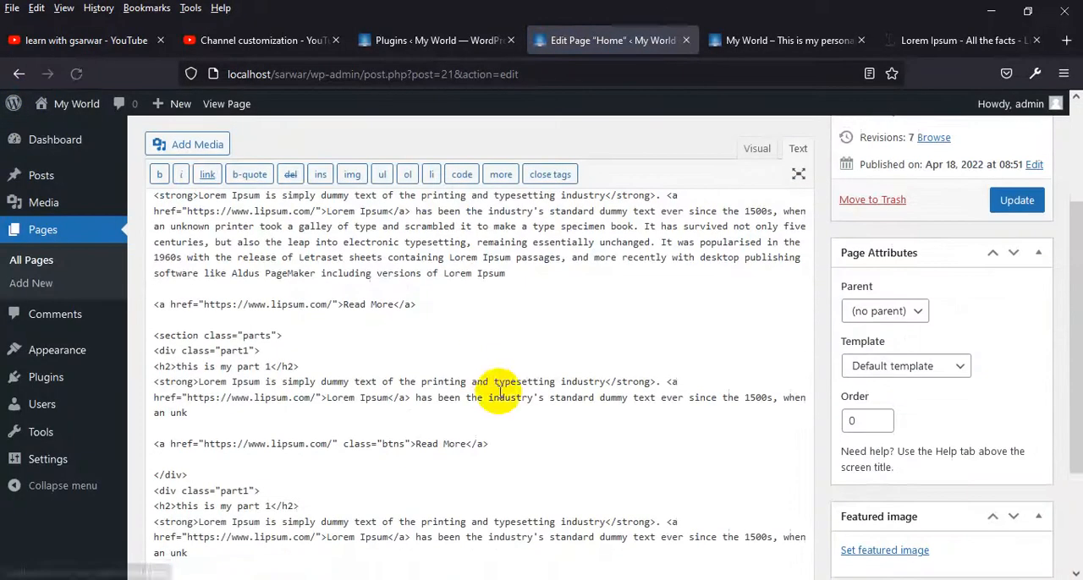
scroll(375, 448, up, 8)
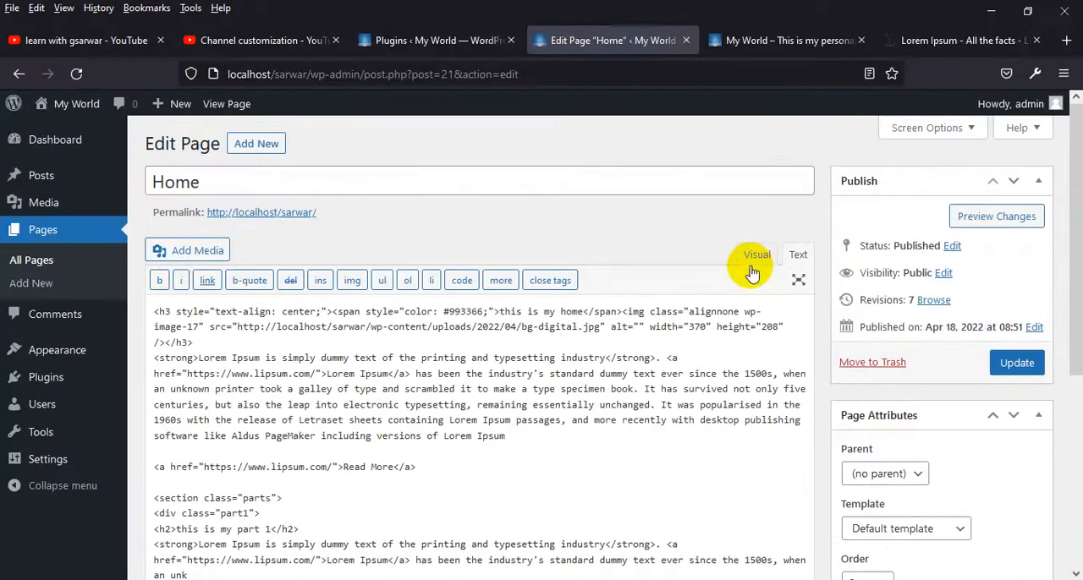
click(756, 255)
scroll(527, 499, down, 10)
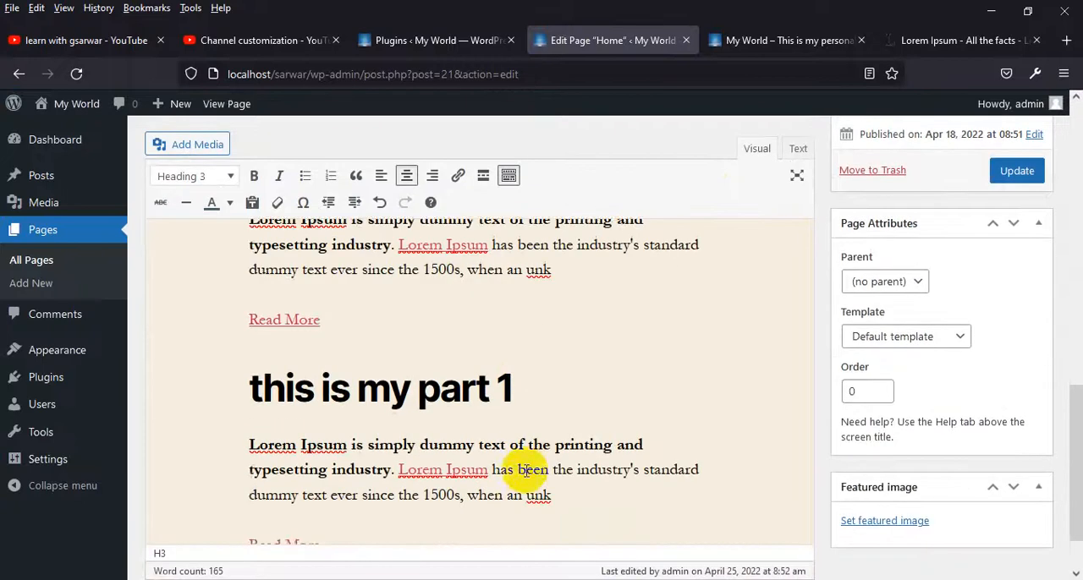
Compare the content with the live page and add an empty paragraph below the last "Read More" link
click(766, 39)
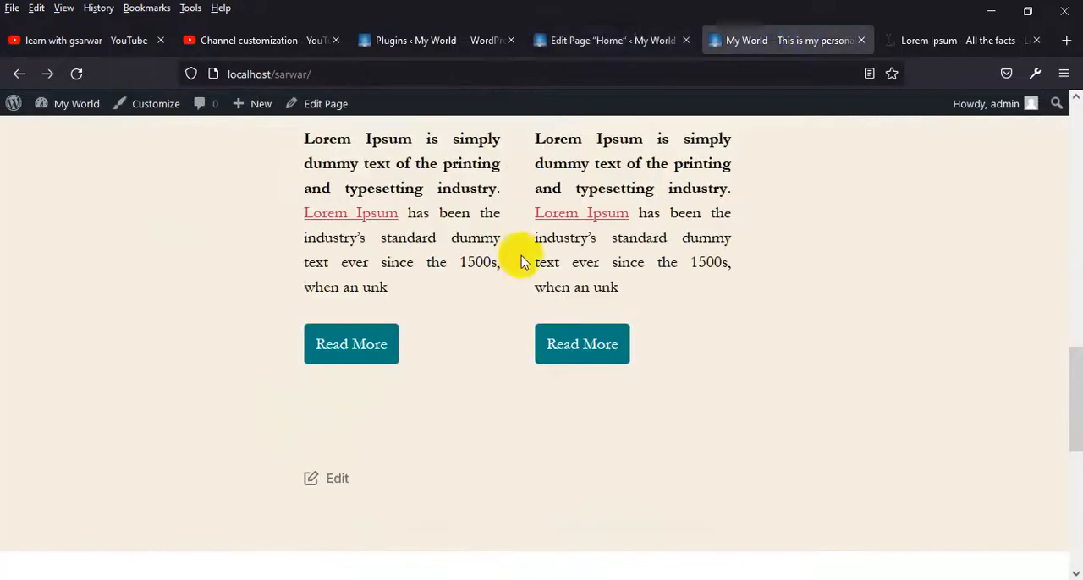
click(616, 39)
double_click(509, 336)
scroll(524, 366, down, 1)
click(362, 460)
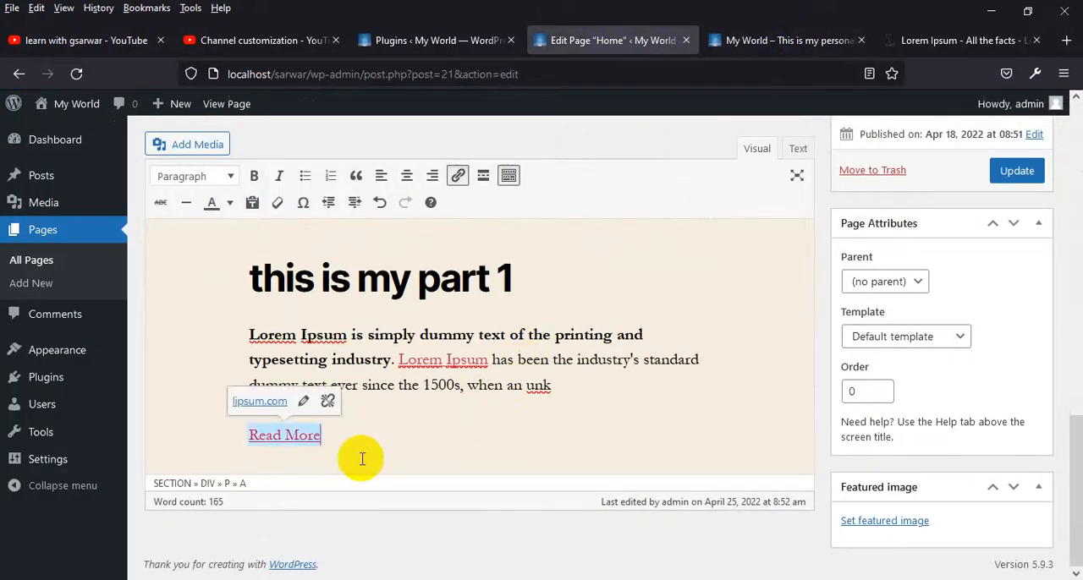
key(Return)
scroll(362, 451, down, 1)
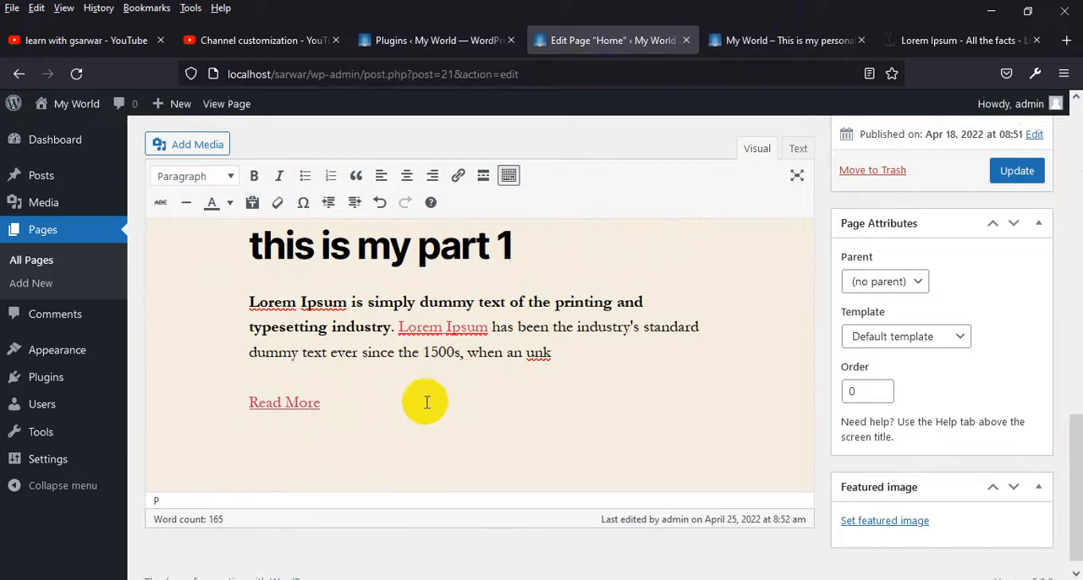
key(ctrl+v)
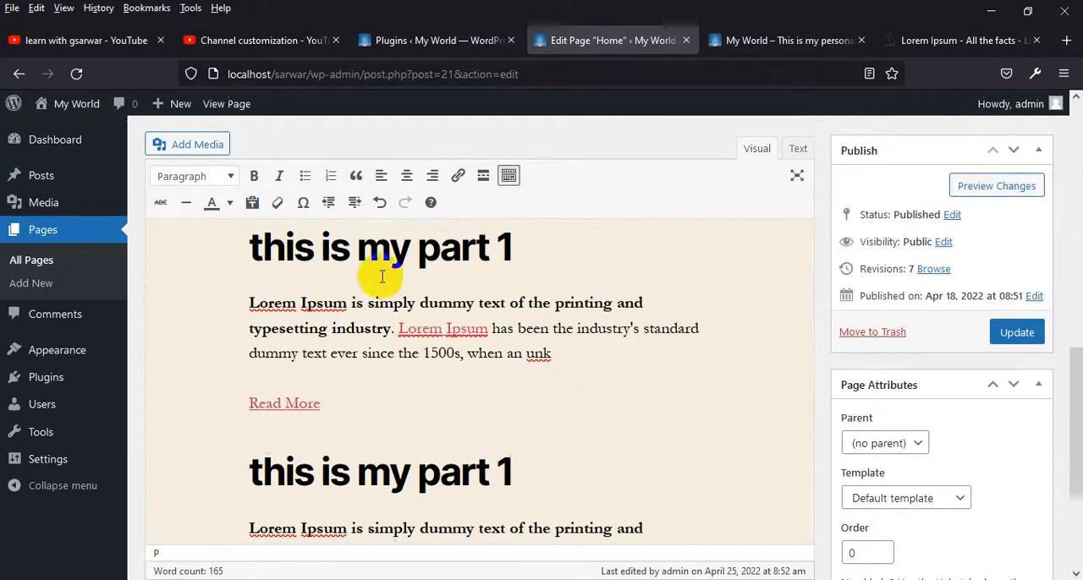
Leave the Home page editor without saving and open the Services page for editing
click(38, 260)
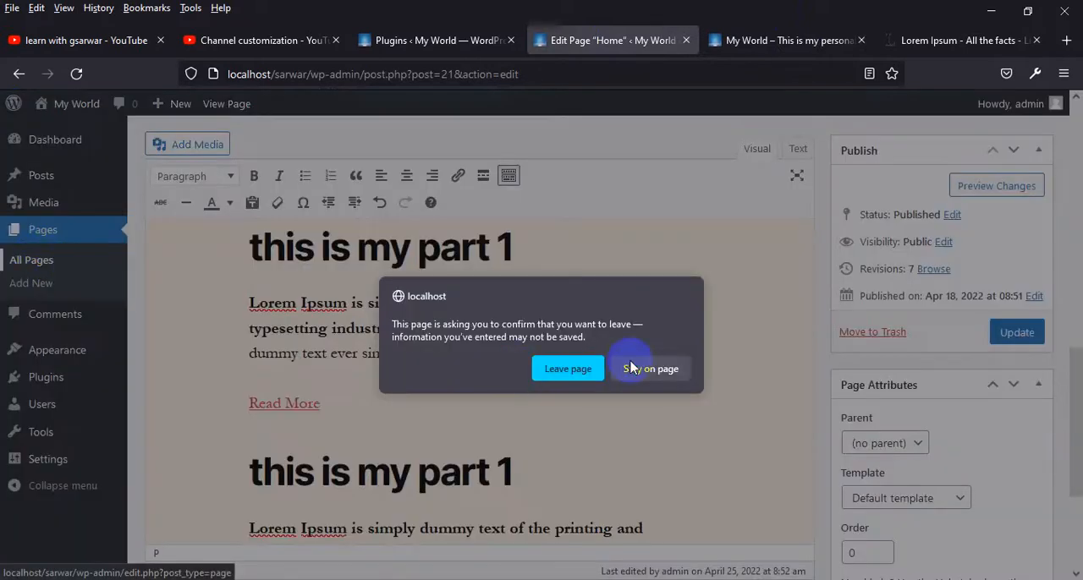
click(601, 372)
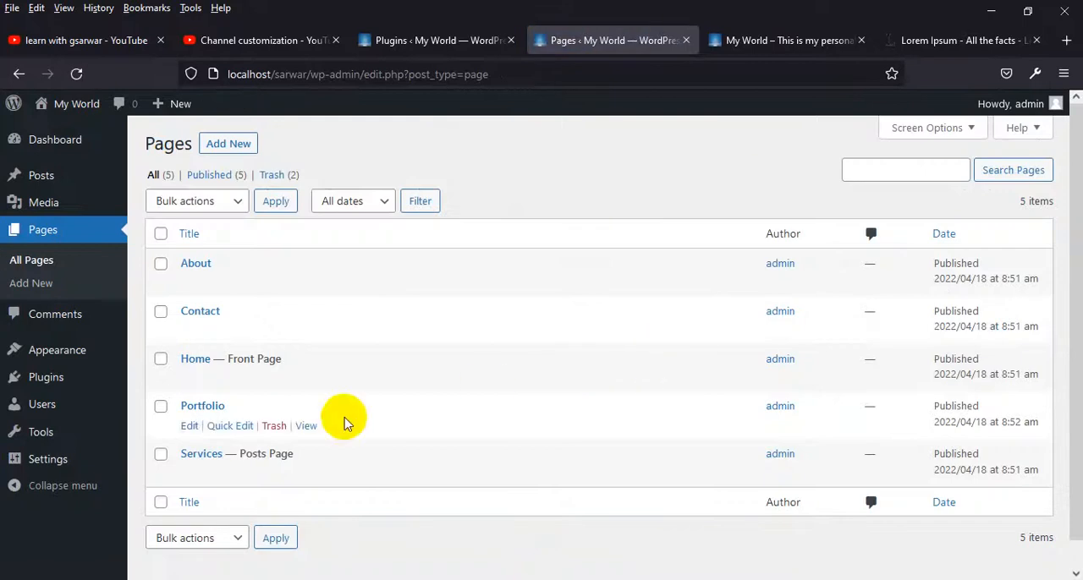
click(188, 474)
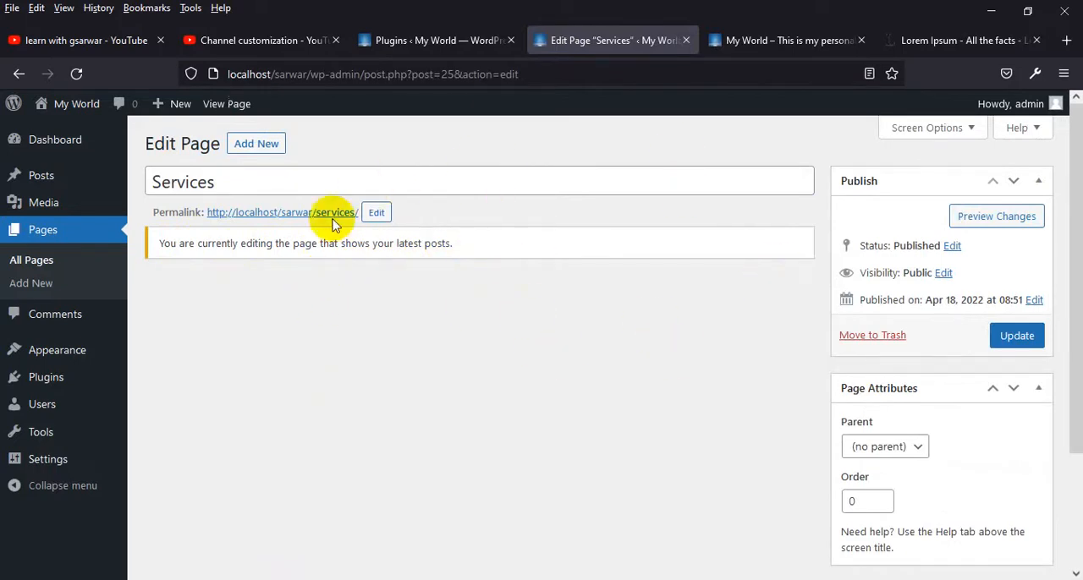
In the Reading settings, reset the Posts page from Services to "— Select —" and save the changes
mouse_move(48, 456)
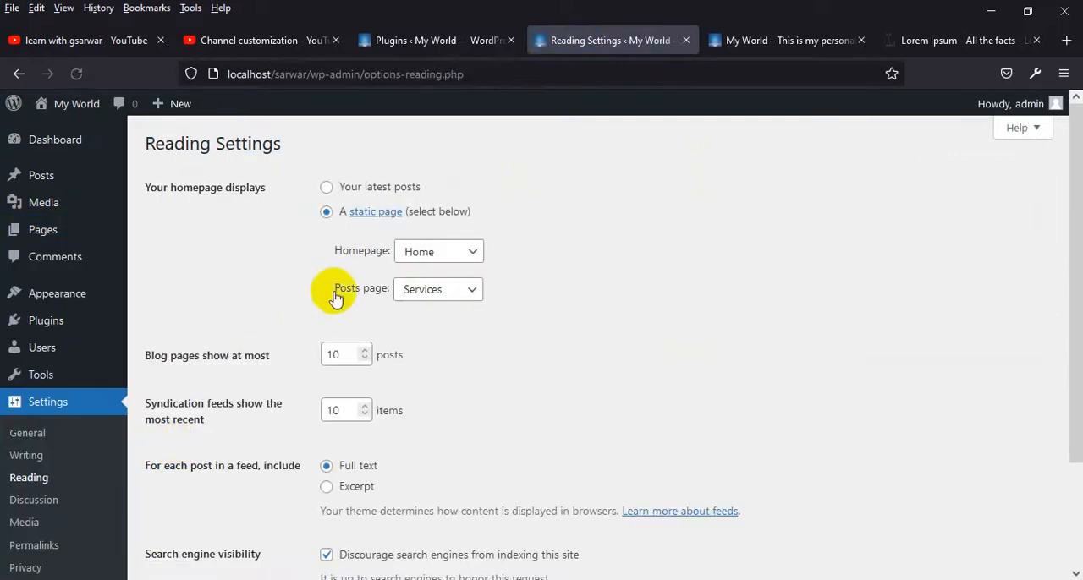
click(433, 287)
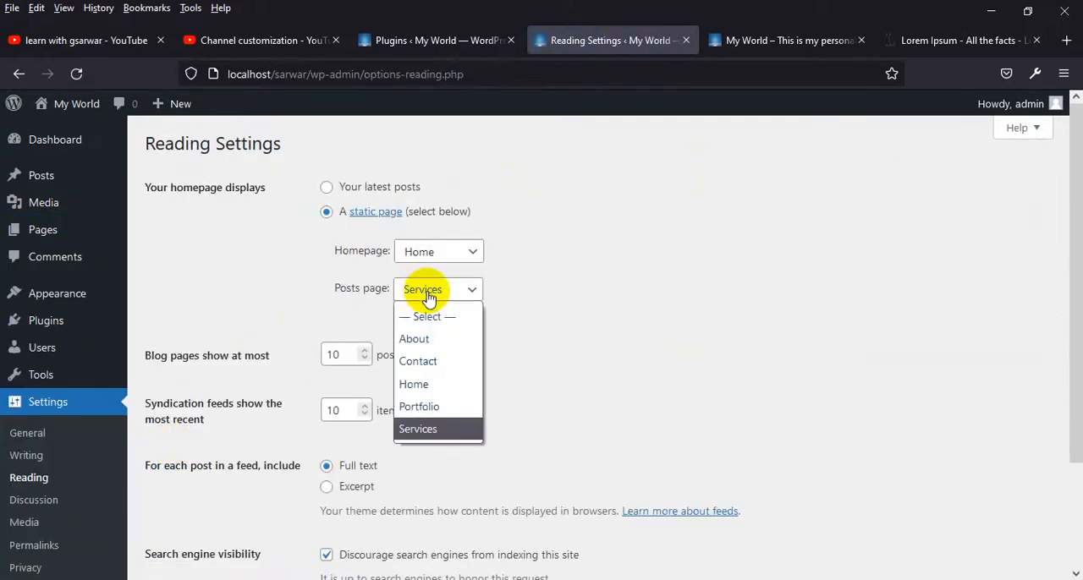
click(414, 315)
scroll(326, 453, down, 2)
click(169, 508)
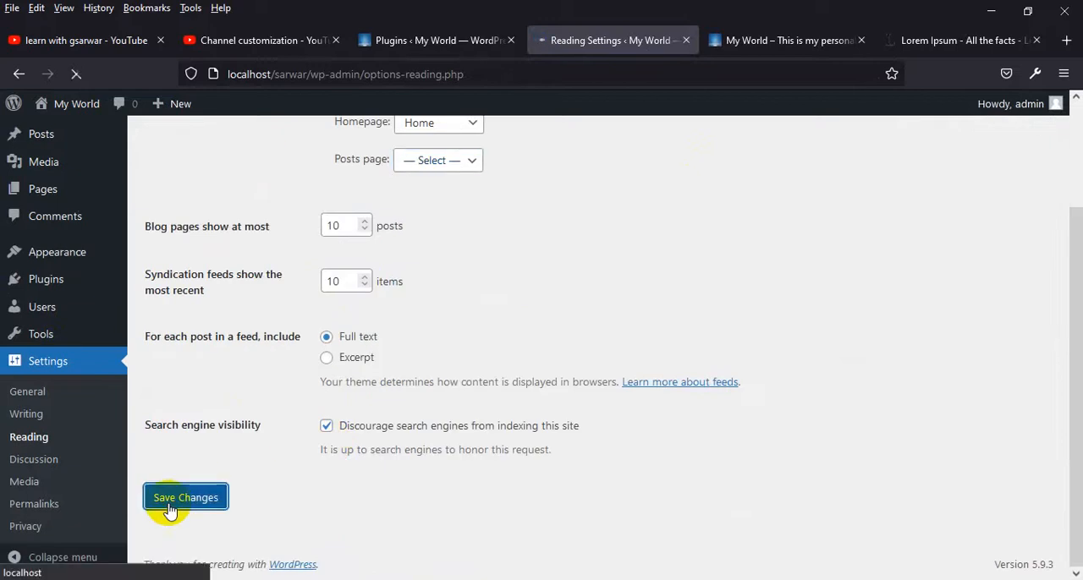
Open the Services page for editing from the list of pages and go to its content area
mouse_move(49, 235)
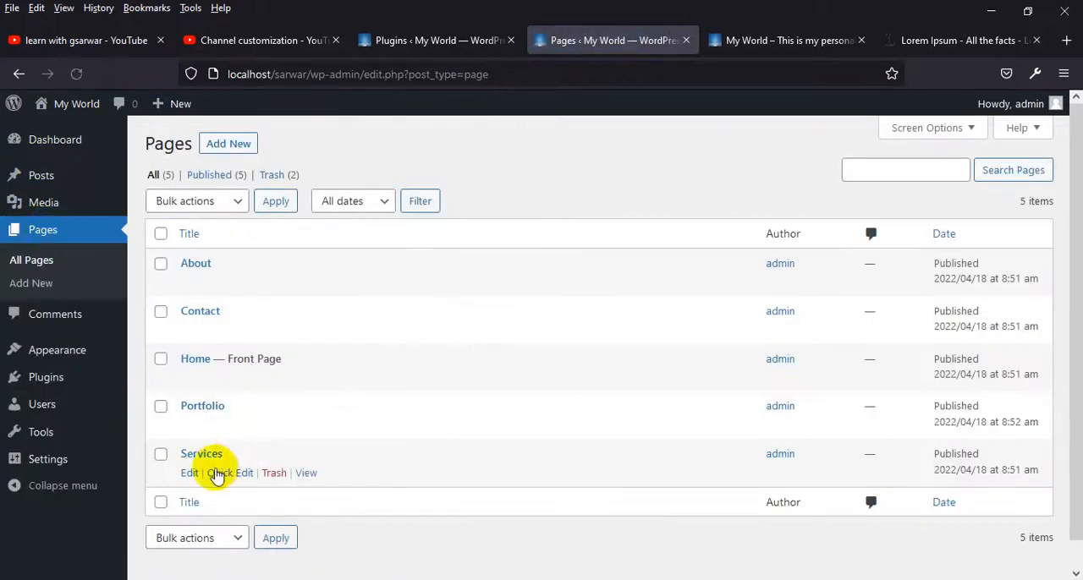
click(192, 474)
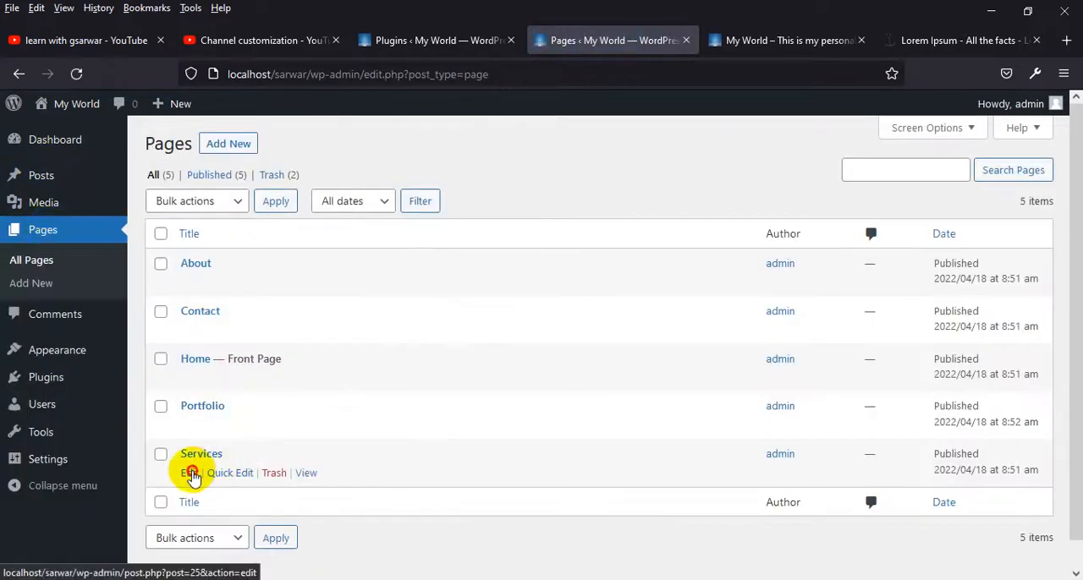
scroll(522, 357, down, 1)
click(444, 366)
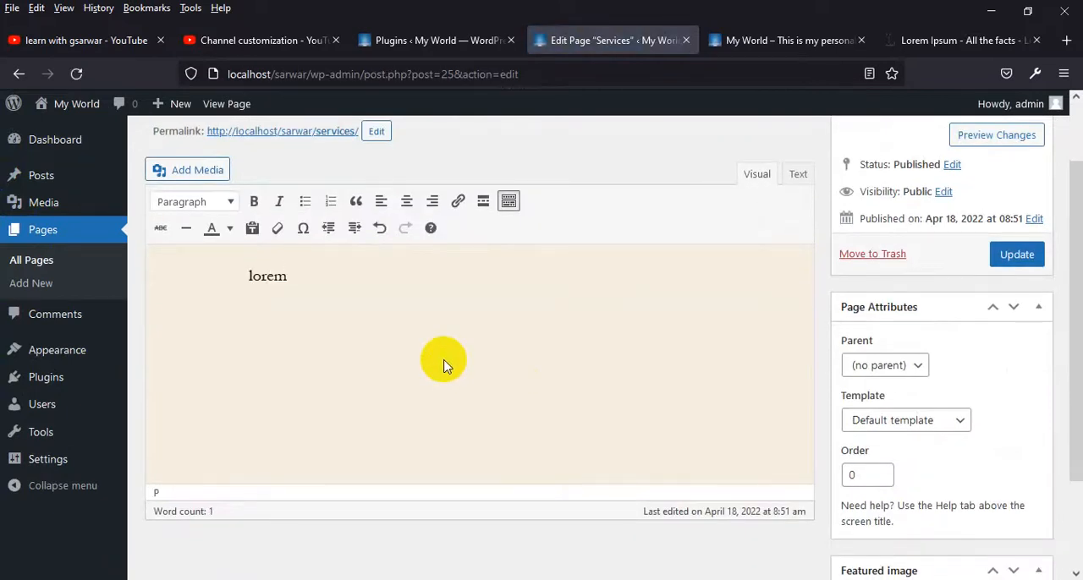
Try to replace the word "lorem" in the Services content with the clipboard text, and undo the paste
click(960, 43)
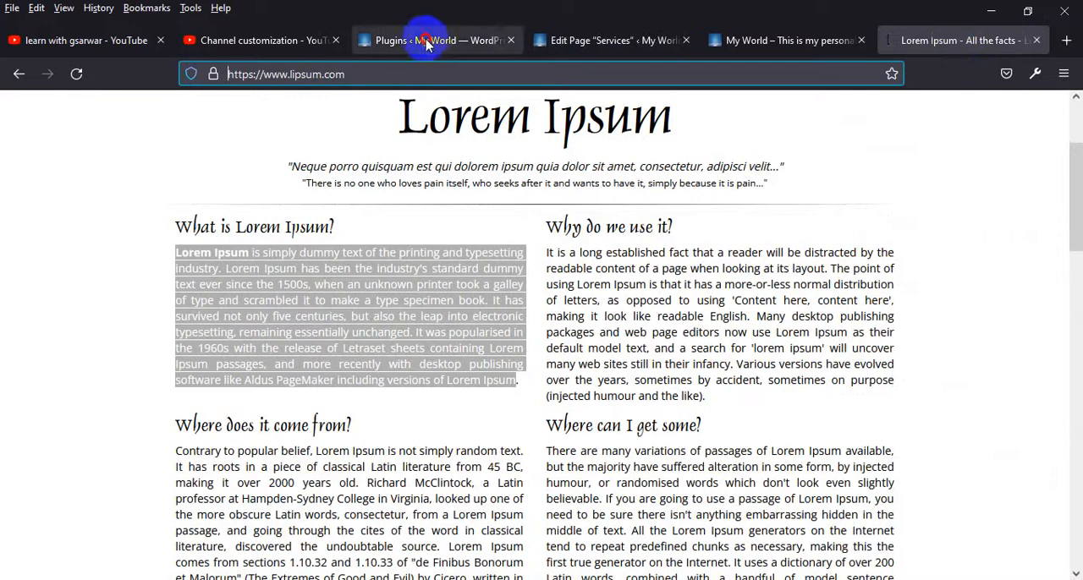
click(474, 40)
click(609, 40)
drag(308, 278, 188, 276)
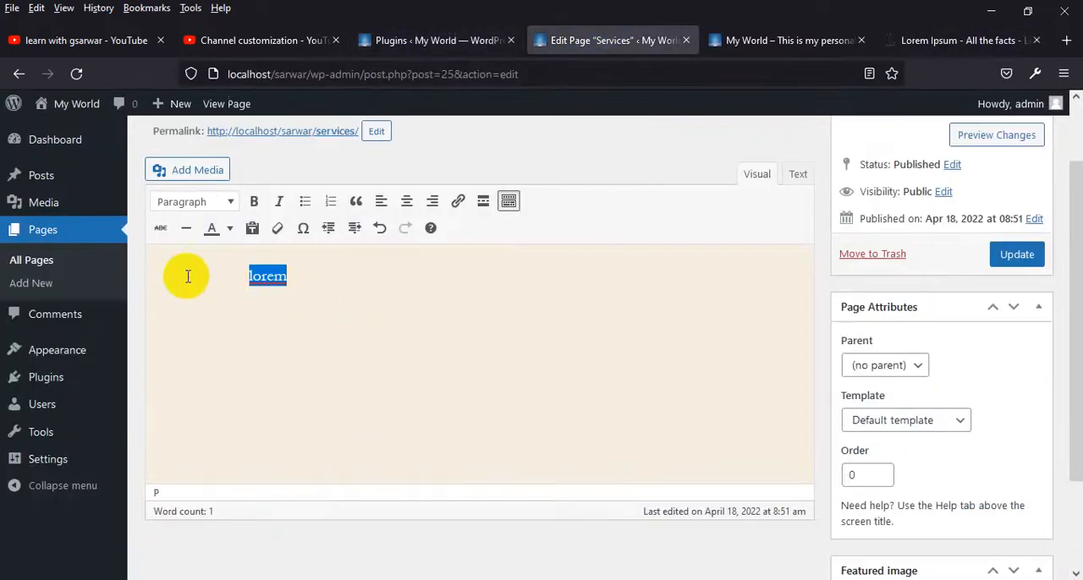
key(ctrl+v)
key(ctrl+z)
Copy the Lorem Ipsum sections from lipsum.com, paste them over "lorem" in the Services content, and update the page
click(948, 39)
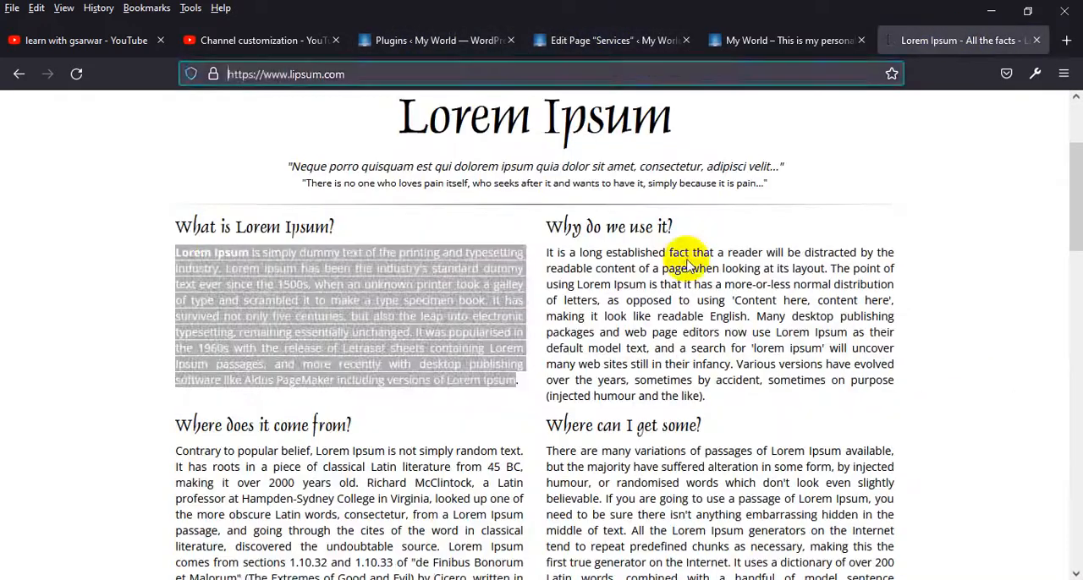
click(500, 380)
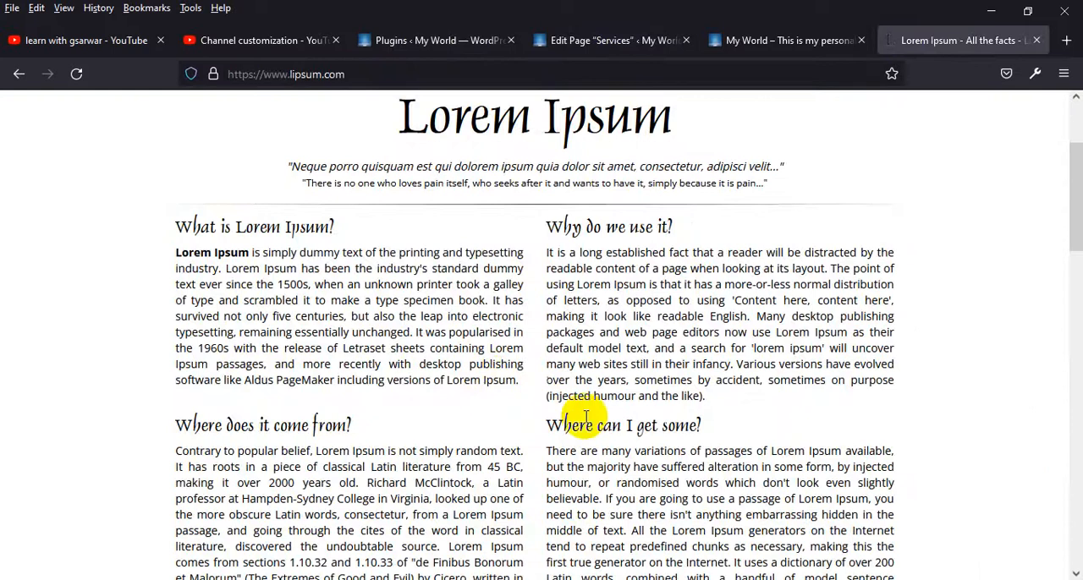
scroll(585, 416, down, 3)
drag(926, 374, 708, 423)
click(442, 40)
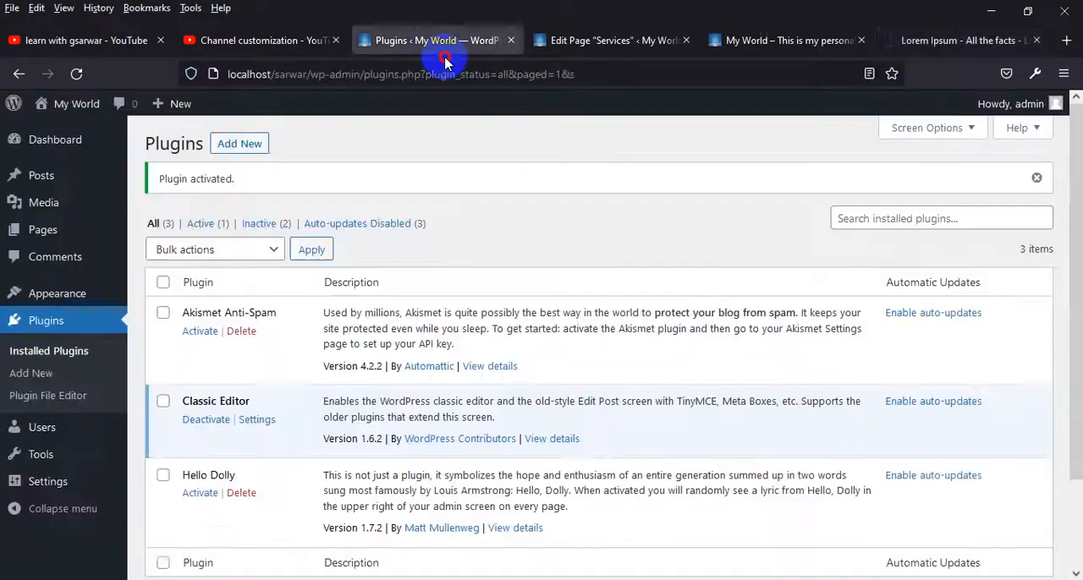
key(ctrl+Tab)
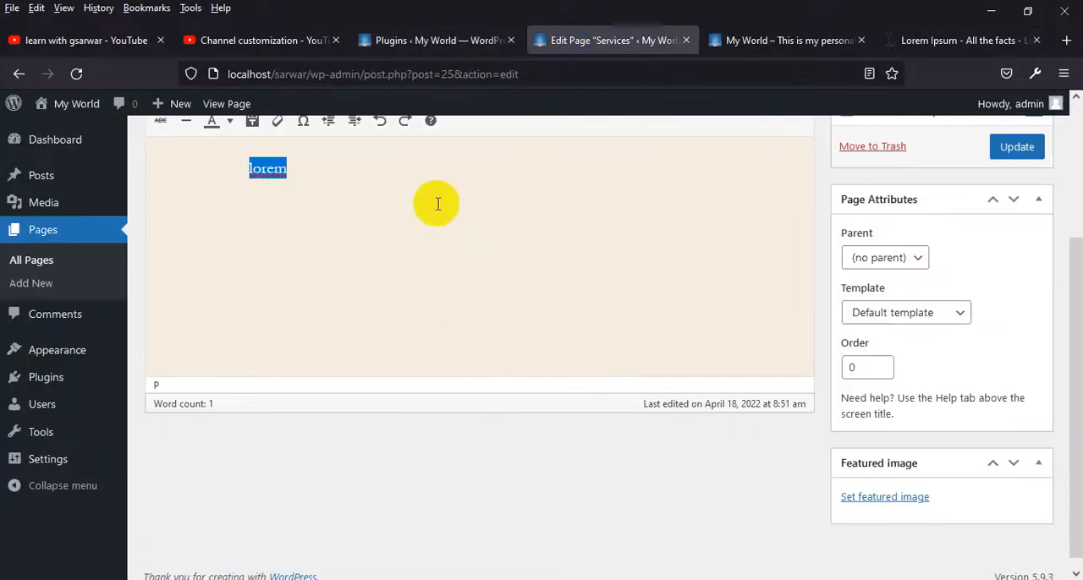
key(ctrl+v)
scroll(539, 352, up, 6)
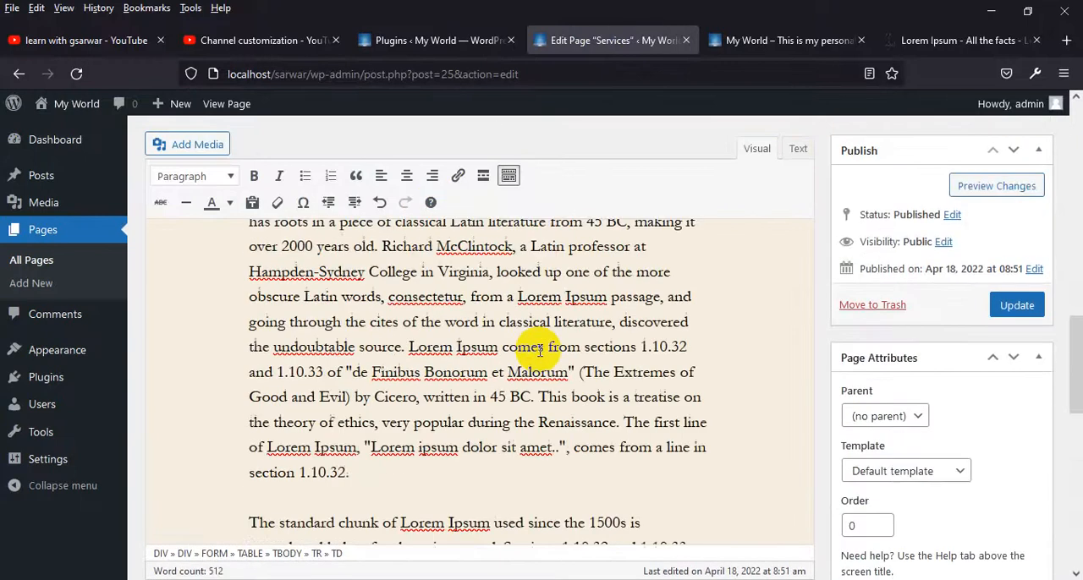
scroll(539, 349, down, 8)
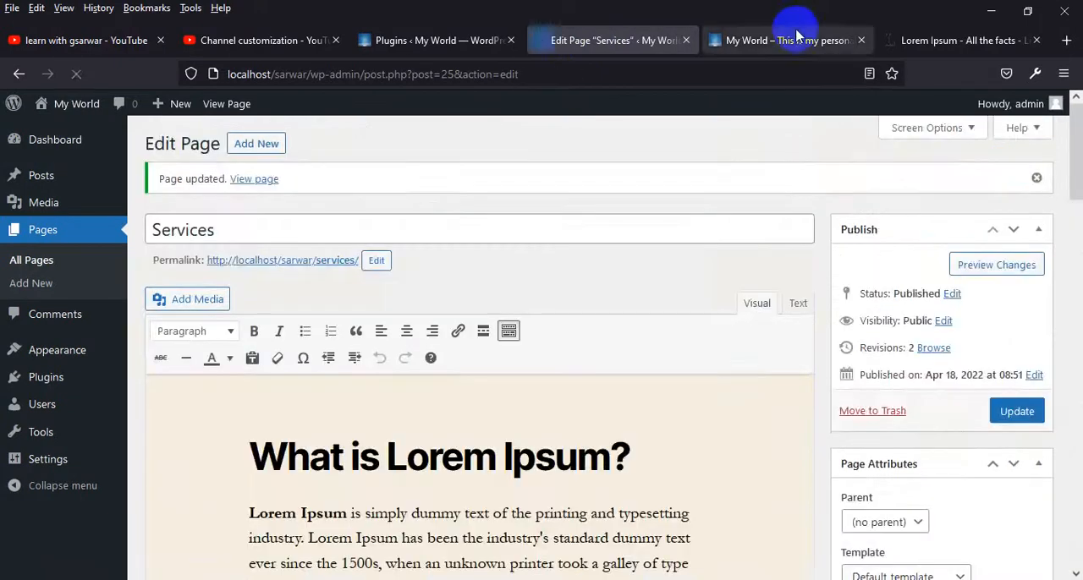
Reload the live site, open its Services page, and examine the pasted text and the option form at the end
click(787, 40)
scroll(616, 309, up, 10)
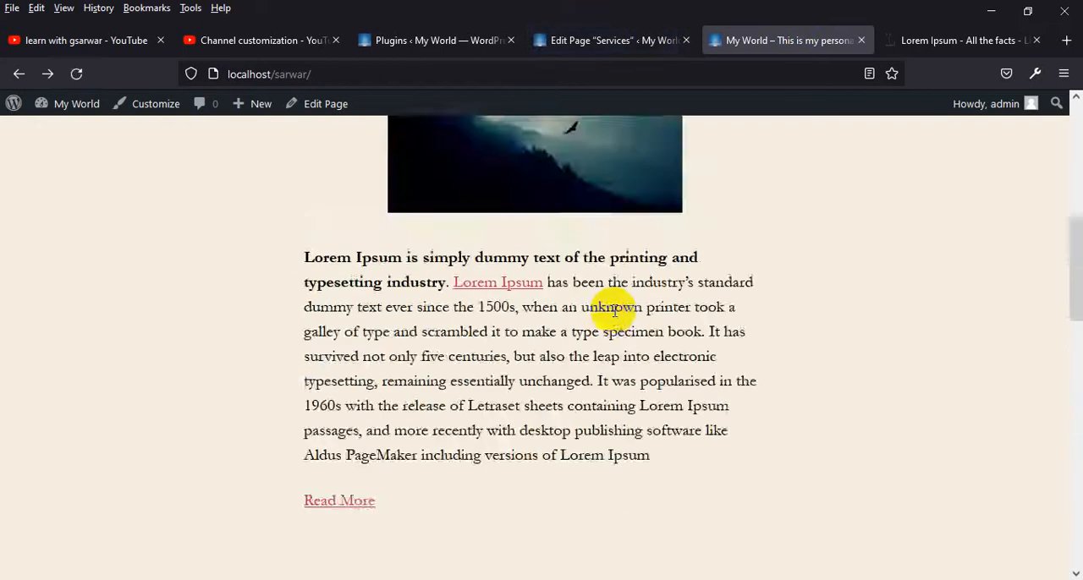
click(76, 73)
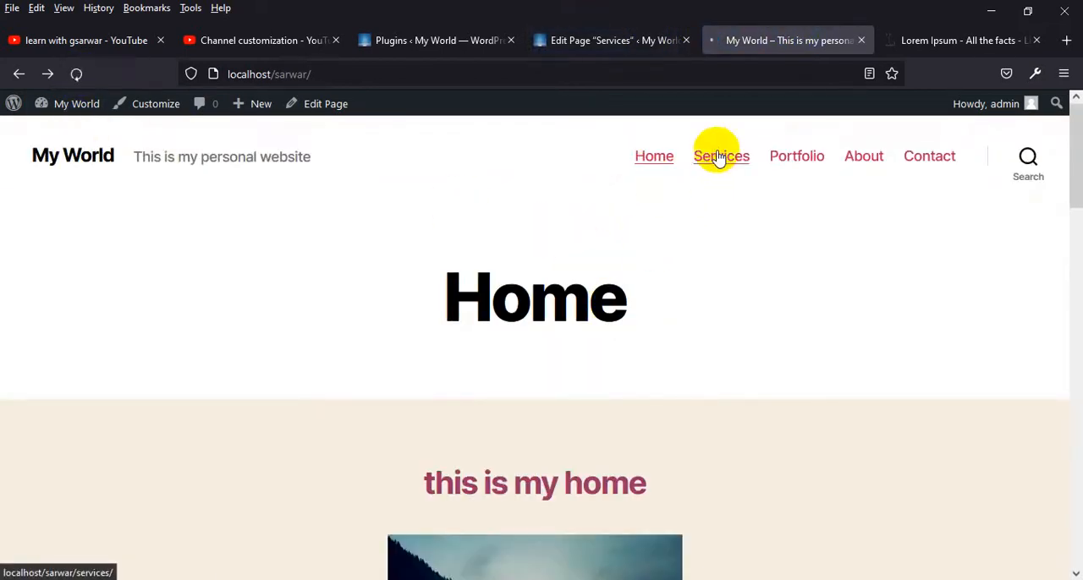
click(717, 159)
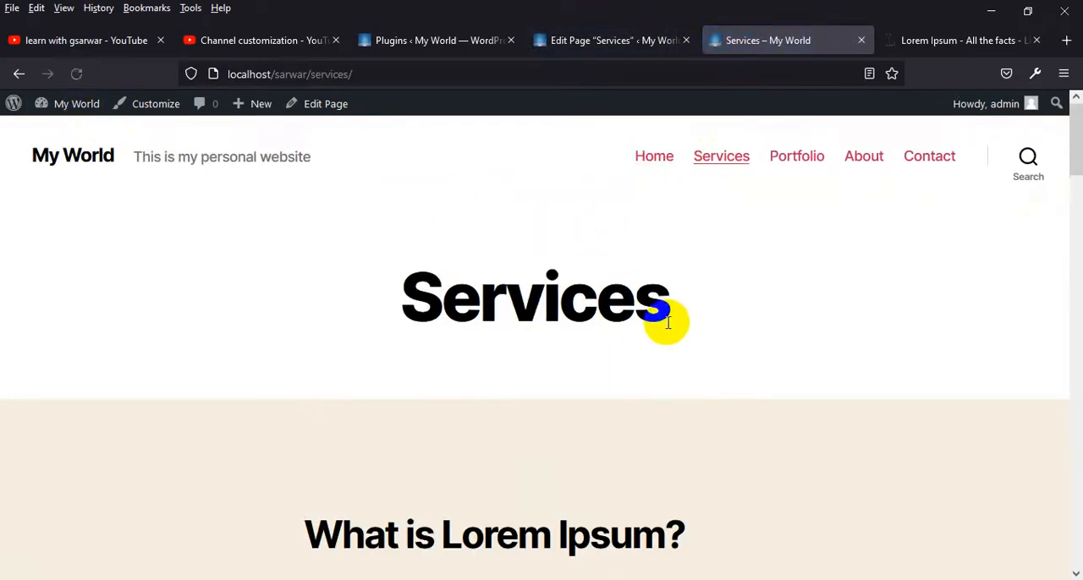
scroll(668, 319, down, 6)
scroll(603, 369, down, 20)
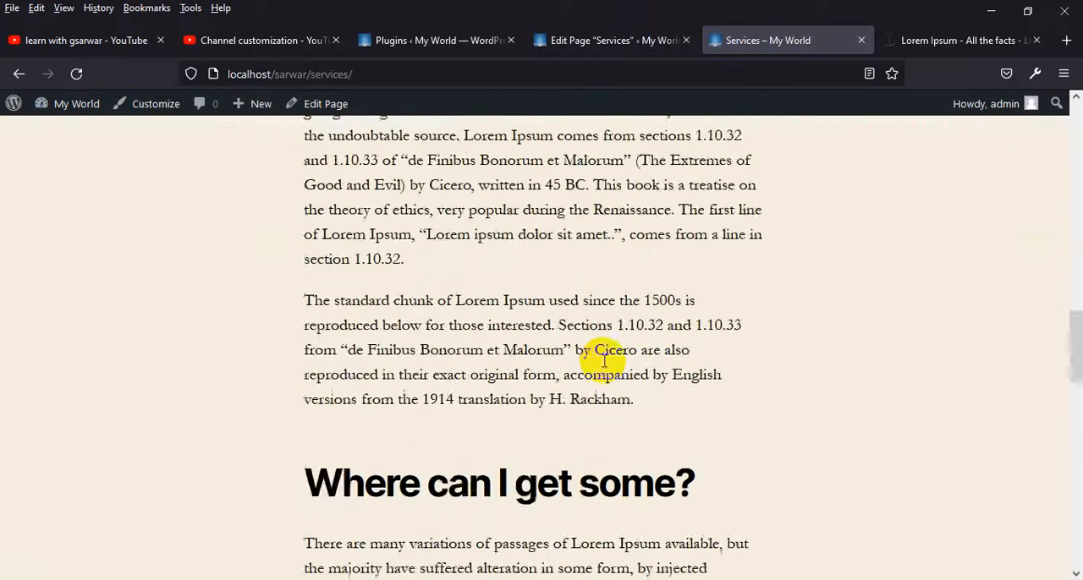
scroll(602, 367, down, 3)
scroll(602, 367, up, 20)
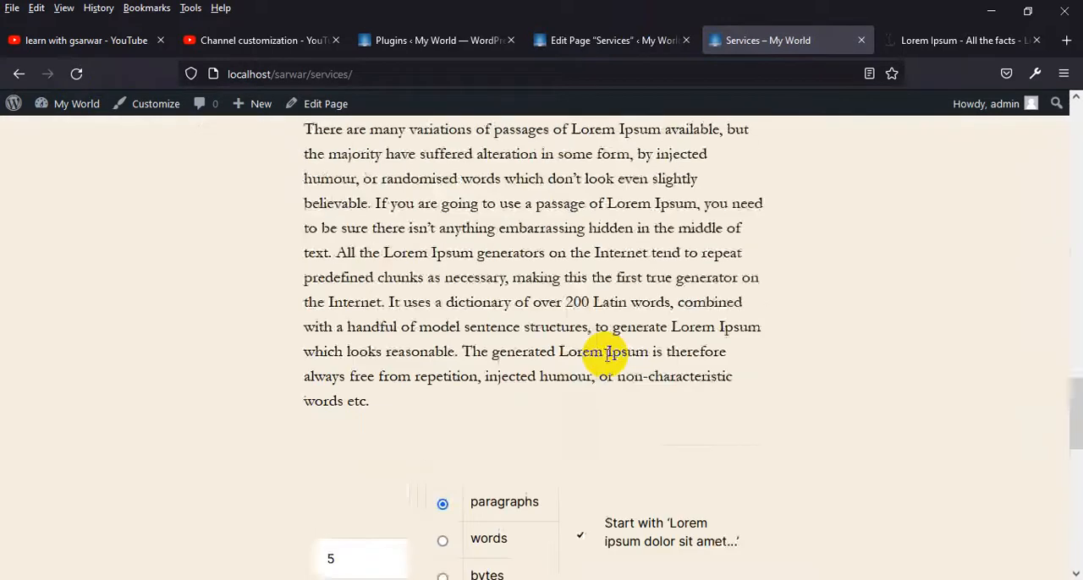
scroll(606, 367, down, 15)
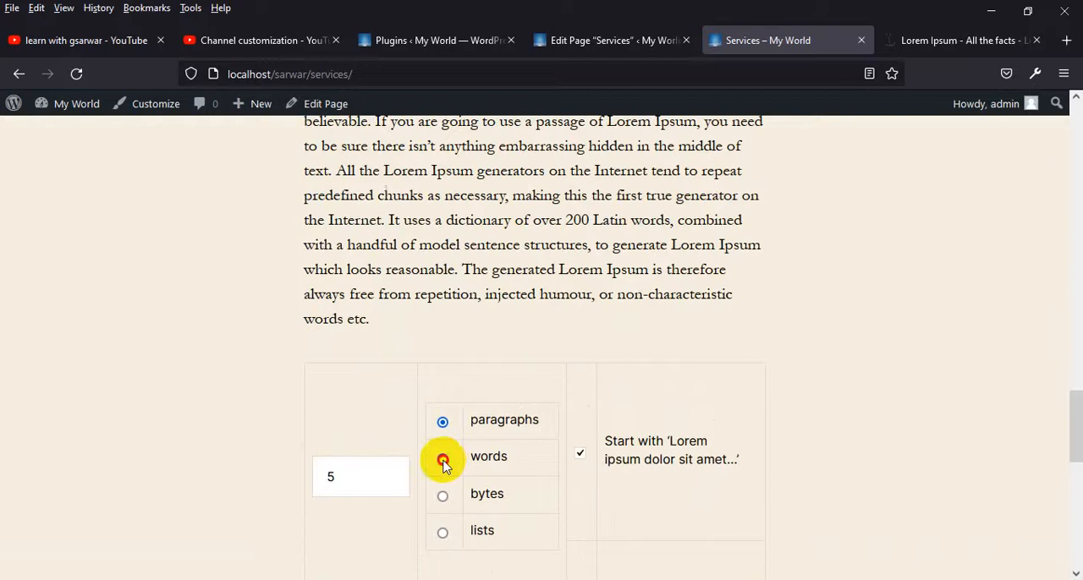
click(442, 534)
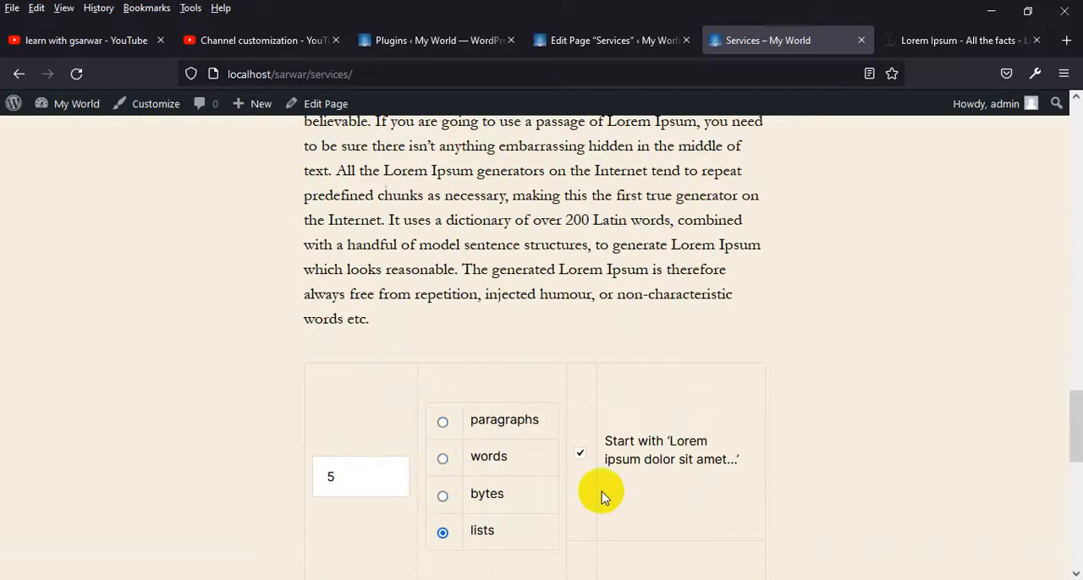
scroll(851, 394, up, 17)
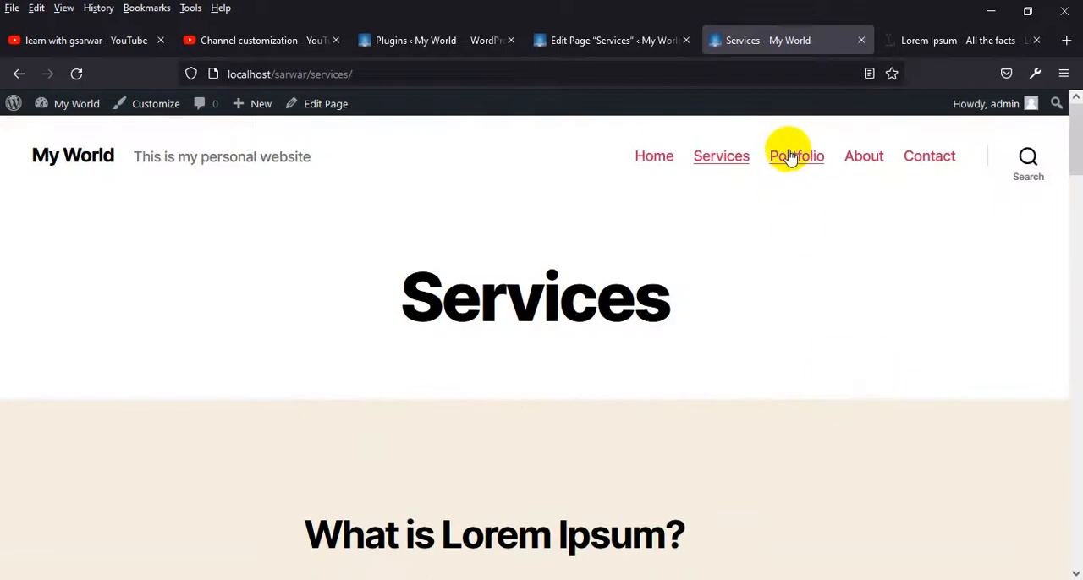
View the live Portfolio page and open the Portfolio page for editing from the list of pages
click(793, 157)
click(603, 43)
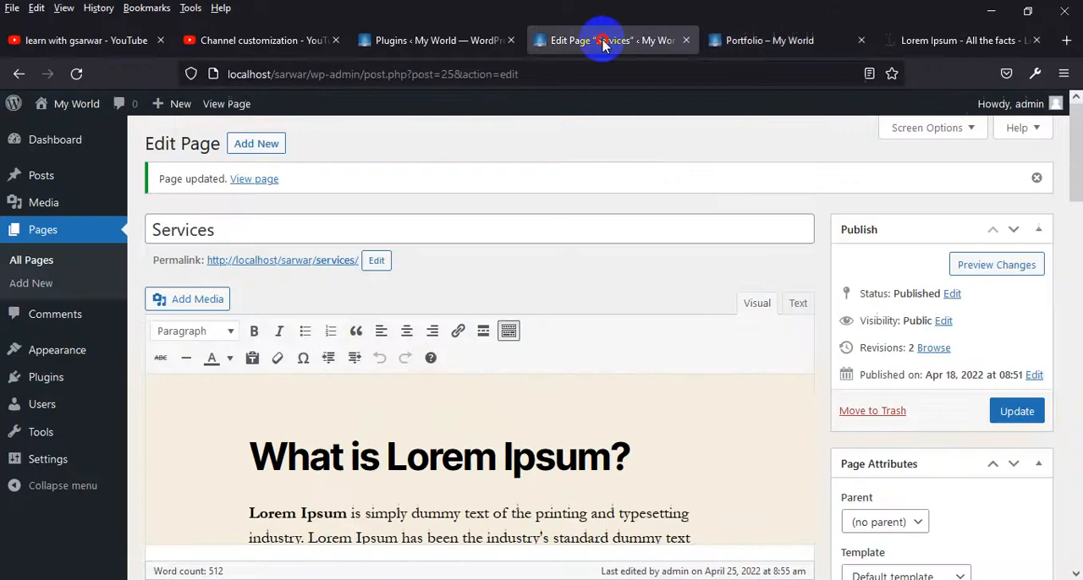
scroll(310, 435, down, 2)
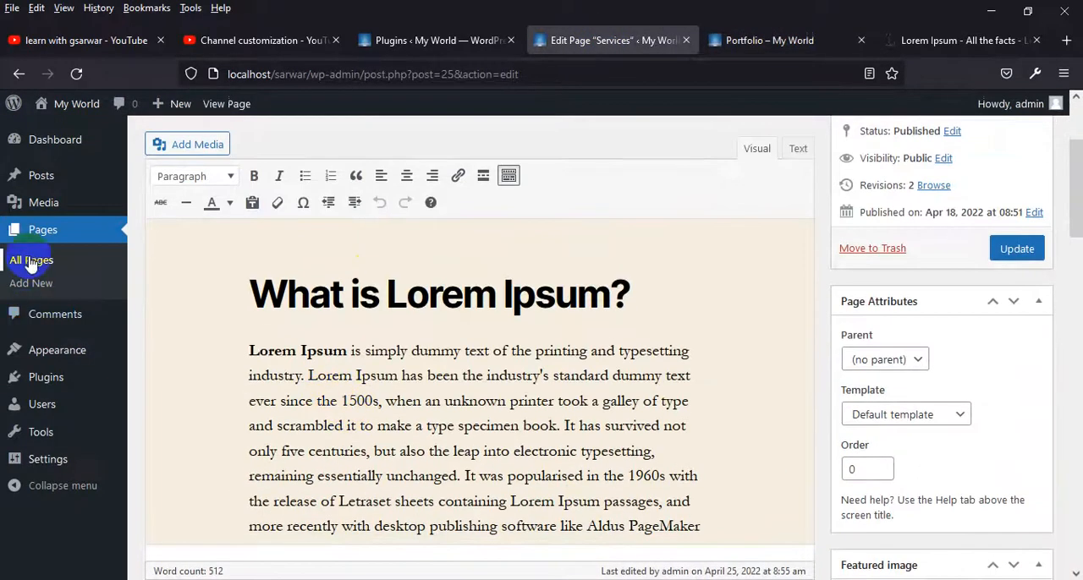
click(31, 261)
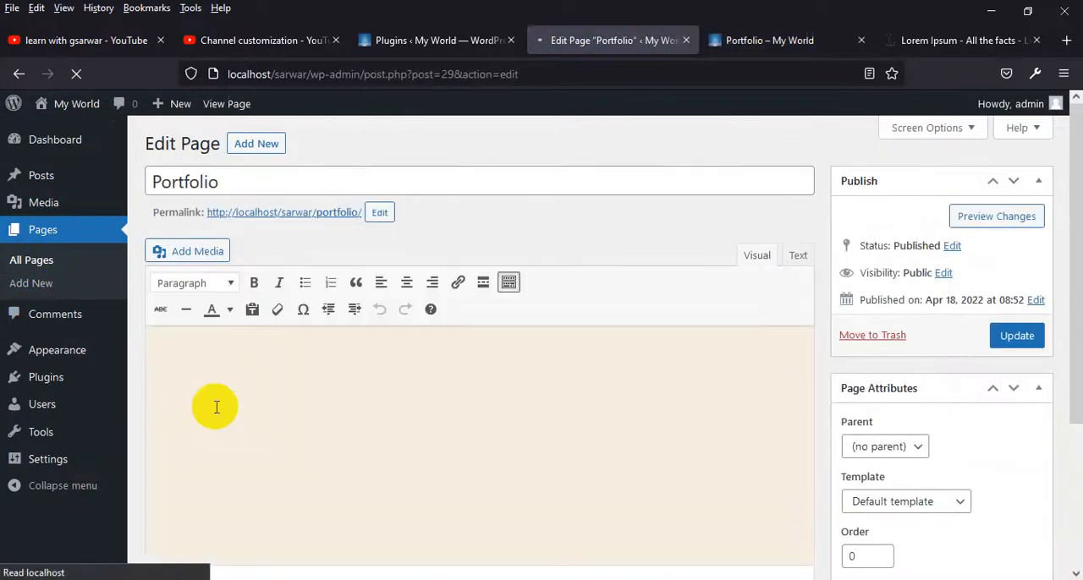
Paste the copied Lorem Ipsum text into the Portfolio content and try to remove the option form at its end
click(266, 391)
key(ctrl+v)
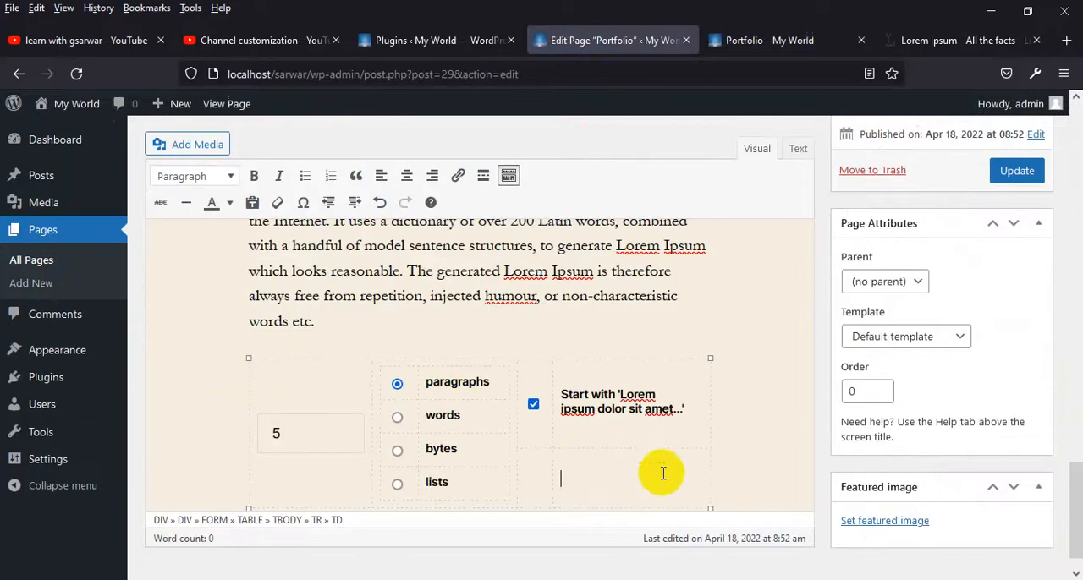
drag(729, 476, 269, 242)
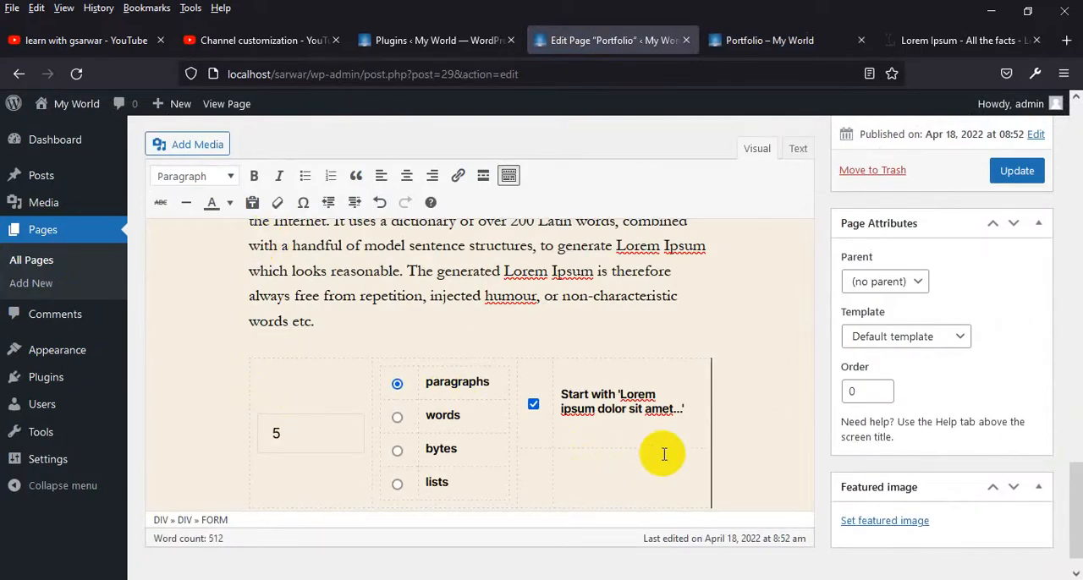
click(667, 444)
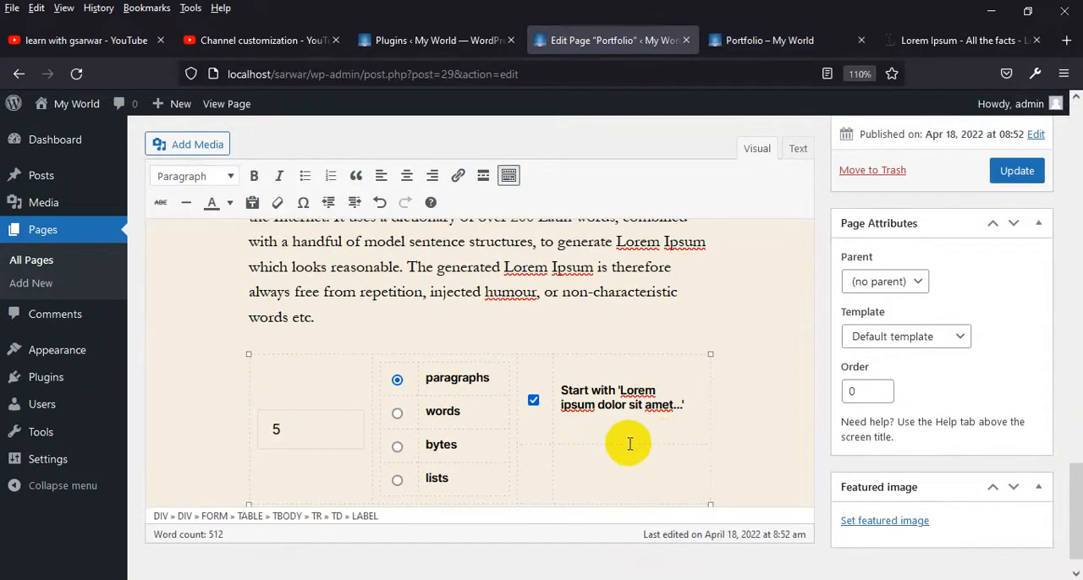
key(BackSpace)
click(598, 450)
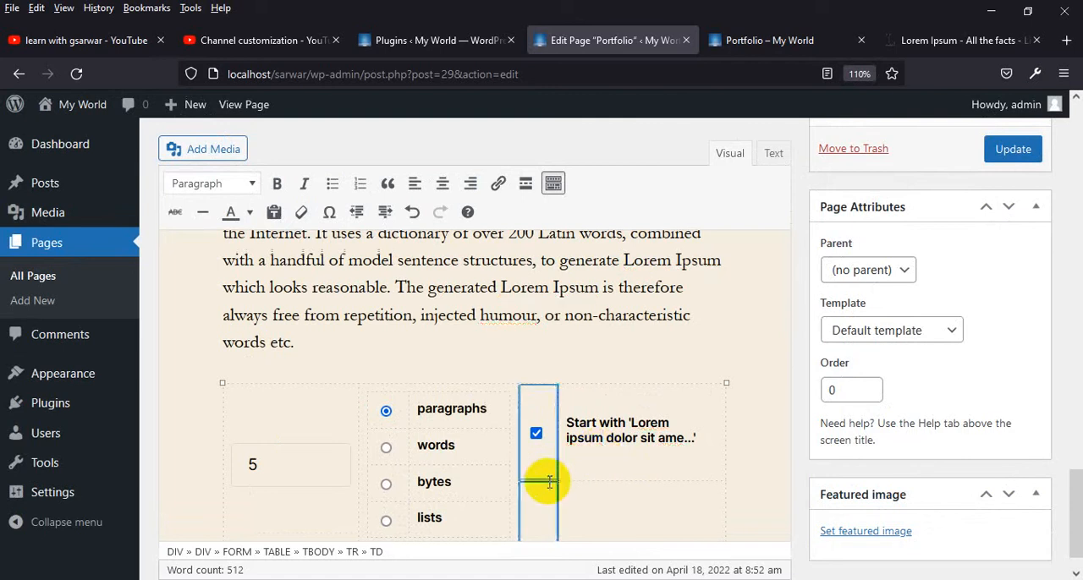
key(BackSpace)
scroll(760, 476, down, 1)
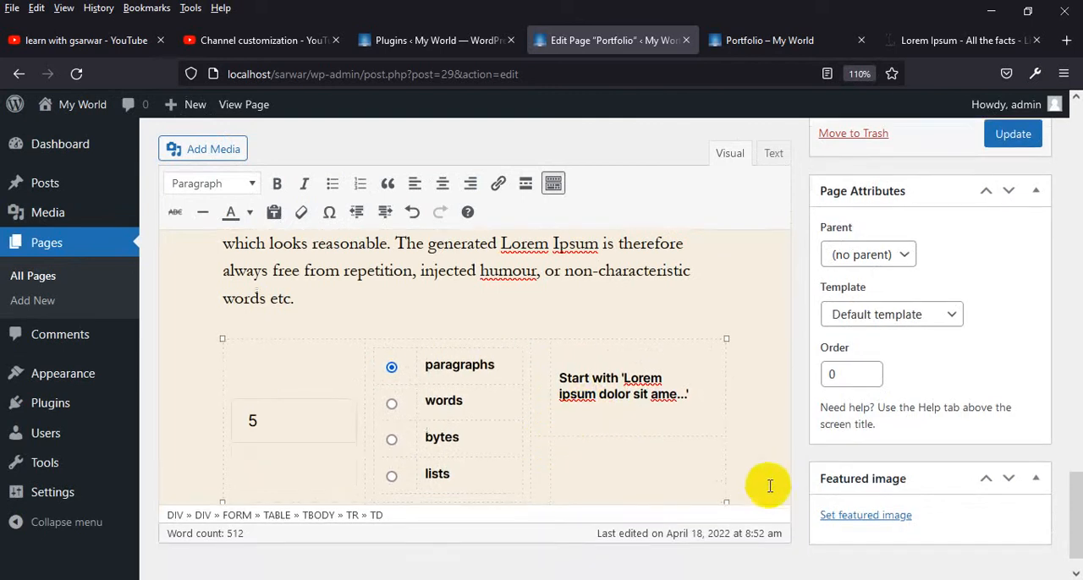
Delete the entire content of the Portfolio page
click(731, 457)
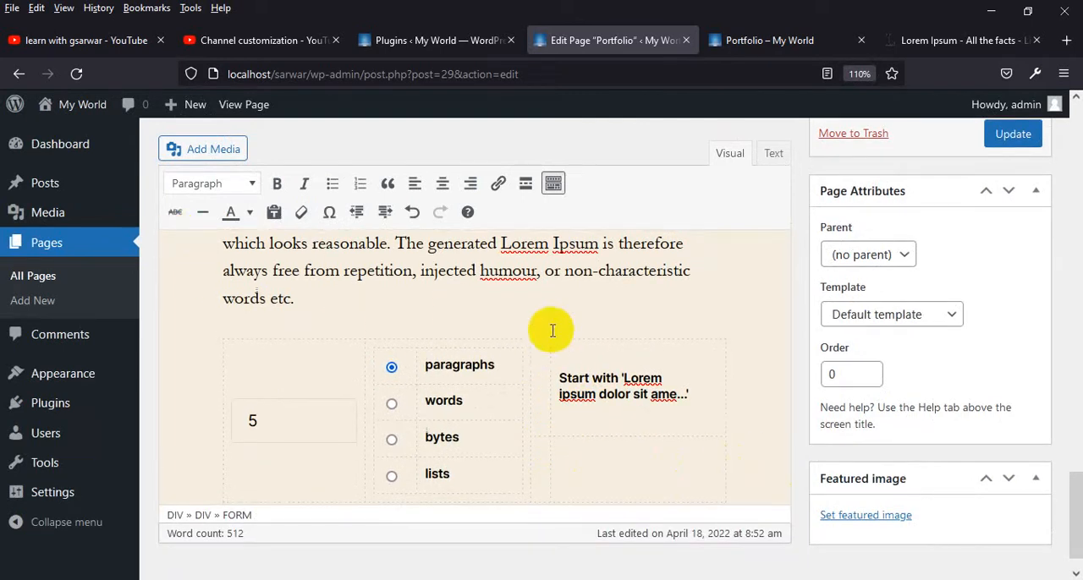
key(ctrl+a)
key(Delete)
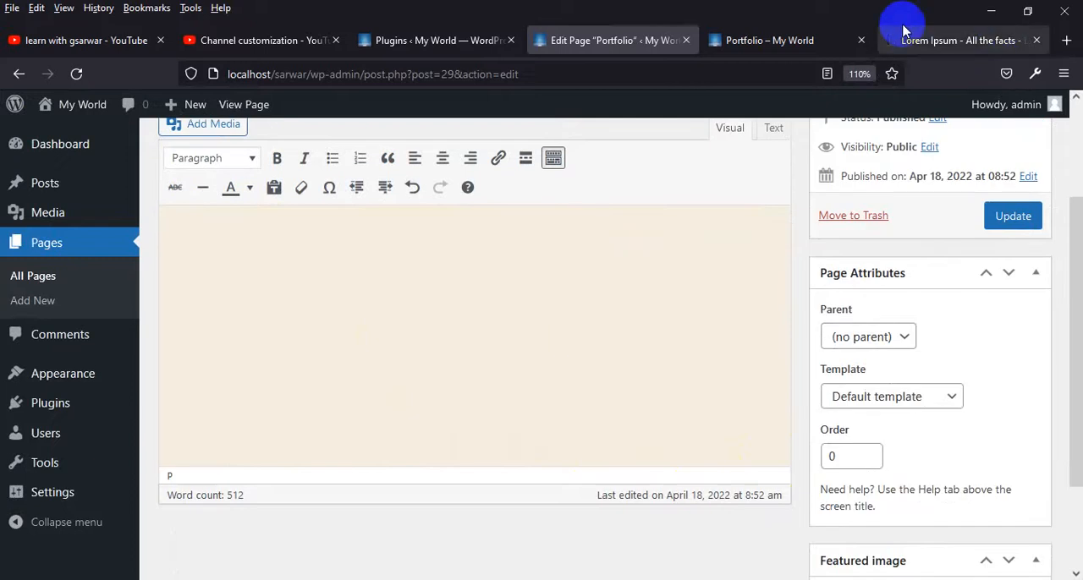
Copy the "Where can I get some?" section from lipsum.com without its option form, paste it into the Portfolio page content, and update the page
click(946, 39)
click(803, 333)
drag(862, 383, 541, 185)
key(ctrl+c)
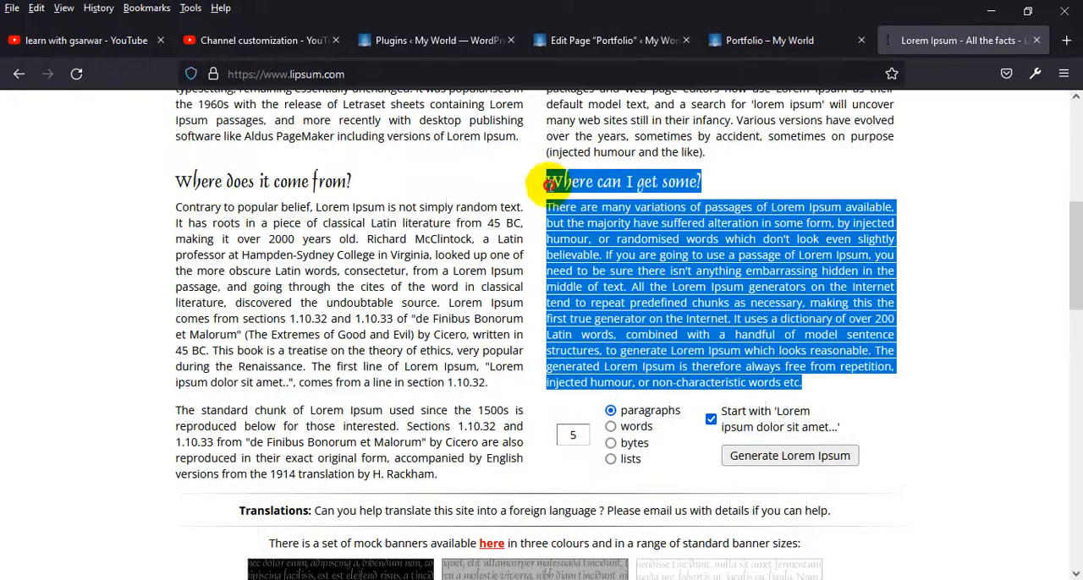
click(417, 30)
click(604, 40)
key(ctrl+v)
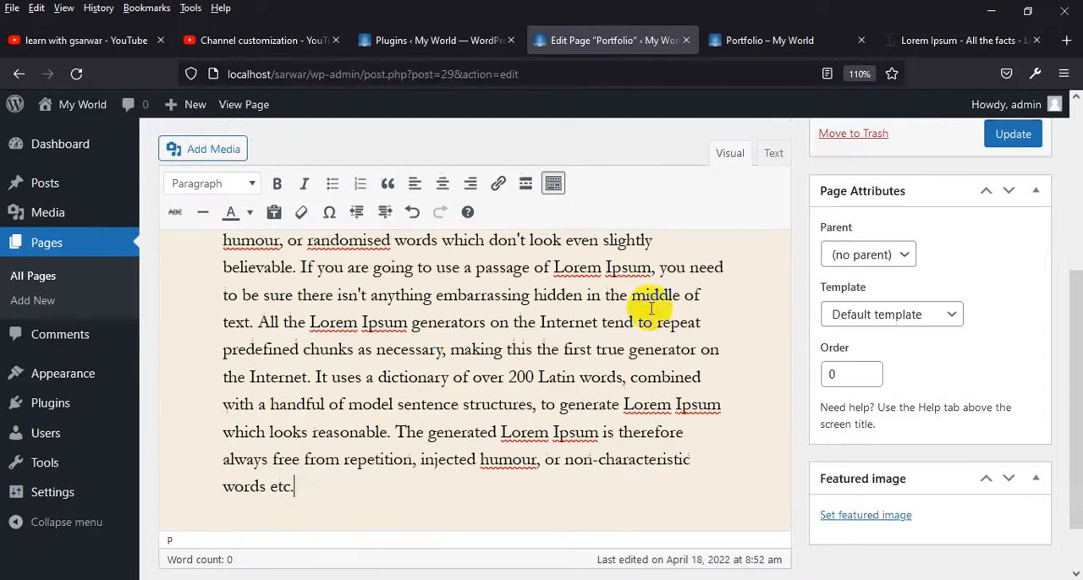
click(1024, 133)
Reload the live Portfolio page and examine its content from the heading down to the footer
click(723, 34)
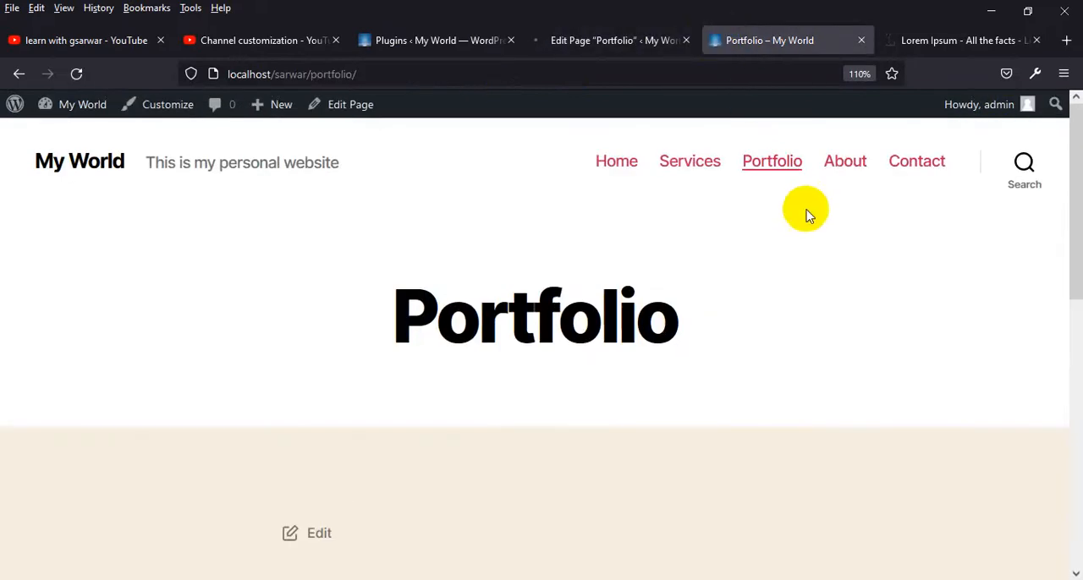
click(76, 74)
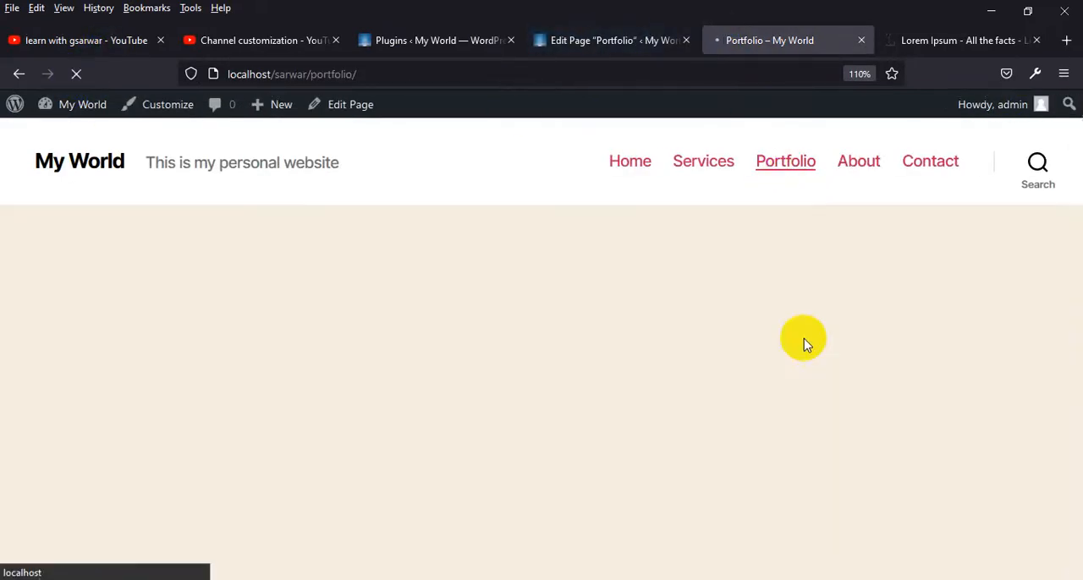
scroll(722, 423, down, 15)
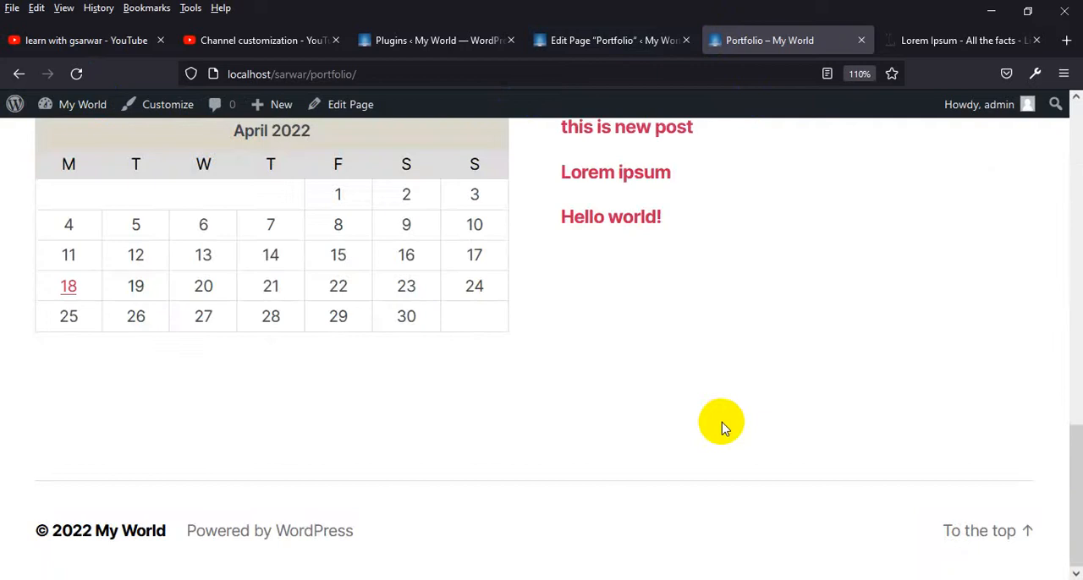
scroll(722, 426, up, 15)
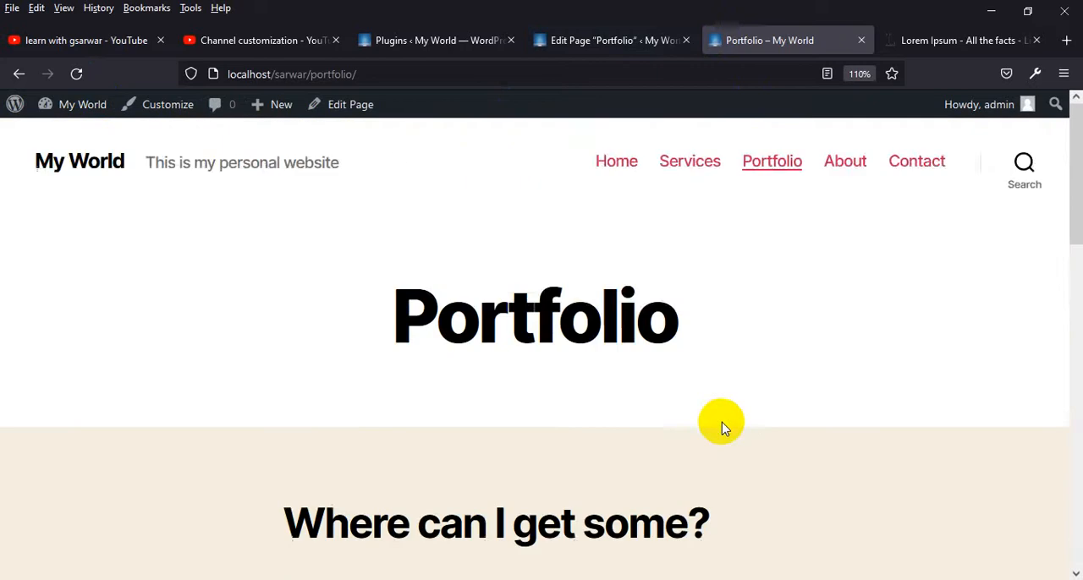
Search the live site for "lorem" using the search in its header
click(1024, 164)
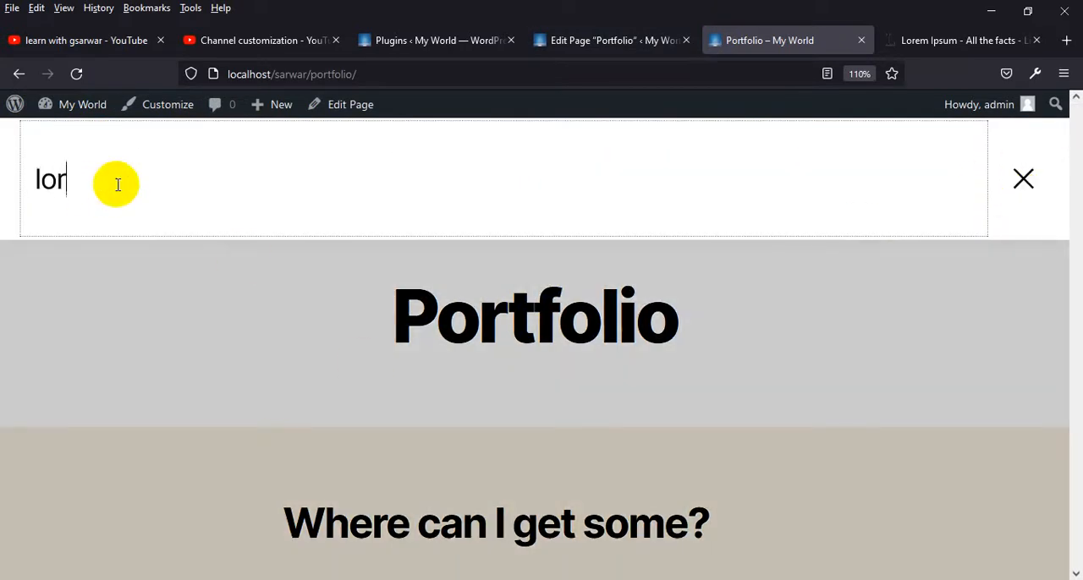
text(lorem)
key(Return)
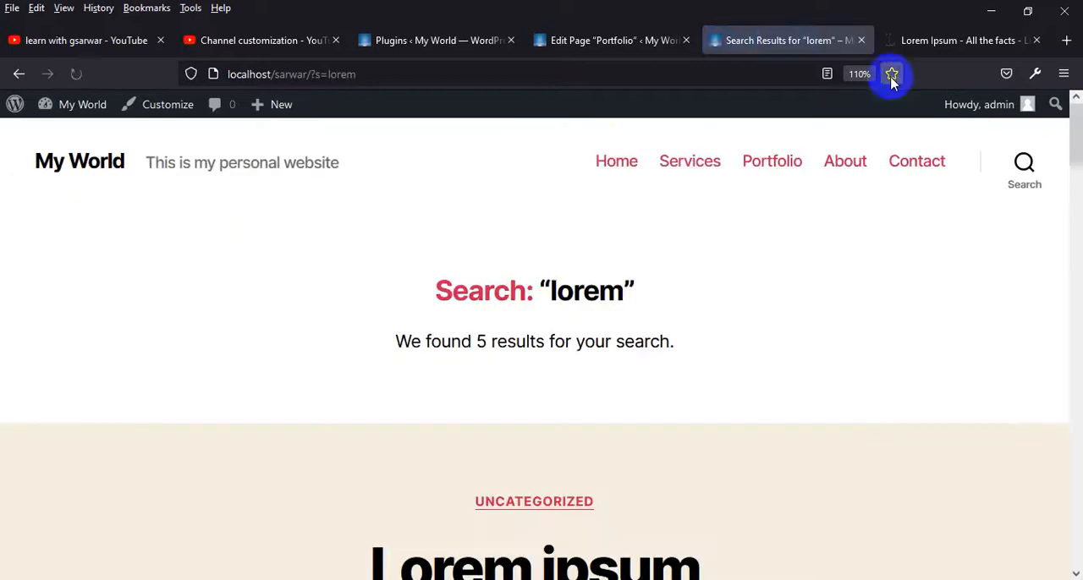
Examine the search results for "lorem" and the result count, and check the header search once more
scroll(571, 293, down, 2)
scroll(580, 314, up, 2)
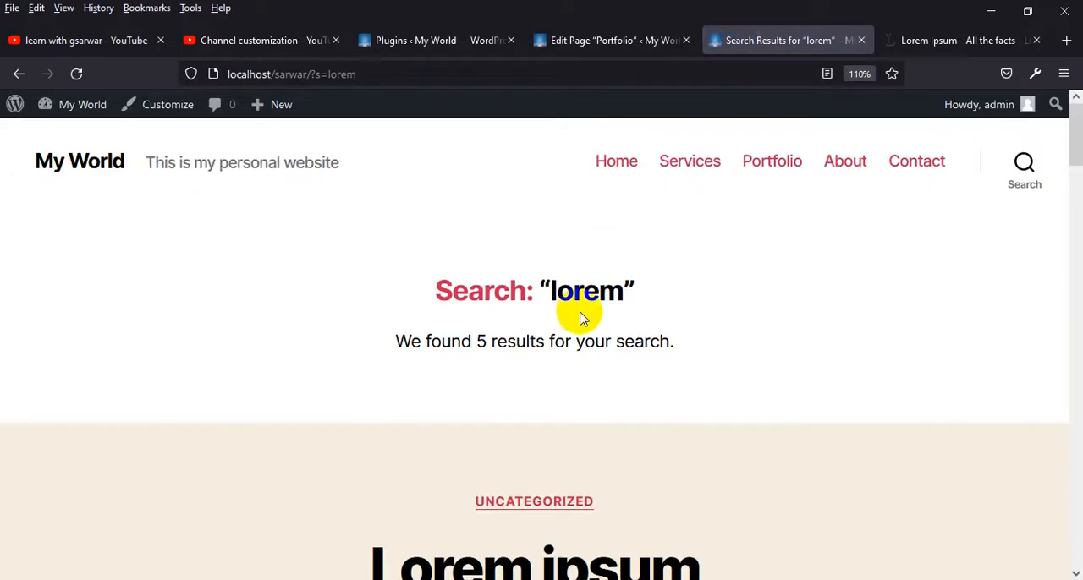
scroll(580, 309, down, 7)
scroll(584, 312, down, 3)
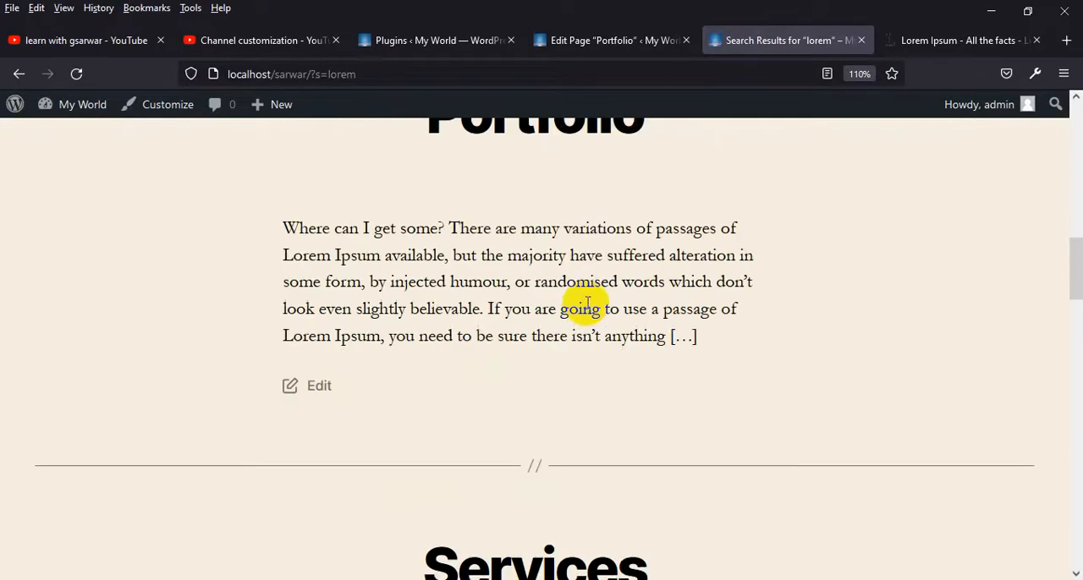
scroll(430, 249, up, 1)
scroll(452, 248, down, 10)
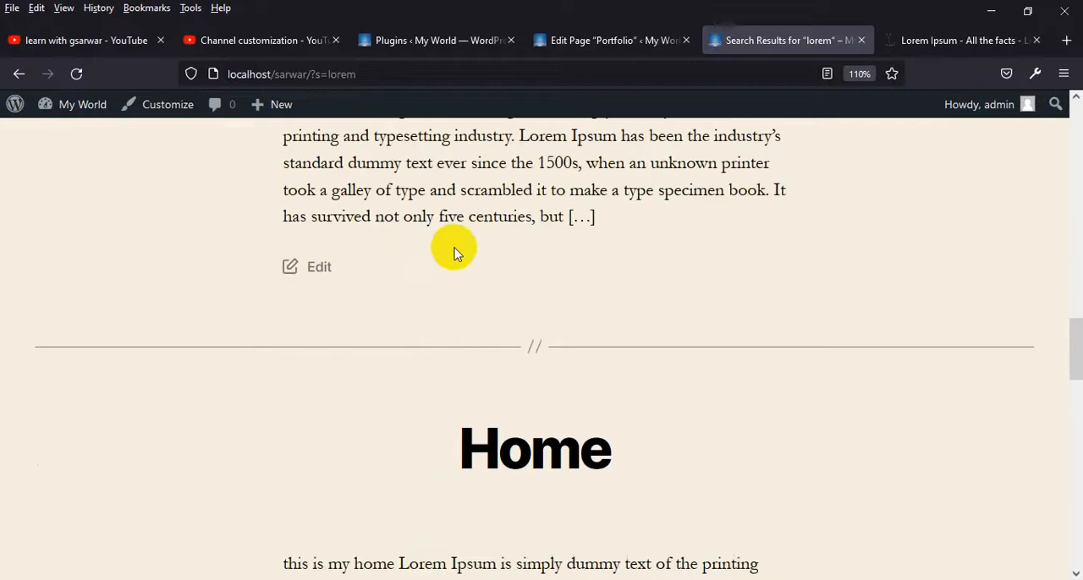
scroll(460, 248, down, 9)
scroll(482, 246, up, 9)
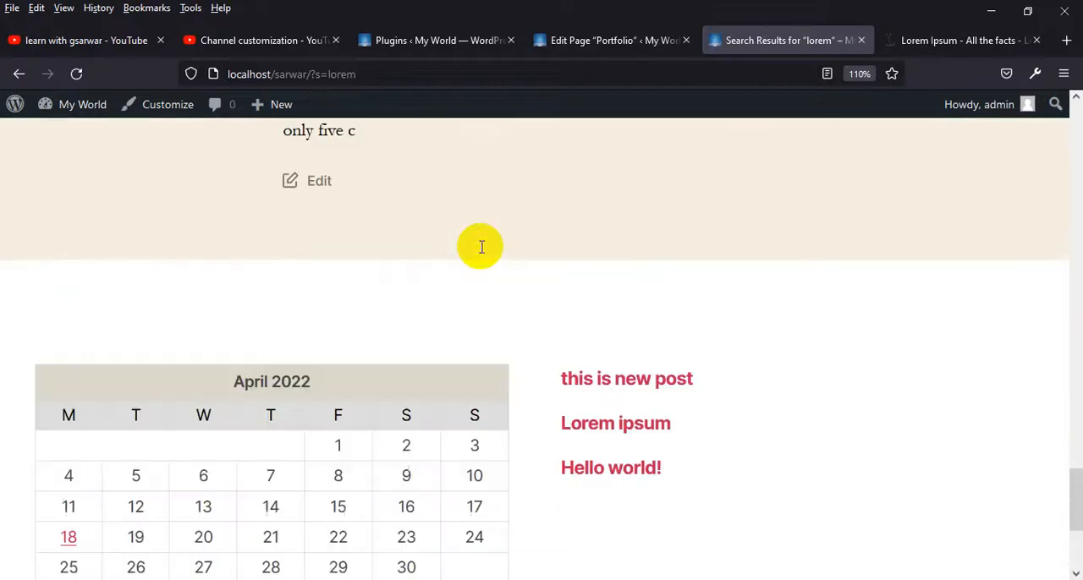
scroll(481, 246, up, 15)
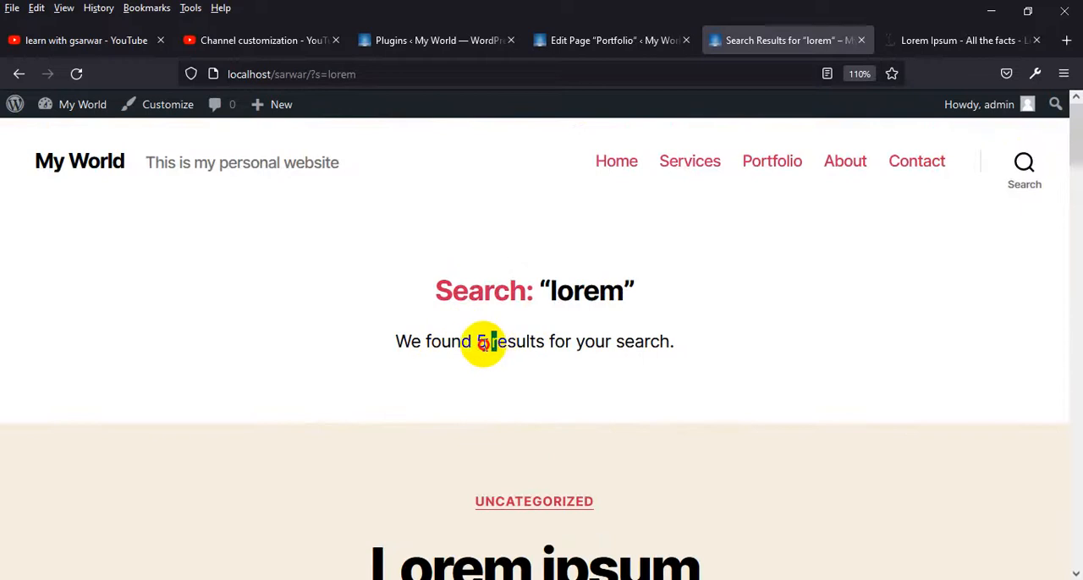
double_click(483, 343)
click(1023, 163)
click(1026, 168)
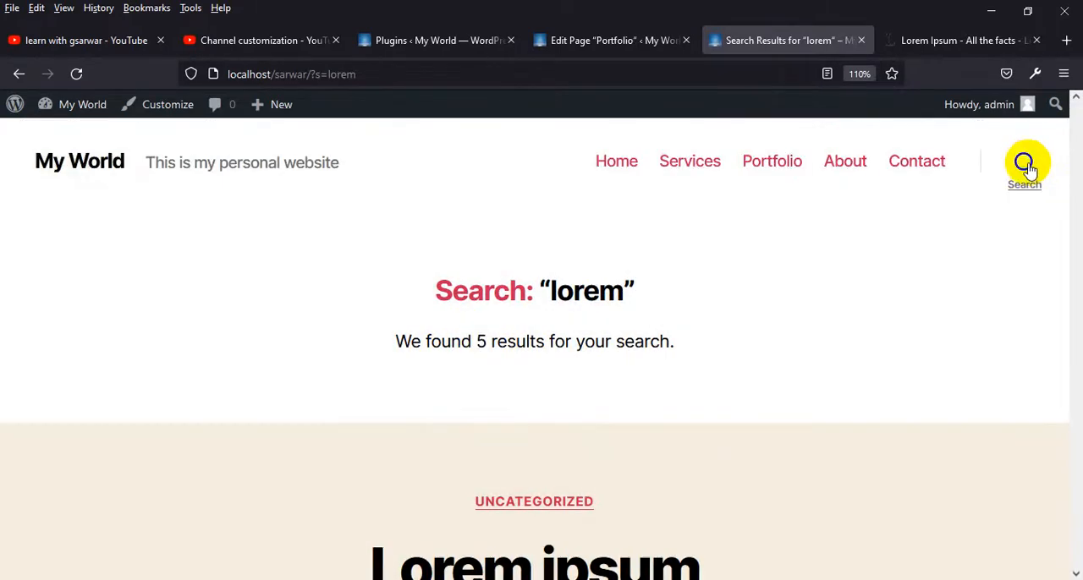
Return to the WordPress admin and open the theme customizer
click(414, 49)
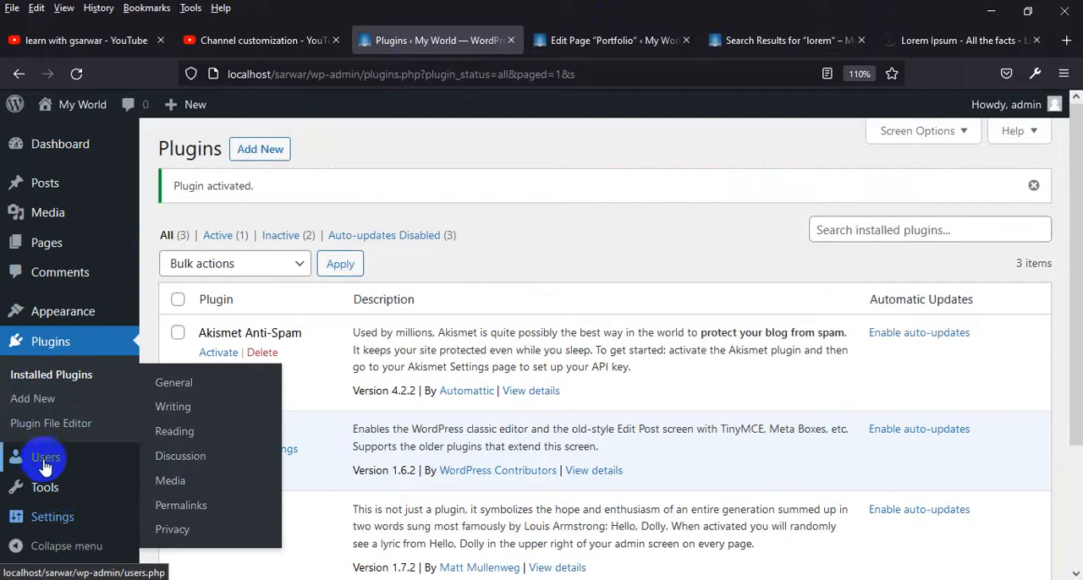
mouse_move(68, 312)
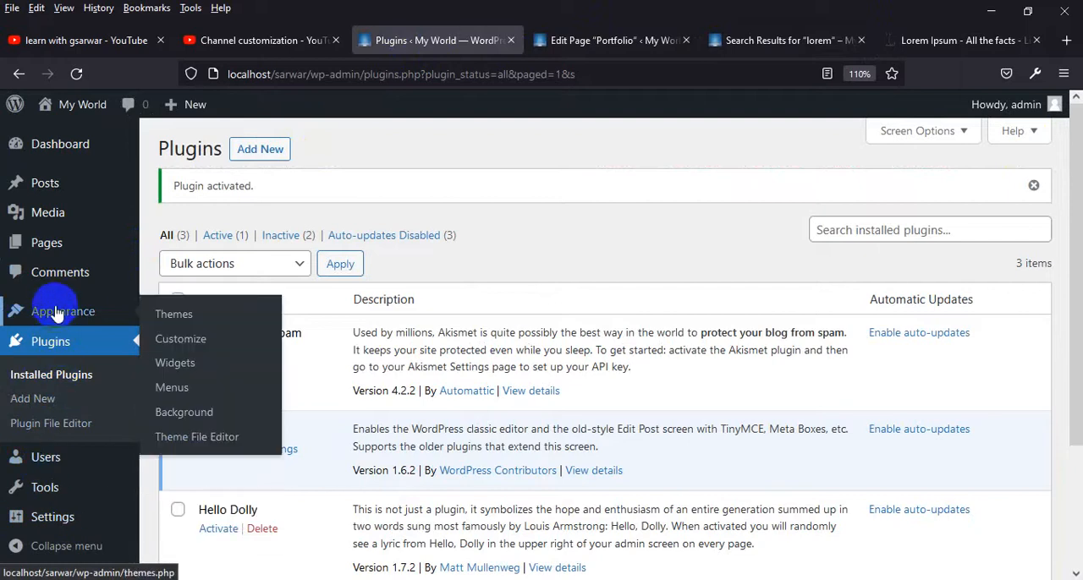
click(187, 340)
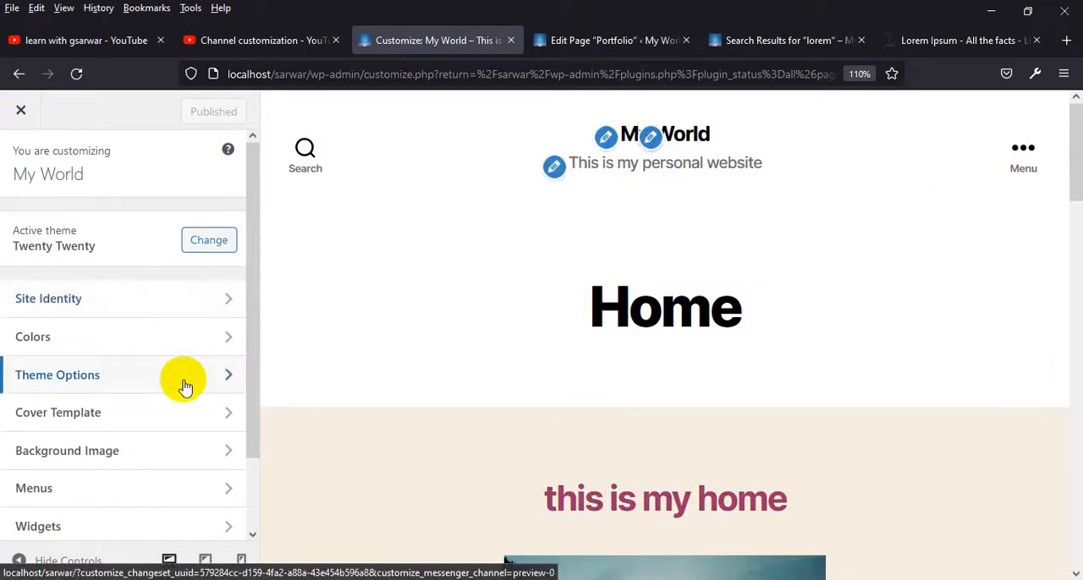
Review the customizer's sections and the logo, title, tagline and icon settings under Site Identity
scroll(180, 388, down, 2)
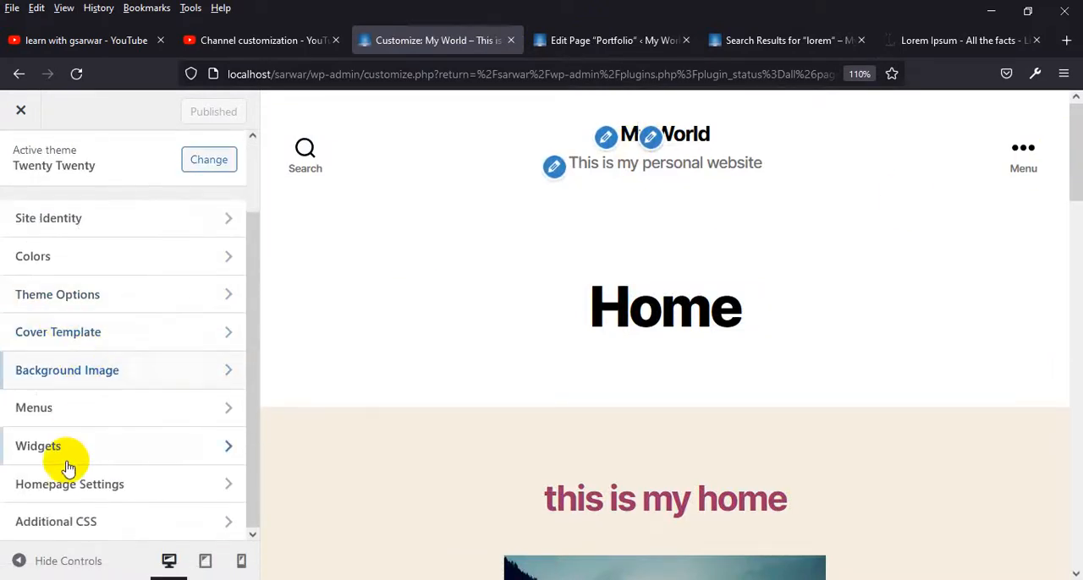
click(108, 225)
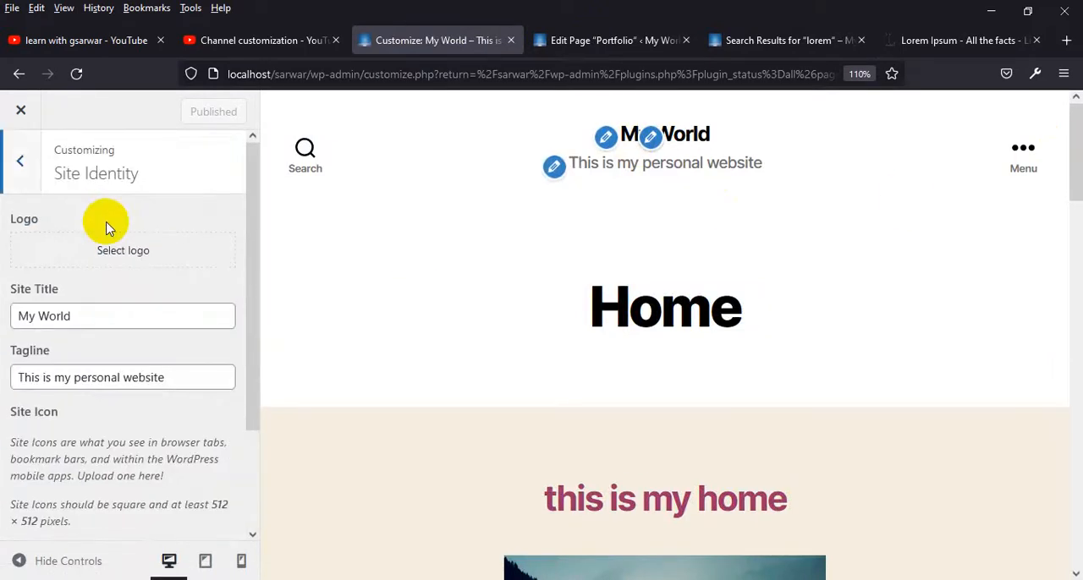
scroll(108, 341, down, 3)
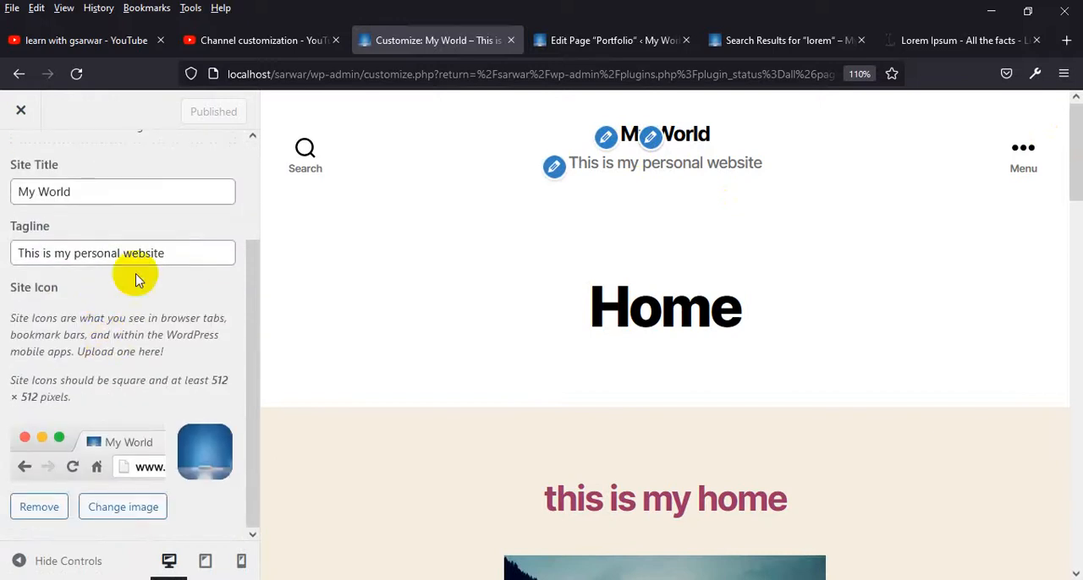
scroll(145, 427, up, 3)
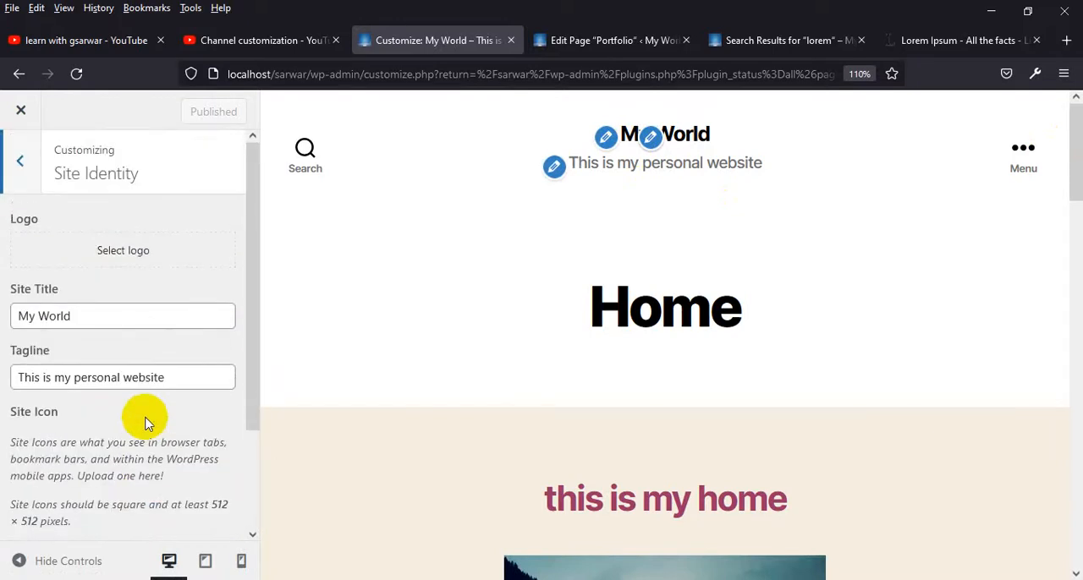
click(16, 165)
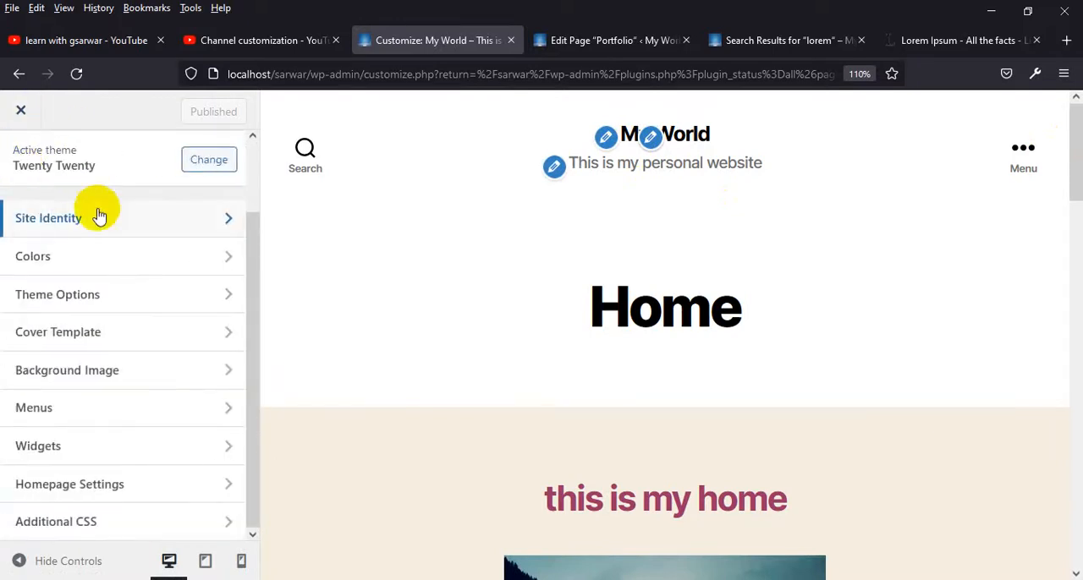
Turn off showing search in the header in the theme options, publish the change, and reload the live search results page
click(100, 296)
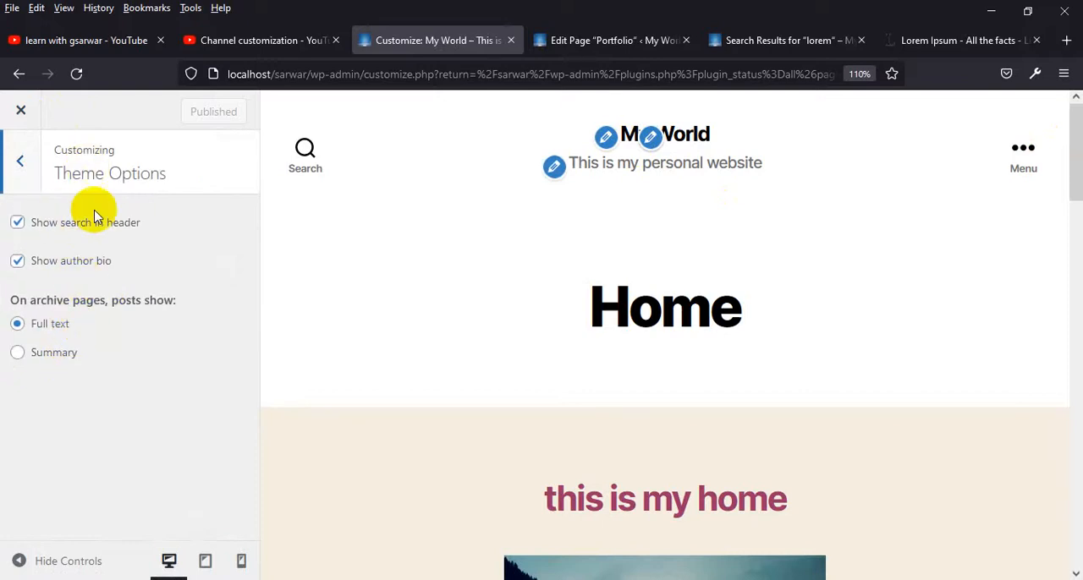
click(22, 223)
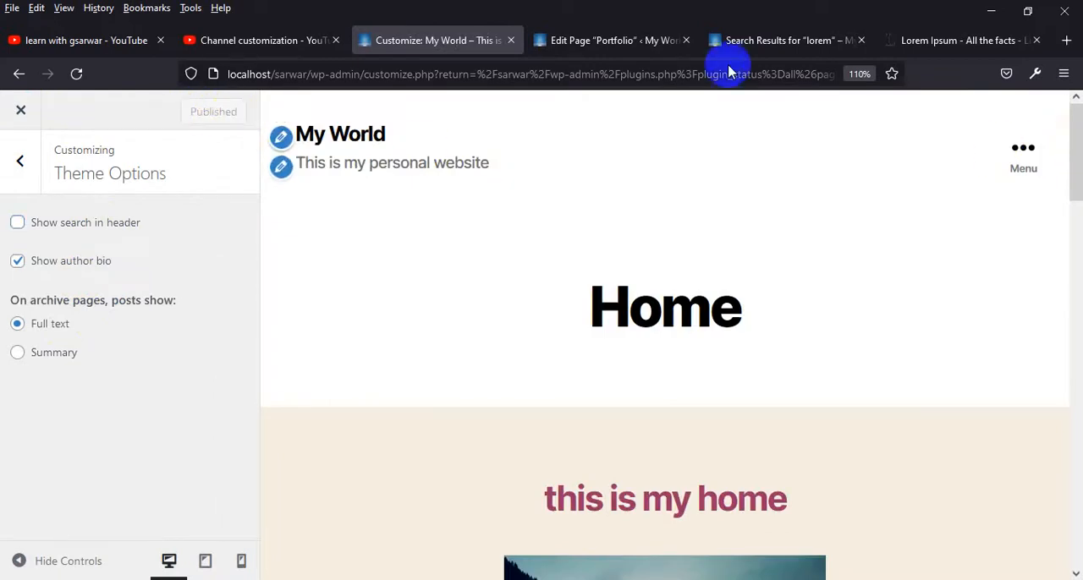
click(802, 35)
click(76, 73)
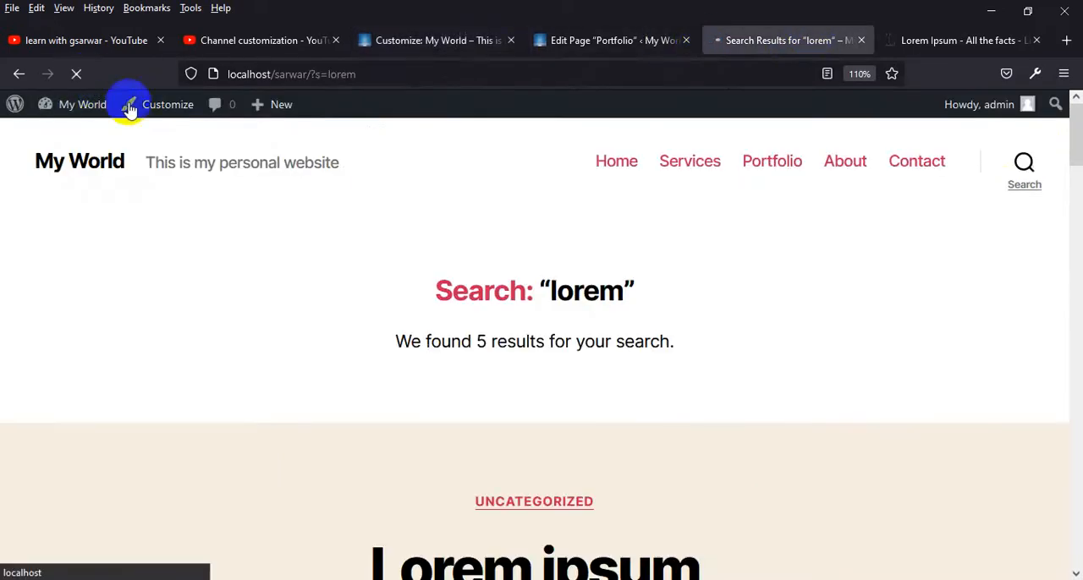
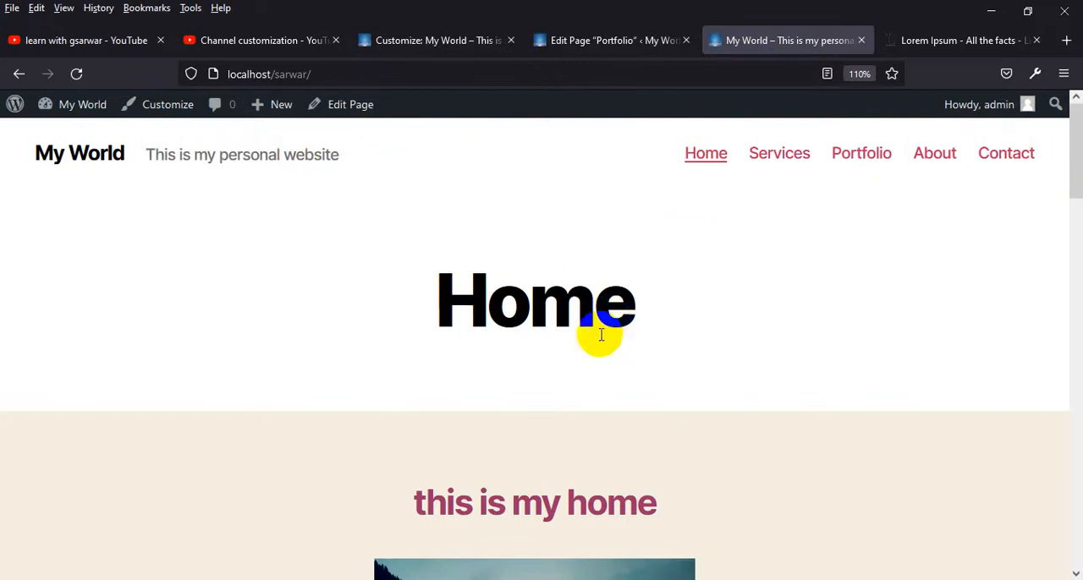
Return to the WordPress admin, open the theme customizer and go to its Cover Template settings
scroll(690, 316, down, 3)
click(611, 40)
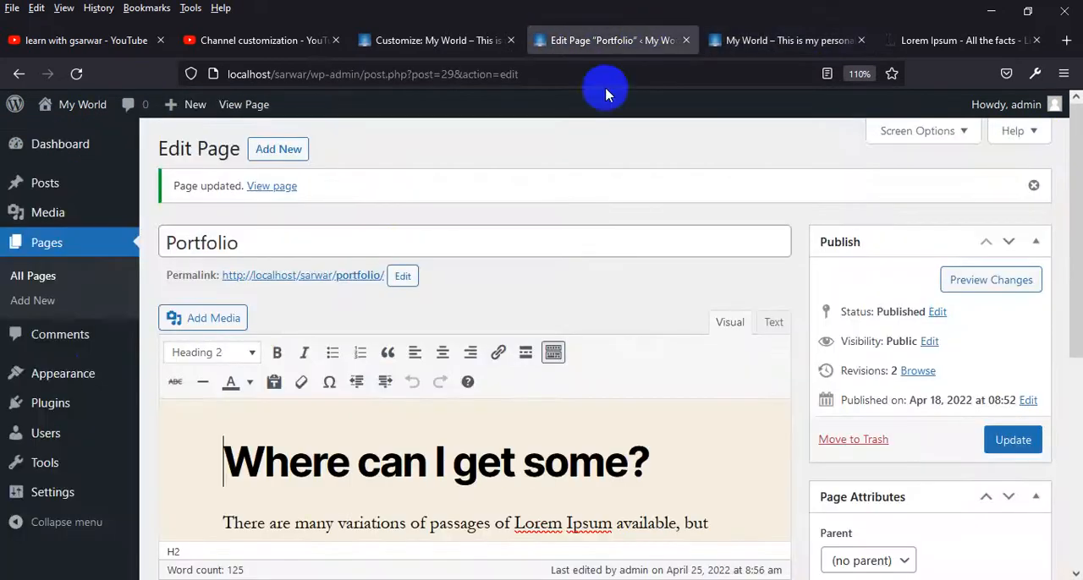
mouse_move(63, 385)
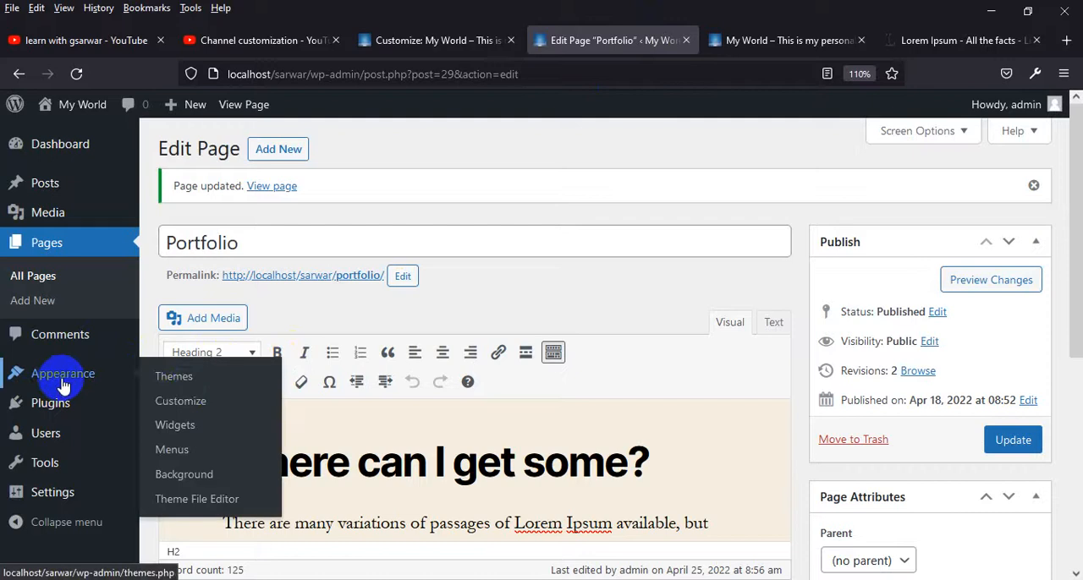
click(183, 400)
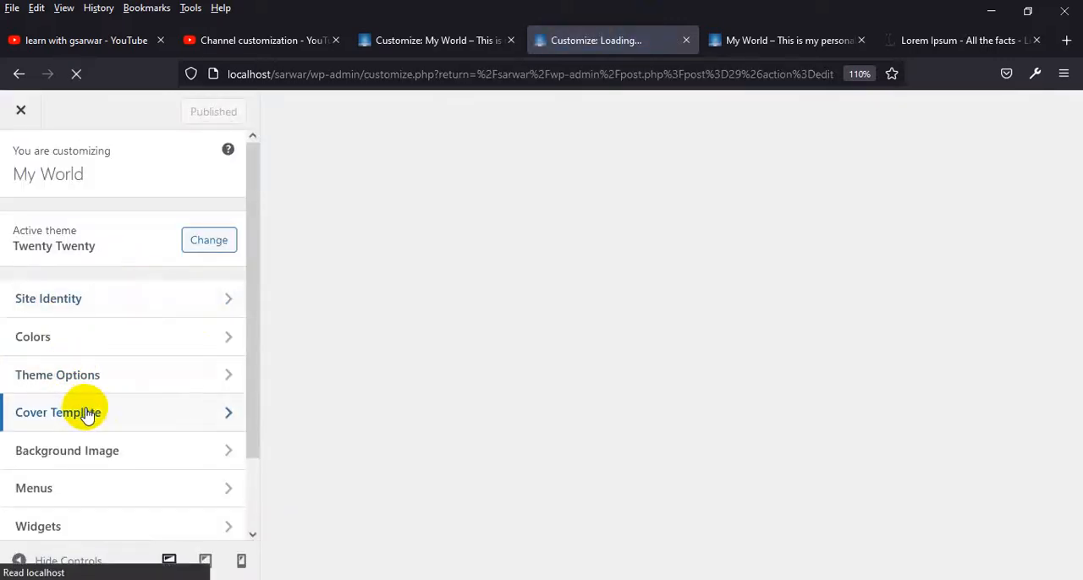
click(88, 413)
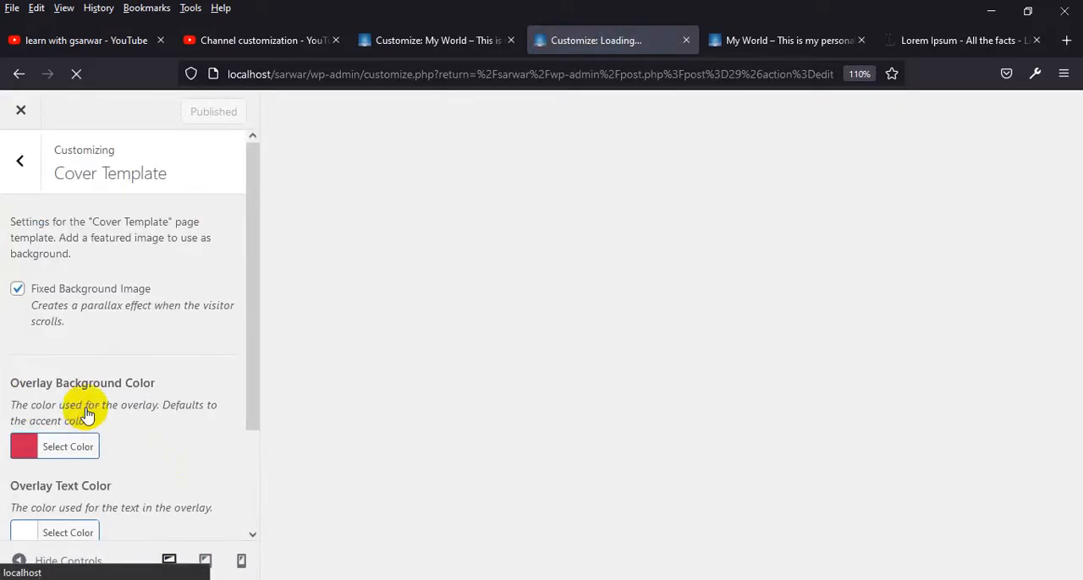
Set the Cover Template's overlay text color to red #ff0f0f and check the home page preview
scroll(98, 503, down, 3)
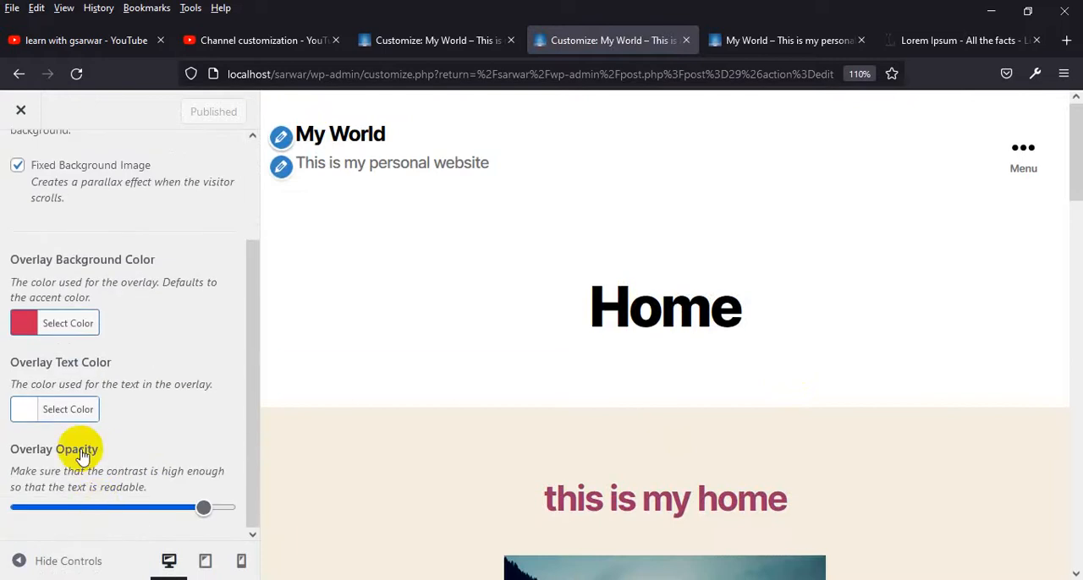
scroll(639, 434, down, 2)
scroll(637, 431, down, 4)
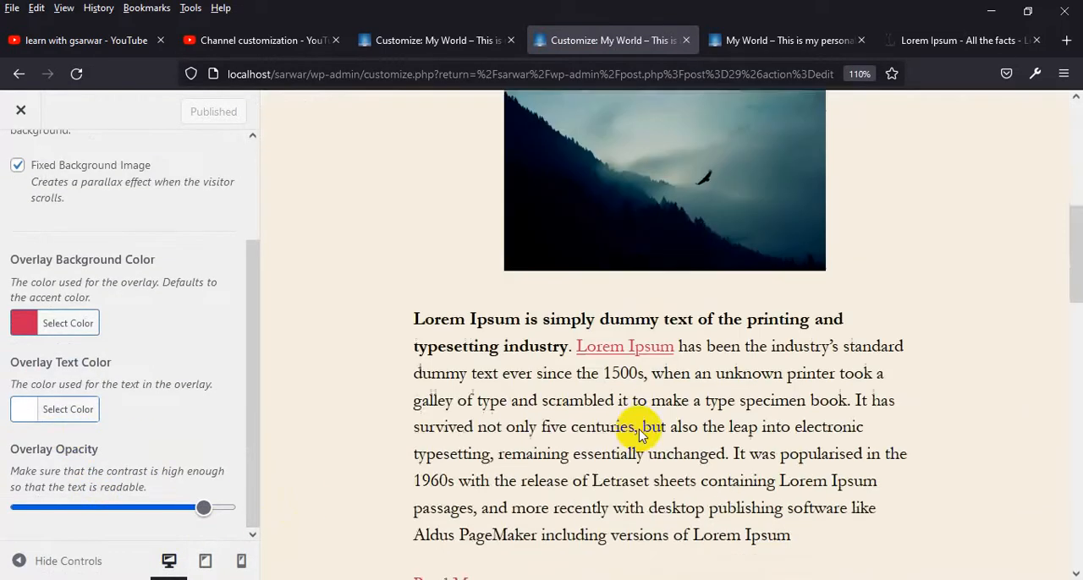
scroll(635, 430, up, 5)
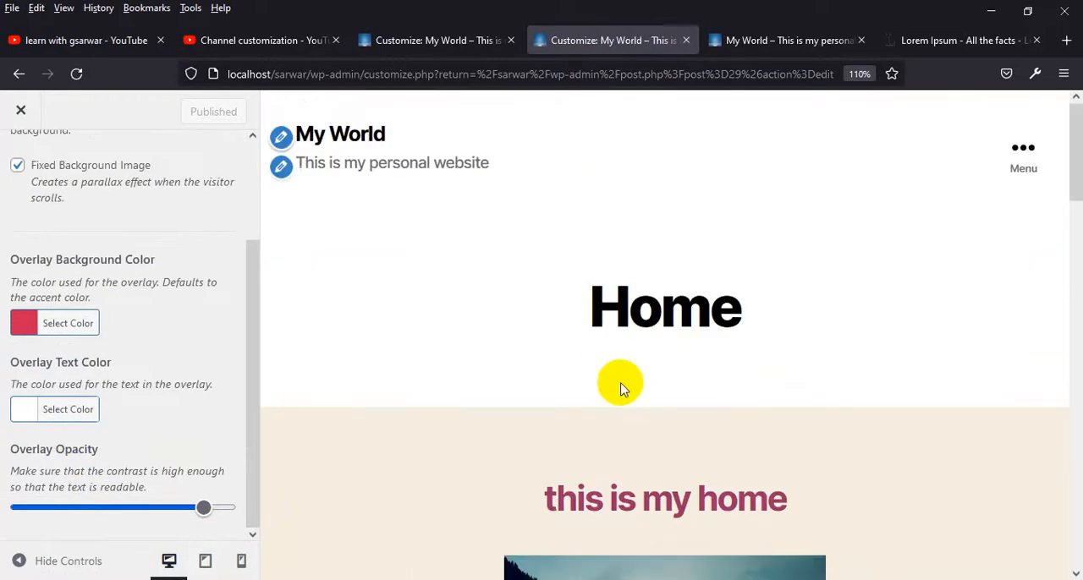
scroll(622, 376, down, 6)
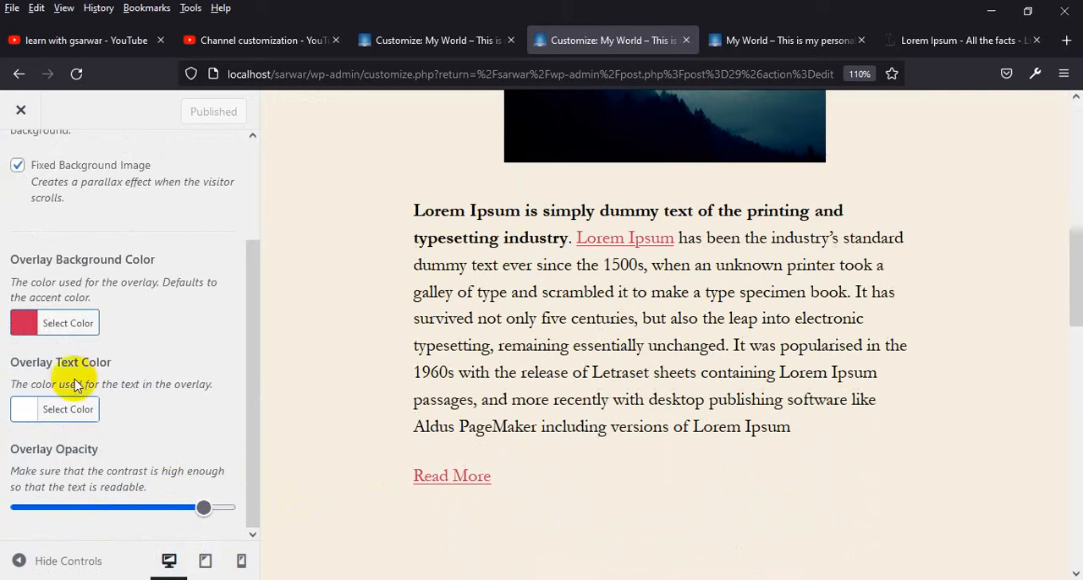
click(55, 409)
click(208, 463)
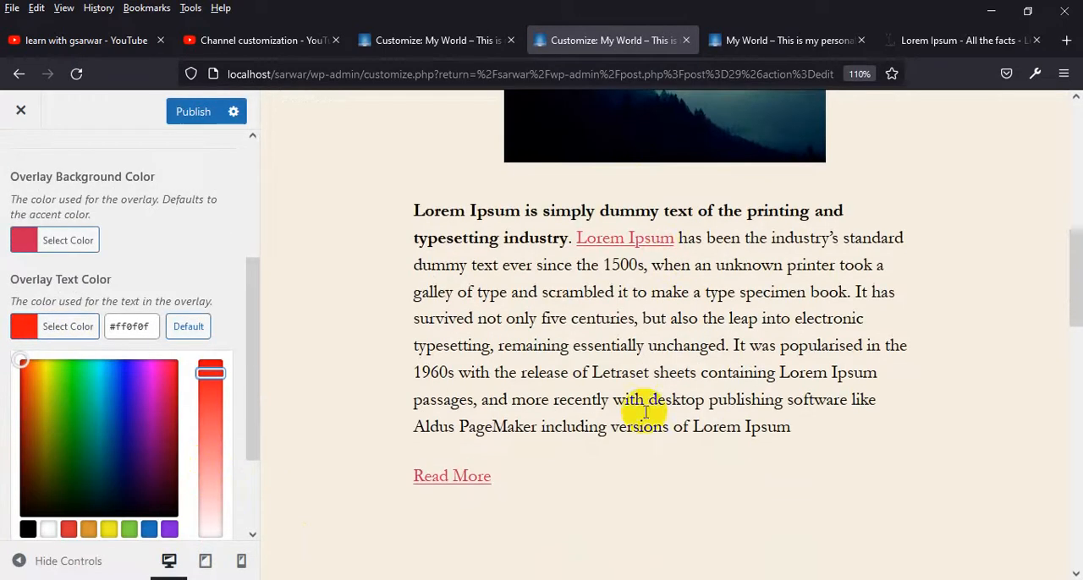
drag(792, 426, 394, 350)
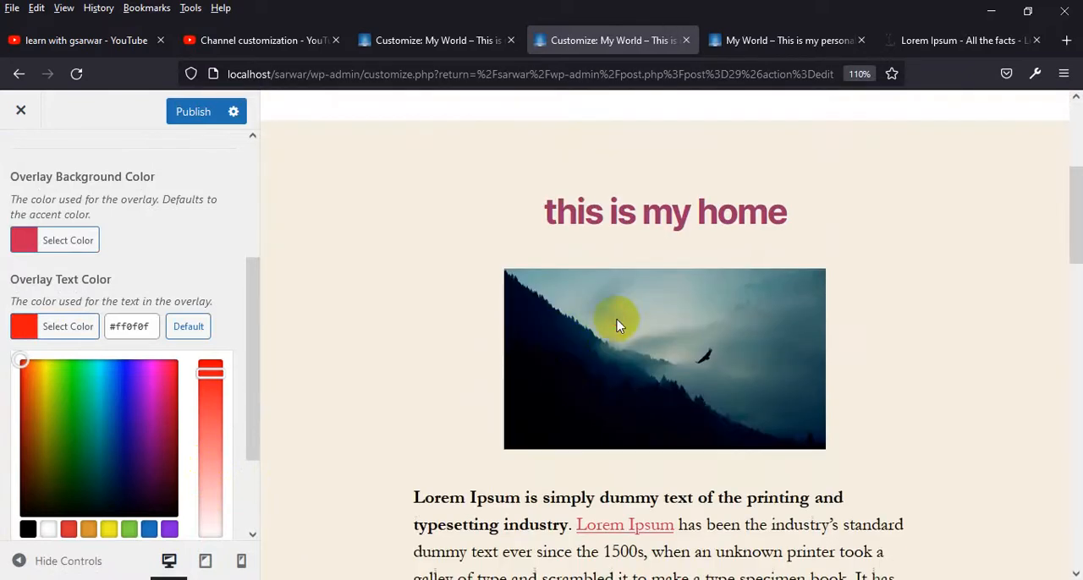
Set the Cover Template's overlay background color to pink #ed2d8d and check the preview down the page
click(57, 243)
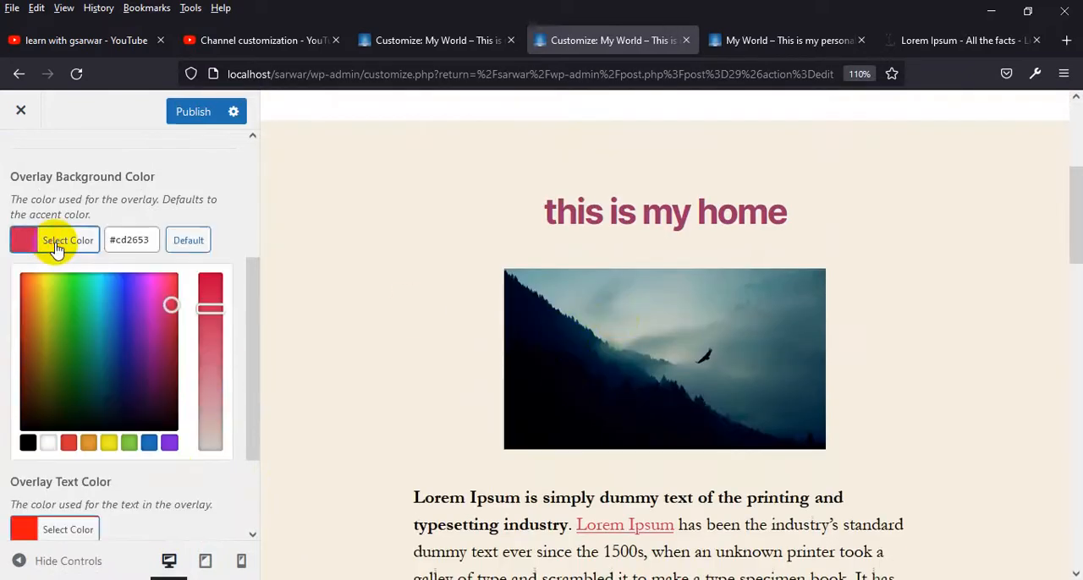
drag(175, 303, 165, 283)
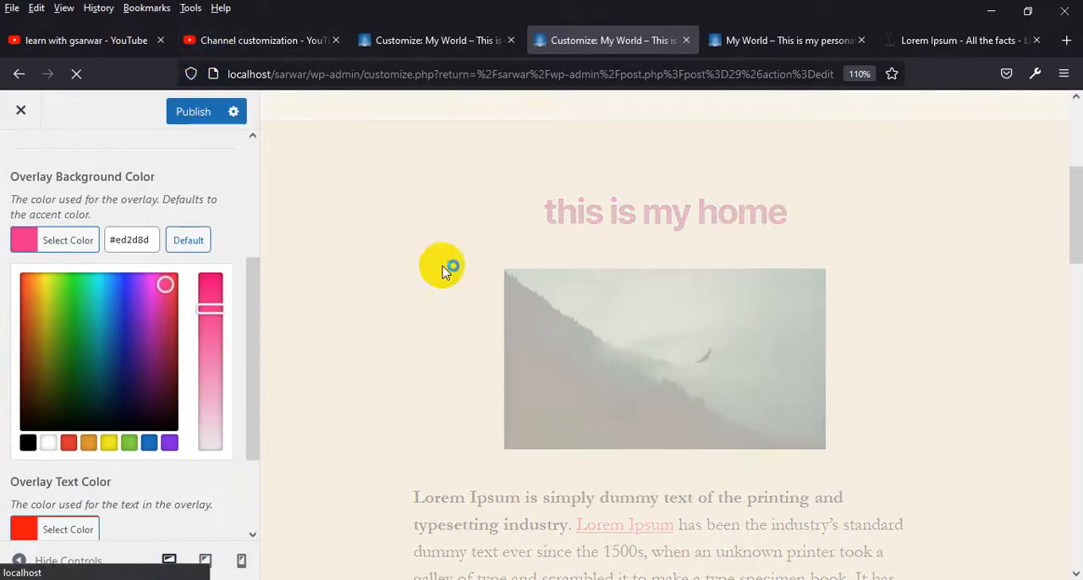
scroll(541, 313, down, 15)
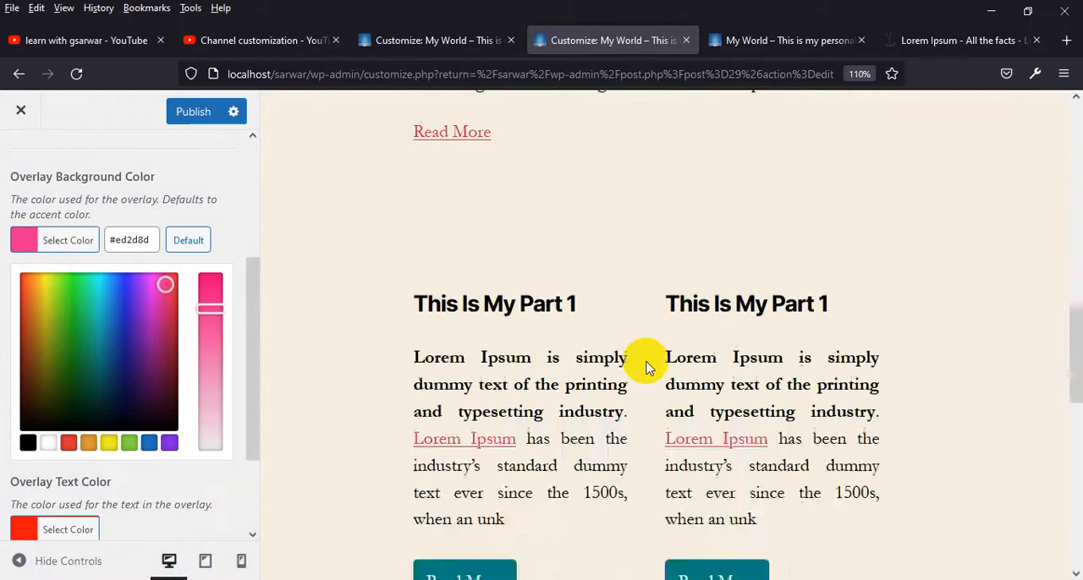
scroll(718, 435, down, 2)
scroll(133, 375, down, 2)
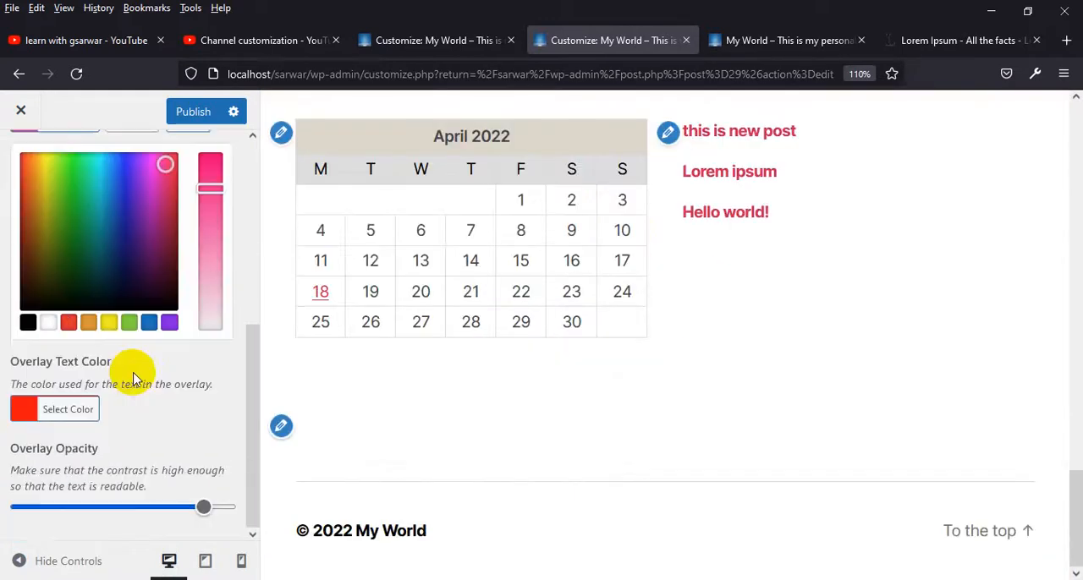
Lower the Cover Template's overlay opacity to near its minimum and turn off the fixed background image
scroll(135, 378, up, 4)
scroll(135, 378, down, 5)
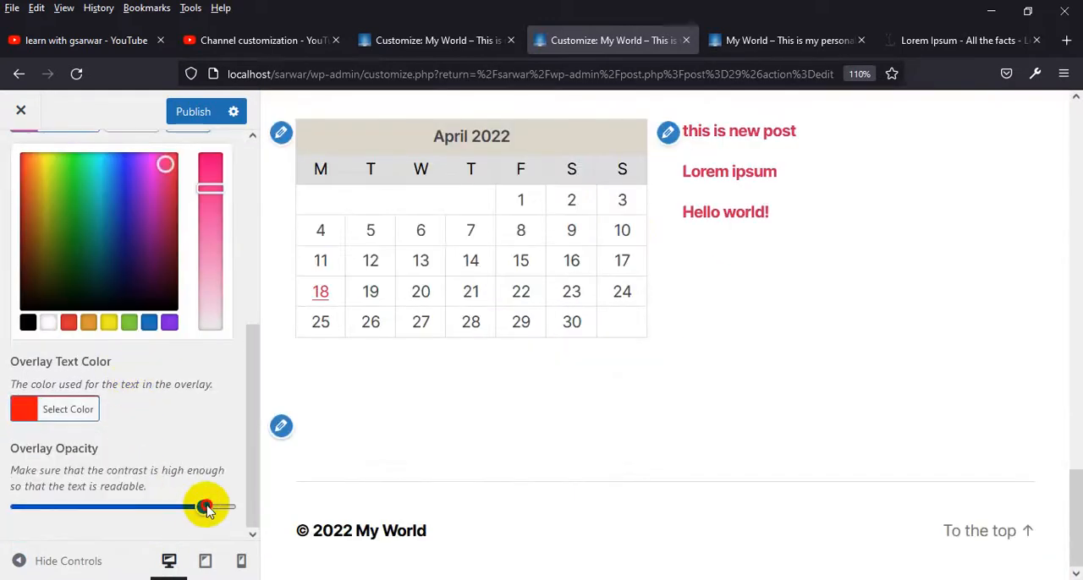
drag(206, 507, 32, 507)
scroll(660, 392, up, 5)
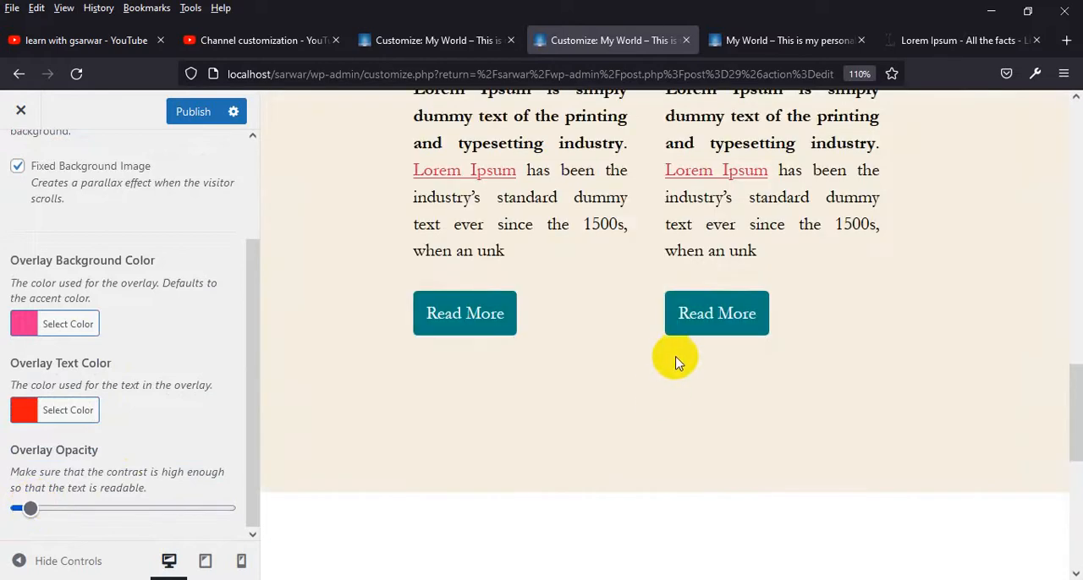
scroll(640, 268, up, 10)
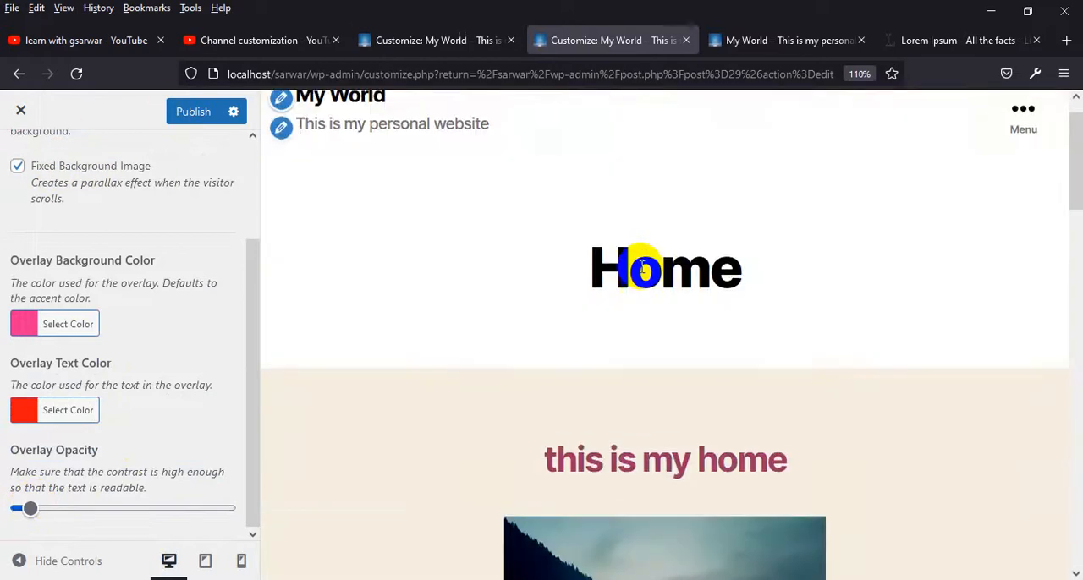
click(17, 166)
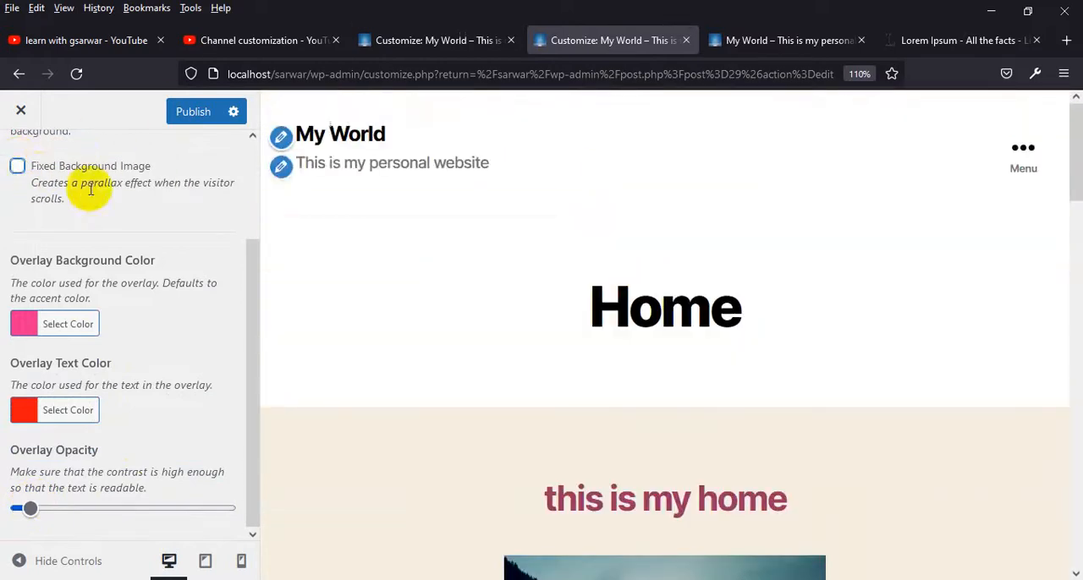
scroll(91, 190, up, 3)
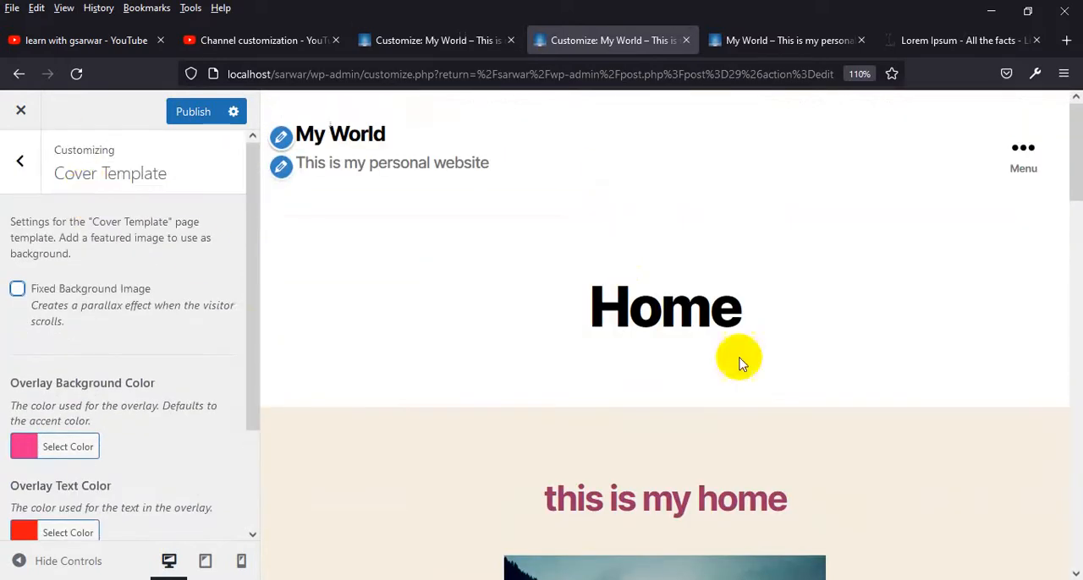
Set the site's background image to the blue podium picture from the media library and check it in the preview
click(25, 165)
click(98, 451)
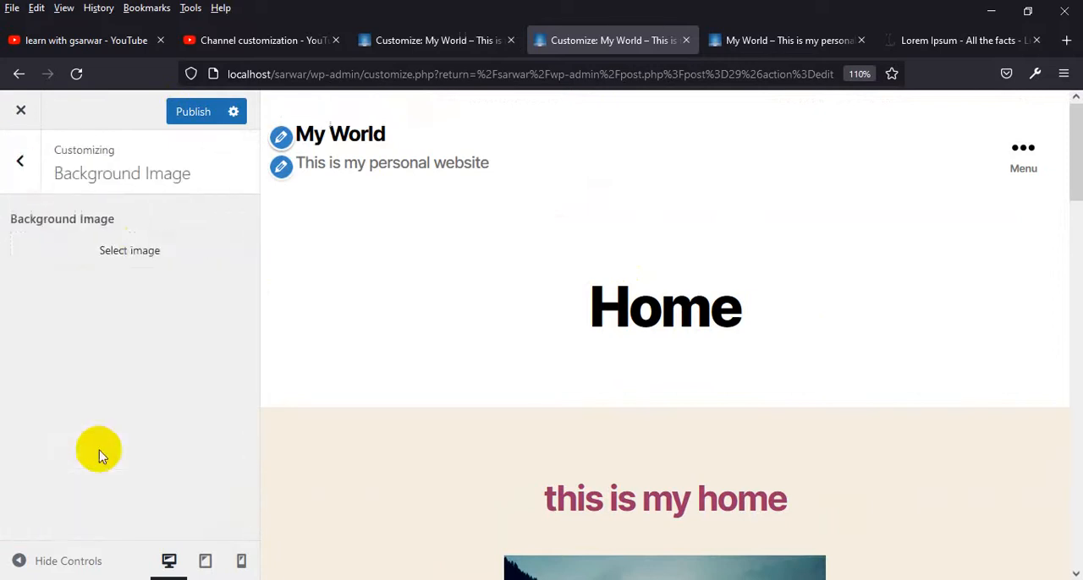
click(141, 251)
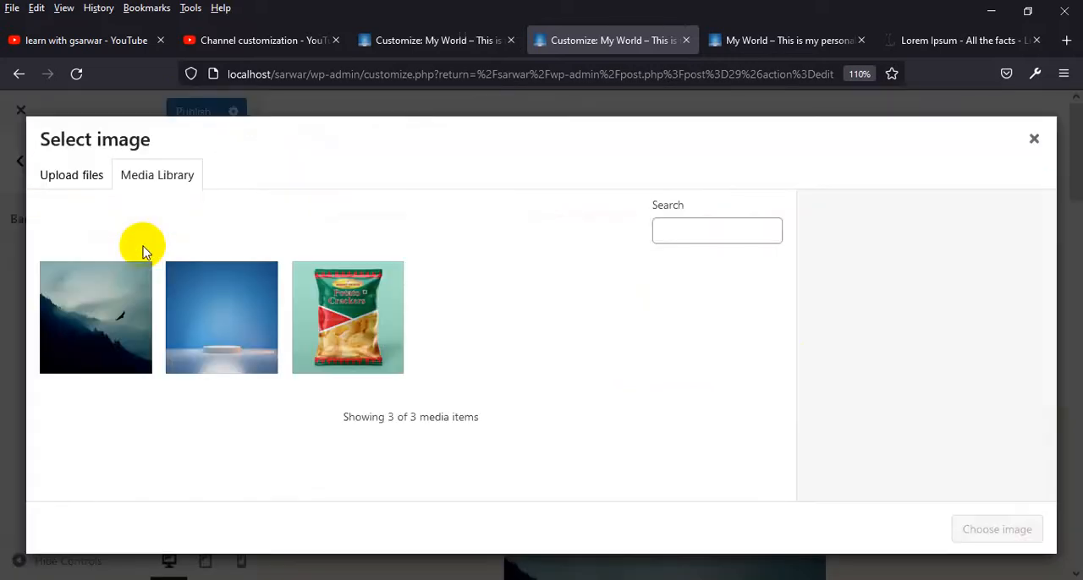
click(215, 312)
click(996, 527)
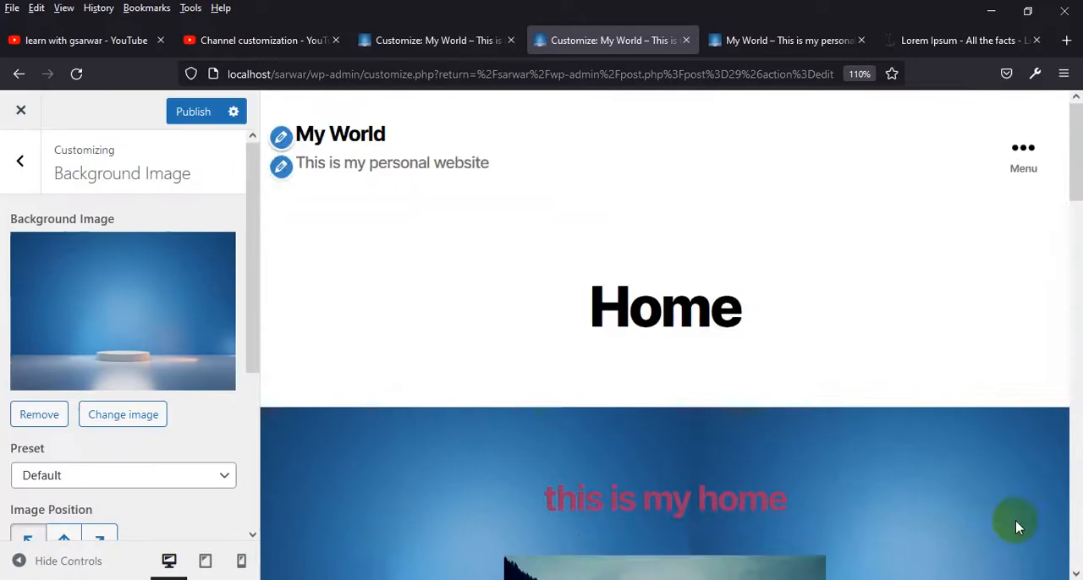
scroll(753, 417, down, 10)
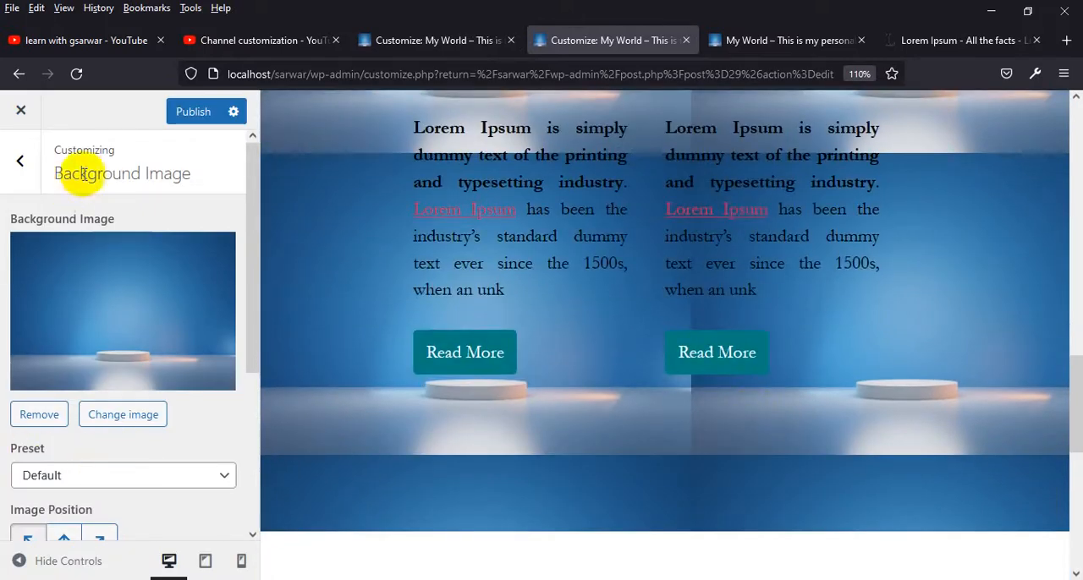
Try the Fill Screen and Fit to Screen presets for the background image
scroll(169, 406, down, 3)
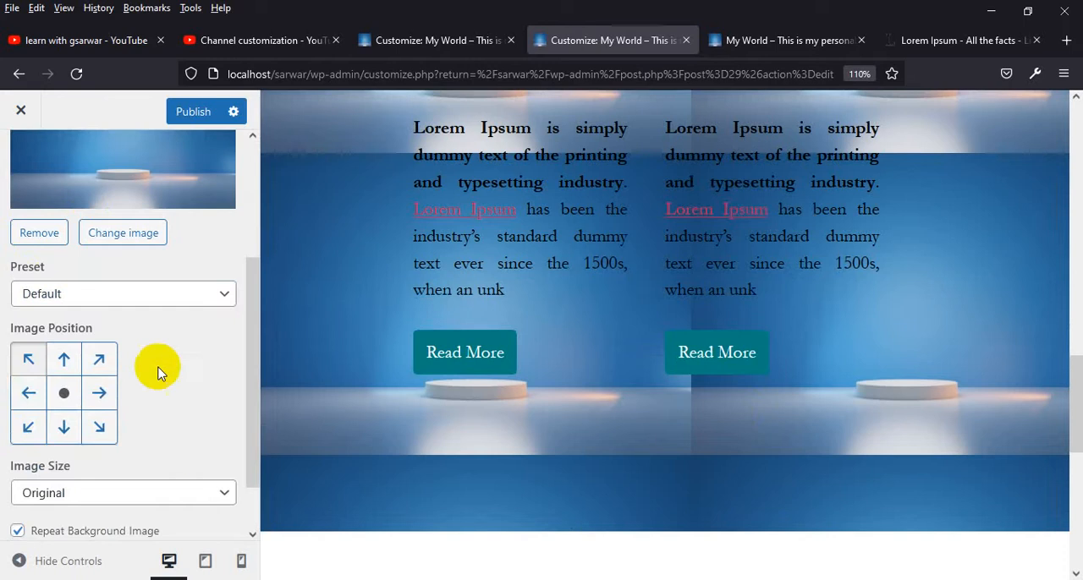
click(139, 296)
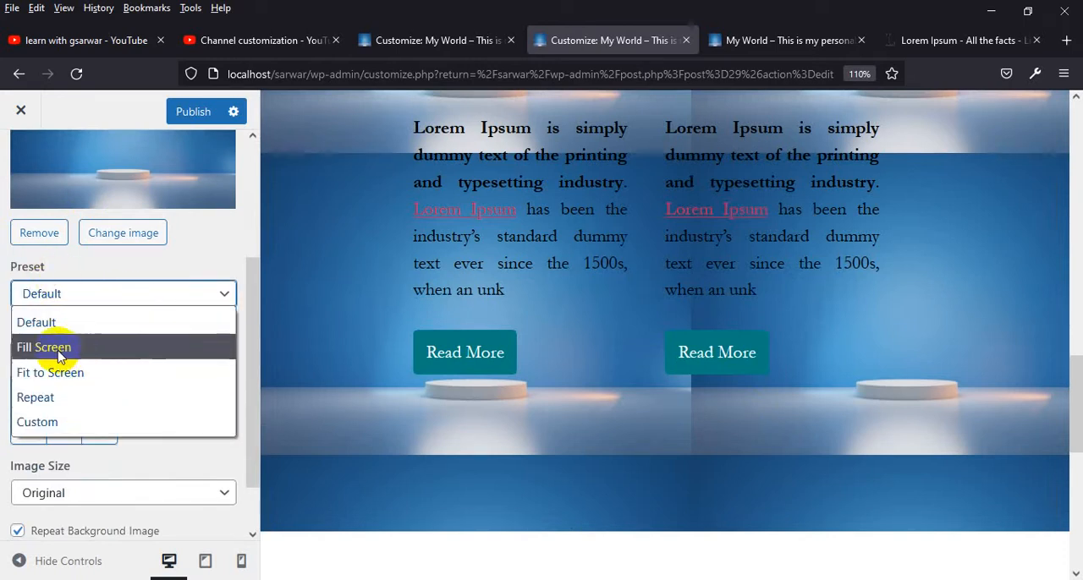
click(121, 348)
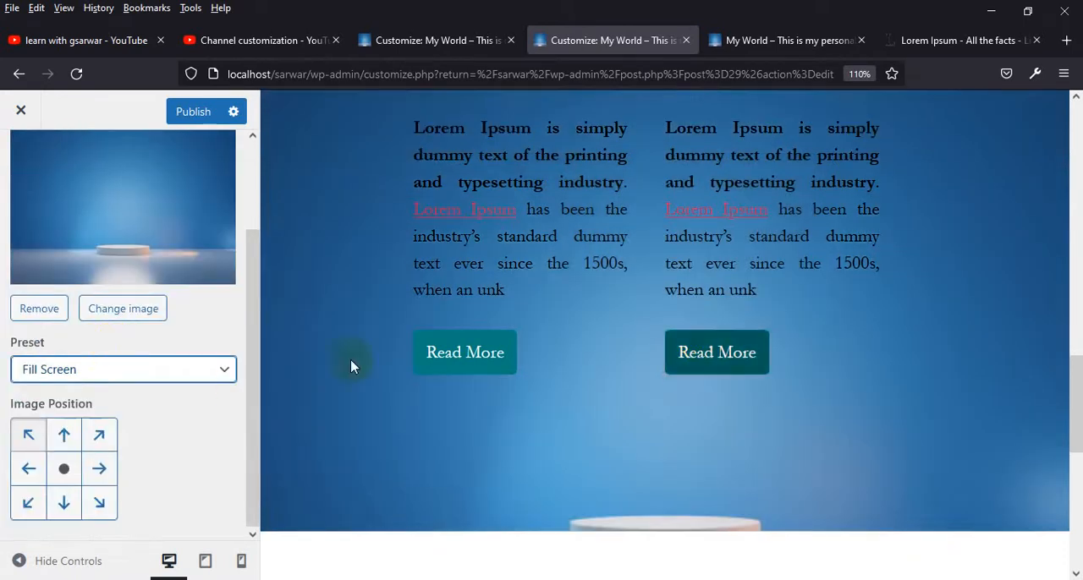
click(162, 367)
click(66, 461)
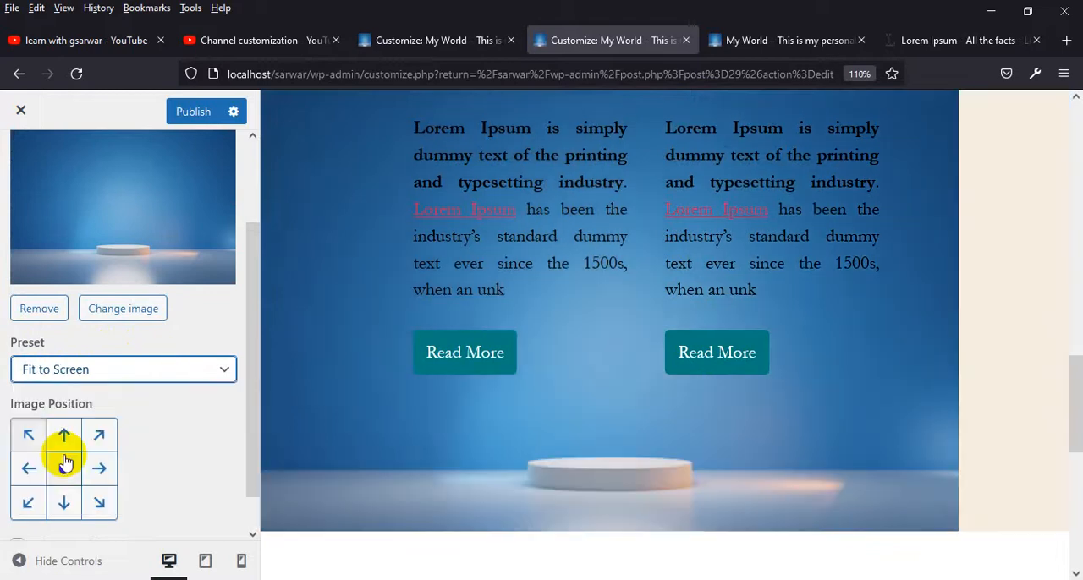
Try the Custom preset for the background image, look at its image size setting, and return the preset to Default
click(84, 370)
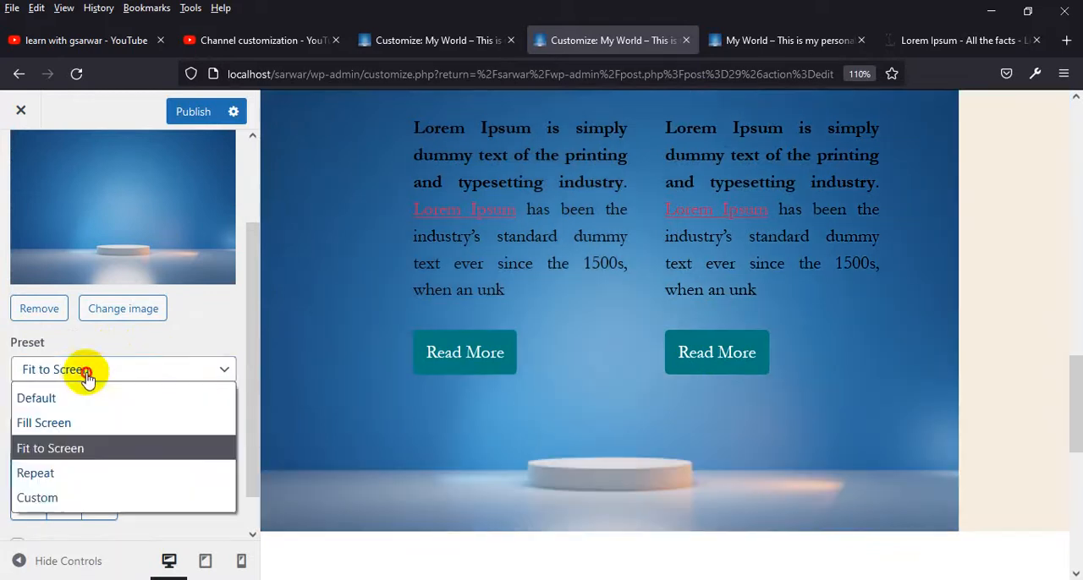
click(73, 498)
scroll(99, 428, down, 3)
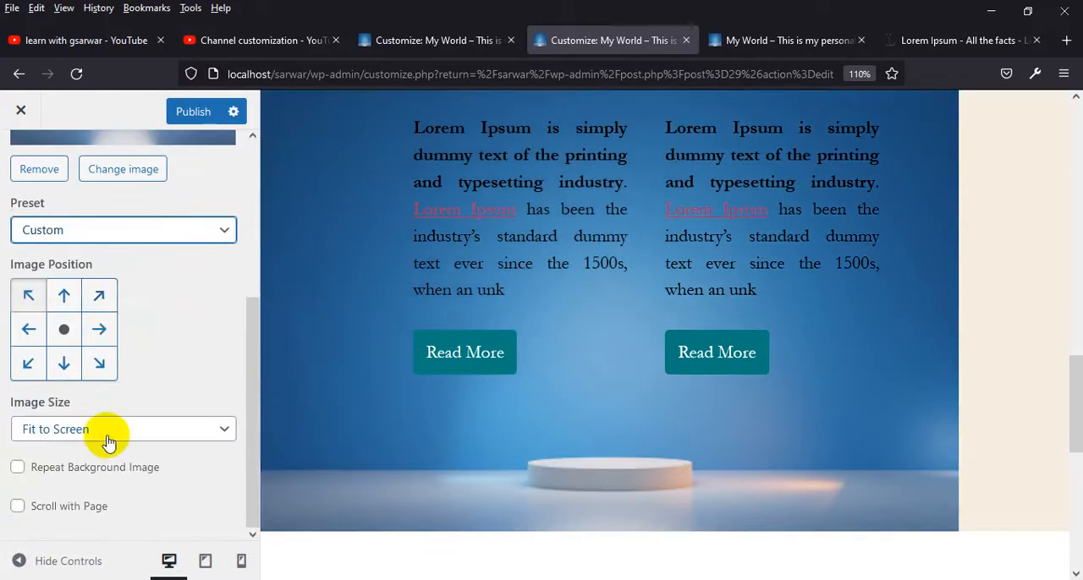
click(109, 433)
click(107, 431)
click(132, 235)
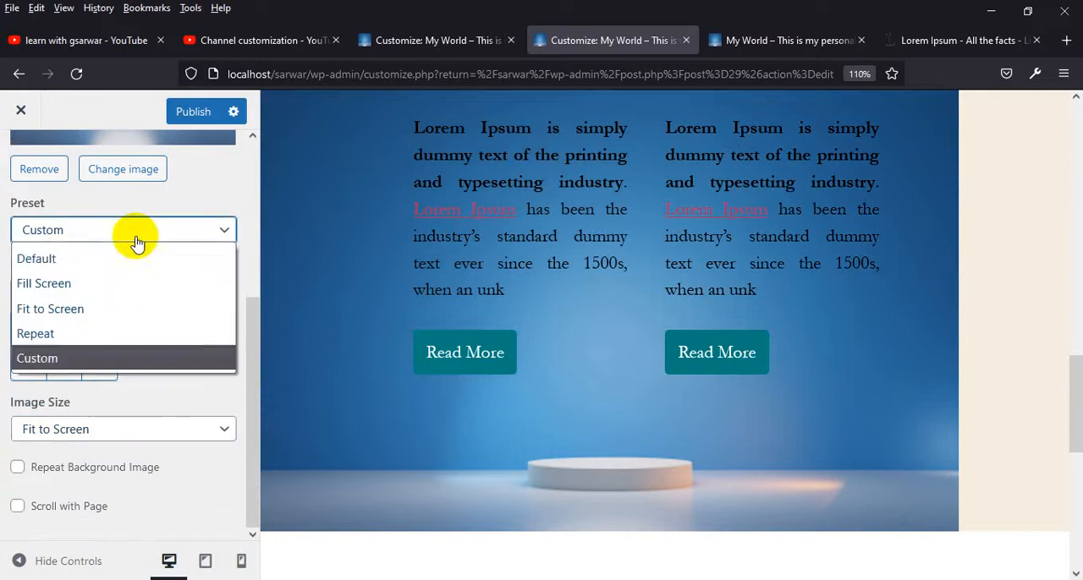
click(65, 262)
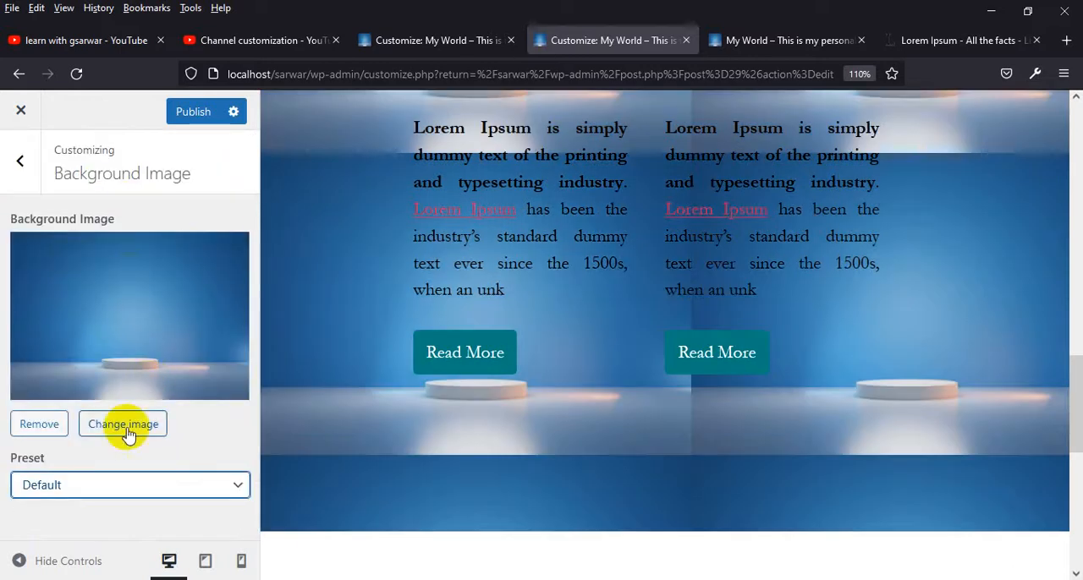
Turn on the fixed background image in the Cover Template settings and raise the overlay opacity to about two thirds
click(22, 160)
click(122, 414)
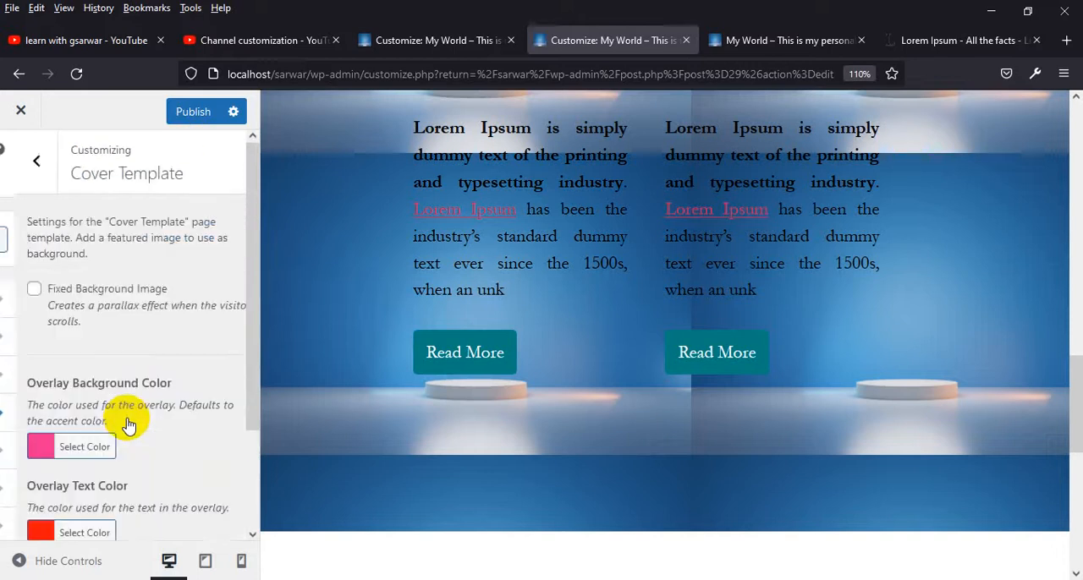
click(18, 289)
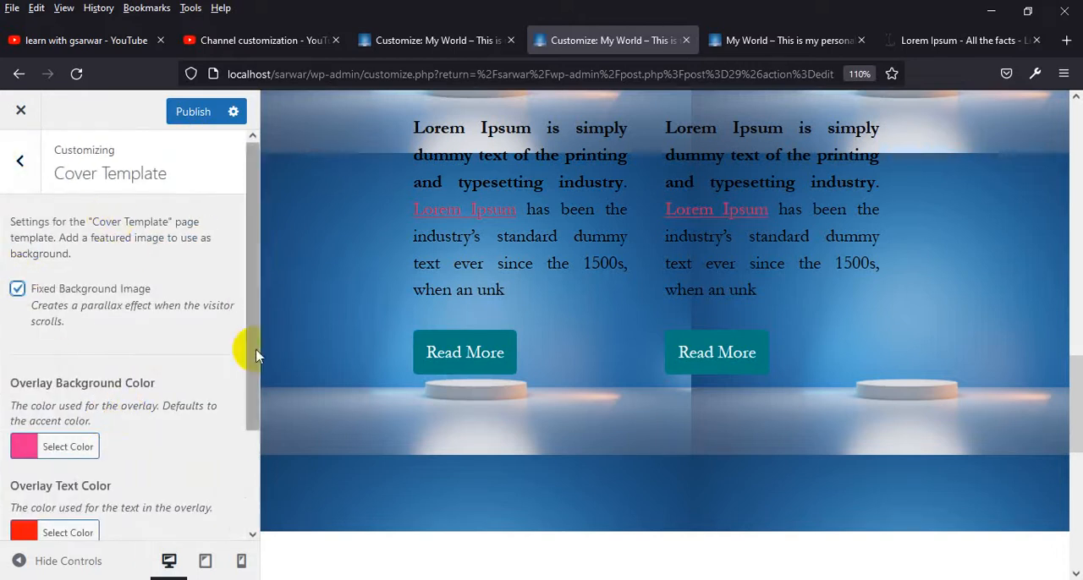
scroll(77, 450, down, 2)
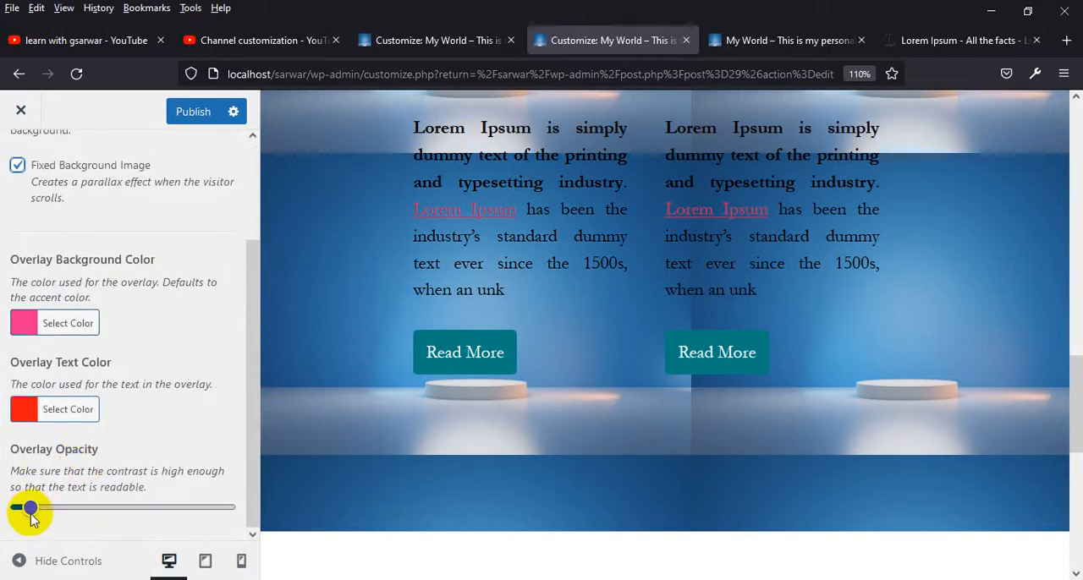
drag(30, 508, 125, 510)
scroll(423, 433, up, 4)
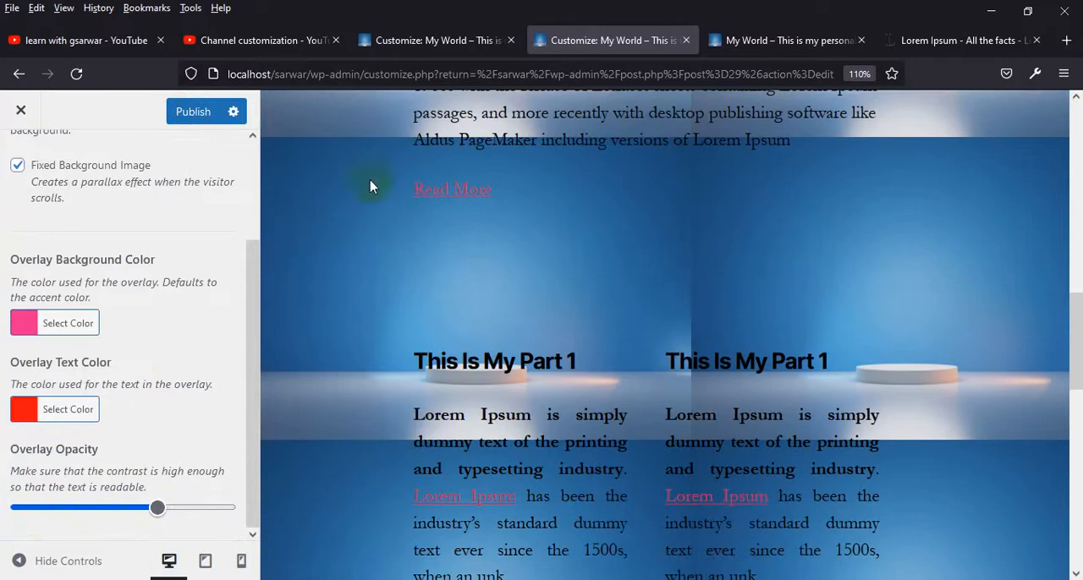
Check the overlay opacity setting against the home page preview from its heading down to the footer
drag(156, 509, 156, 509)
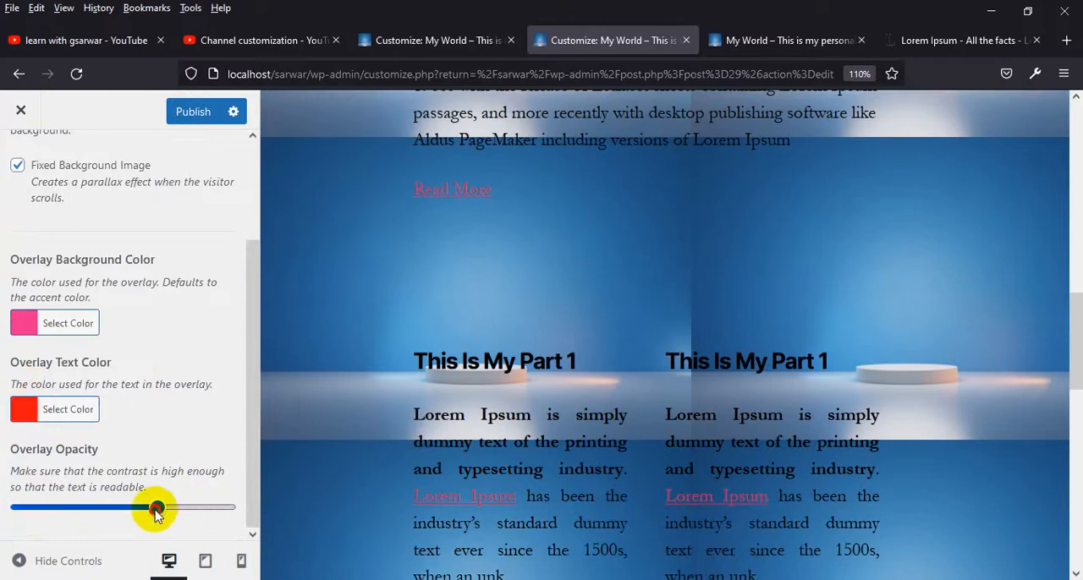
scroll(168, 380, up, 3)
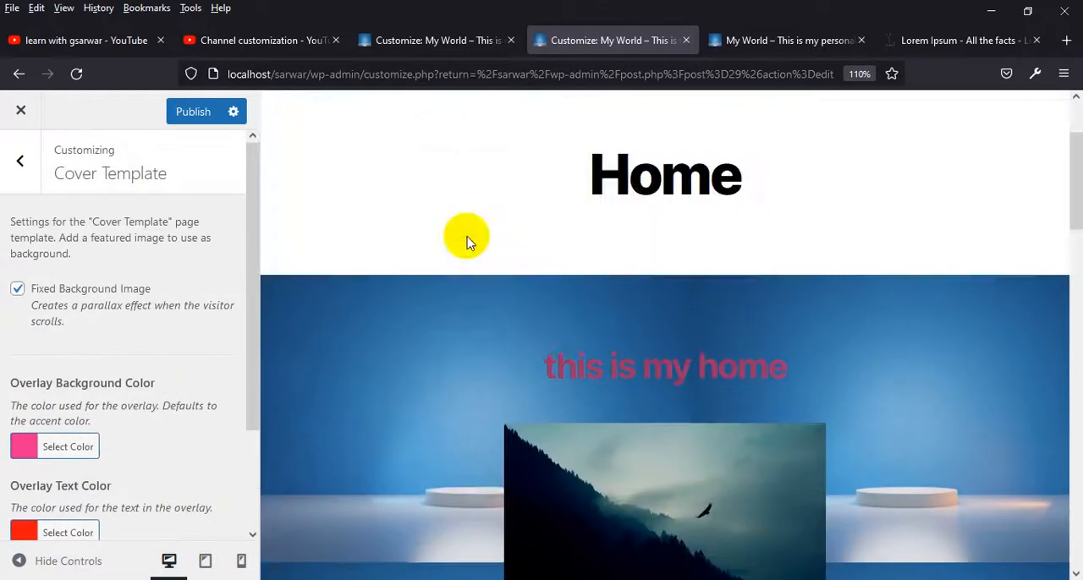
scroll(469, 240, down, 7)
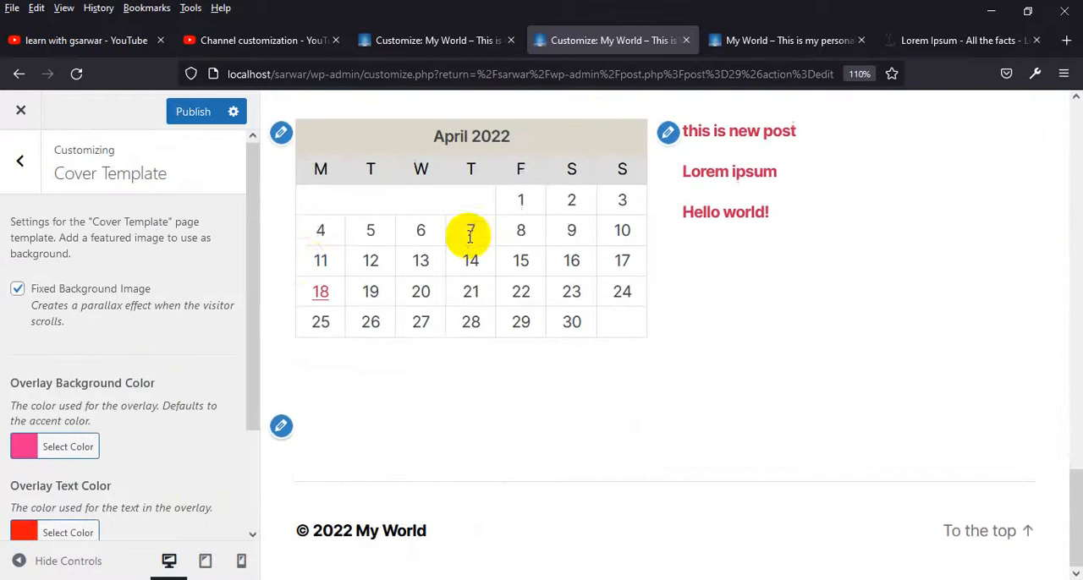
Look into the Background Image and Widgets sections of the customizer and return to the section list
click(21, 160)
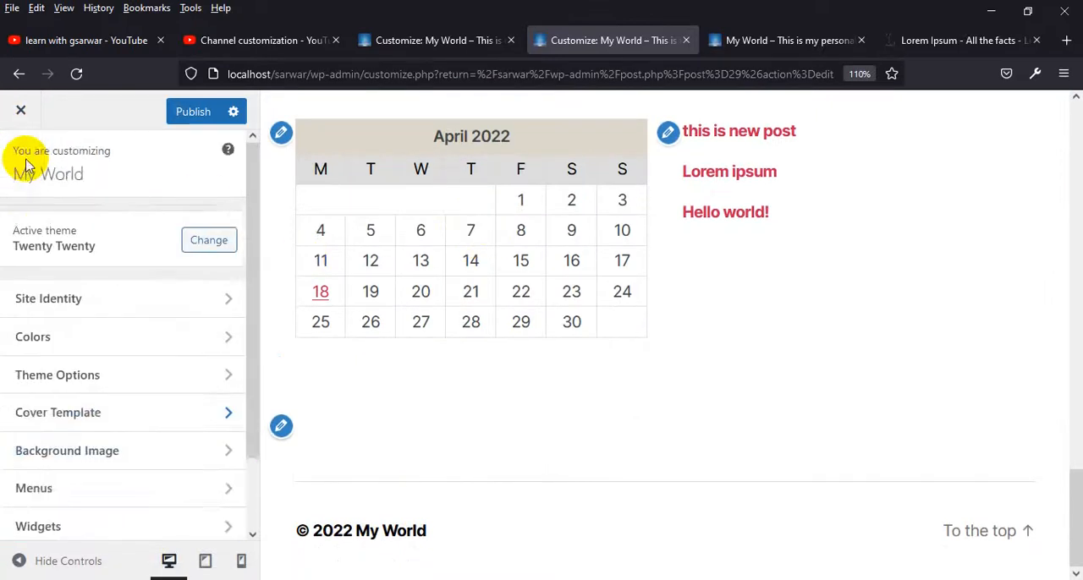
scroll(91, 410, down, 2)
click(101, 365)
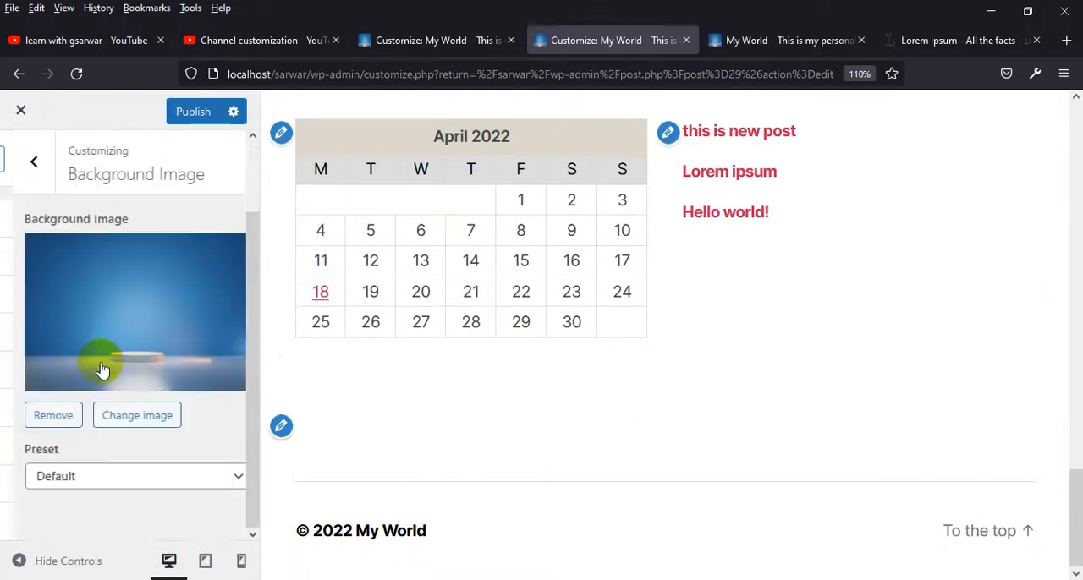
click(22, 165)
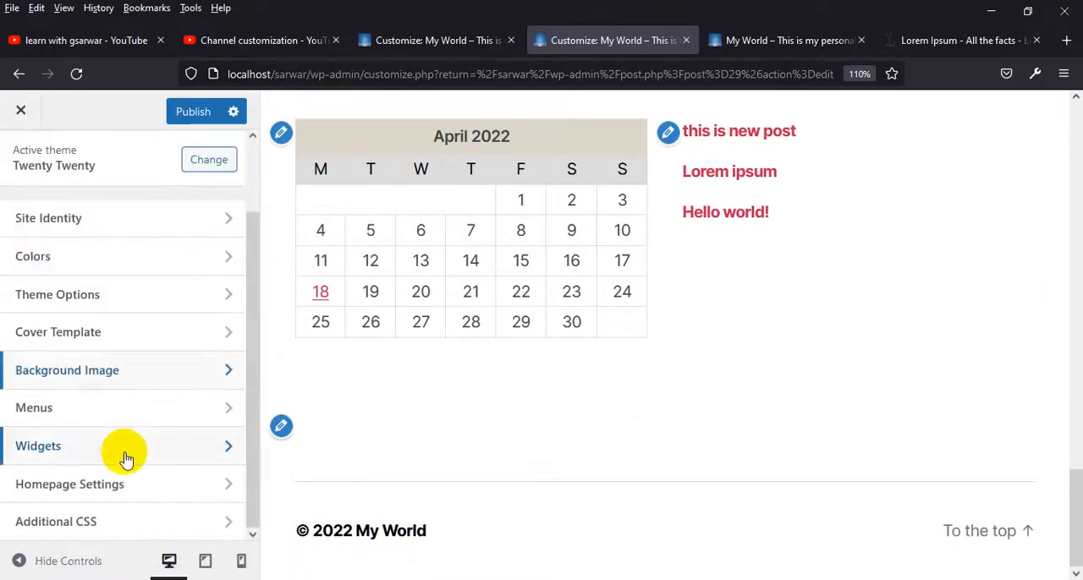
click(93, 447)
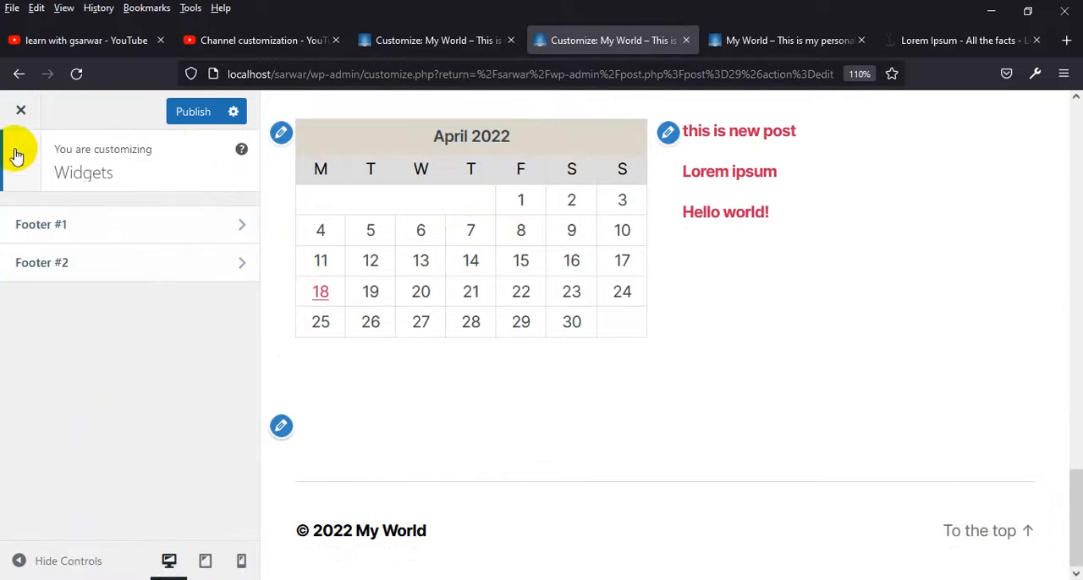
click(20, 154)
Review the footer area in the preview and publish the customizer changes
scroll(496, 310, up, 2)
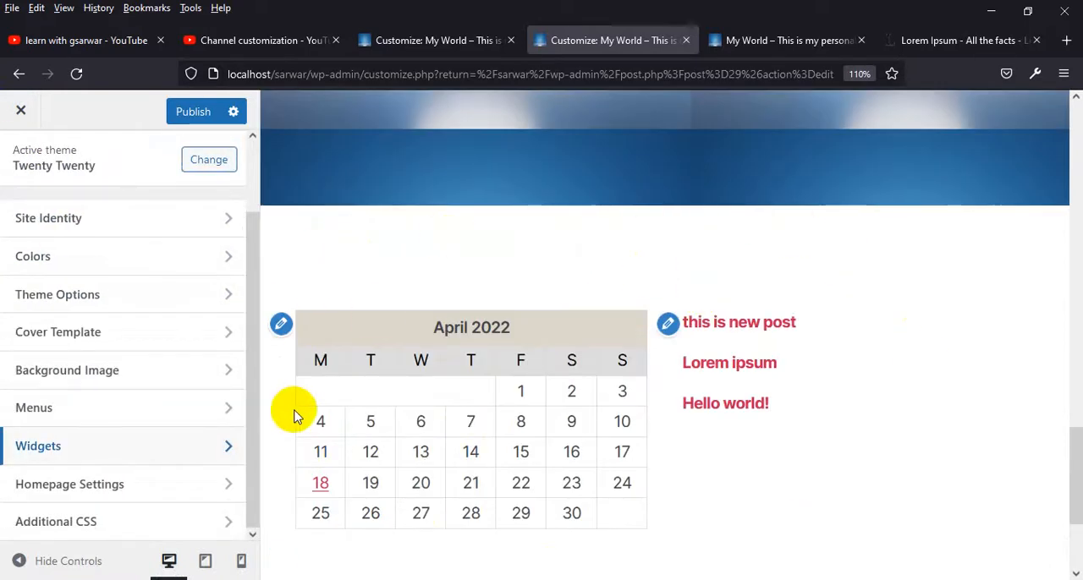
scroll(292, 415, down, 2)
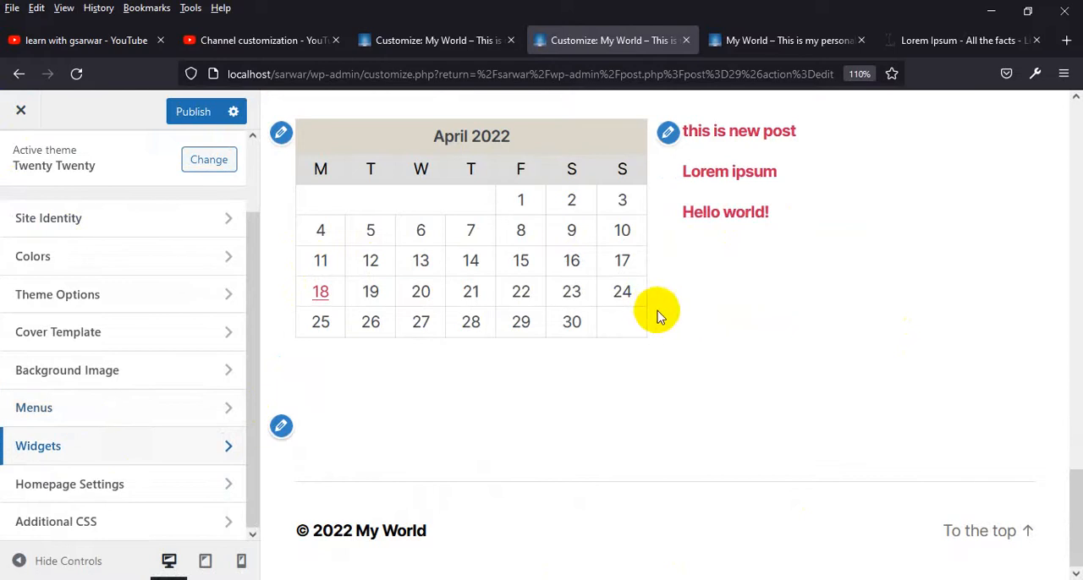
click(180, 108)
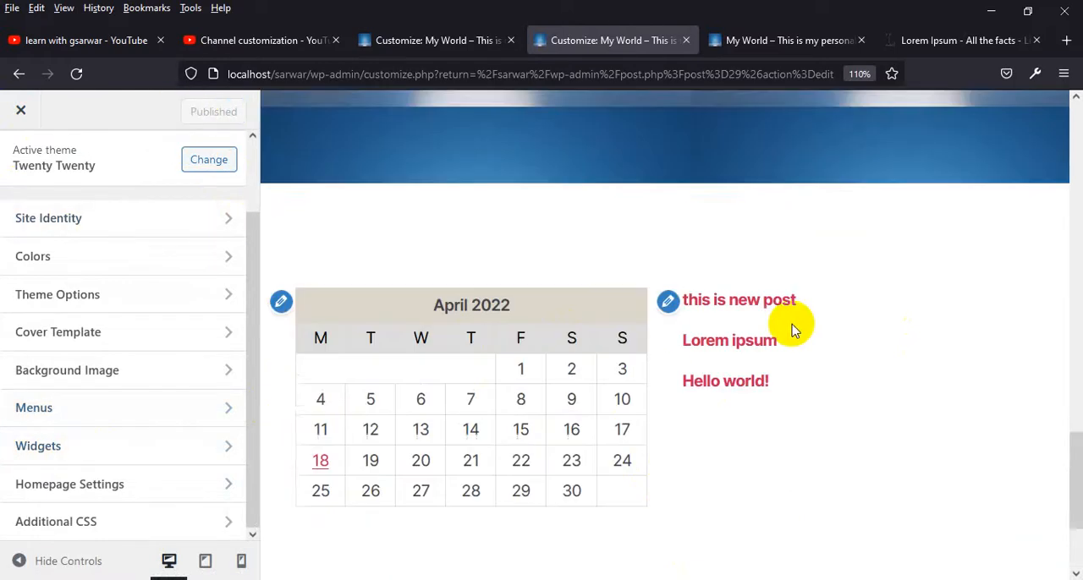
Remove the blue podium picture from the site's Background Image setting
scroll(794, 330, up, 15)
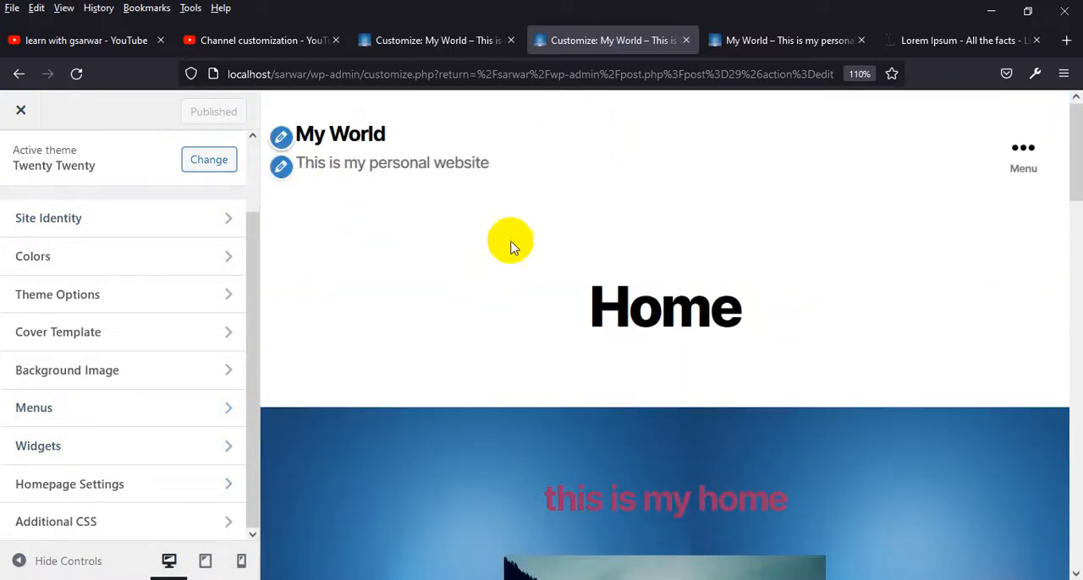
click(55, 373)
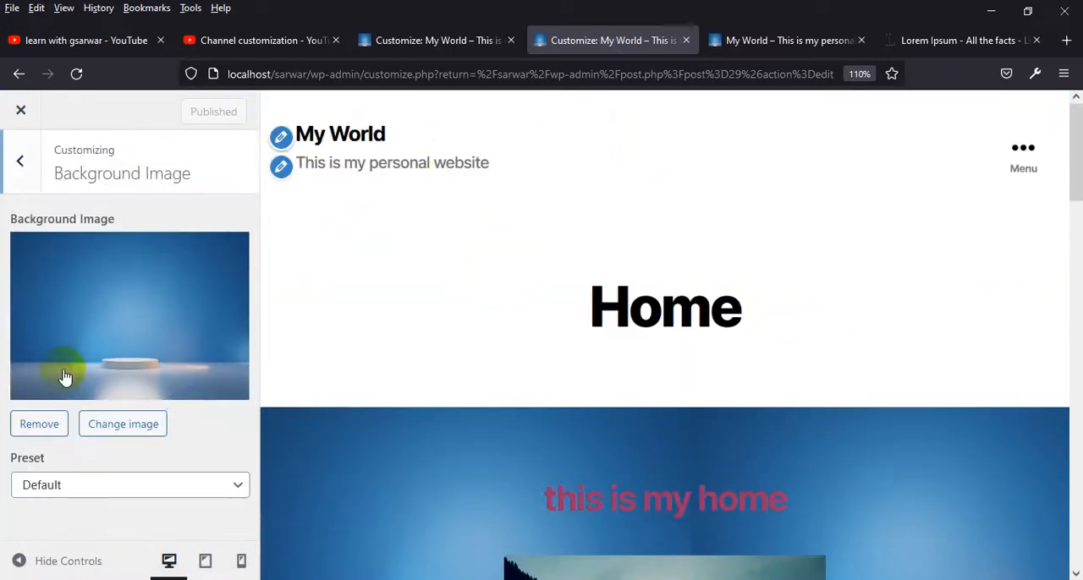
click(39, 425)
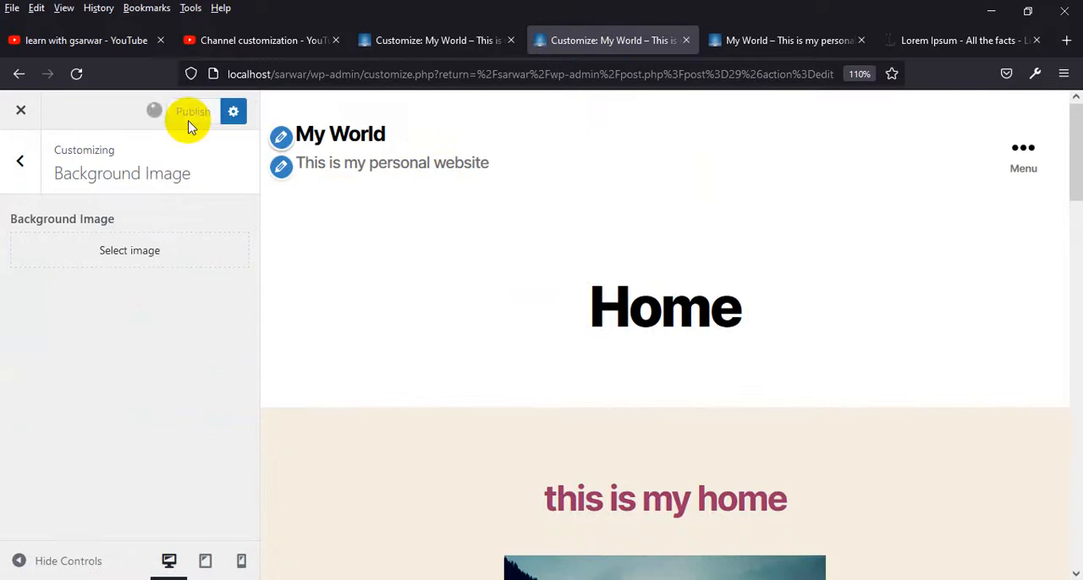
Search Google for "web template" in a new browser tab
click(1066, 40)
text(web tm)
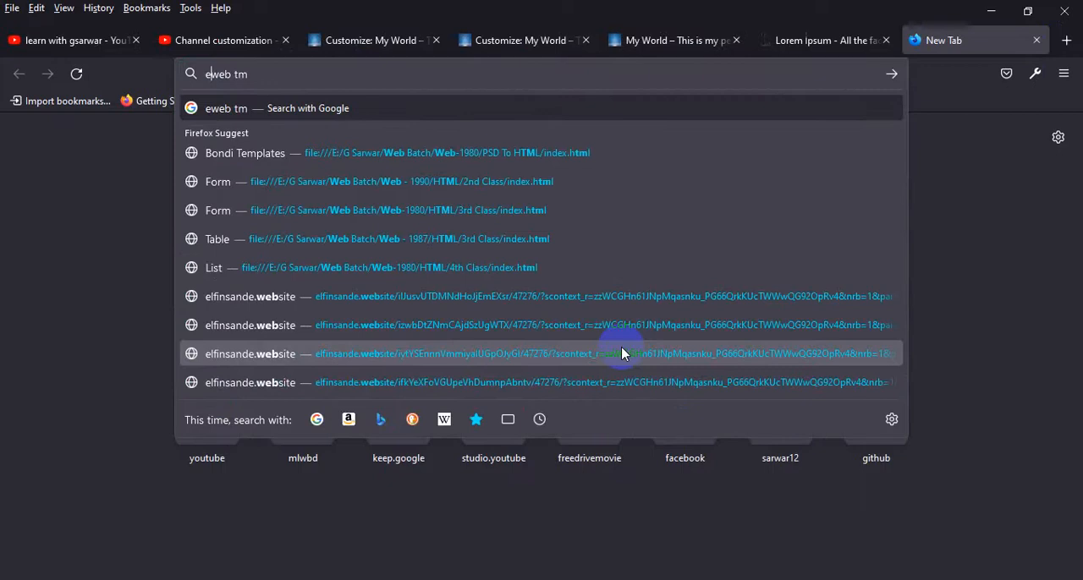
key(BackSpace)
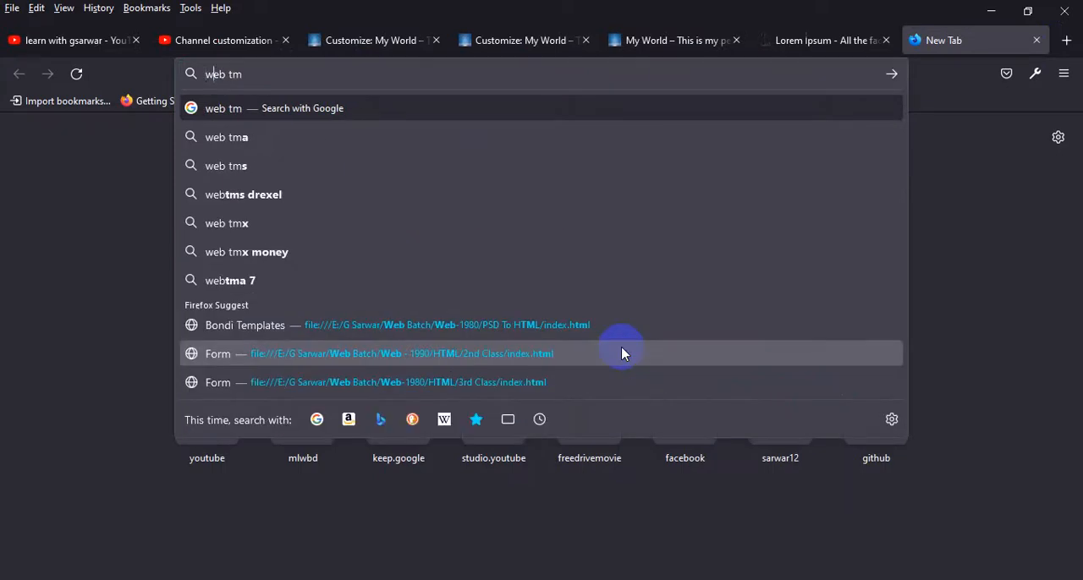
key(BackSpace)
text(emplate)
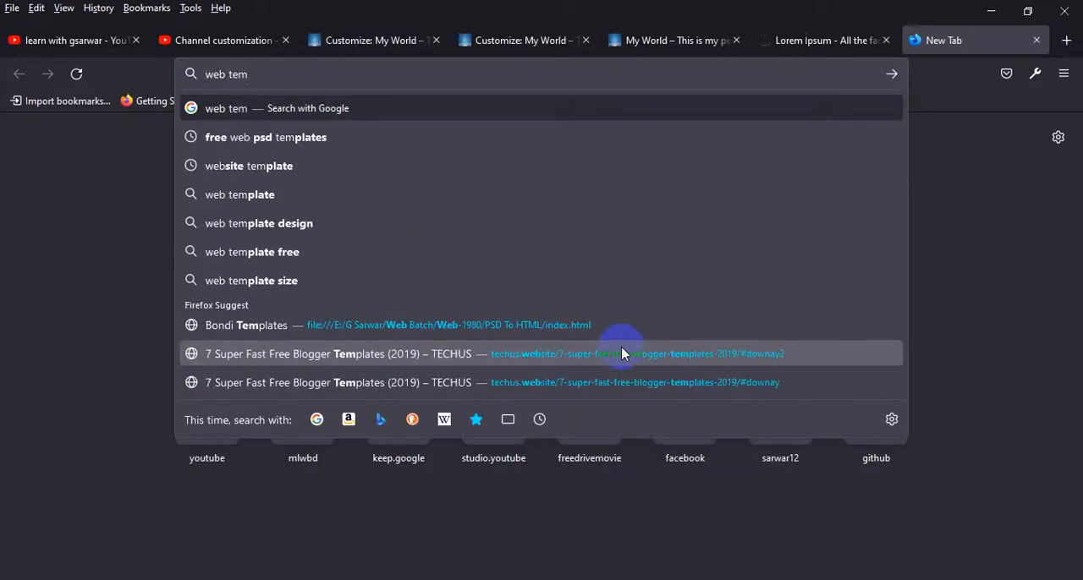
key(Return)
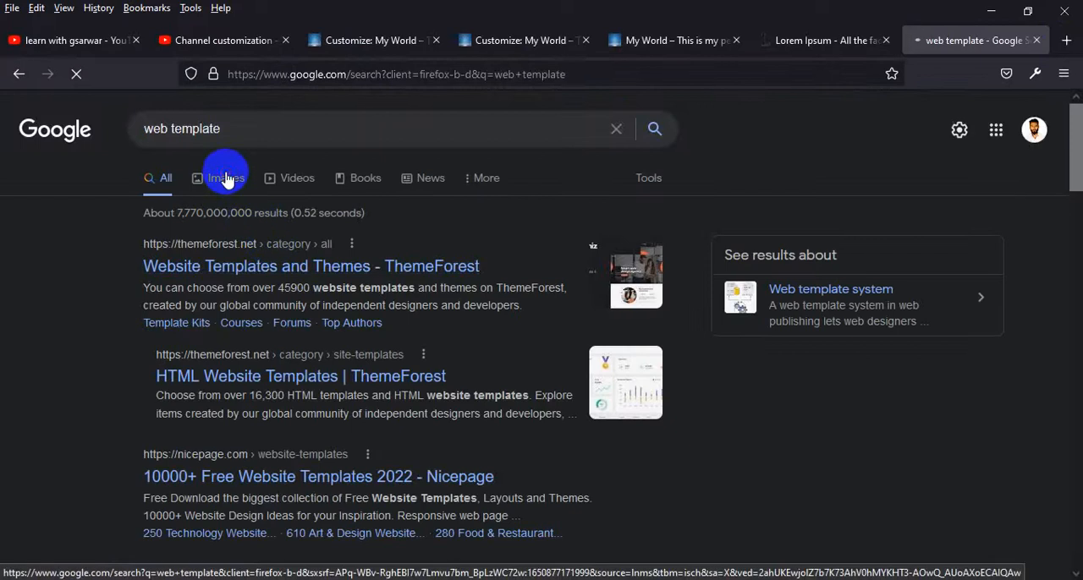
Browse the image results for web template designs and compare them with the live My World home page
click(225, 178)
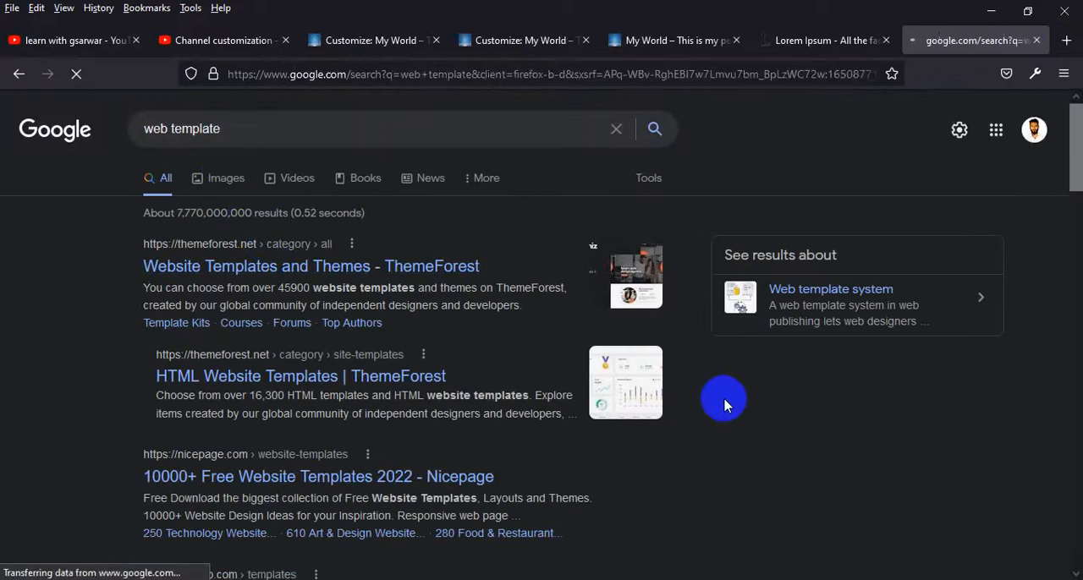
scroll(724, 407, down, 3)
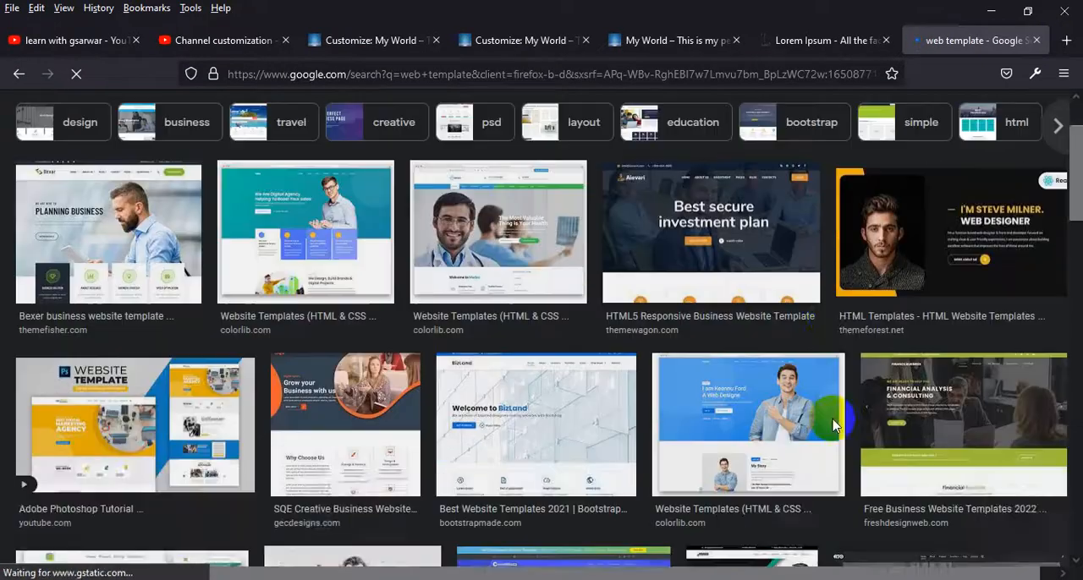
scroll(777, 525, down, 6)
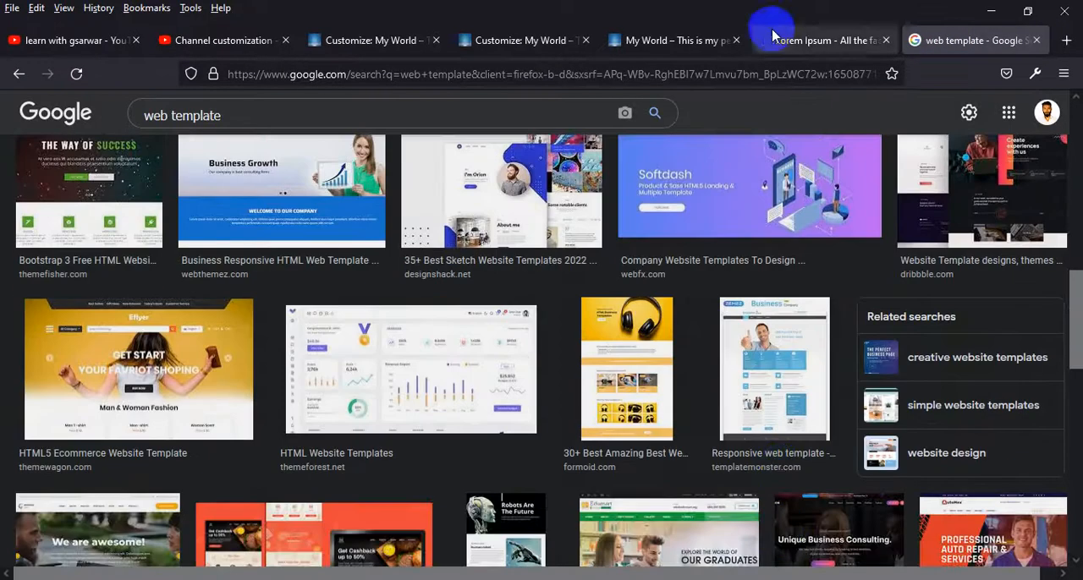
click(660, 40)
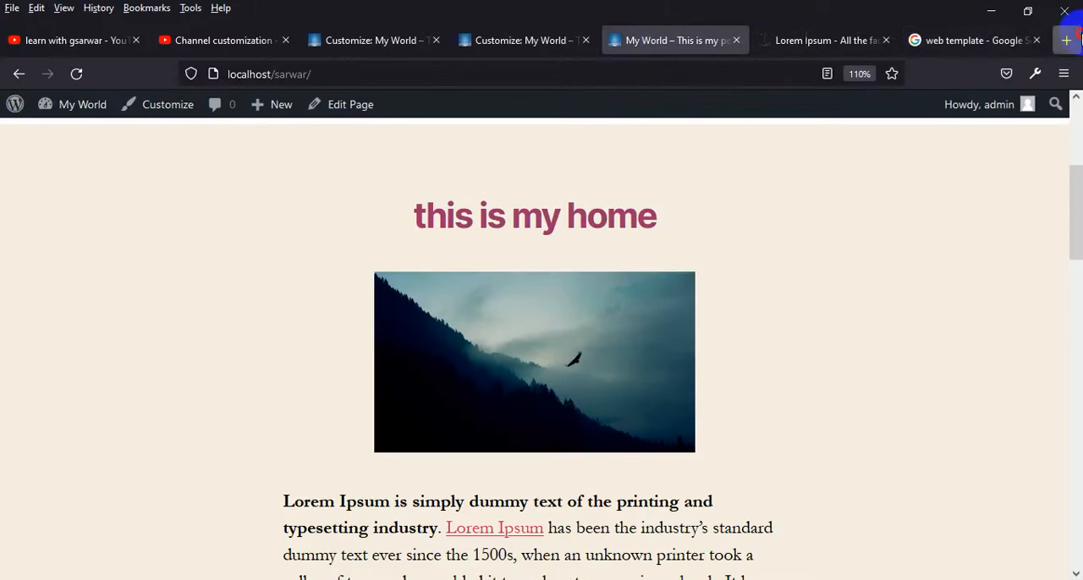
Search Google for "wordpress page builder" in a new browser tab
click(1067, 39)
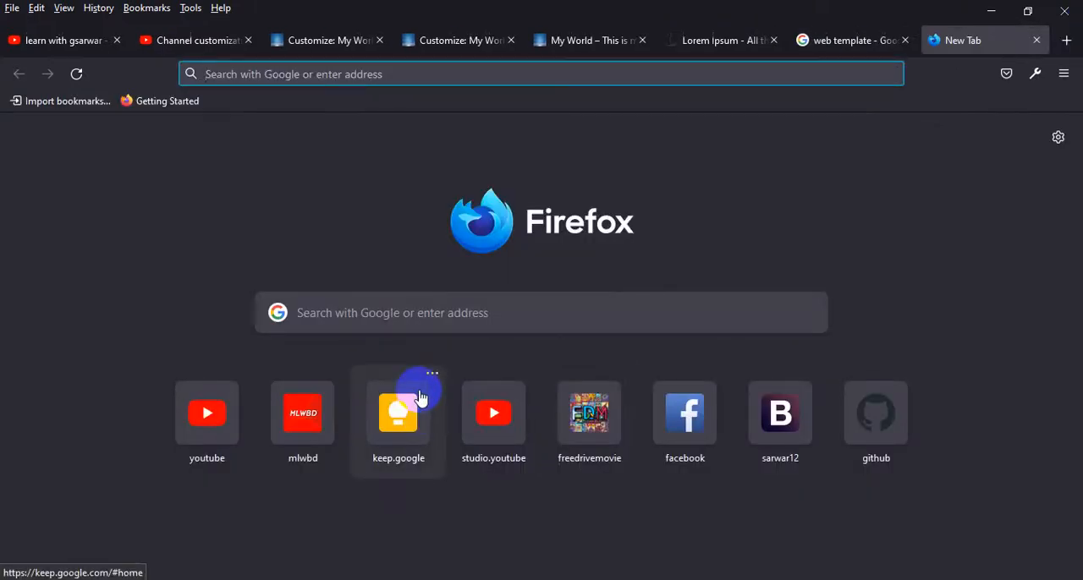
text(page)
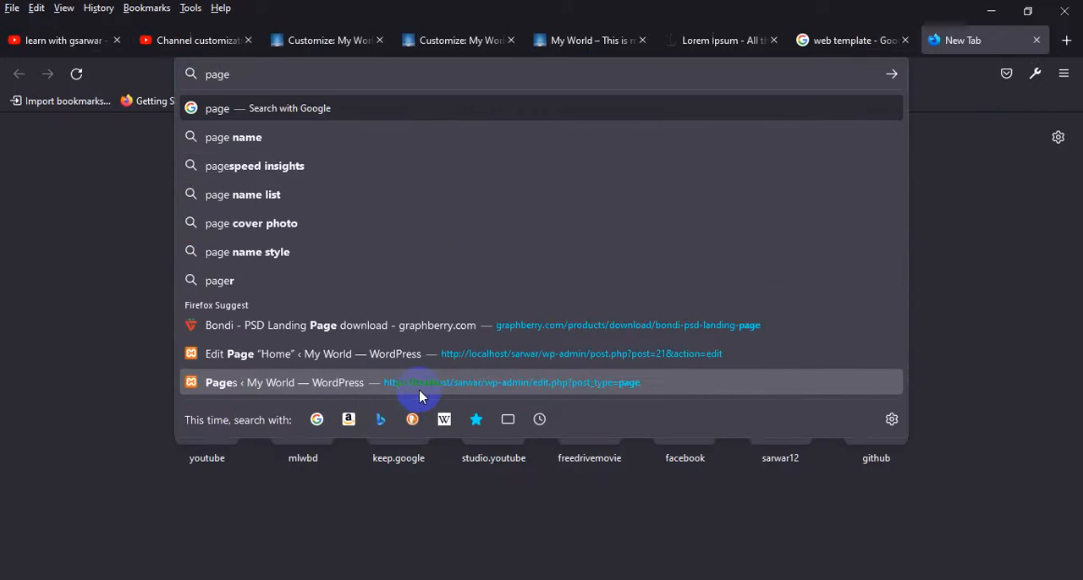
key(BackSpace)
key(BackSpace)
key(BackSpace)
text(word)
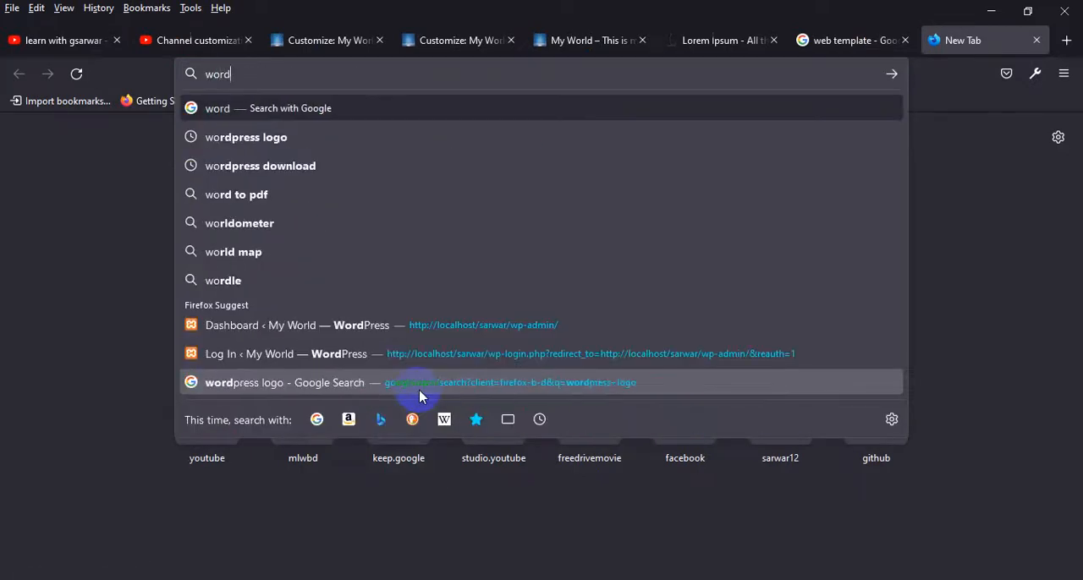
text(press )
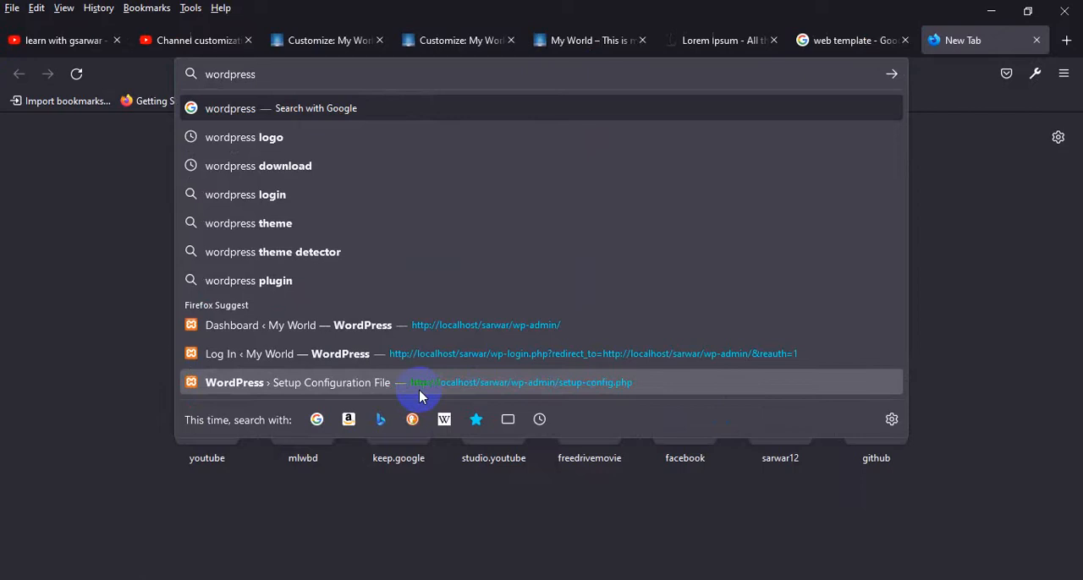
text(pa)
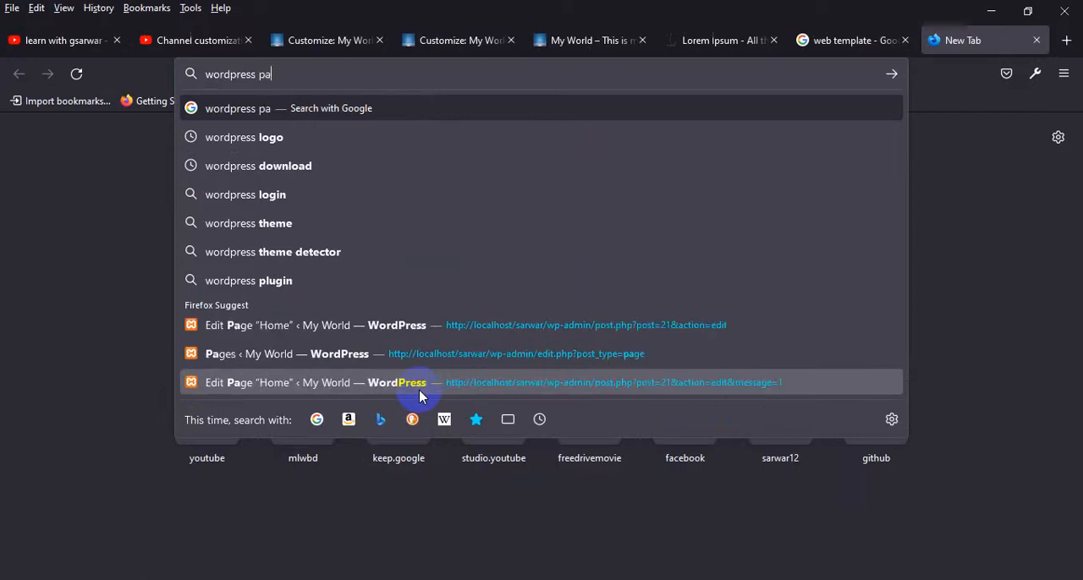
text(ge builder)
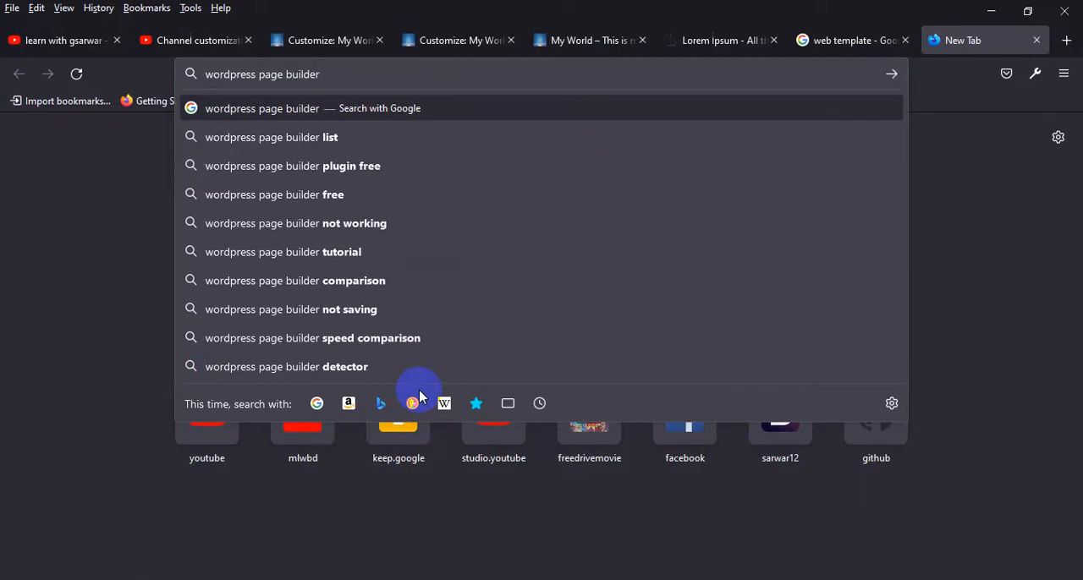
key(Return)
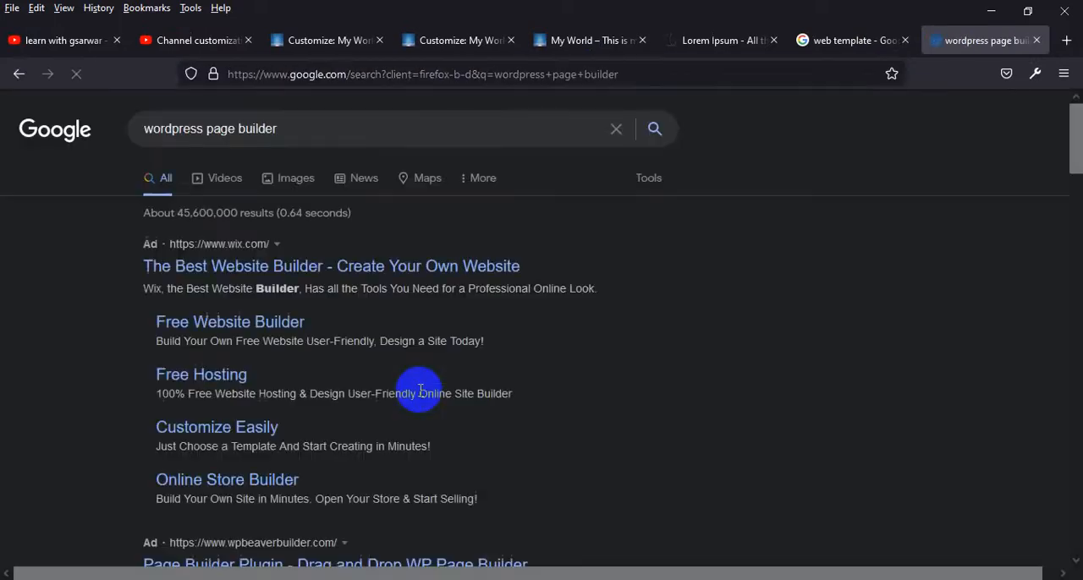
Skim the page builder results and refine the search to "top 10 wordpress page builder"
scroll(173, 315, down, 2)
scroll(169, 314, down, 10)
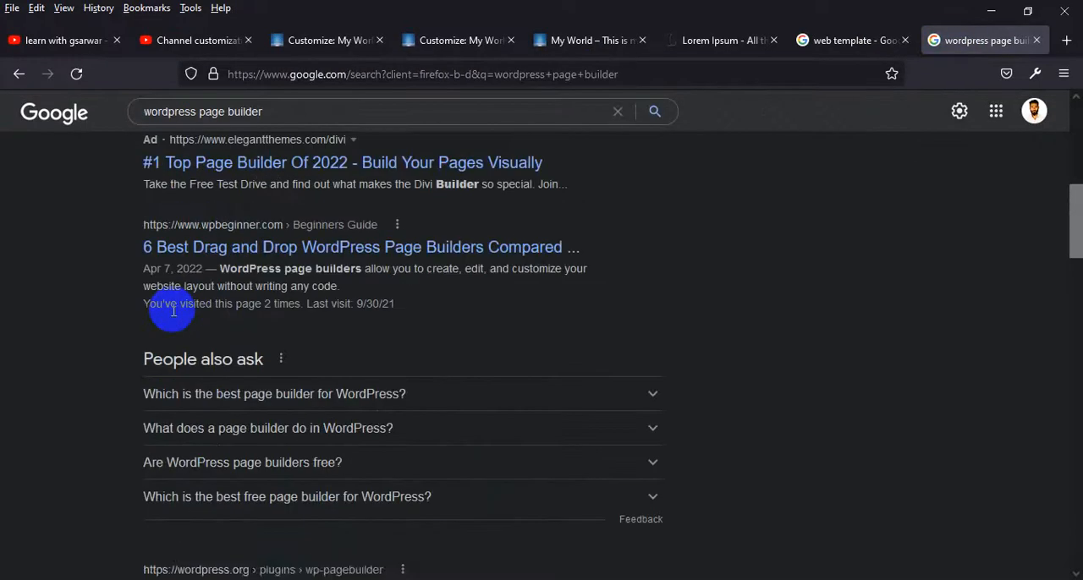
scroll(150, 317, up, 12)
click(149, 128)
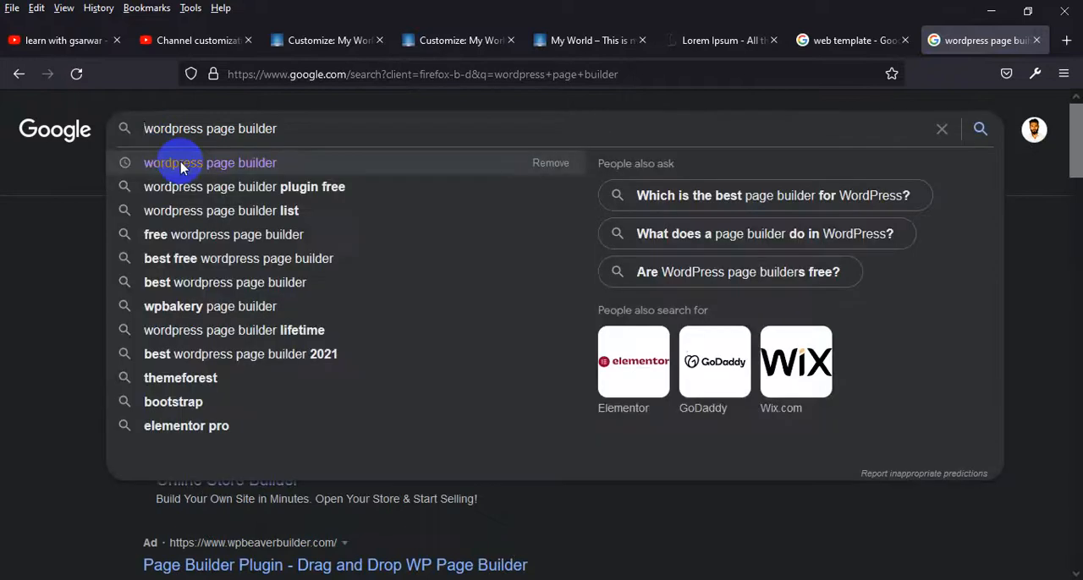
text(top 10)
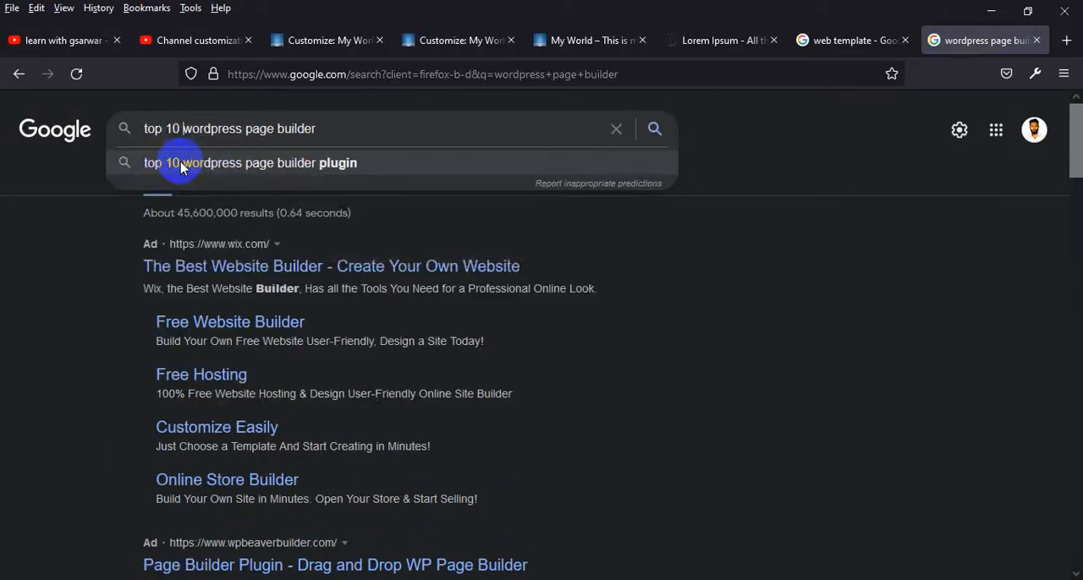
key(Return)
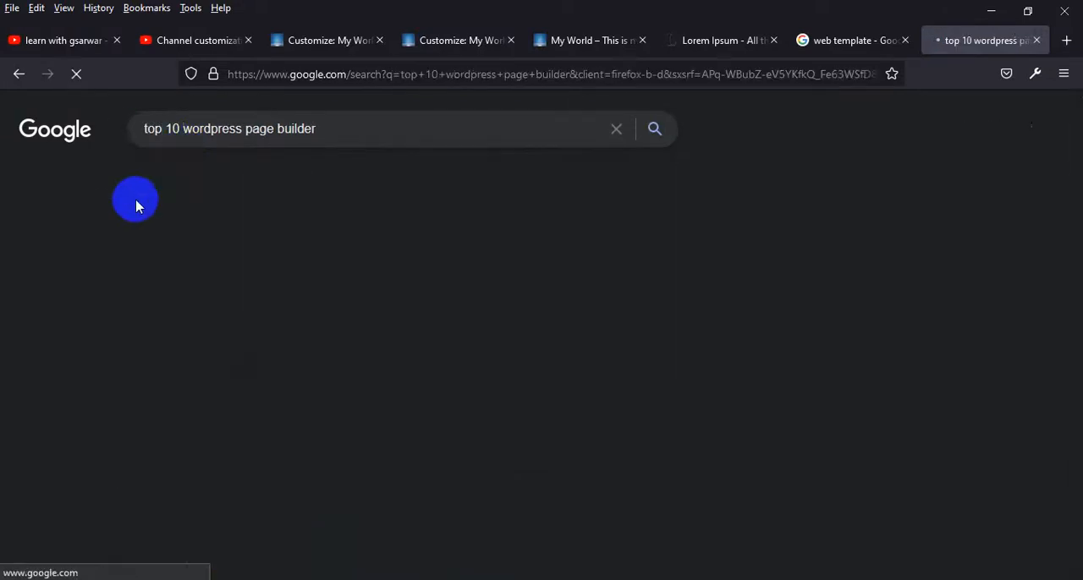
Examine the featured list of page builders, highlight the Elementor entry, and switch to the Lorem Ipsum page
scroll(254, 271, down, 3)
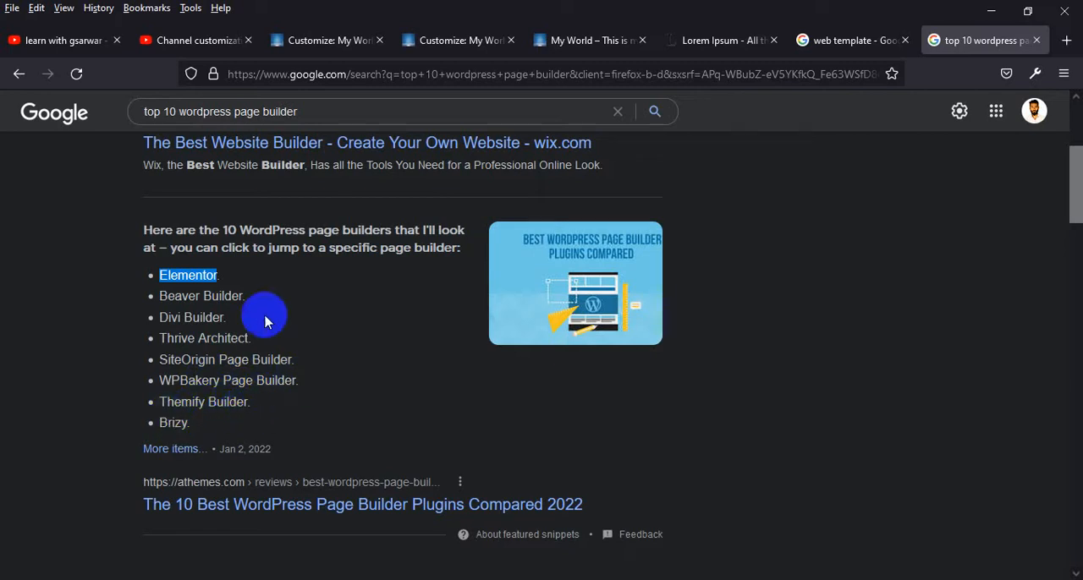
drag(238, 280, 179, 275)
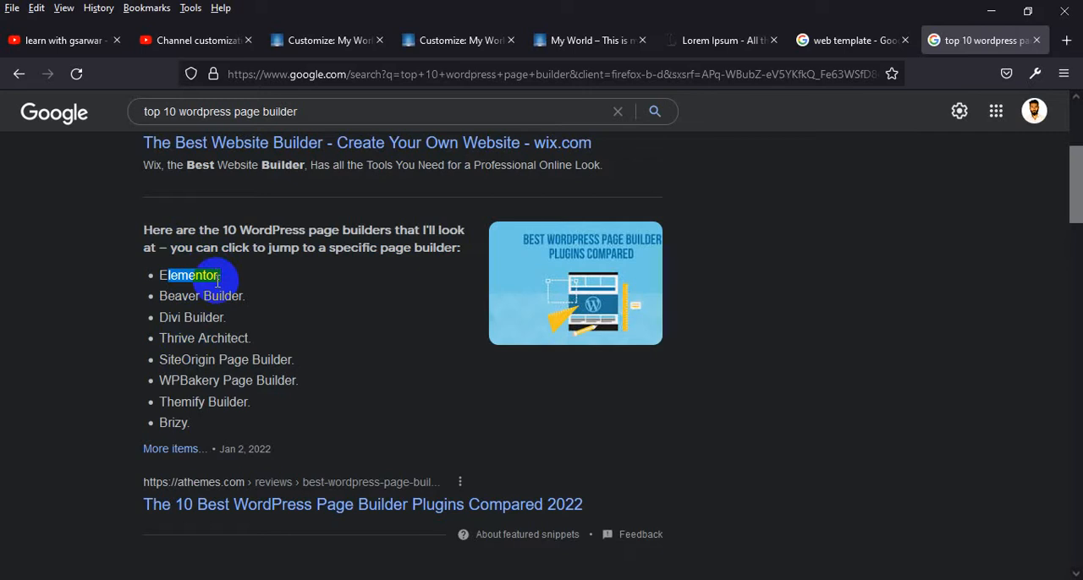
click(845, 41)
click(723, 41)
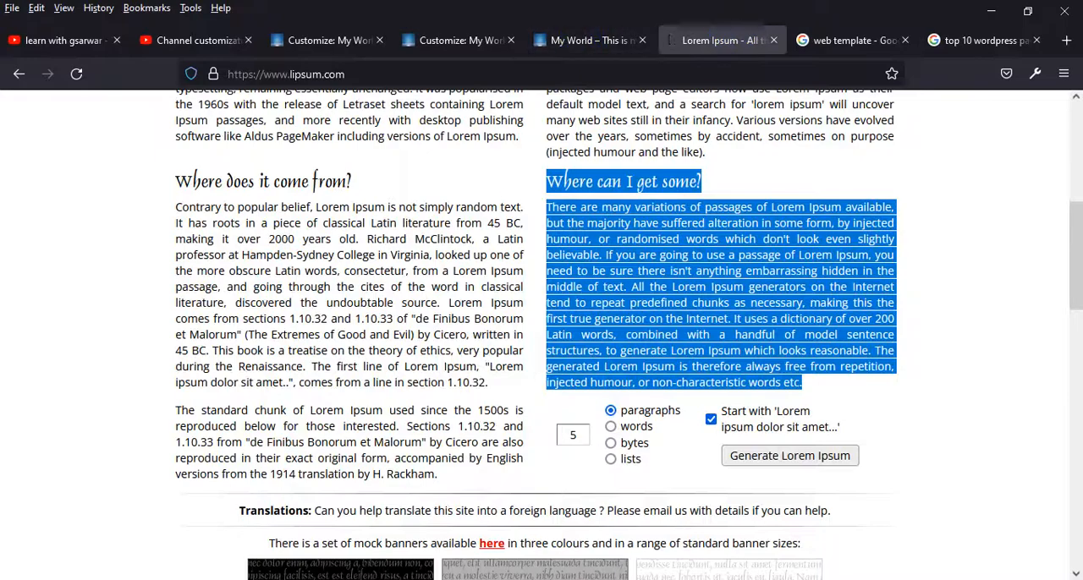